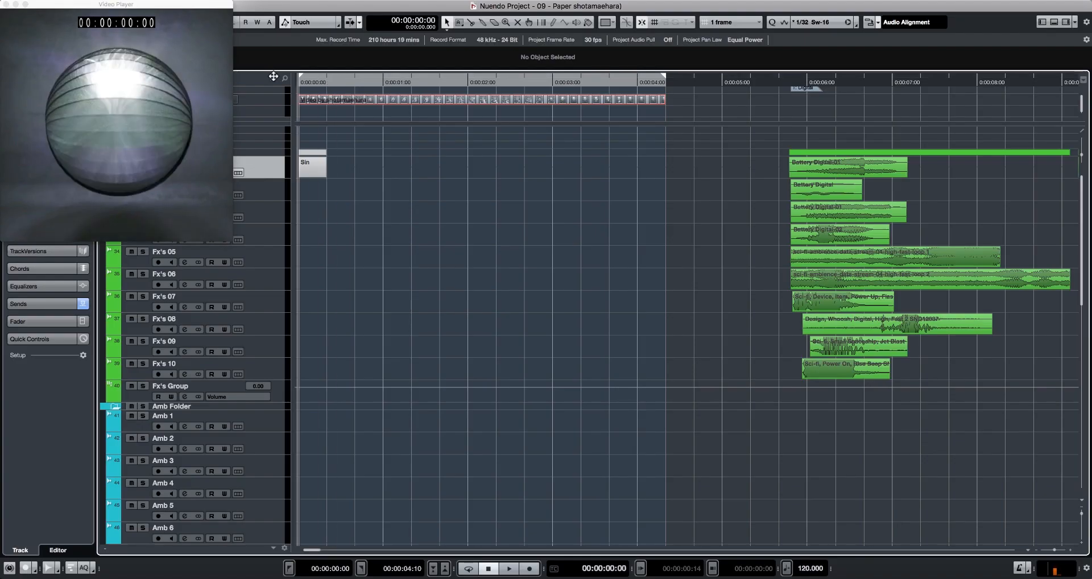
- Preview the ball video from the start up to about 00:00:03:29, then close the video player
{"action": "left_click_drag", "start_coordinate": [300, 80], "coordinate": [599, 86]}
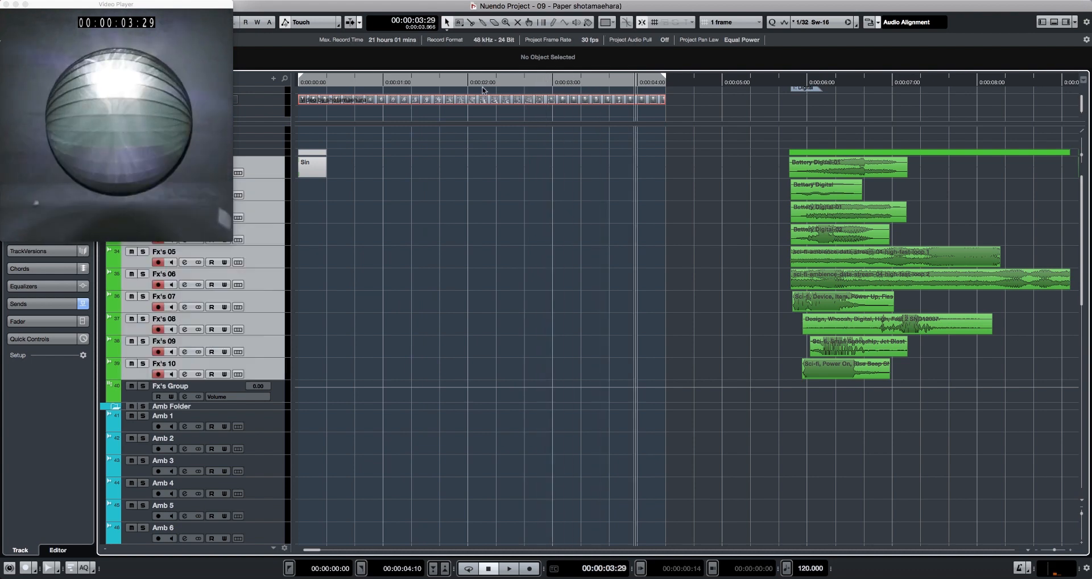
{"action": "left_click_drag", "start_coordinate": [483, 85], "coordinate": [21, 45]}
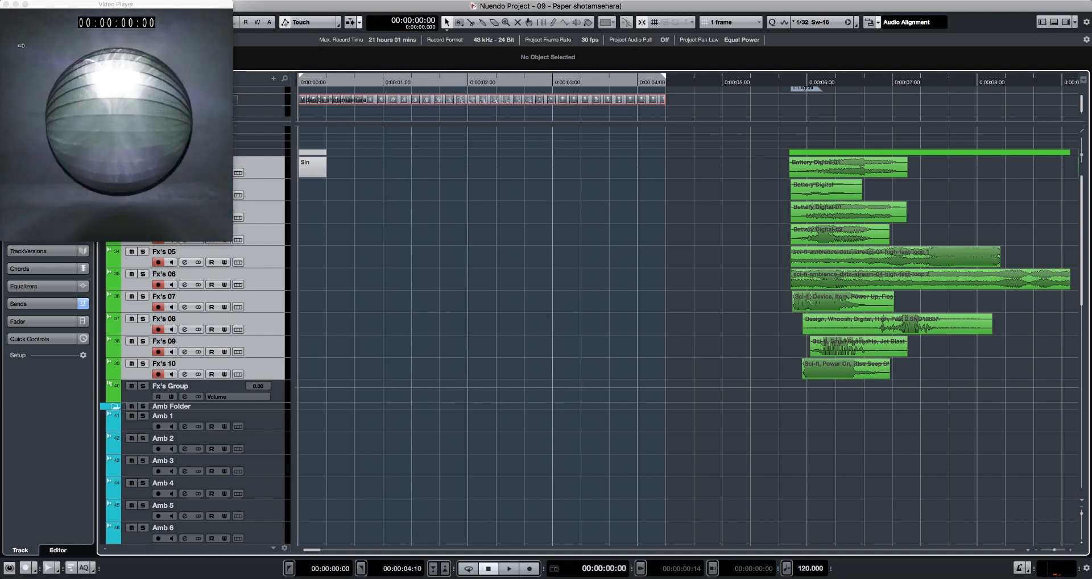
{"action": "left_click", "coordinate": [7, 4]}
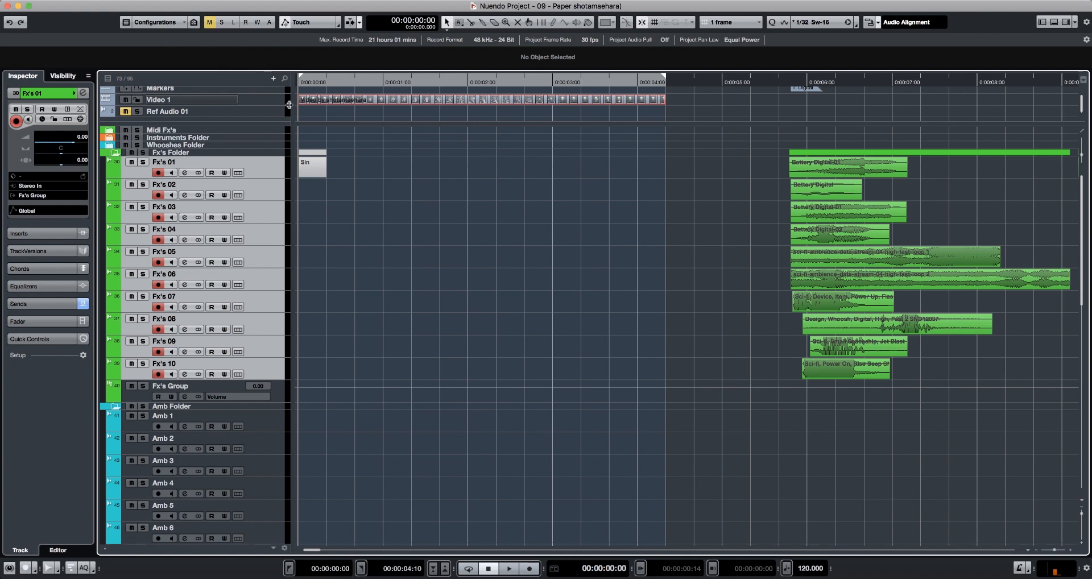
- Select the tracks Fx's 01 through Fx's 10 together
{"action": "left_click", "coordinate": [256, 369]}
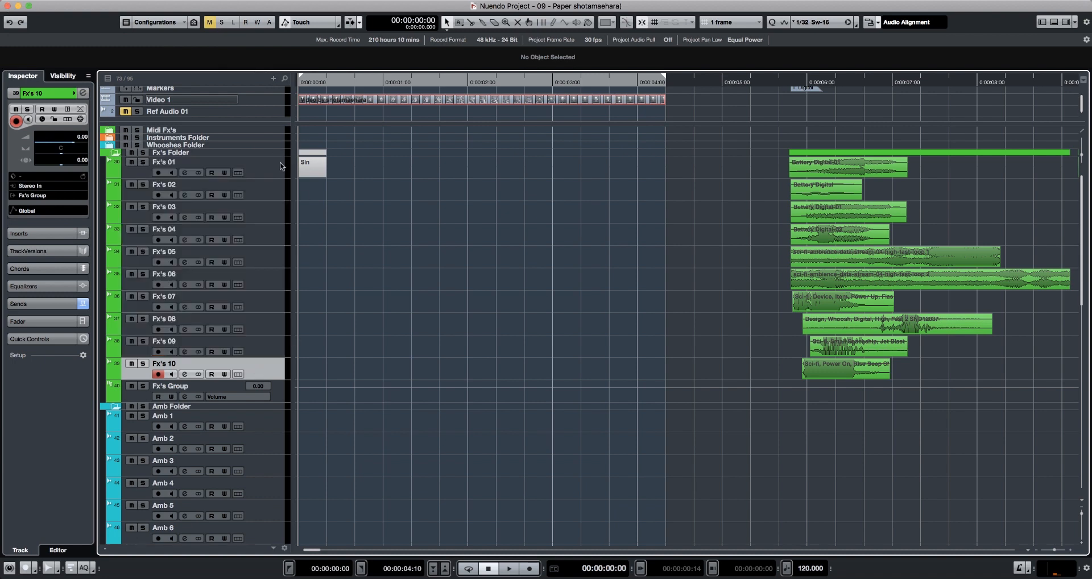
{"action": "left_click", "coordinate": [280, 165]}
{"action": "left_click", "coordinate": [272, 371], "text": "shift"}
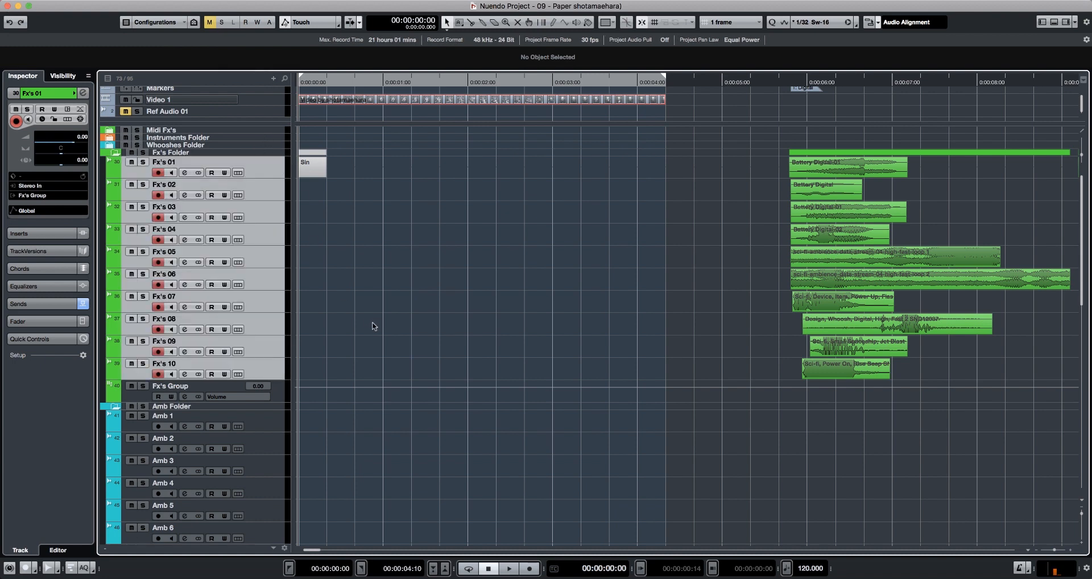
- Examine how the track list is organised across the Fx's, Amb, Dialog and Music folders
{"action": "scroll", "coordinate": [375, 328], "scroll_direction": "down", "scroll_amount": 10}
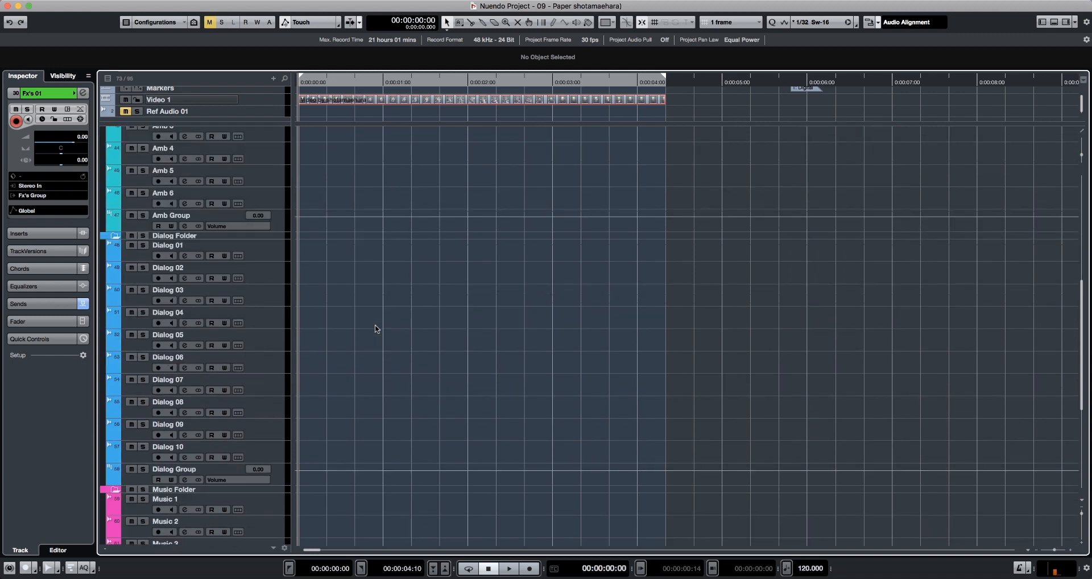
{"action": "scroll", "coordinate": [375, 329], "scroll_direction": "down", "scroll_amount": 5}
{"action": "scroll", "coordinate": [374, 329], "scroll_direction": "up", "scroll_amount": 15}
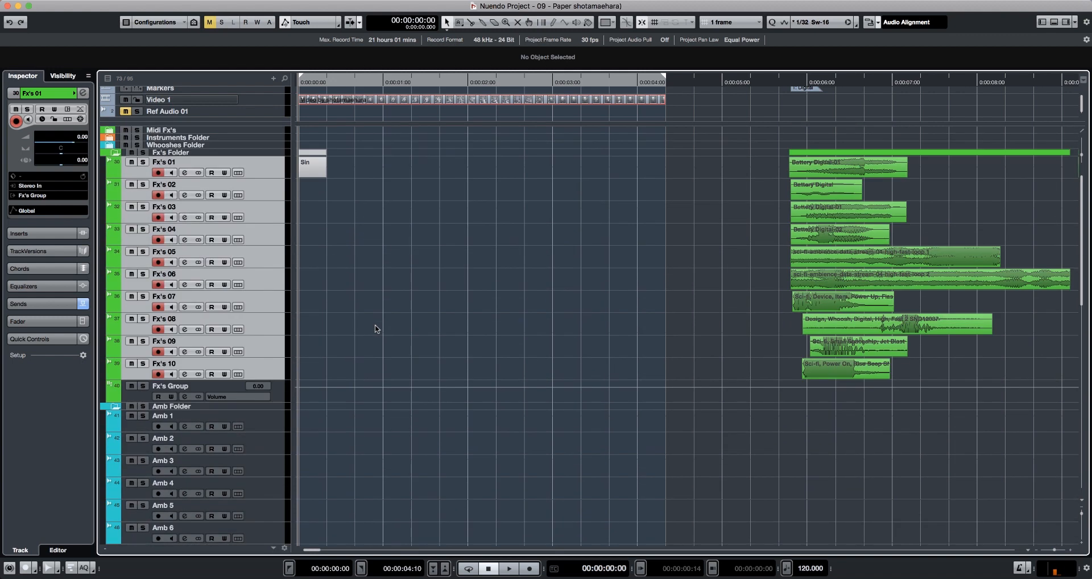
{"action": "scroll", "coordinate": [375, 328], "scroll_direction": "down", "scroll_amount": 5}
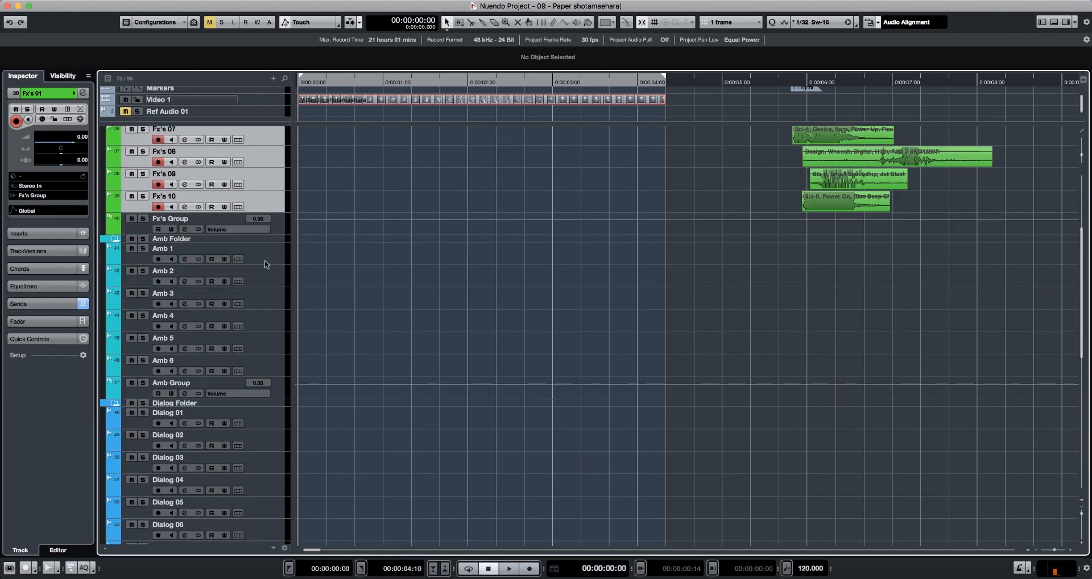
{"action": "left_click", "coordinate": [265, 260]}
{"action": "left_click", "coordinate": [274, 348]}
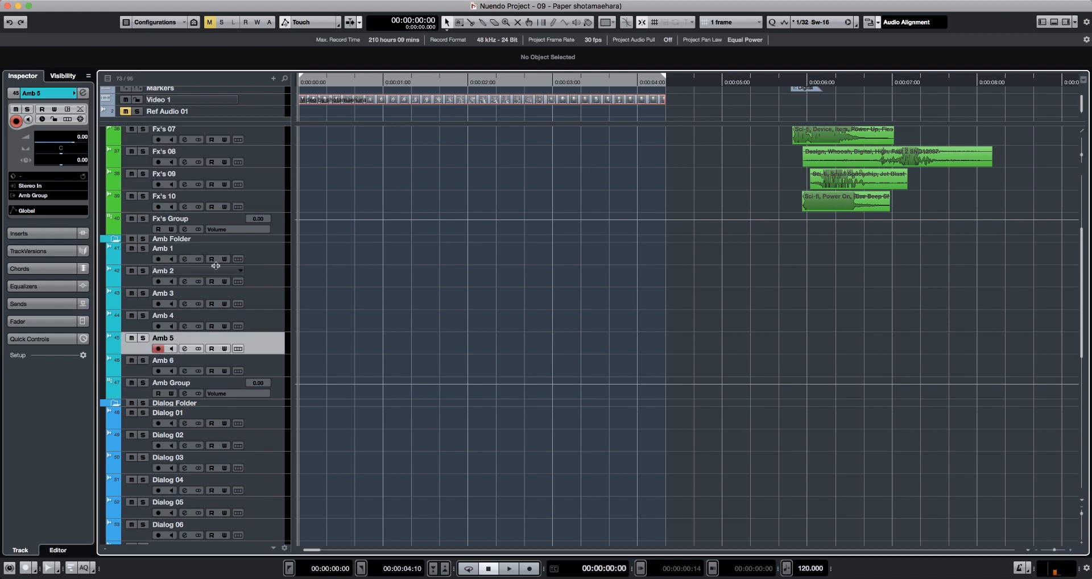
{"action": "scroll", "coordinate": [219, 426], "scroll_direction": "down", "scroll_amount": 7}
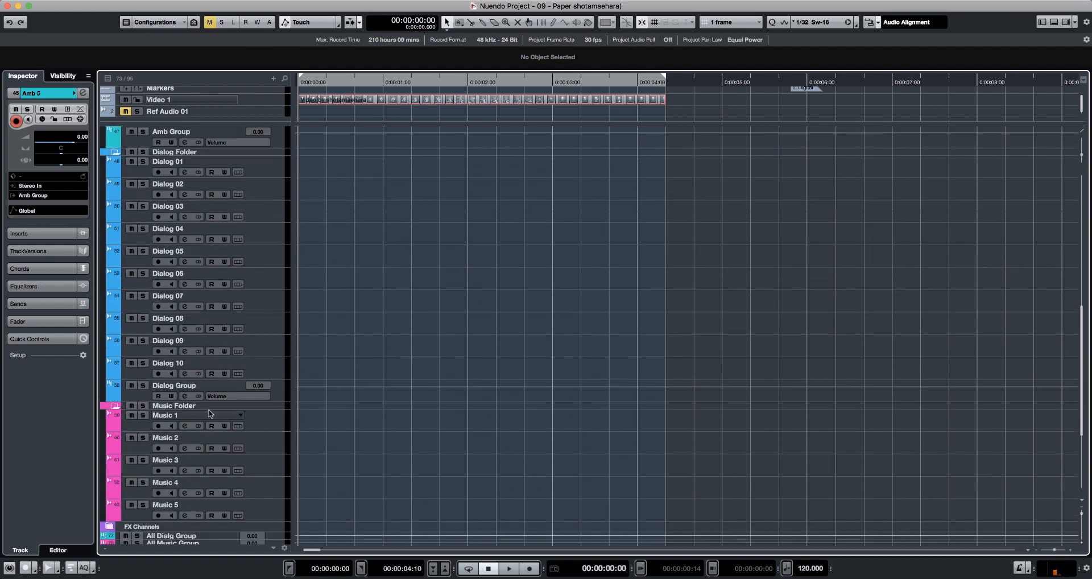
- Return to the Fx's tracks and preview the video around 00:00:00:14
{"action": "scroll", "coordinate": [212, 411], "scroll_direction": "up", "scroll_amount": 12}
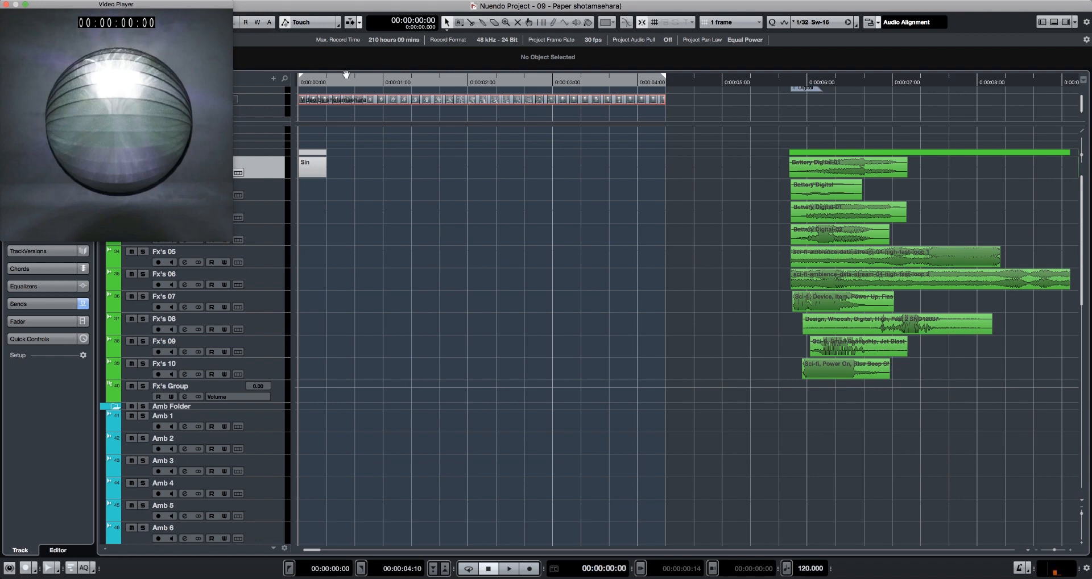
{"action": "mouse_move", "coordinate": [343, 79]}
{"action": "left_mouse_down"}
{"action": "mouse_move", "coordinate": [298, 79]}
{"action": "mouse_move", "coordinate": [345, 75]}
{"action": "left_mouse_up"}
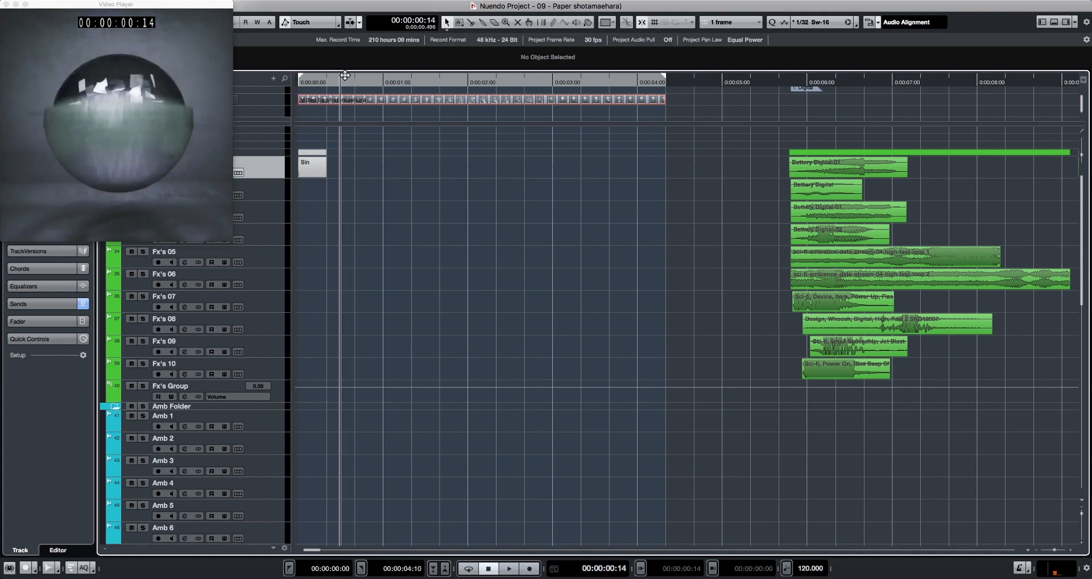
{"action": "key", "text": "space"}
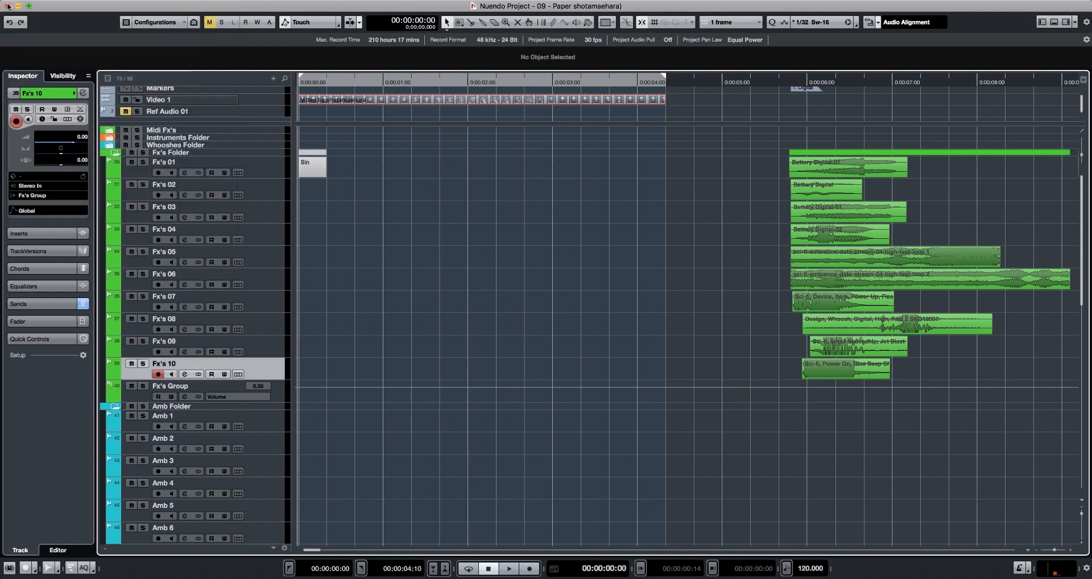
- Select the Fx's 01 to Fx's 10 range, and select the Fx's Group track beneath them to inspect it
{"action": "left_click", "coordinate": [256, 169]}
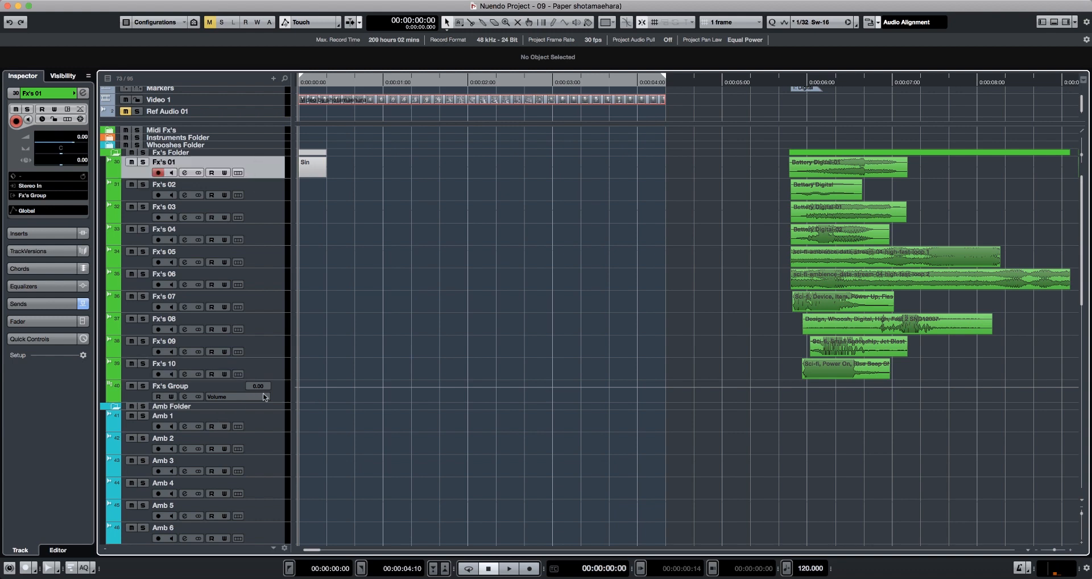
{"action": "left_click", "coordinate": [279, 395]}
{"action": "left_click", "coordinate": [265, 173]}
{"action": "left_click", "coordinate": [271, 367], "text": "shift"}
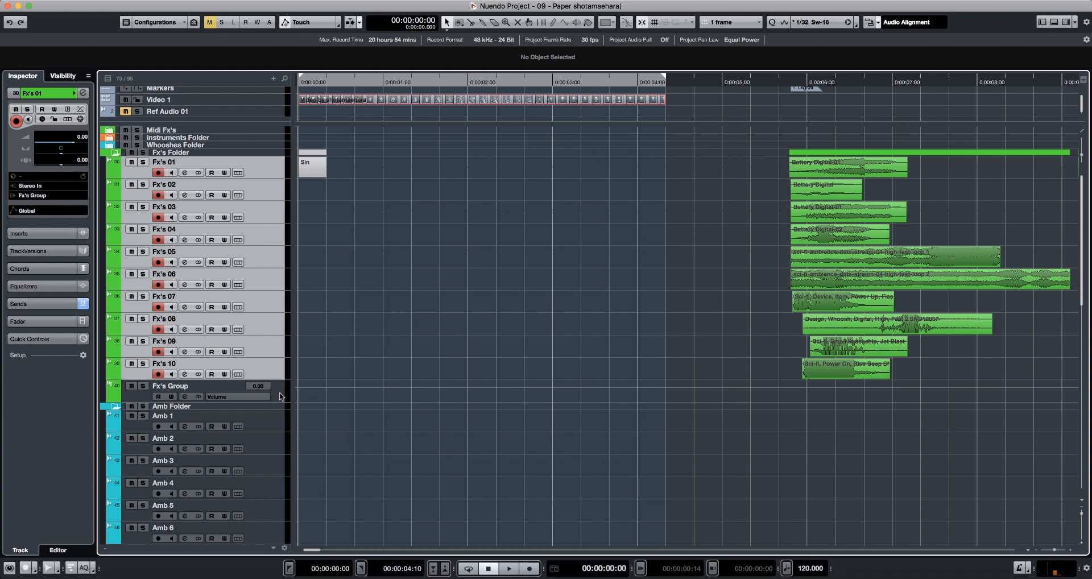
{"action": "left_click", "coordinate": [280, 395]}
{"action": "left_click", "coordinate": [274, 169]}
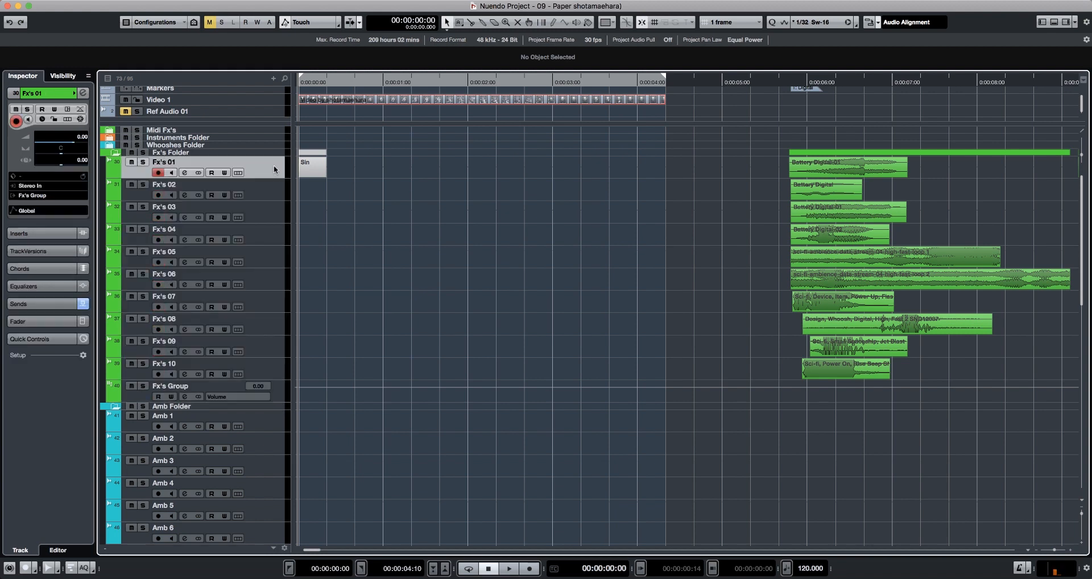
{"action": "left_click", "coordinate": [279, 392]}
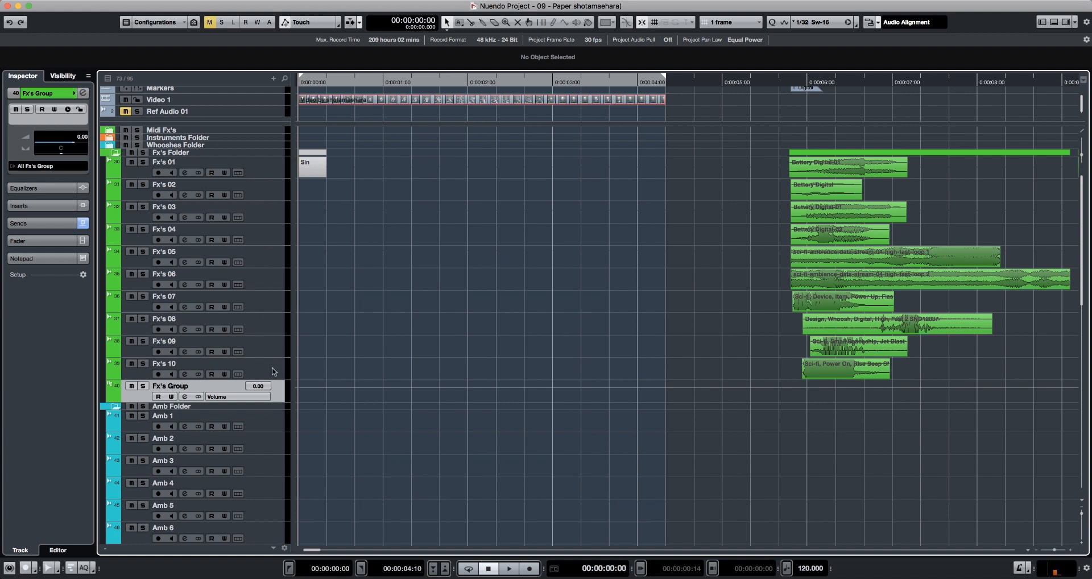
- Show the video player and audition the Battery Digital clips on tracks Fx's 01 to Fx's 04 near 6 seconds
{"action": "key", "text": "F8"}
{"action": "scroll", "coordinate": [638, 233], "scroll_direction": "right", "scroll_amount": 5}
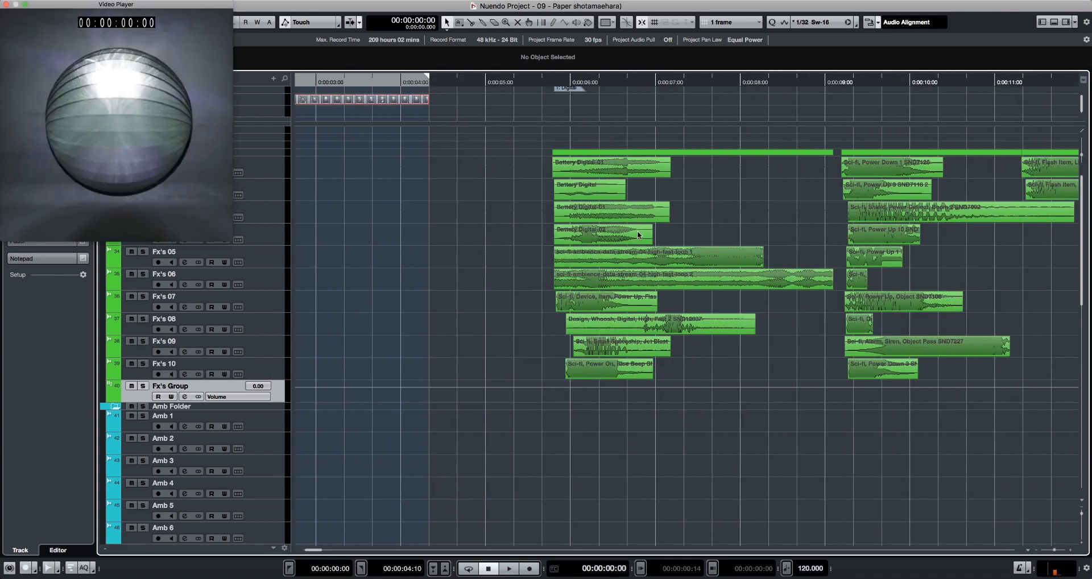
{"action": "scroll", "coordinate": [637, 230], "scroll_direction": "right", "scroll_amount": 3}
{"action": "left_click", "coordinate": [539, 160]}
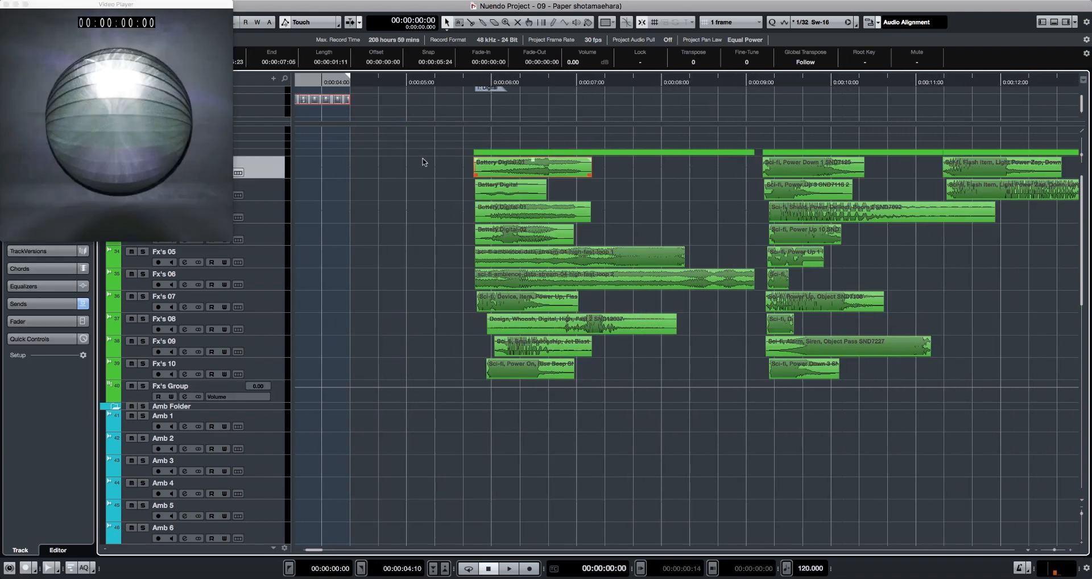
{"action": "key", "text": "space"}
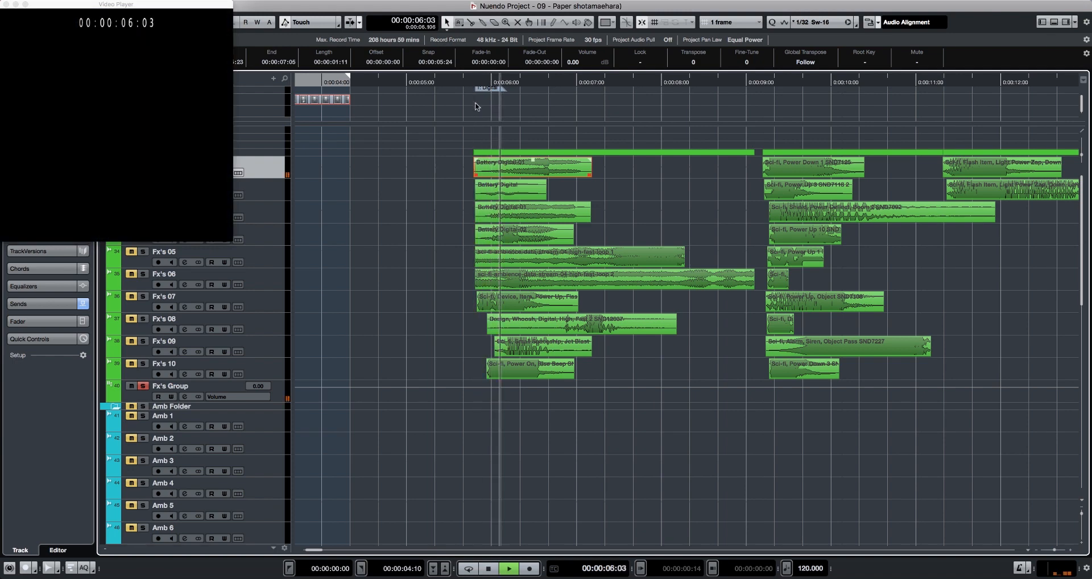
{"action": "left_click", "coordinate": [503, 184]}
{"action": "key", "text": "space"}
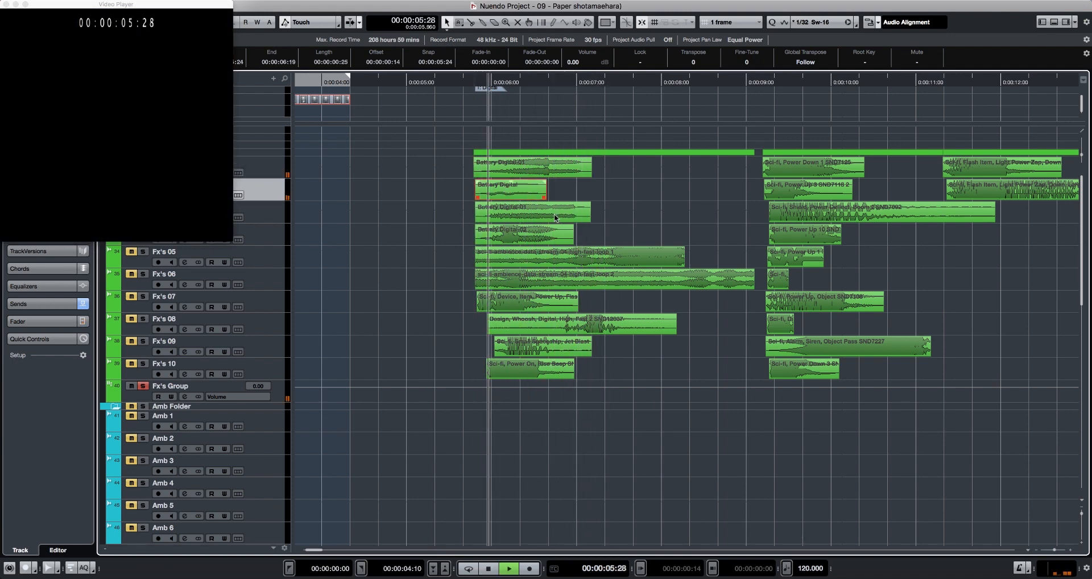
{"action": "left_click", "coordinate": [545, 212]}
{"action": "key", "text": "space"}
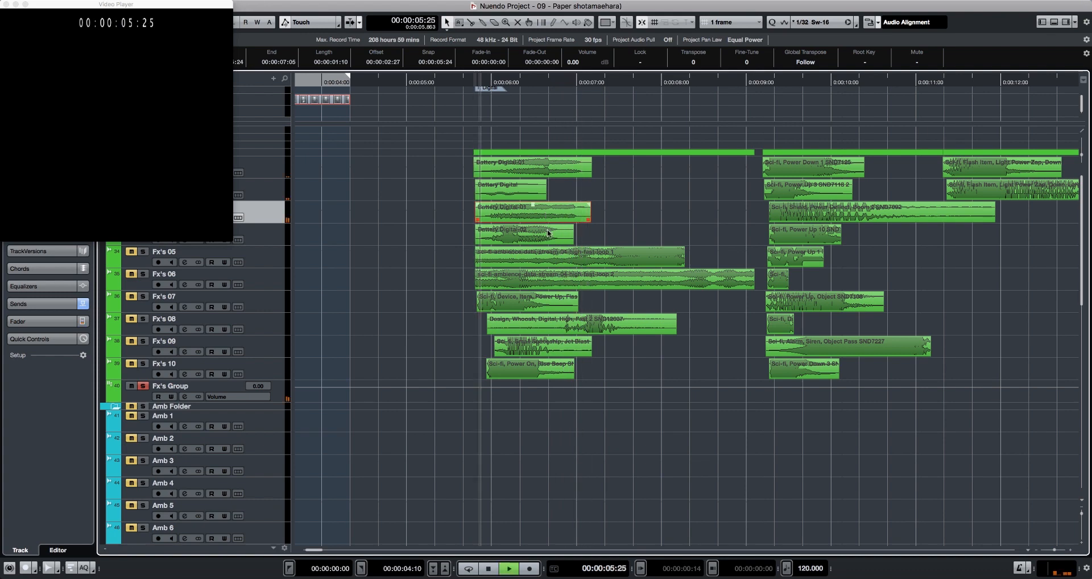
{"action": "left_click", "coordinate": [535, 240]}
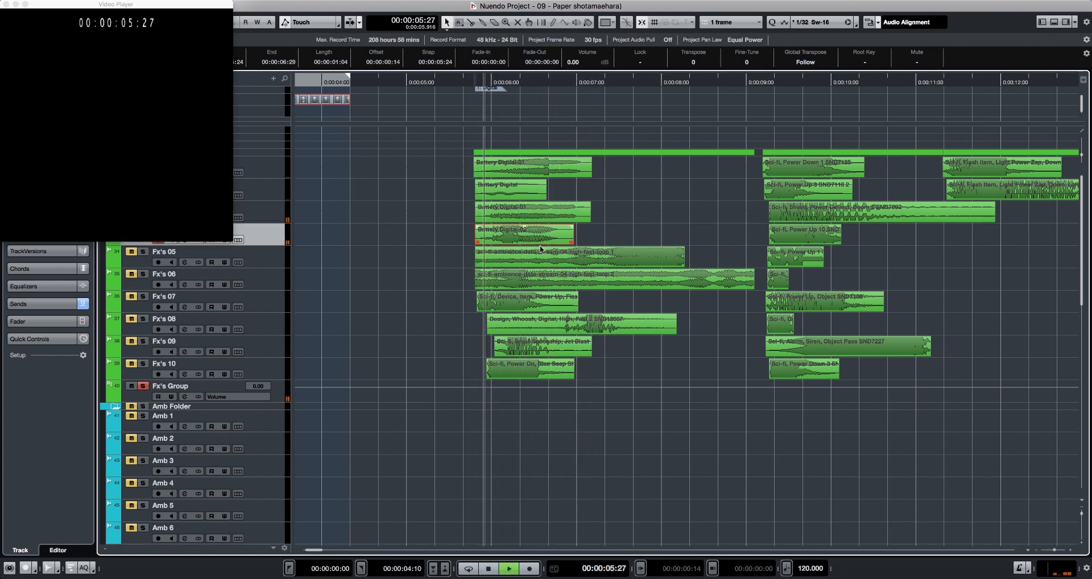
- Audition the sci-fi ambience loops on Fx's 05 and Fx's 06 and the power-up clip on Fx's 07
{"action": "left_click", "coordinate": [606, 265]}
{"action": "left_click", "coordinate": [584, 275]}
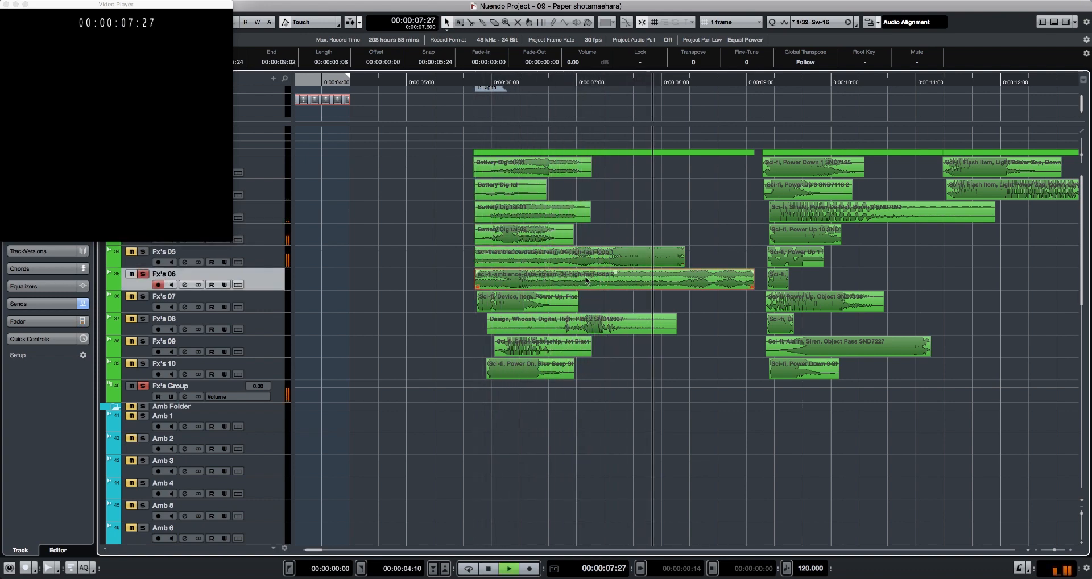
{"action": "left_click", "coordinate": [573, 301]}
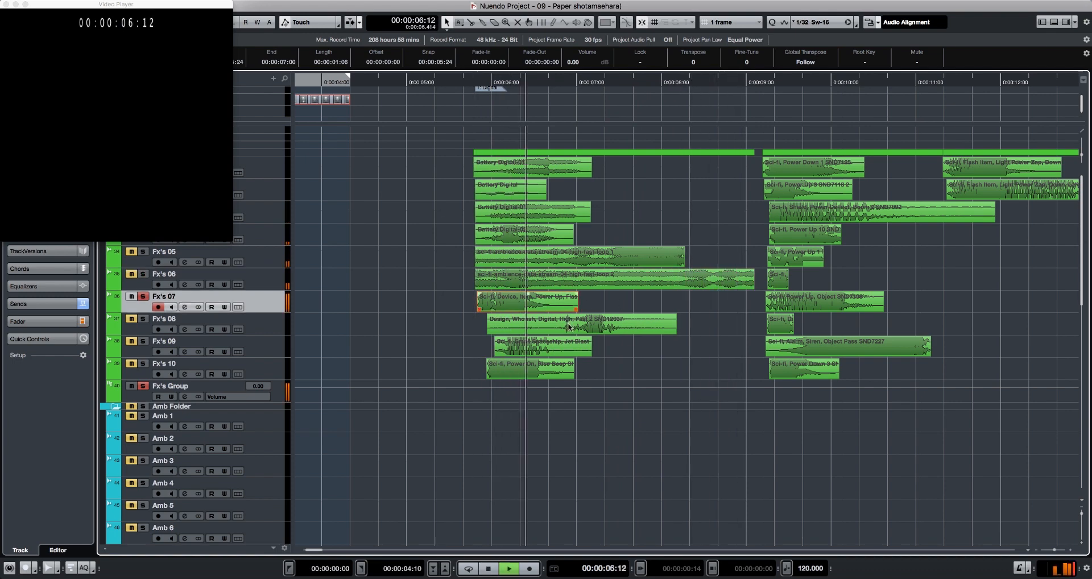
- Add two volume automation points to Fx's Group just before the first clips, lowering its level from about 5.5 seconds onward
{"action": "left_click", "coordinate": [447, 391]}
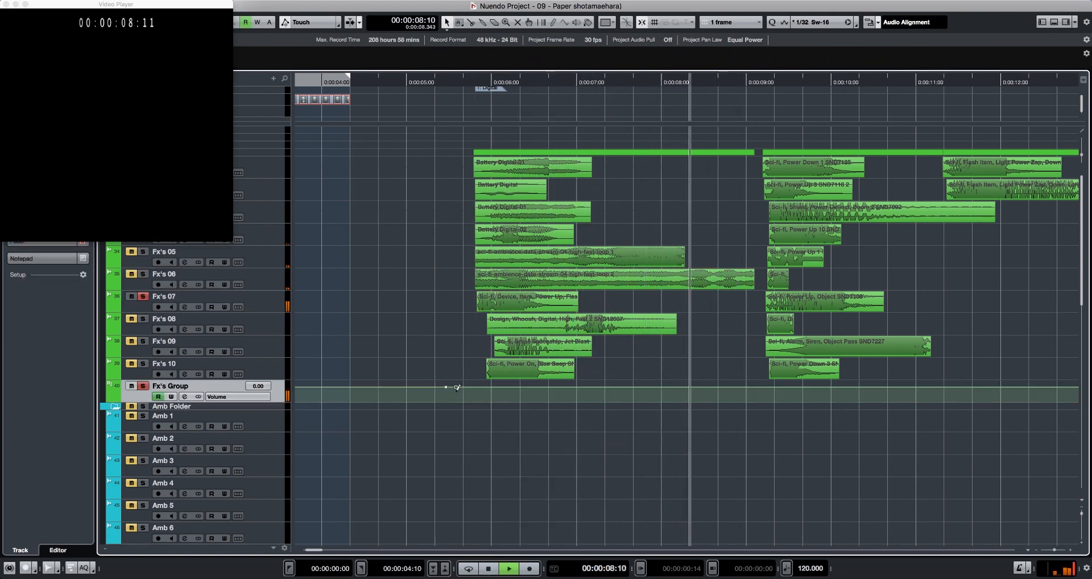
{"action": "left_click_drag", "start_coordinate": [455, 388], "coordinate": [456, 394]}
{"action": "left_click", "coordinate": [461, 378]}
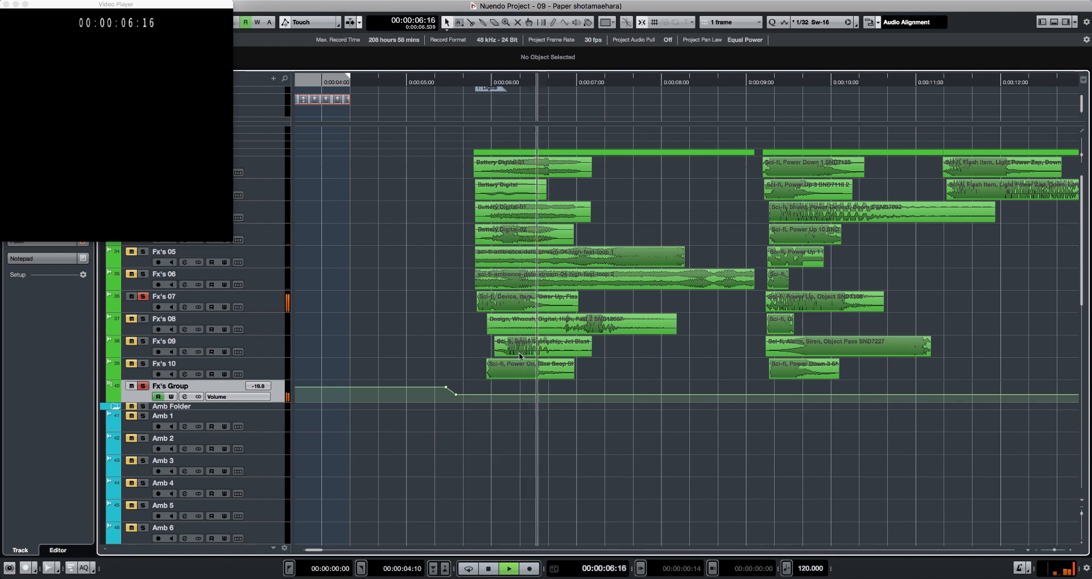
- Audition the clips near 6 seconds on tracks Fx's 09 and Fx's 10
{"action": "left_click", "coordinate": [529, 353]}
{"action": "left_click", "coordinate": [548, 375]}
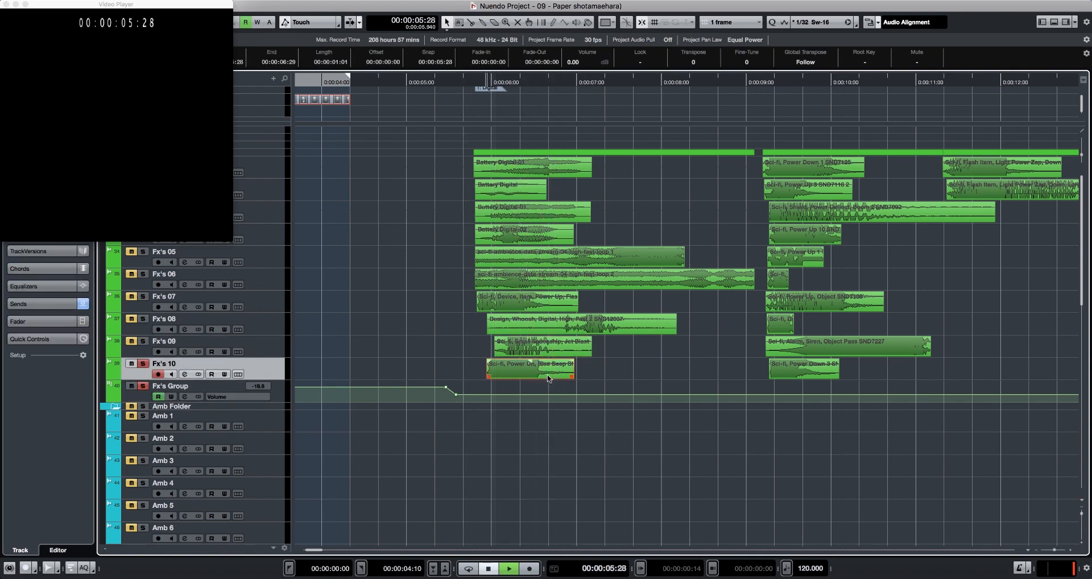
- Audition the second clip stack near 9 seconds, playing the clips on Fx's 09, Fx's 04, Fx's 02 and Fx's 01
{"action": "left_click", "coordinate": [807, 346]}
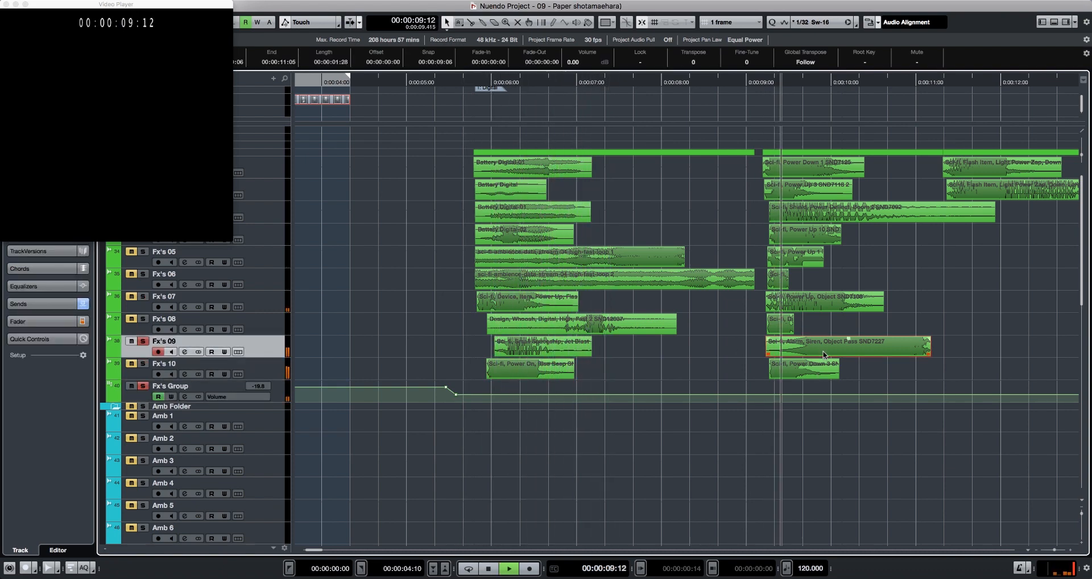
{"action": "left_click", "coordinate": [808, 234]}
{"action": "key", "text": "space"}
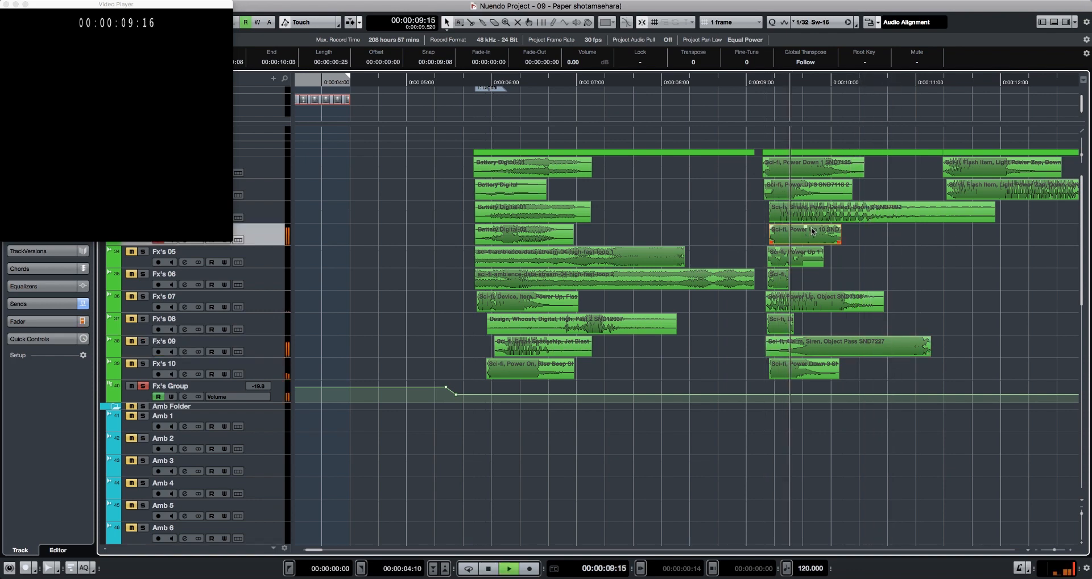
{"action": "key", "text": "space"}
{"action": "key", "text": "space"}
{"action": "left_click", "coordinate": [808, 191]}
{"action": "key", "text": "space"}
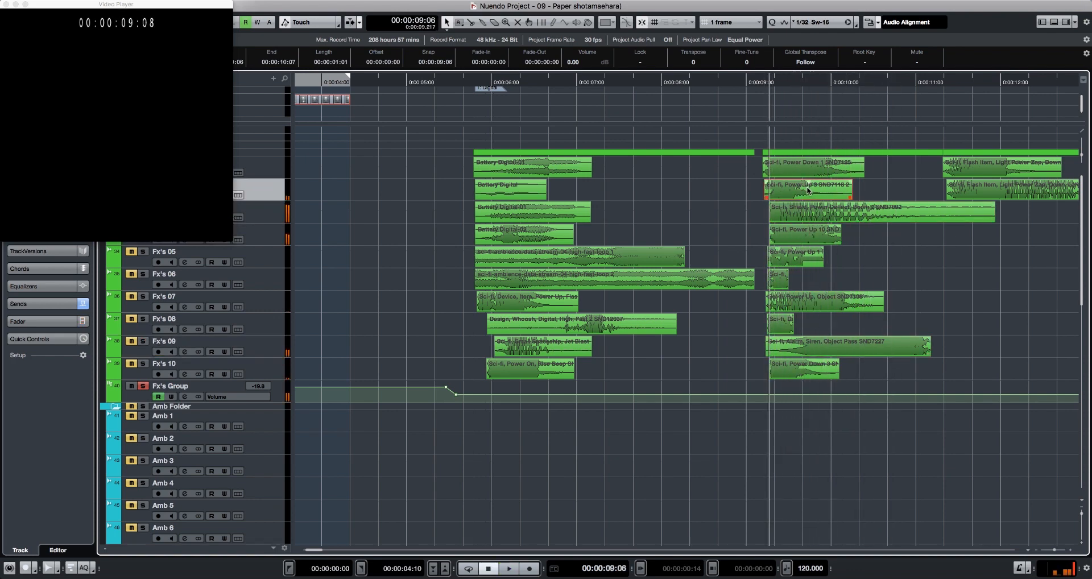
{"action": "key", "text": "space"}
{"action": "left_click", "coordinate": [811, 165]}
{"action": "key", "text": "space"}
{"action": "key", "text": "space"}
- Audition the two Flash Item, Light Power Zap clips near 11 seconds on Fx's 01 and Fx's 02, and stop playback
{"action": "left_click", "coordinate": [992, 168]}
{"action": "key", "text": "space"}
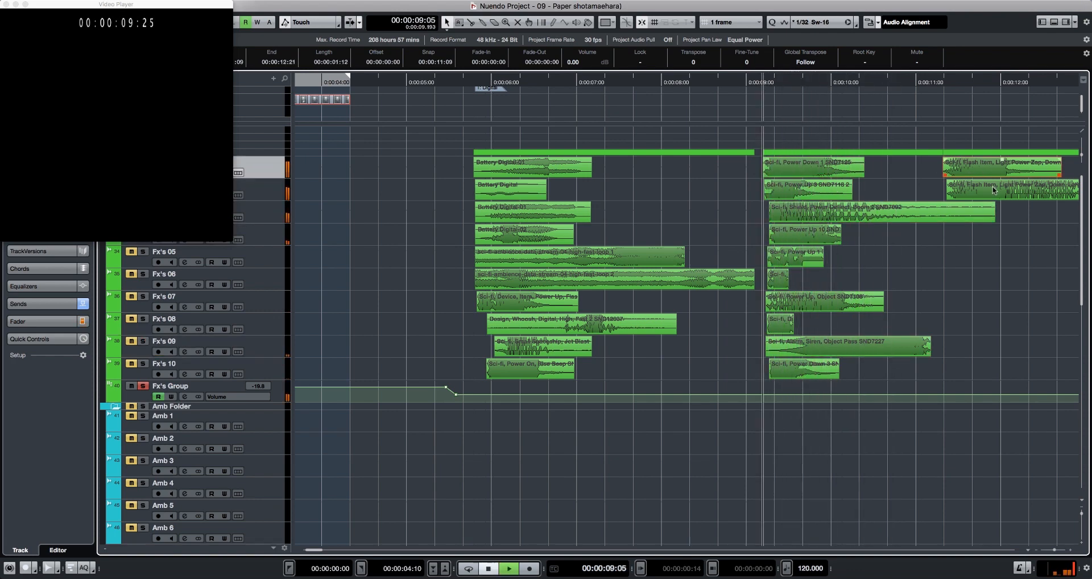
{"action": "left_click", "coordinate": [977, 192]}
{"action": "key", "text": "space"}
{"action": "key", "text": "space"}
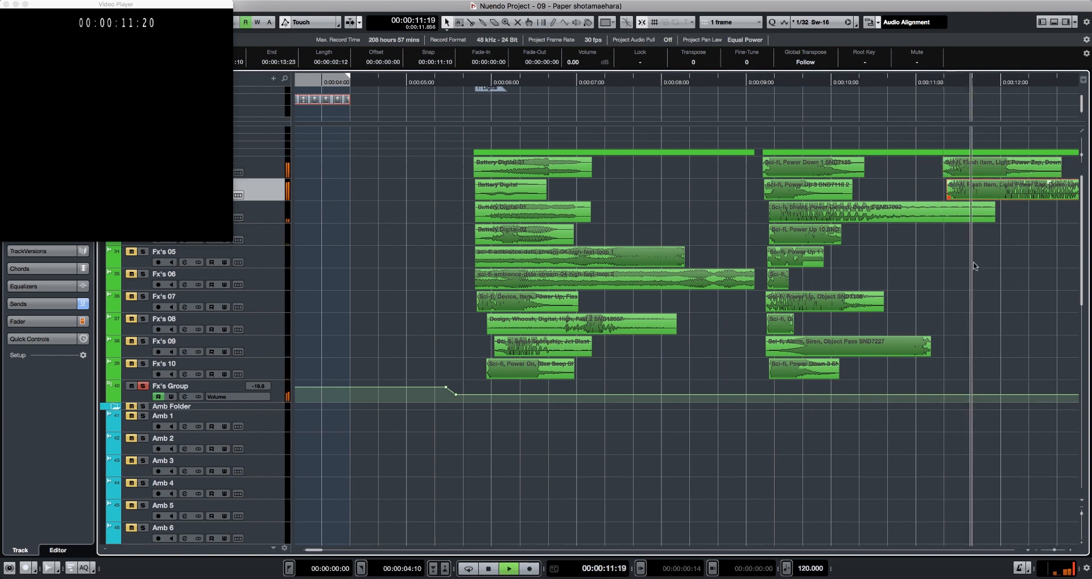
{"action": "scroll", "coordinate": [973, 272], "scroll_direction": "left", "scroll_amount": 3}
{"action": "key", "text": "space"}
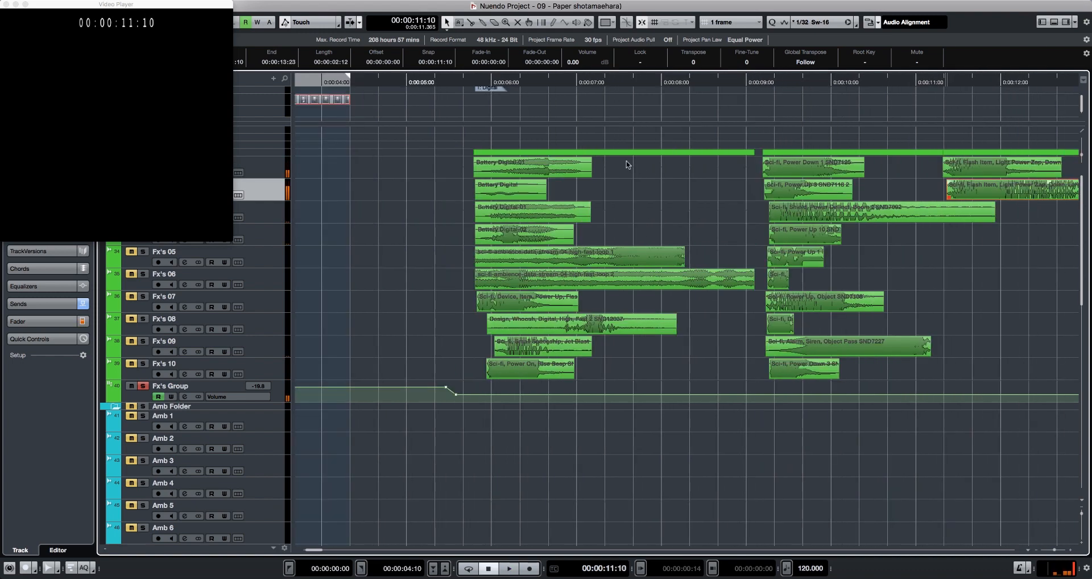
{"action": "scroll", "coordinate": [509, 203], "scroll_direction": "left", "scroll_amount": 4}
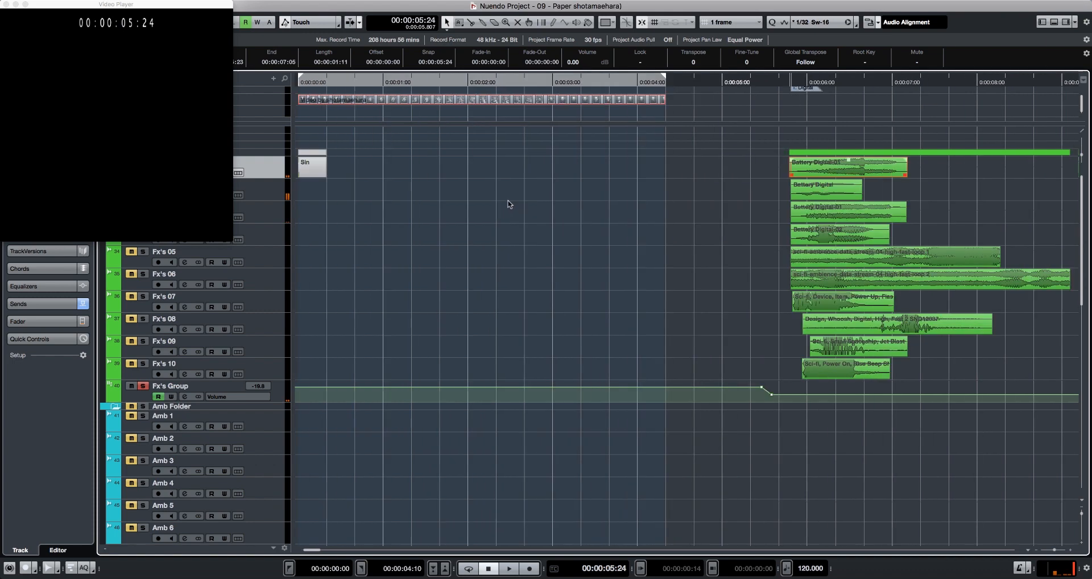
- Move the first Battery Digital clip from Fx's 01 near 6 seconds to Fx's 02 at 00:00:00:00 and play it to picture
{"action": "left_click_drag", "start_coordinate": [836, 169], "coordinate": [364, 191]}
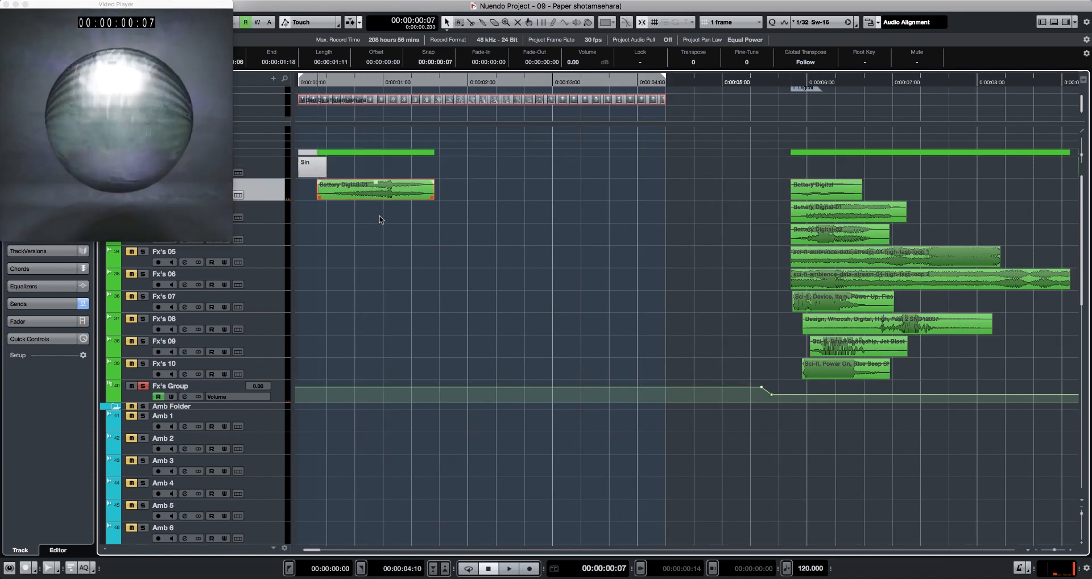
{"action": "key", "text": "space"}
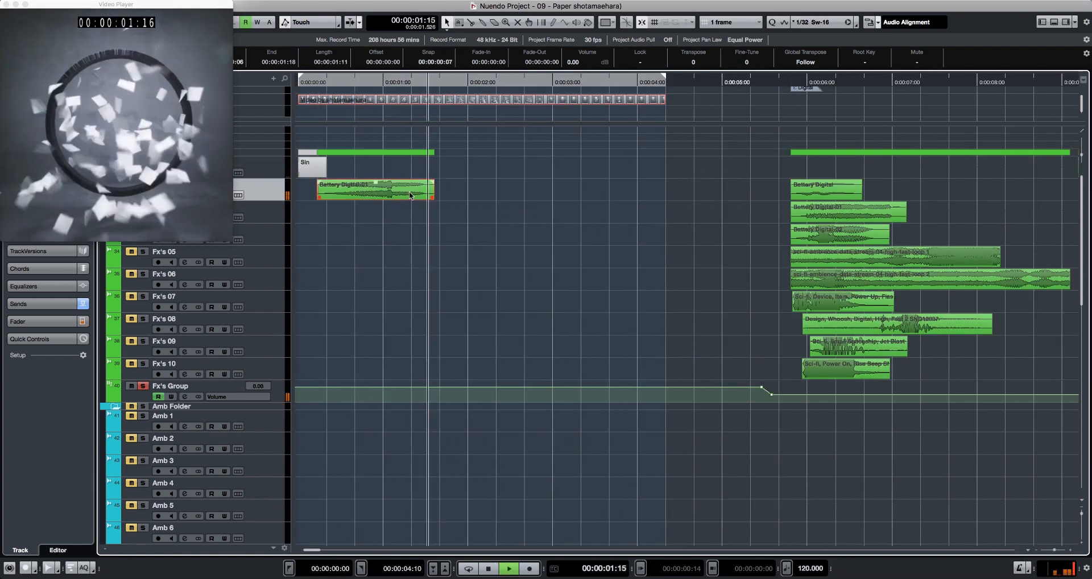
{"action": "left_click_drag", "start_coordinate": [410, 192], "coordinate": [398, 194]}
{"action": "key", "text": "space"}
{"action": "key", "text": "space"}
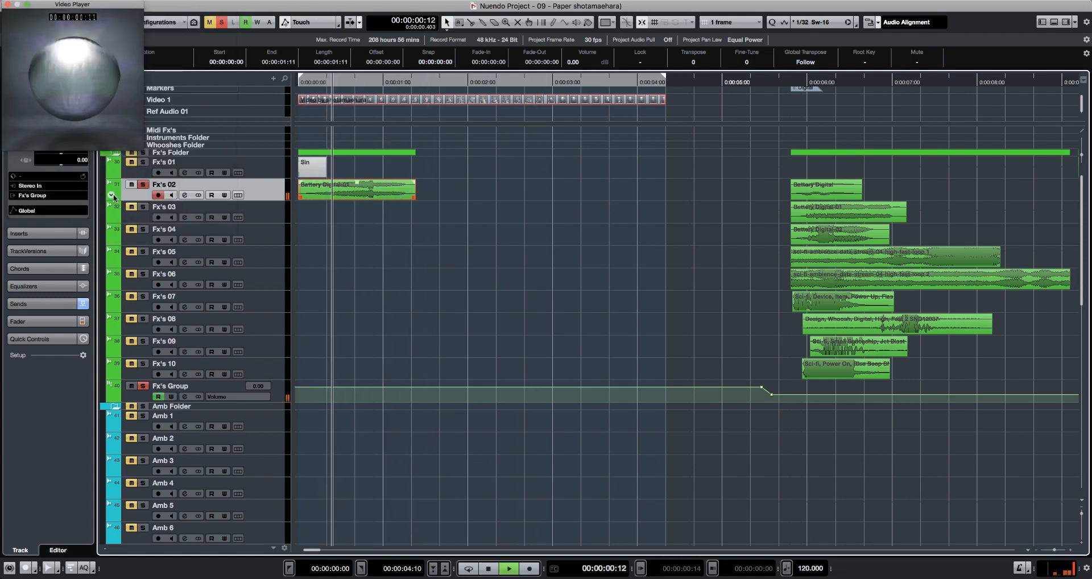
- Show the Volume automation lane of Fx's 02 and enlarge it vertically for editing
{"action": "left_click", "coordinate": [113, 197]}
{"action": "key", "text": "space"}
{"action": "left_click_drag", "start_coordinate": [171, 210], "coordinate": [171, 297]}
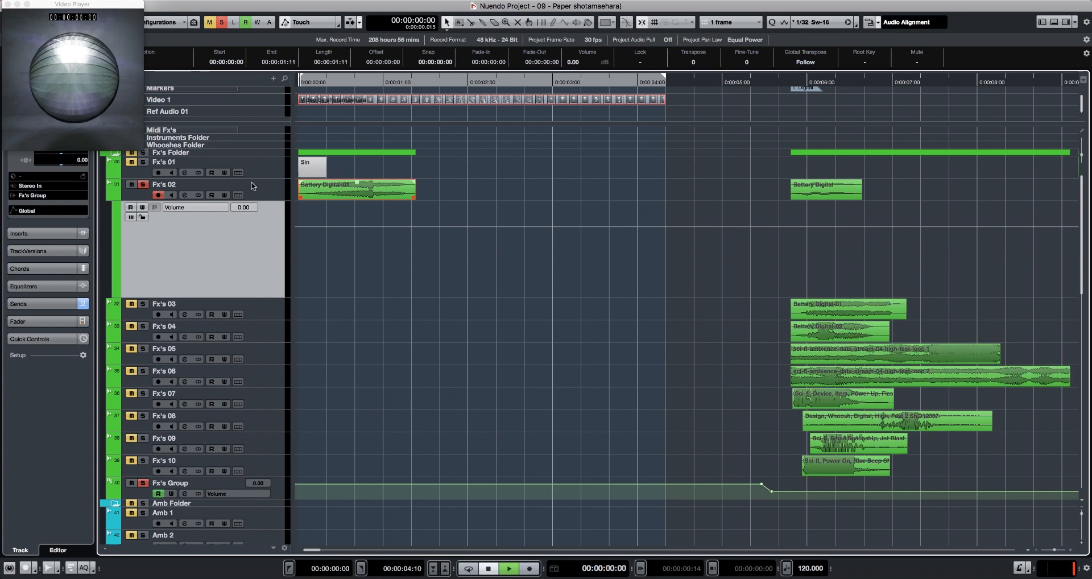
{"action": "key", "text": "space"}
- Automate a volume dip on Fx's 02 from about 00:00:00:24, down to -∞ near 00:00:01:14 and back to 0.00 shortly after
{"action": "left_click", "coordinate": [367, 227]}
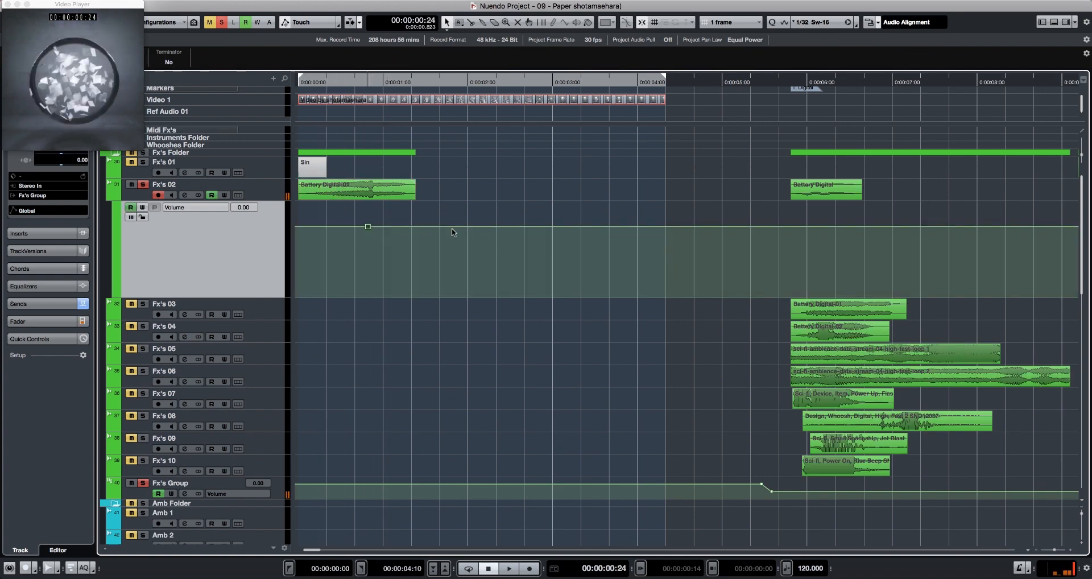
{"action": "left_click", "coordinate": [453, 229]}
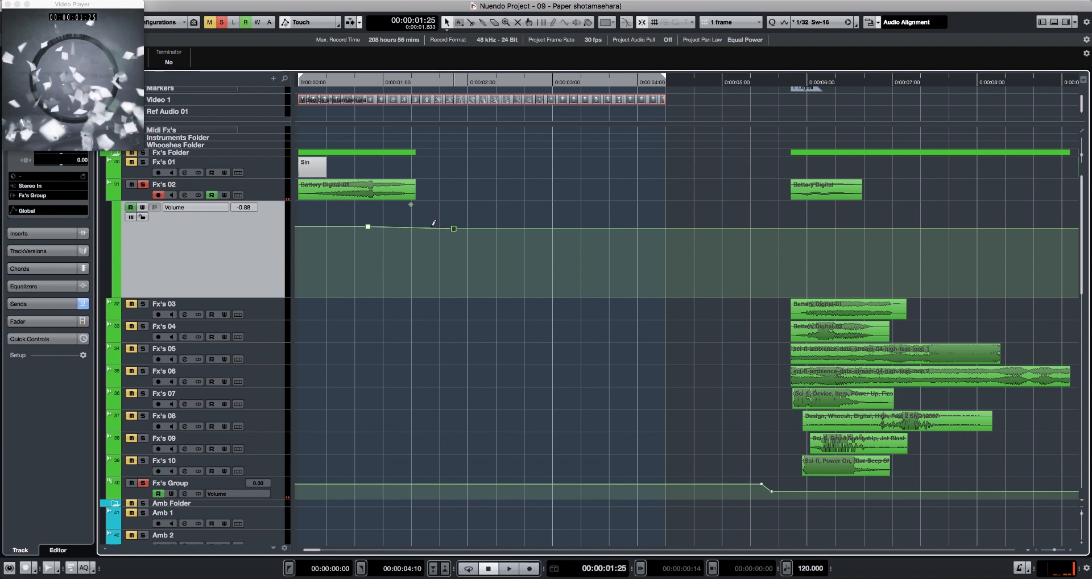
{"action": "key", "text": "Delete"}
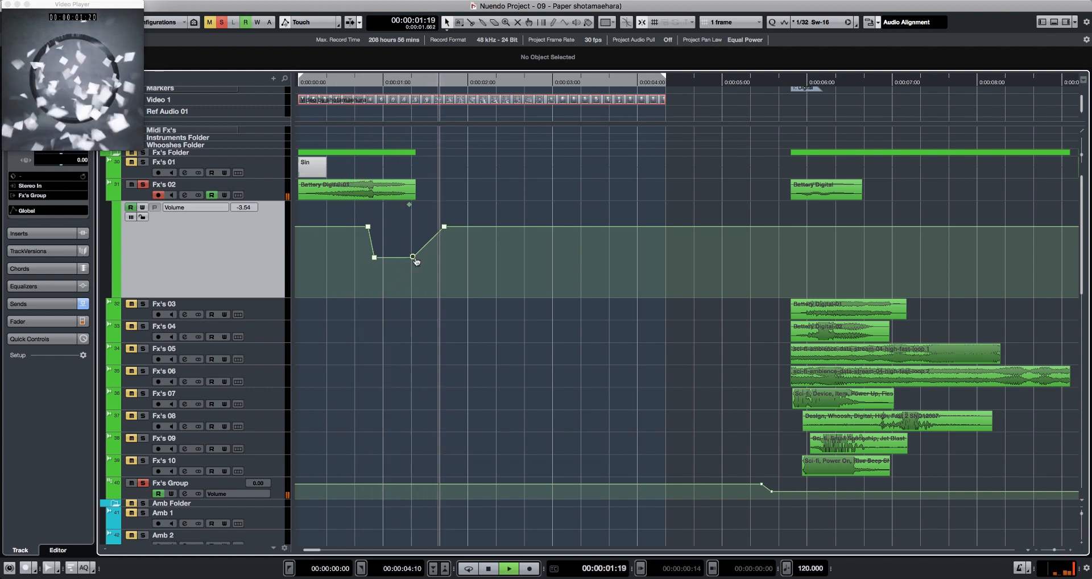
{"action": "key", "text": "space"}
{"action": "left_click", "coordinate": [374, 257]}
{"action": "key", "text": "Delete"}
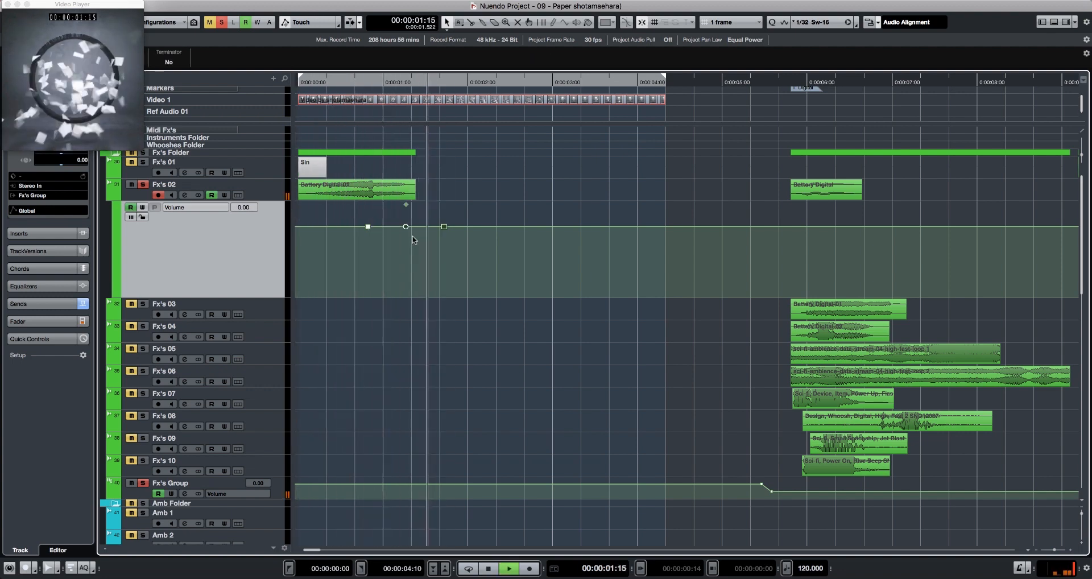
{"action": "left_click_drag", "start_coordinate": [406, 227], "coordinate": [424, 309]}
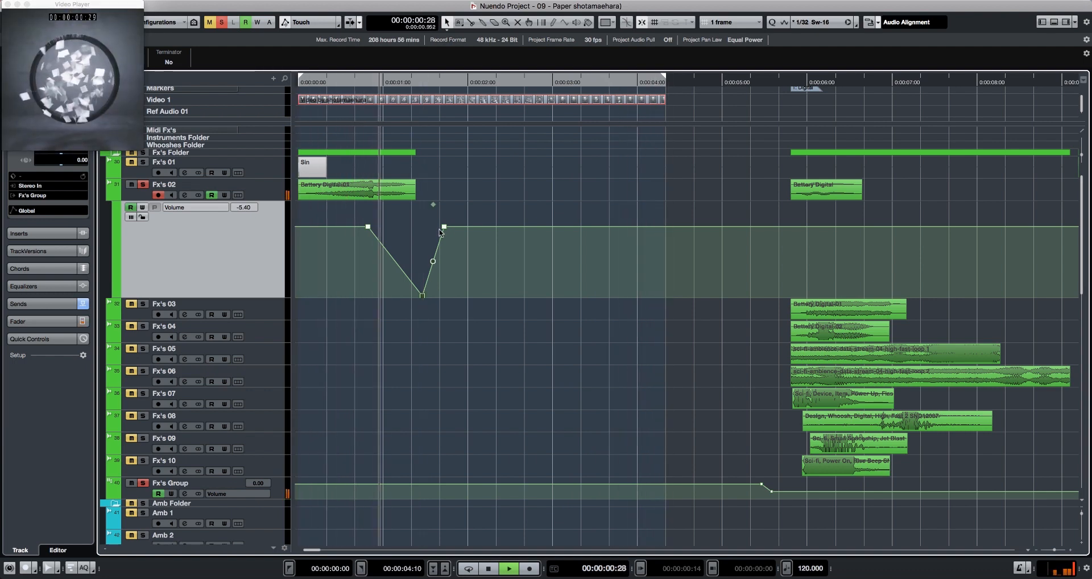
{"action": "key", "text": "space"}
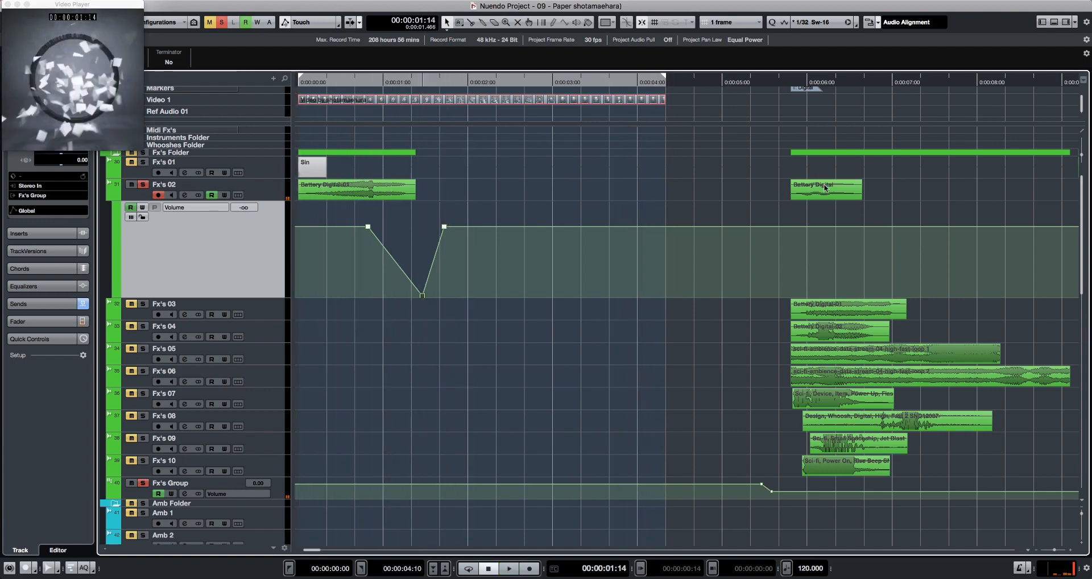
- Move the Battery Digital clip from Fx's 02 near 6 seconds to Fx's 03 at 00:00:00:11 and play it to picture
{"action": "left_click_drag", "start_coordinate": [825, 189], "coordinate": [381, 302]}
{"action": "key", "text": "space"}
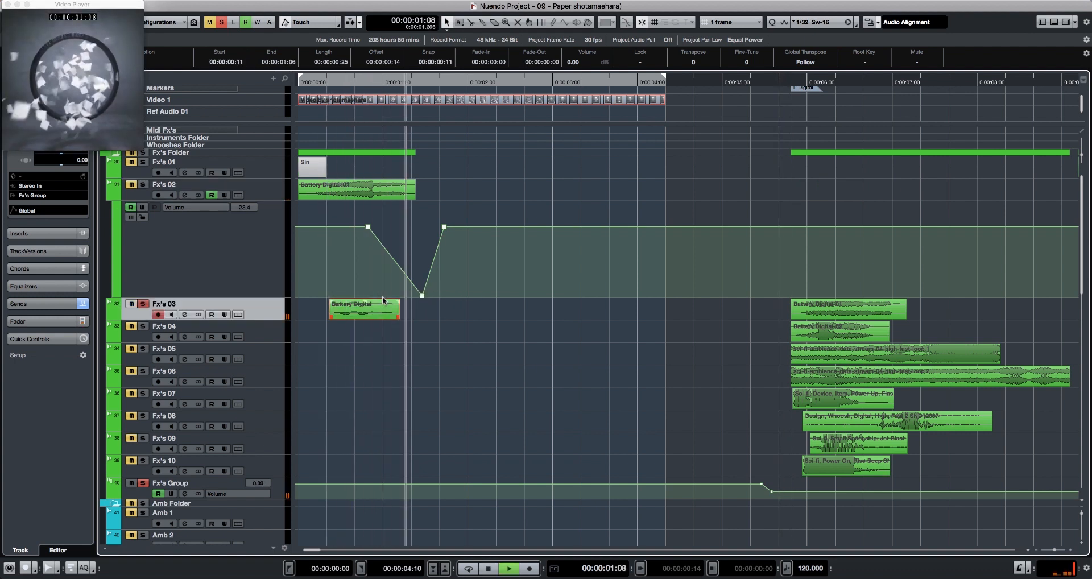
{"action": "key", "text": "space"}
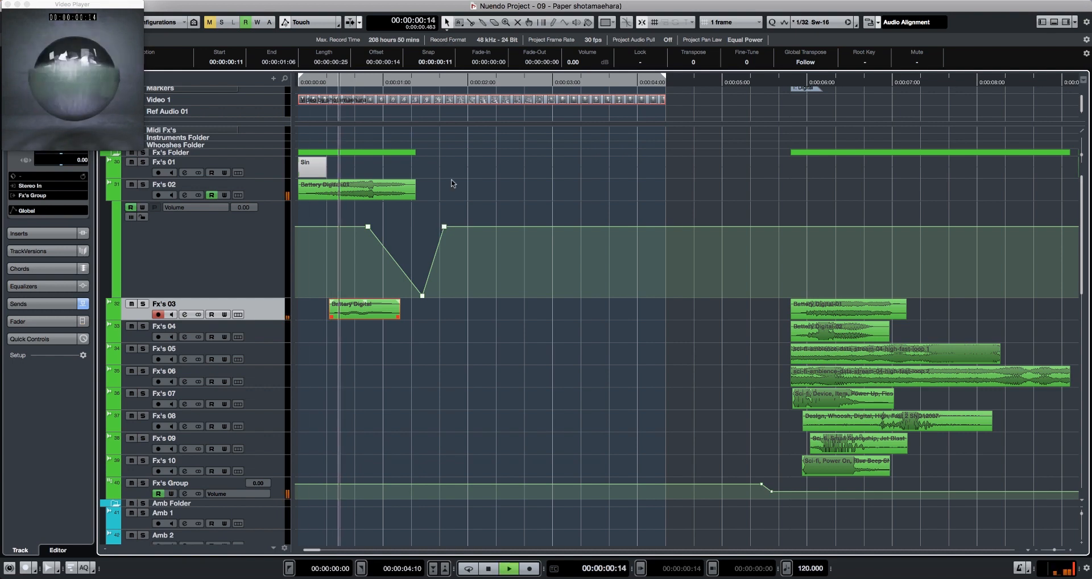
- Audition the Battery Digital clip on Fx's 03 against the other tracks without solo, and play it soloed
{"action": "key", "text": "space"}
{"action": "scroll", "coordinate": [534, 201], "scroll_direction": "down", "scroll_amount": 10}
{"action": "scroll", "coordinate": [533, 205], "scroll_direction": "up", "scroll_amount": 10}
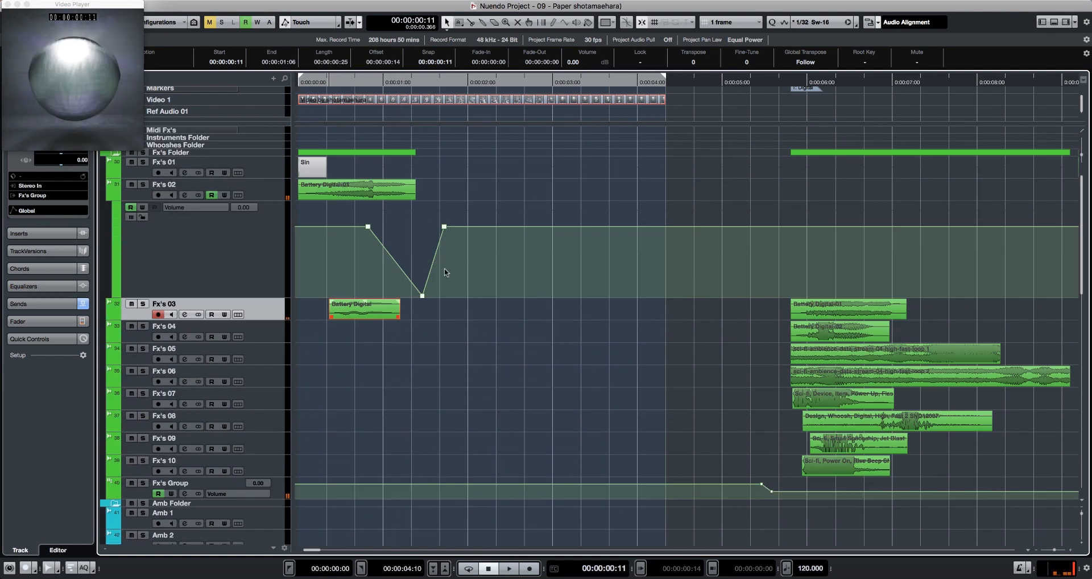
{"action": "key", "text": "s"}
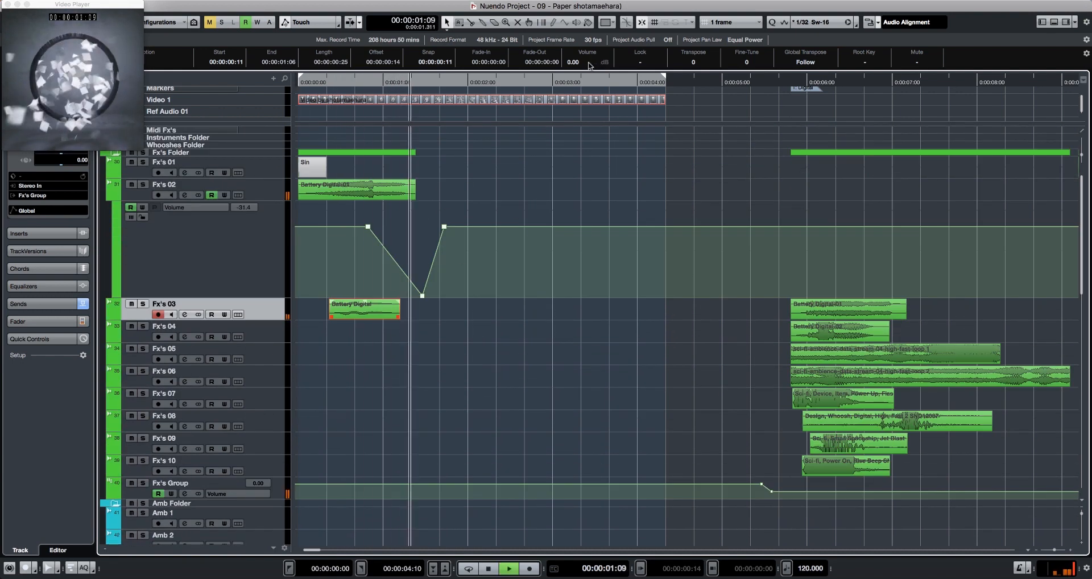
{"action": "key", "text": "space"}
{"action": "key", "text": "space"}
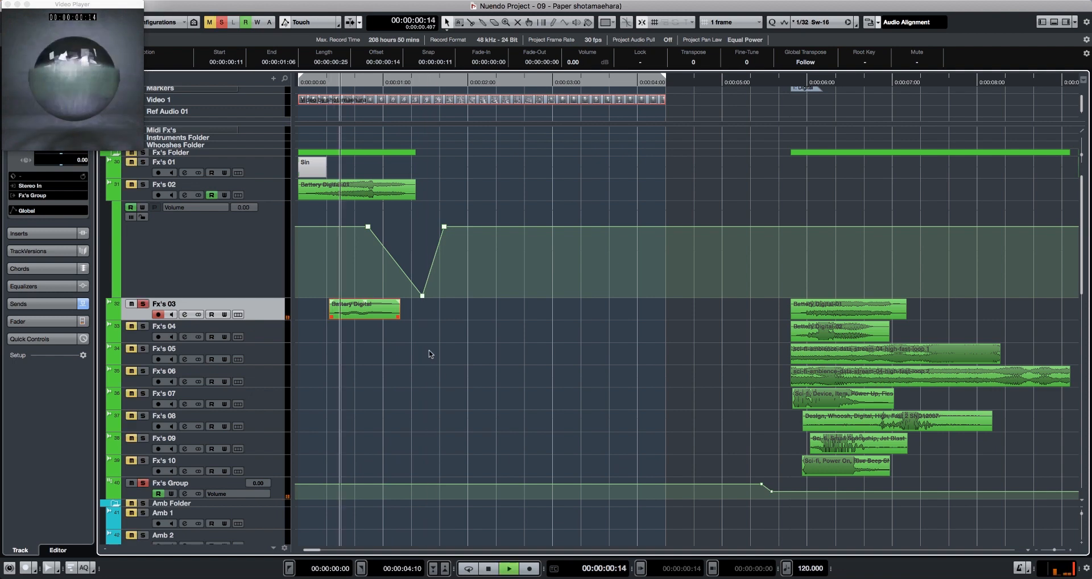
{"action": "key", "text": "space"}
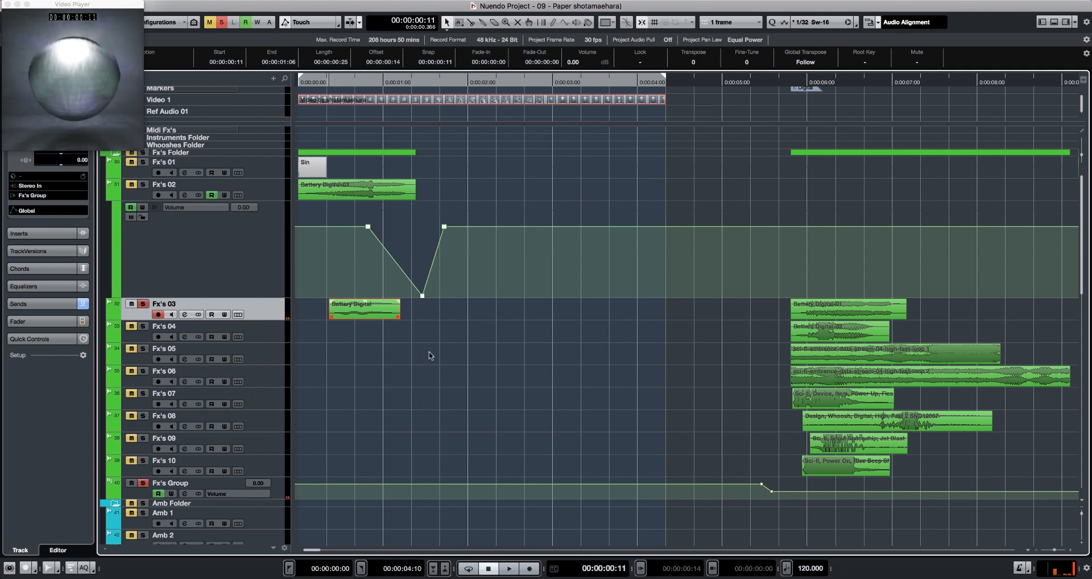
- Examine the Fx's 03 clip's frequency content in the channel settings equalizer during playback, and close the channel settings
{"action": "key", "text": "e"}
{"action": "key", "text": "space"}
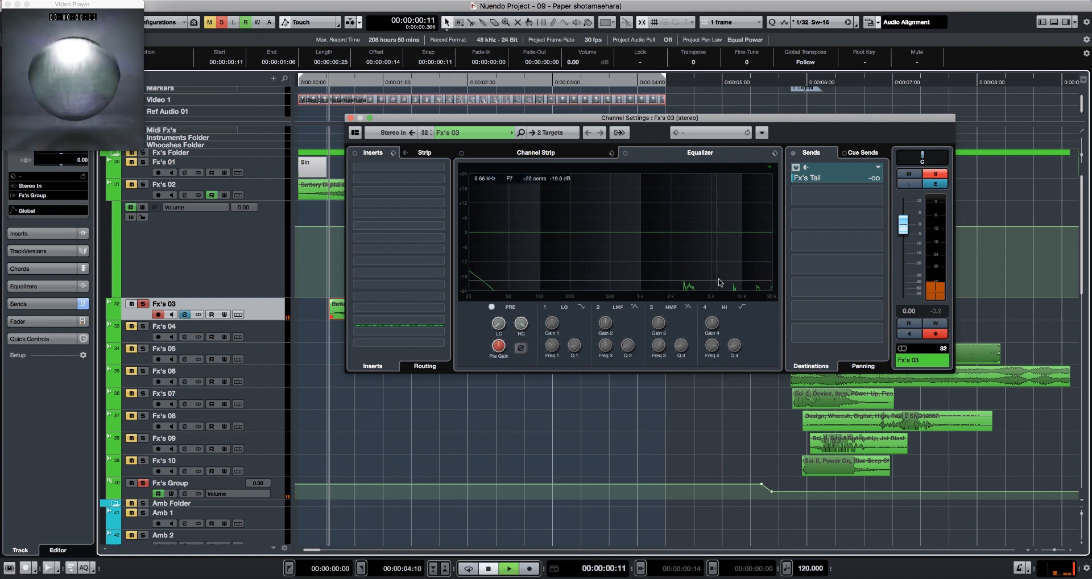
{"action": "key", "text": "space"}
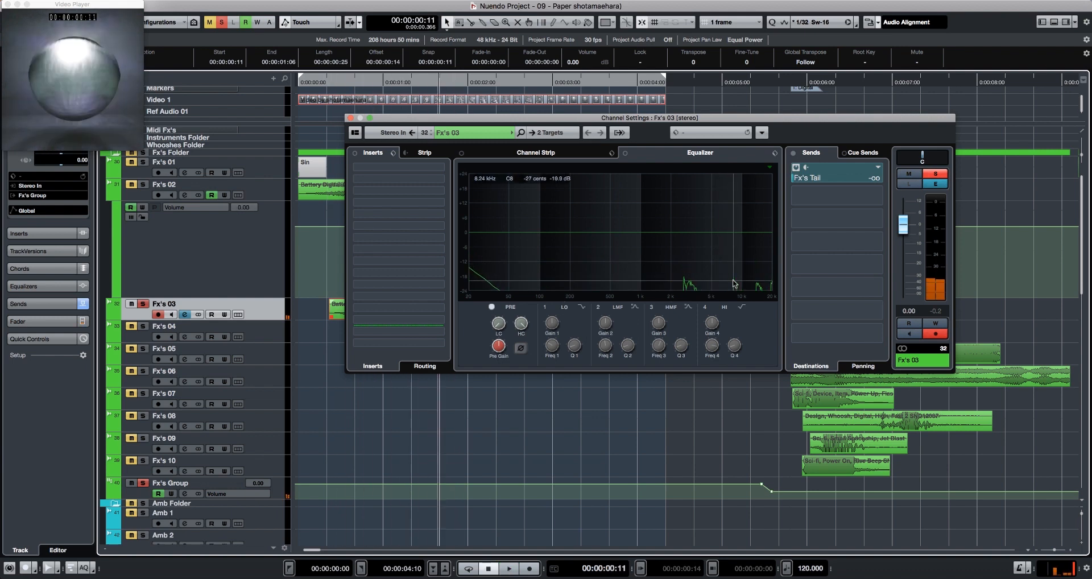
{"action": "left_click", "coordinate": [350, 118]}
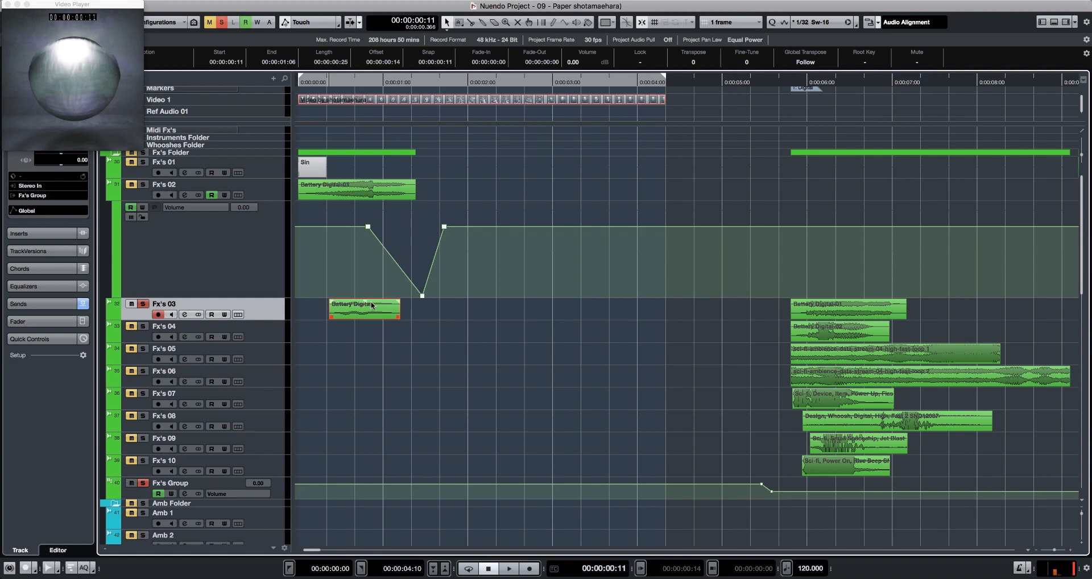
- Lower the clip volume of the Battery Digital clip on Fx's 03 to -3.52 dB during playback
{"action": "key", "text": "space"}
{"action": "left_click_drag", "start_coordinate": [364, 302], "coordinate": [366, 307]}
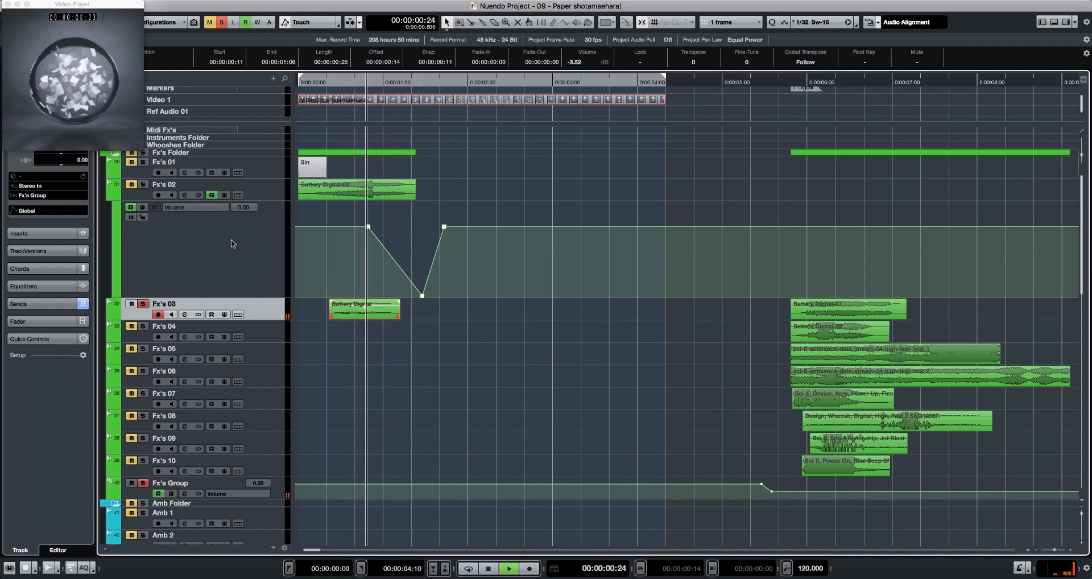
{"action": "key", "text": "space"}
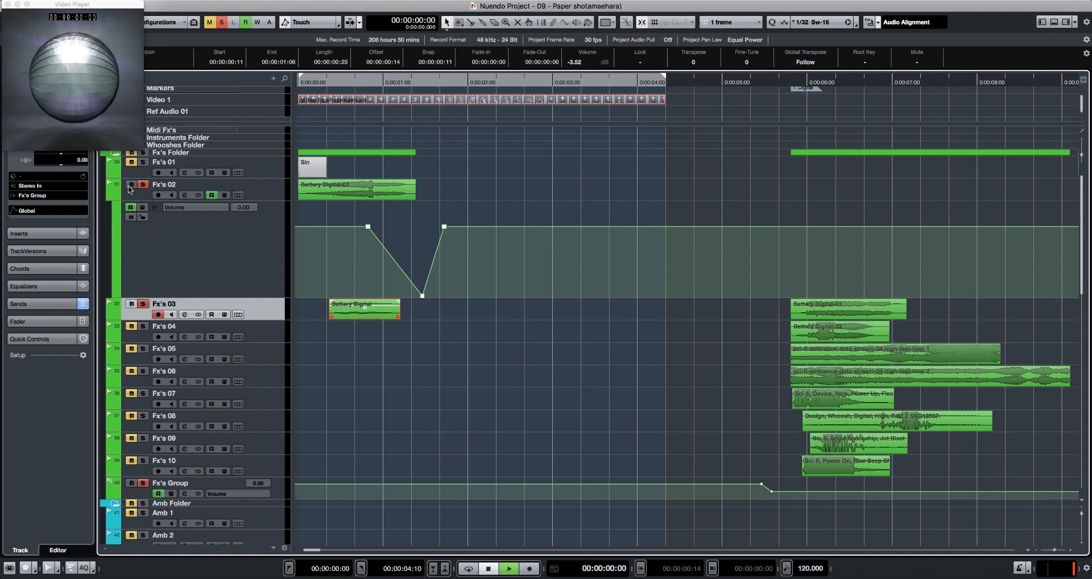
- Solo Fx's 02 together with Fx's 03 and repeatedly play both clips to picture to check how they blend
{"action": "key", "text": "space"}
{"action": "key", "text": "space"}
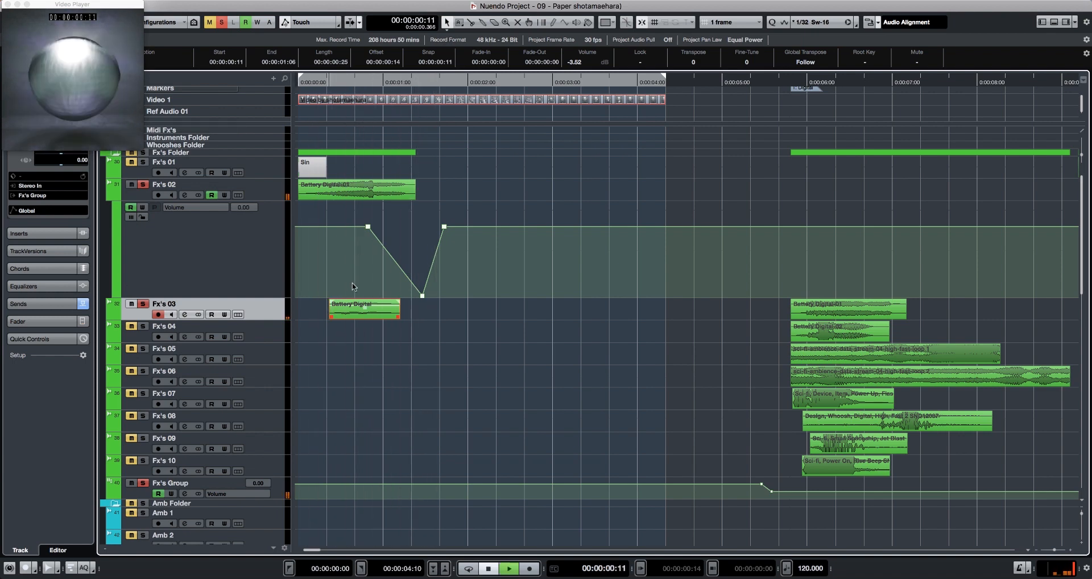
{"action": "key", "text": "space"}
{"action": "key", "text": "space"}
{"action": "key", "text": "space"}
{"action": "key", "text": "space"}
{"action": "key", "text": "space"}
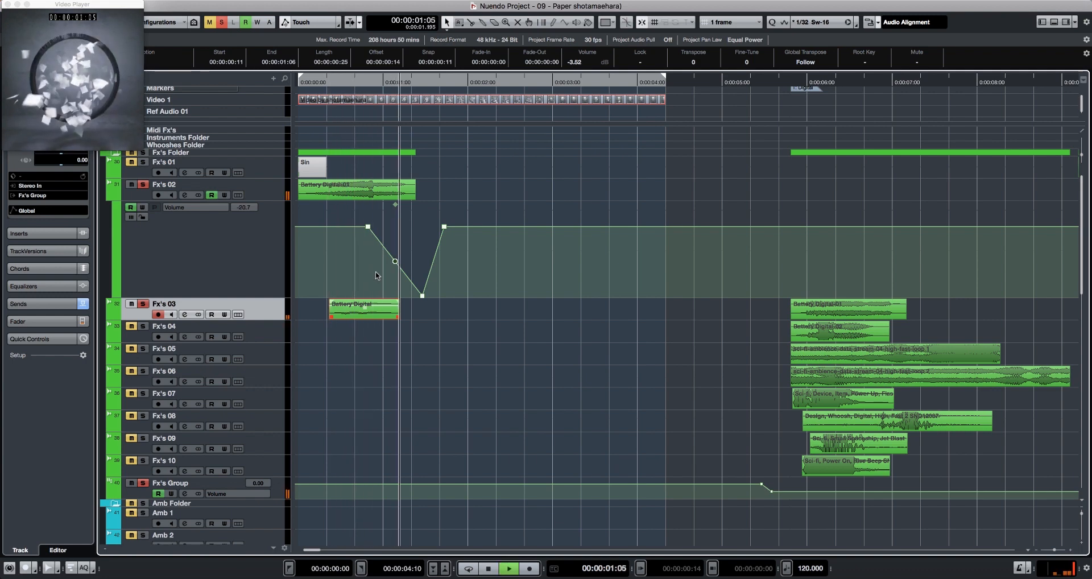
{"action": "key", "text": "space"}
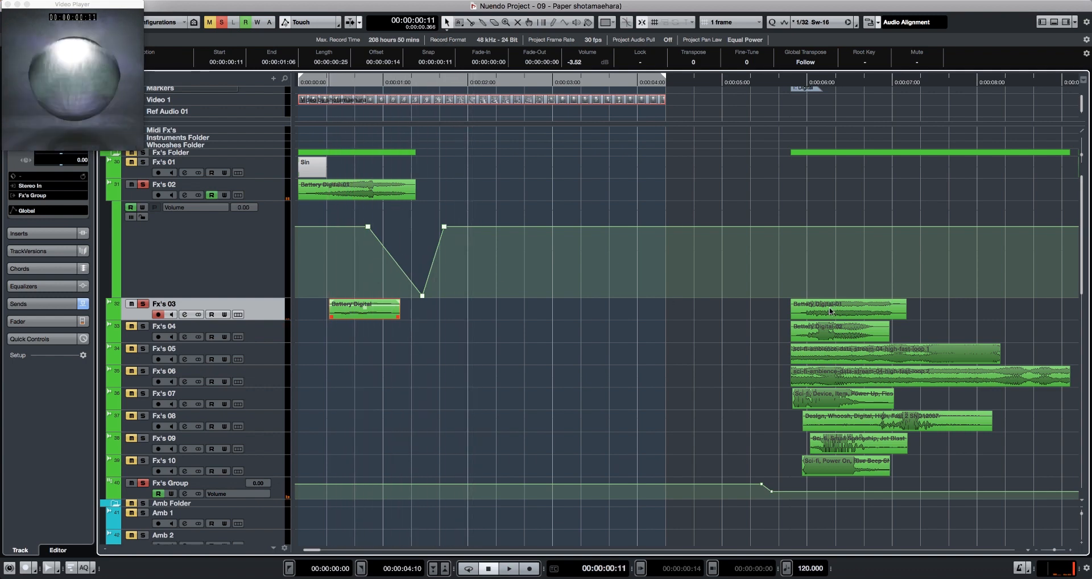
- Raise the lower volume automation point on Fx's Group to about -9.21 dB and audition the Battery Digital 01 clip near 6 seconds
{"action": "key", "text": "space"}
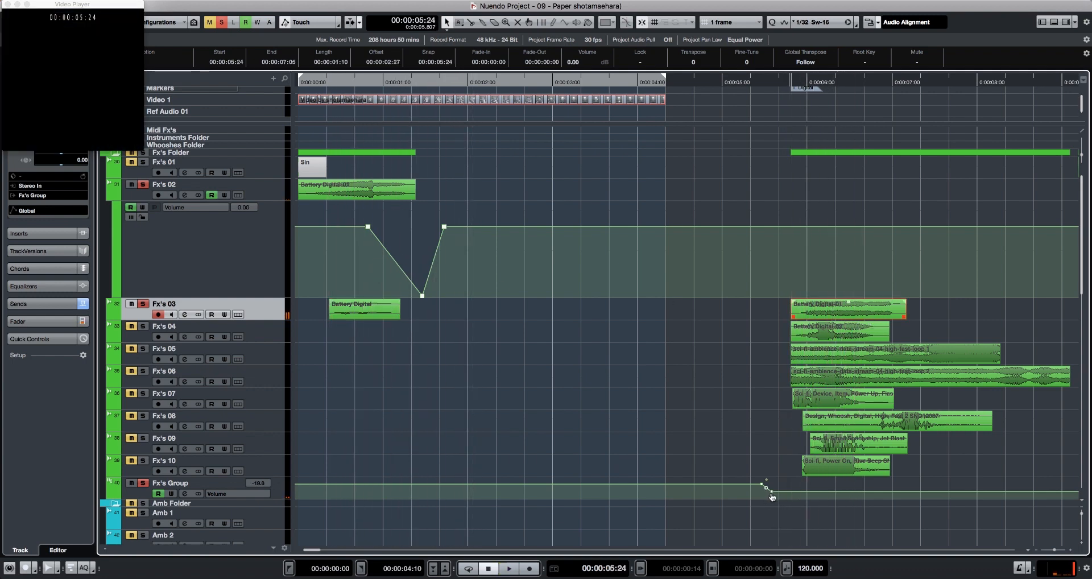
{"action": "left_click_drag", "start_coordinate": [771, 492], "coordinate": [771, 488]}
{"action": "key", "text": "space"}
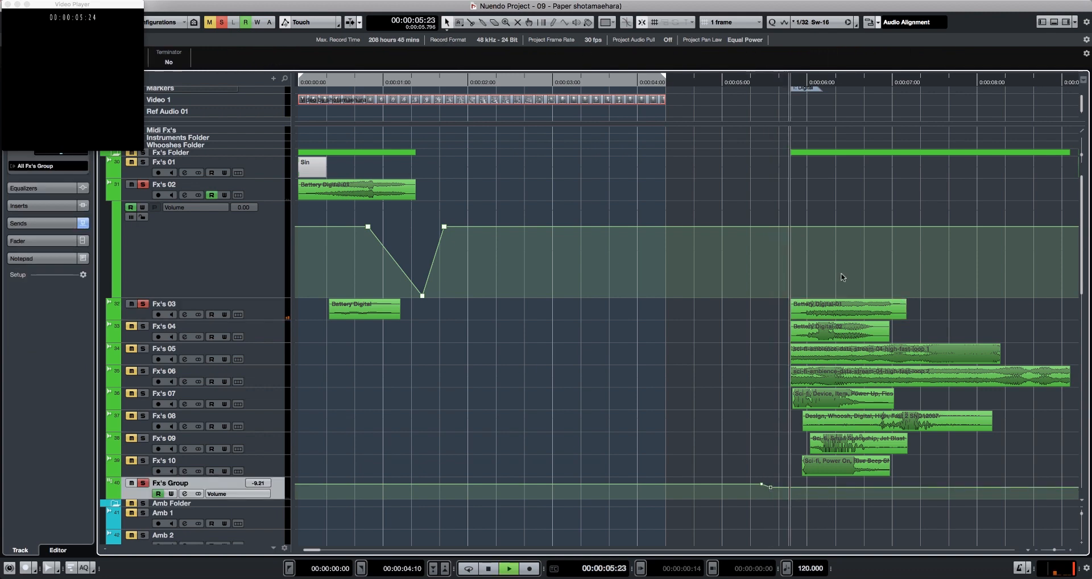
{"action": "left_click", "coordinate": [855, 310]}
{"action": "key", "text": "space"}
- Move the Battery Digital 01 clip to Fx's 04 at 00:00:00:00 and play it together with Fx's 02 and Fx's 03
{"action": "left_click_drag", "start_coordinate": [857, 312], "coordinate": [357, 326]}
{"action": "key", "text": "space"}
{"action": "key", "text": "space"}
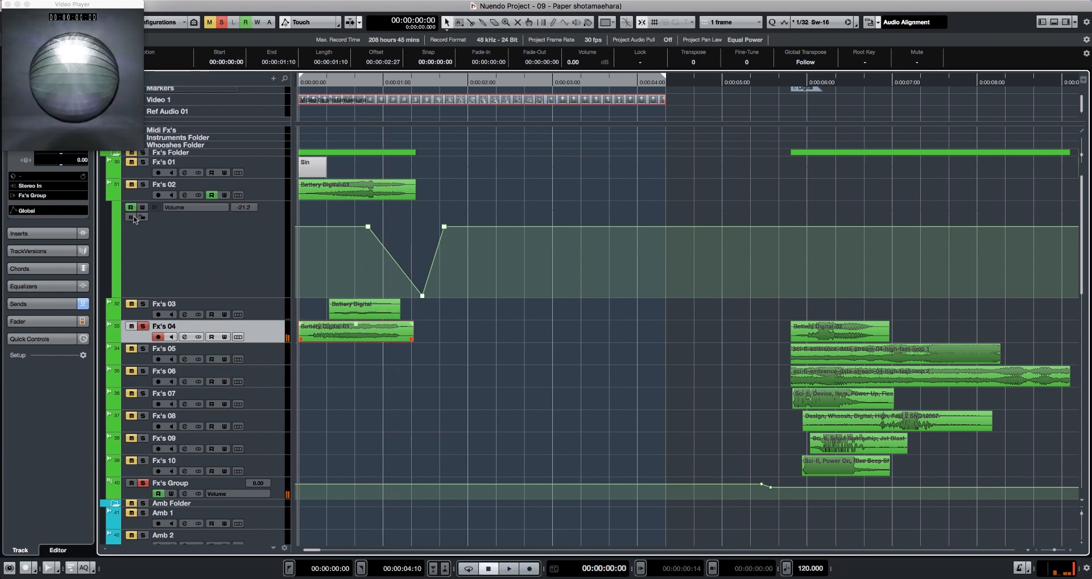
{"action": "left_click", "coordinate": [271, 193], "text": "shift"}
{"action": "key", "text": "space"}
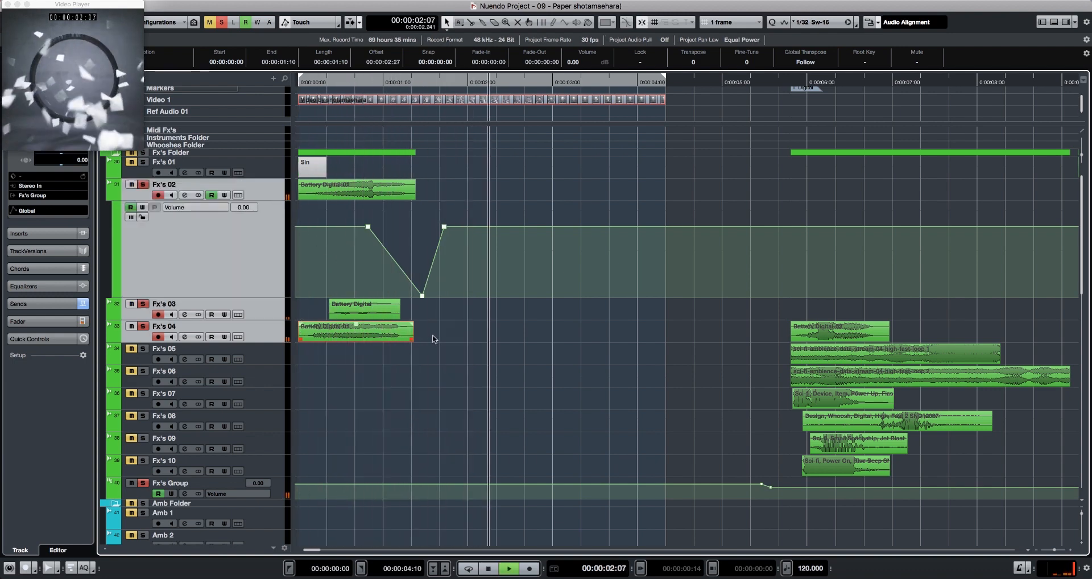
- Lower the clip volume of the Battery Digital 01 clip on Fx's 04 to -3.52 dB and check it in playback
{"action": "left_click", "coordinate": [358, 328]}
{"action": "key", "text": "space"}
{"action": "key", "text": "space"}
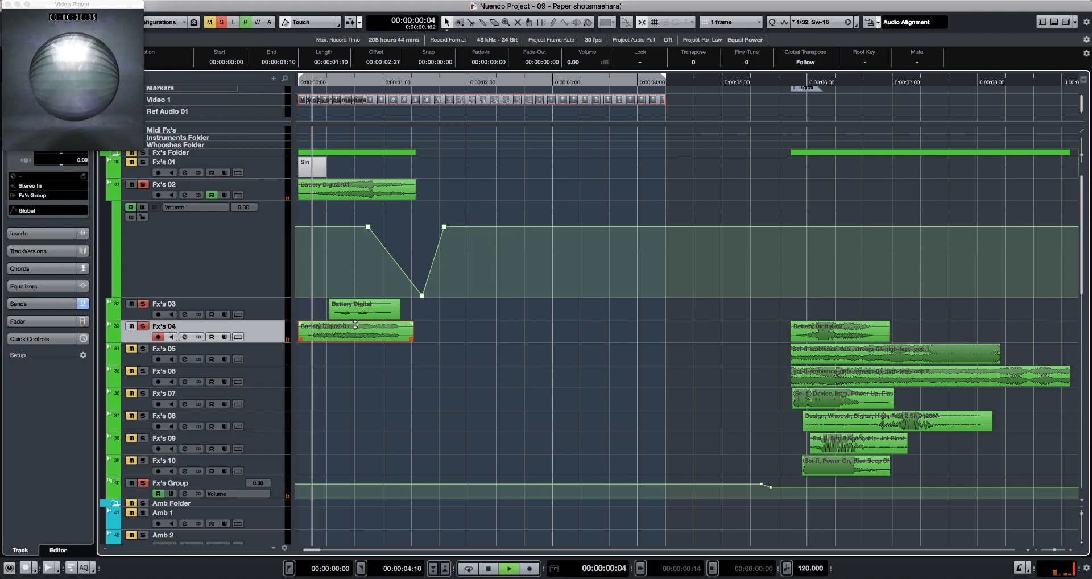
{"action": "left_click_drag", "start_coordinate": [355, 324], "coordinate": [357, 331]}
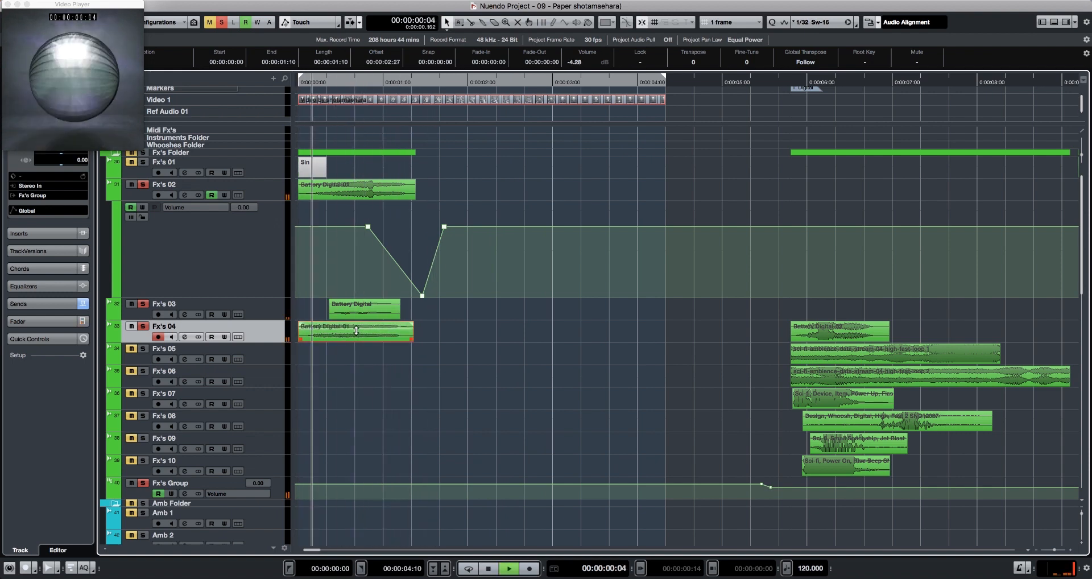
{"action": "left_click_drag", "start_coordinate": [356, 331], "coordinate": [356, 329]}
{"action": "key", "text": "space"}
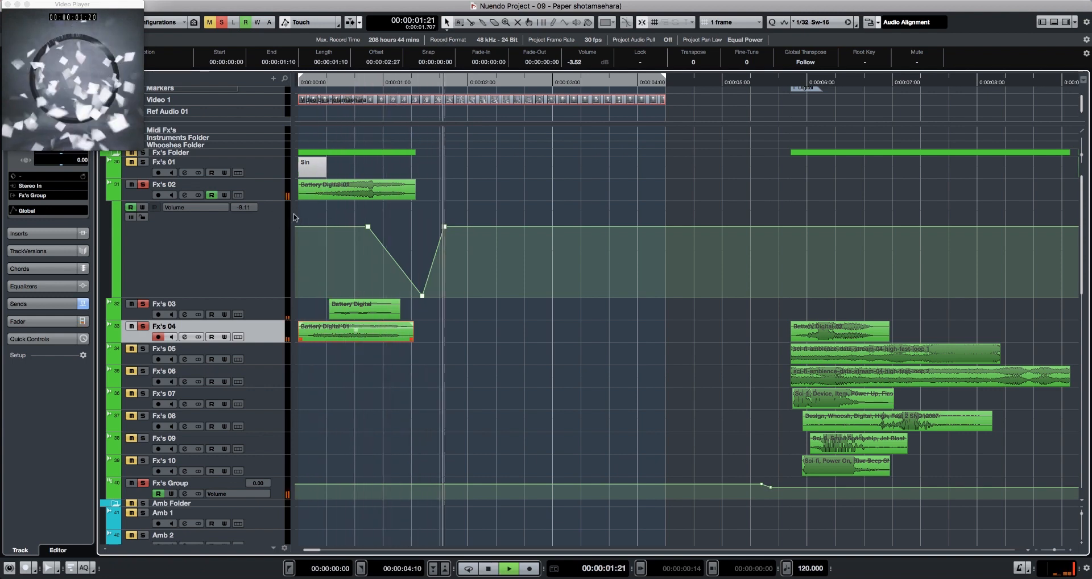
{"action": "key", "text": "space"}
- Move the Battery Digital 02 clip to Fx's 05 at 00:00:00:10 and play it together with Fx's 02 through Fx's 04
{"action": "left_click_drag", "start_coordinate": [867, 337], "coordinate": [393, 361]}
{"action": "key", "text": "space"}
{"action": "key", "text": "space"}
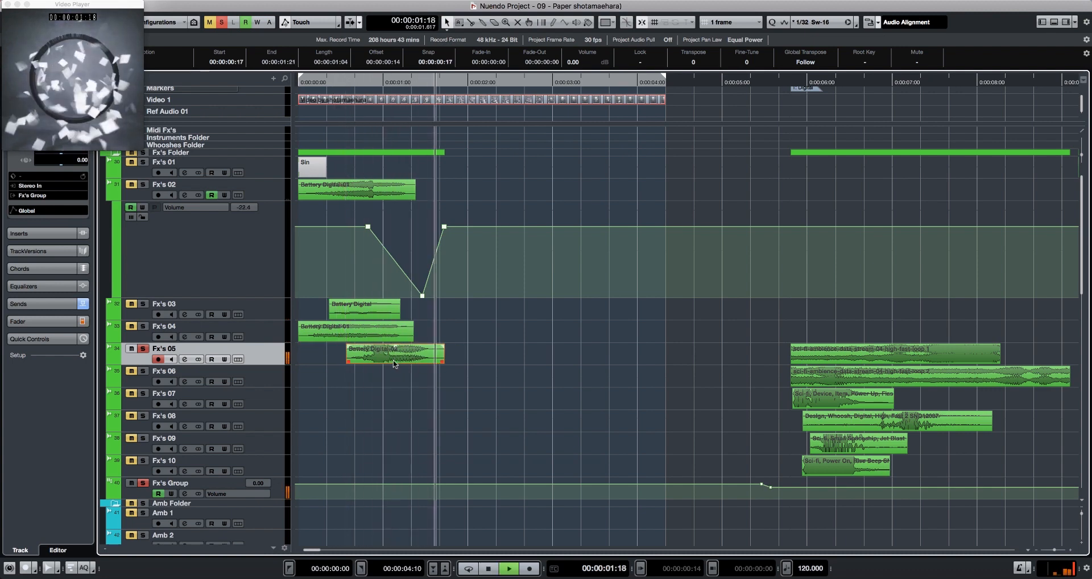
{"action": "left_click_drag", "start_coordinate": [393, 360], "coordinate": [373, 359]}
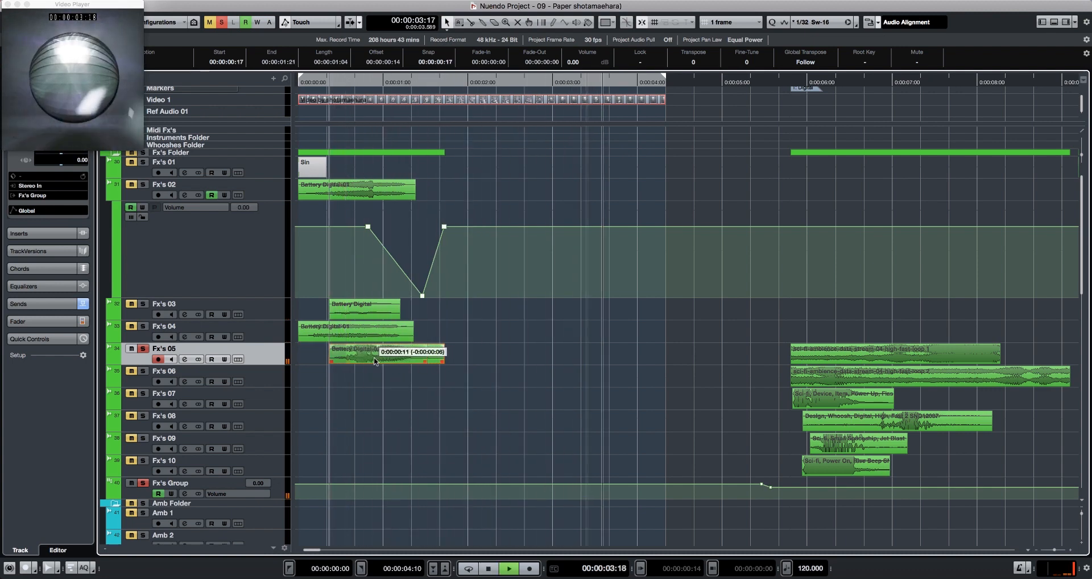
{"action": "key", "text": "space"}
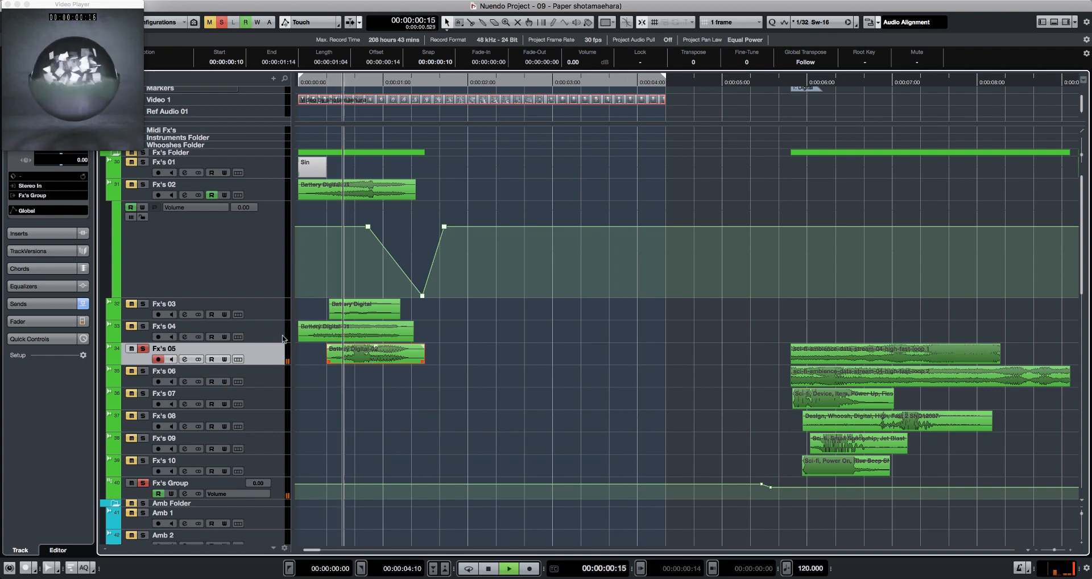
{"action": "left_click", "coordinate": [232, 195], "text": "shift"}
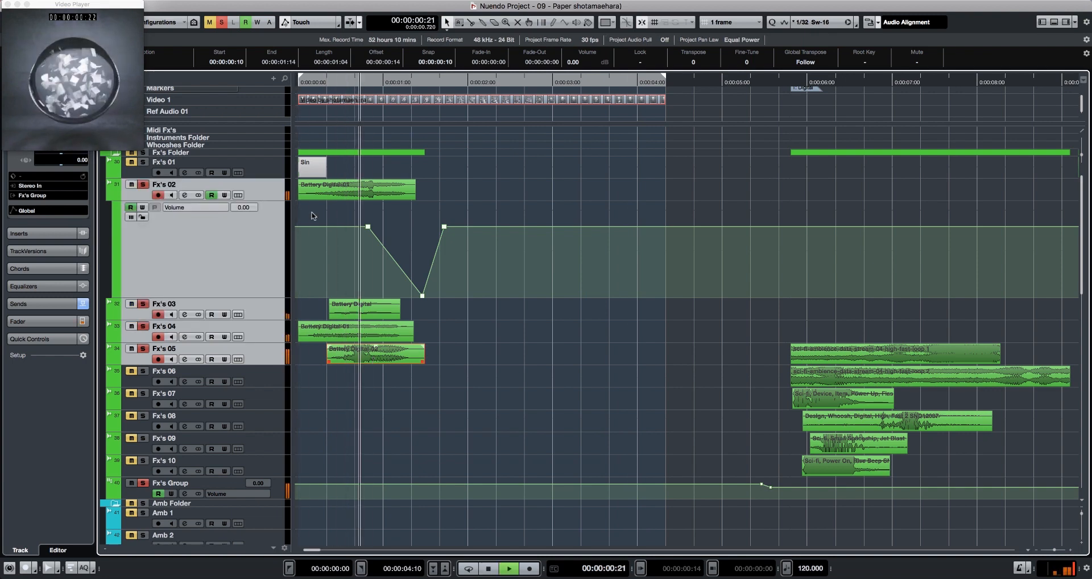
- Lower the clip volume of Battery Digital 02 on Fx's 05 to -7.60 dB and audition it alone and with Fx's 02 through Fx's 04
{"action": "key", "text": "space"}
{"action": "key", "text": "space"}
{"action": "left_click_drag", "start_coordinate": [444, 361], "coordinate": [361, 386]}
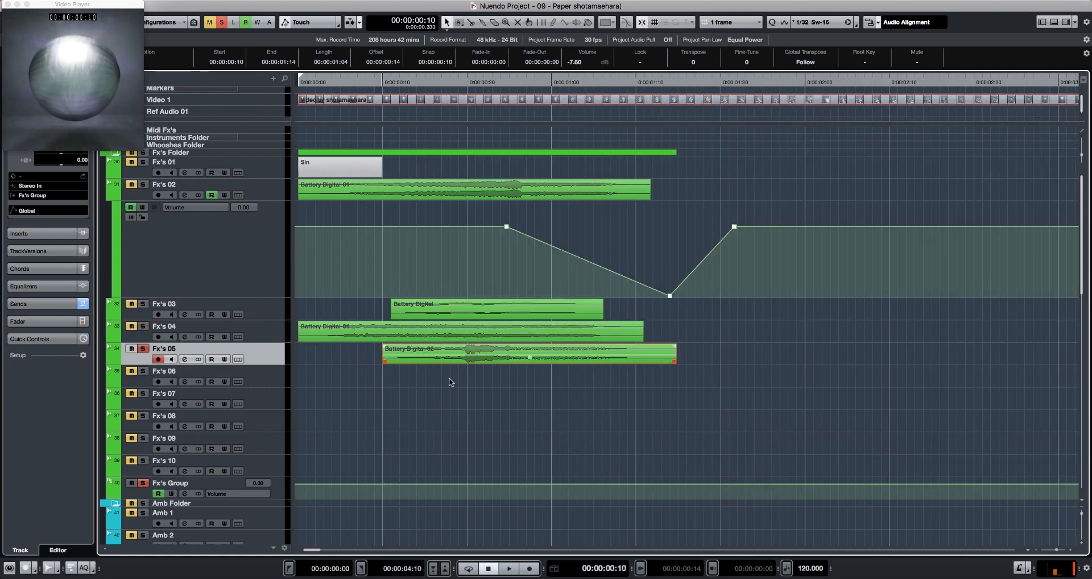
{"action": "left_click_drag", "start_coordinate": [434, 389], "coordinate": [471, 357]}
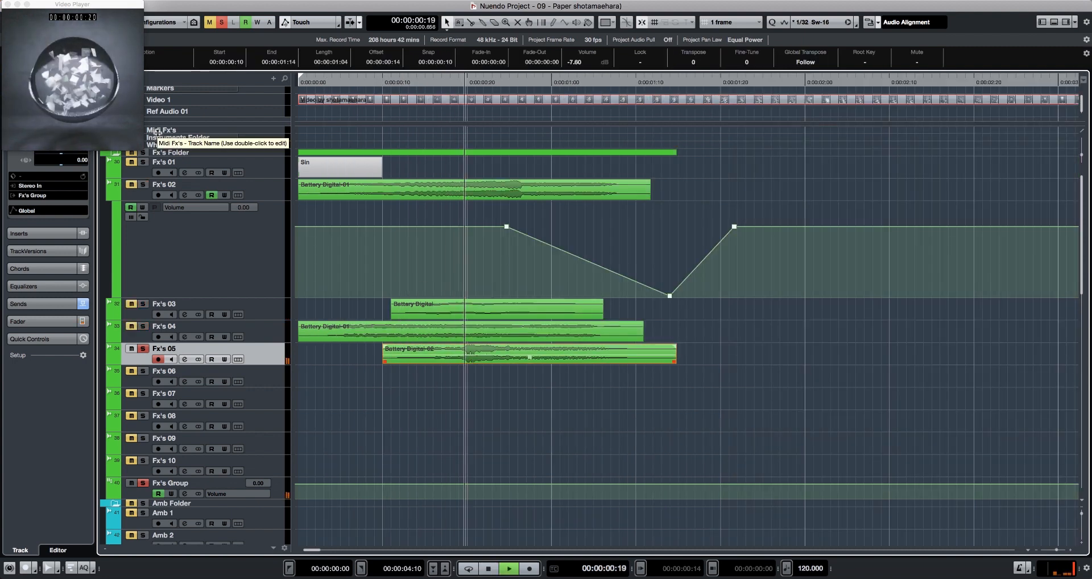
{"action": "key", "text": "space"}
{"action": "left_click", "coordinate": [273, 333]}
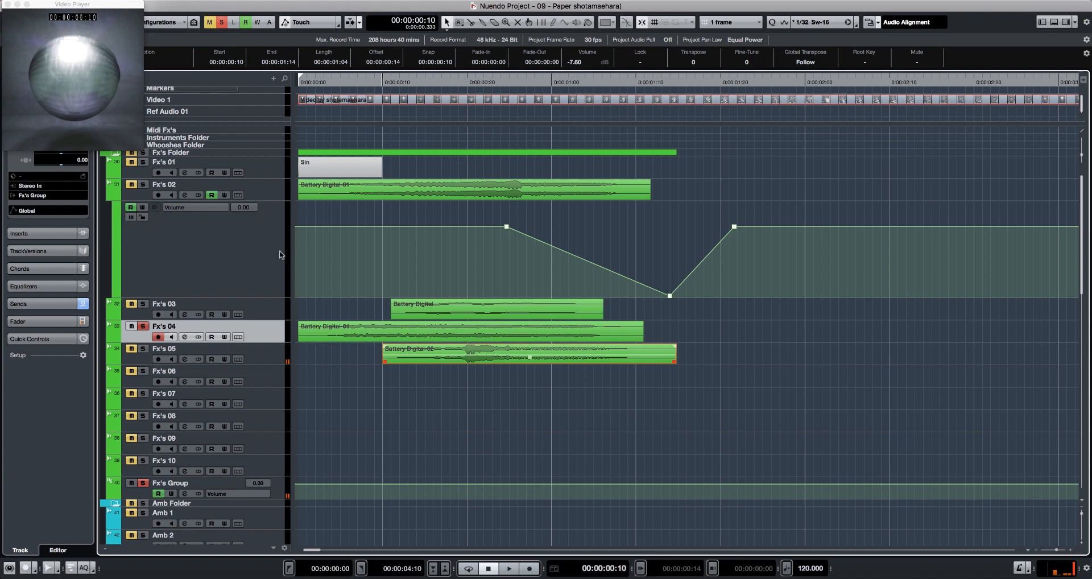
{"action": "left_click", "coordinate": [270, 189], "text": "shift"}
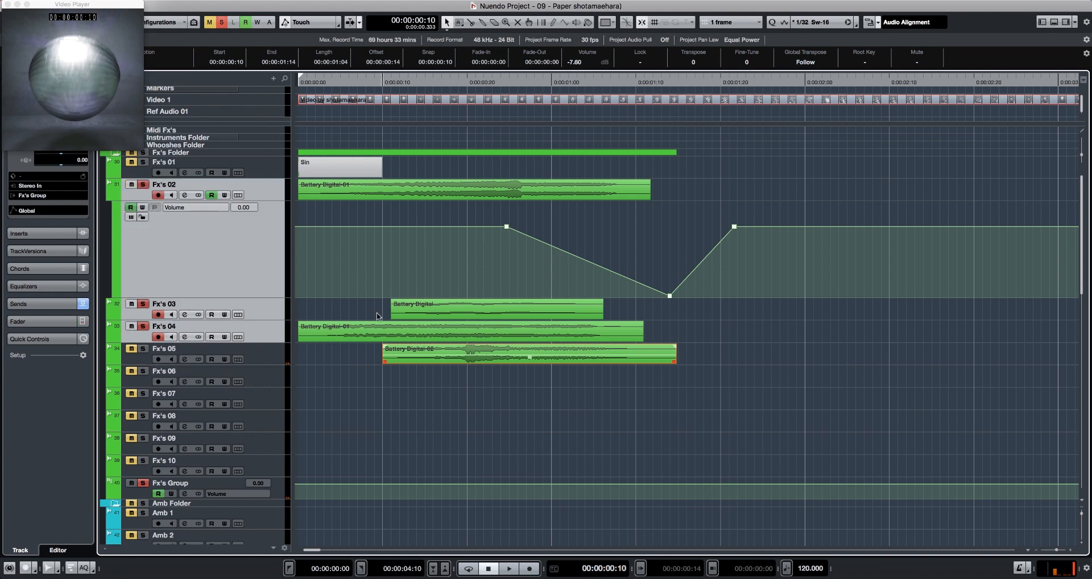
{"action": "left_click", "coordinate": [262, 359], "text": "shift"}
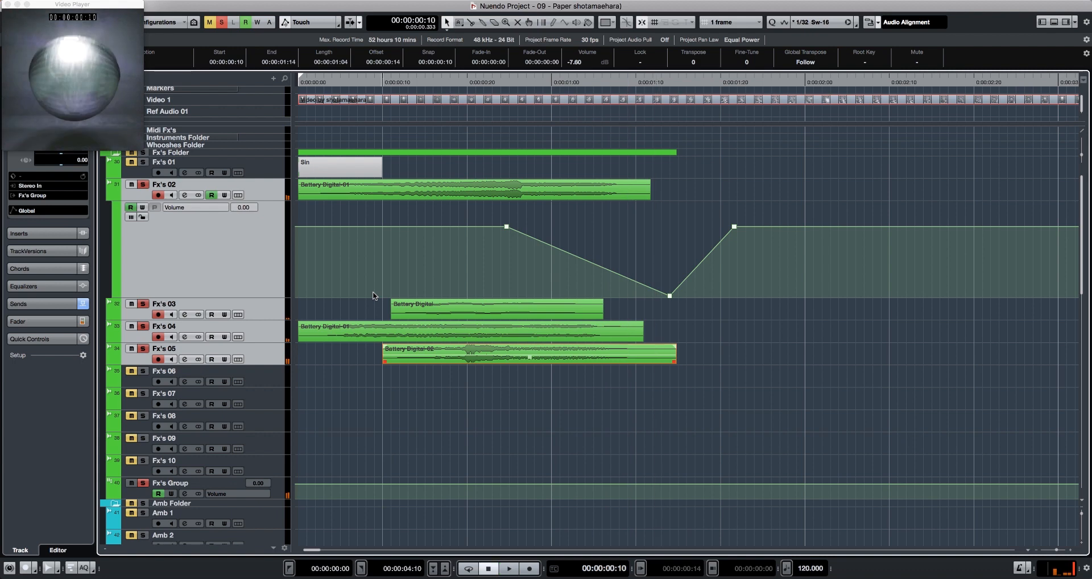
- Hide the Fx's 02 volume automation lane and open the Fx's 02 channel settings with Fx's 02 through Fx's 04 selected
{"action": "left_click", "coordinate": [282, 340]}
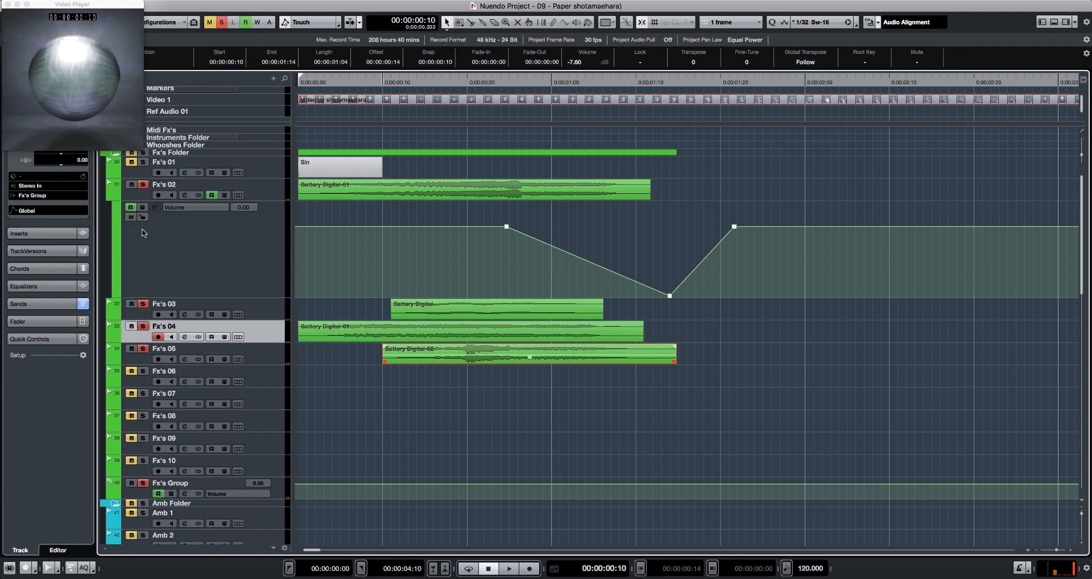
{"action": "left_click", "coordinate": [109, 194]}
{"action": "left_click", "coordinate": [267, 194], "text": "shift"}
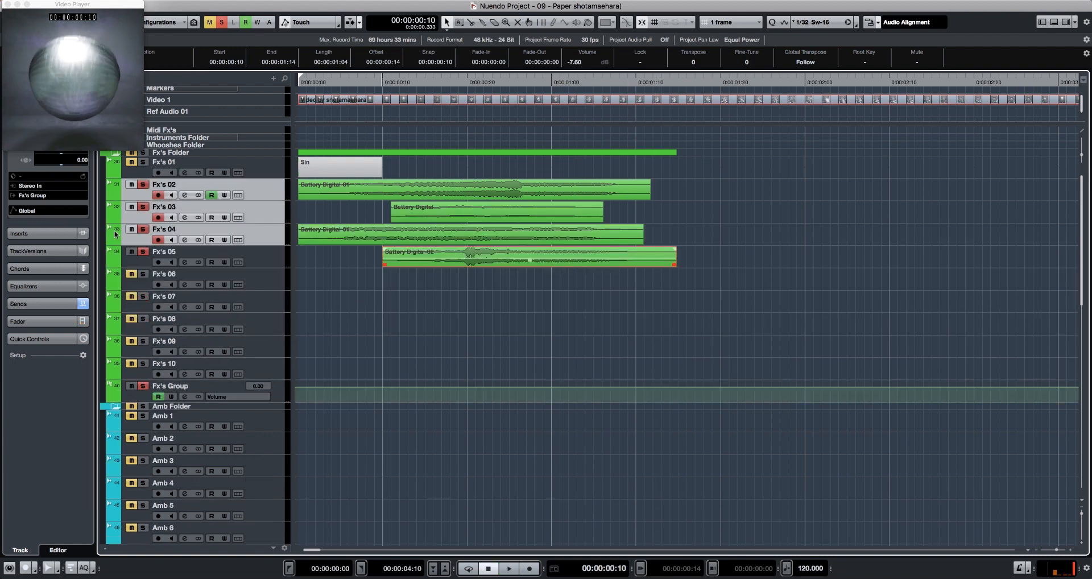
{"action": "key", "text": "e"}
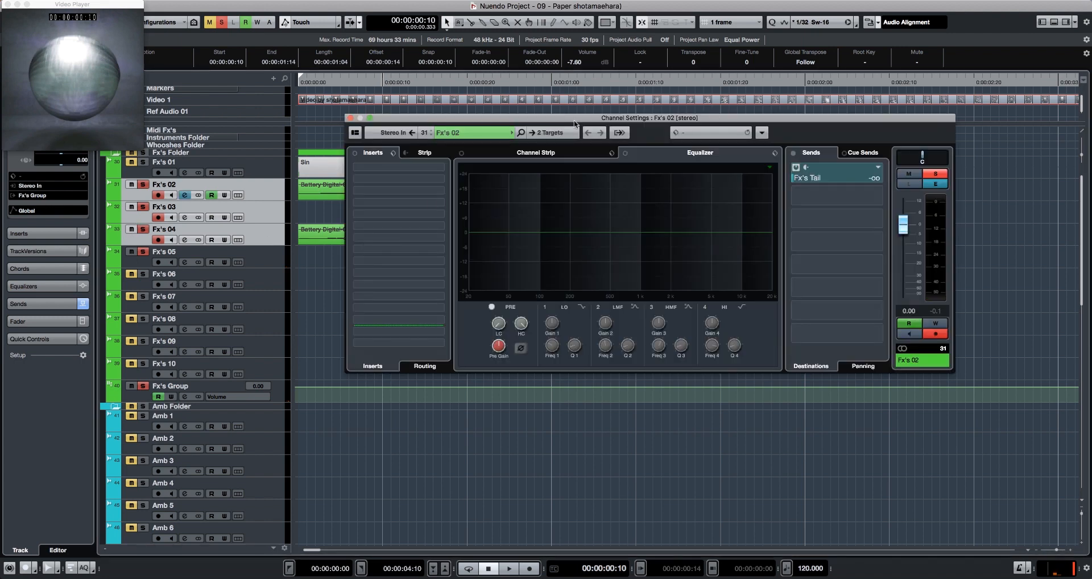
{"action": "left_click_drag", "start_coordinate": [574, 121], "coordinate": [595, 288]}
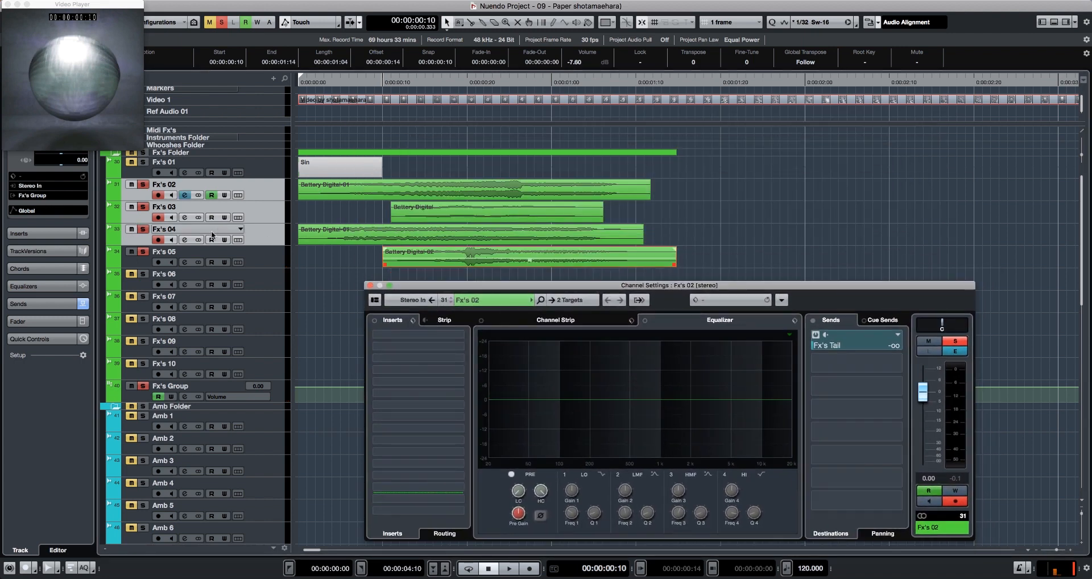
- Show the Fx's 04 volume automation lane and enable automation read and write on Fx's 02 through Fx's 04
{"action": "left_click", "coordinate": [117, 240]}
{"action": "left_click_drag", "start_coordinate": [500, 287], "coordinate": [536, 284]}
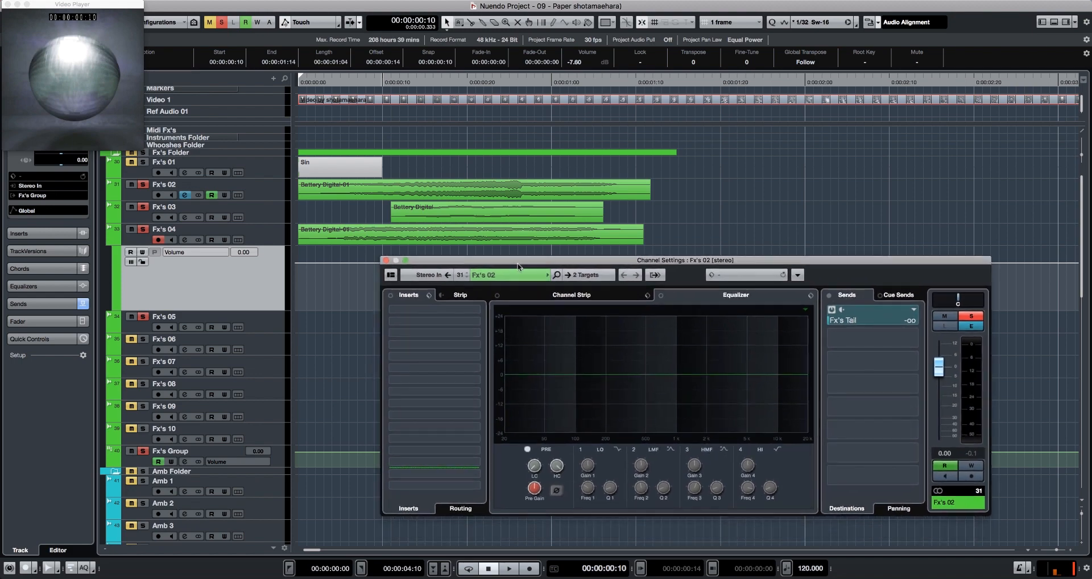
{"action": "key", "text": "w"}
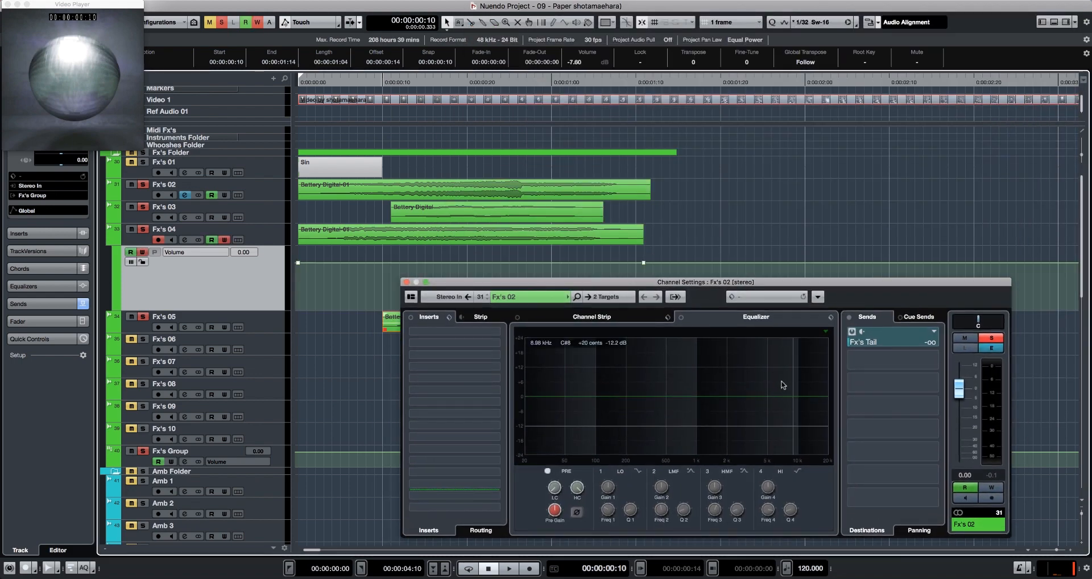
{"action": "left_click", "coordinate": [278, 242]}
{"action": "left_click", "coordinate": [270, 190], "text": "shift"}
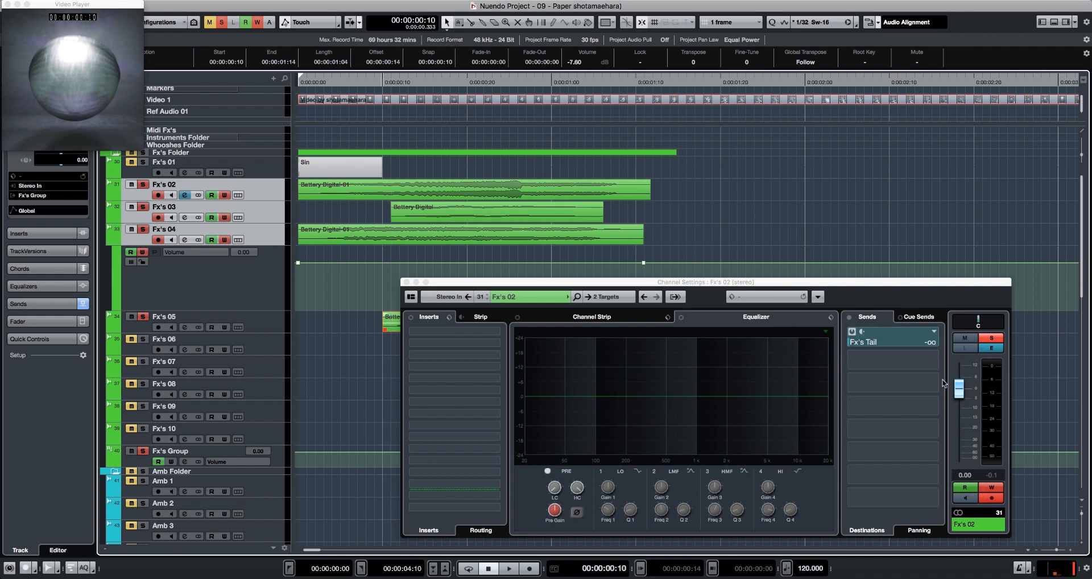
- Try writing a volume dip on Fx's 02 through Fx's 04 with the channel fader during playback, and undo it
{"action": "left_click_drag", "start_coordinate": [957, 388], "coordinate": [958, 448]}
{"action": "key", "text": "Down"}
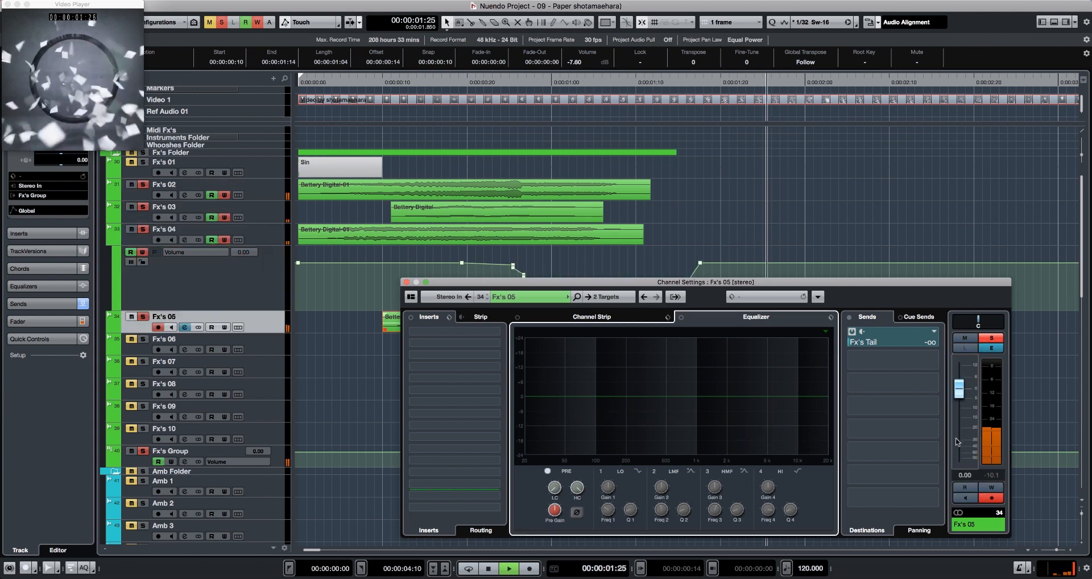
{"action": "key", "text": "space"}
{"action": "key", "text": "space"}
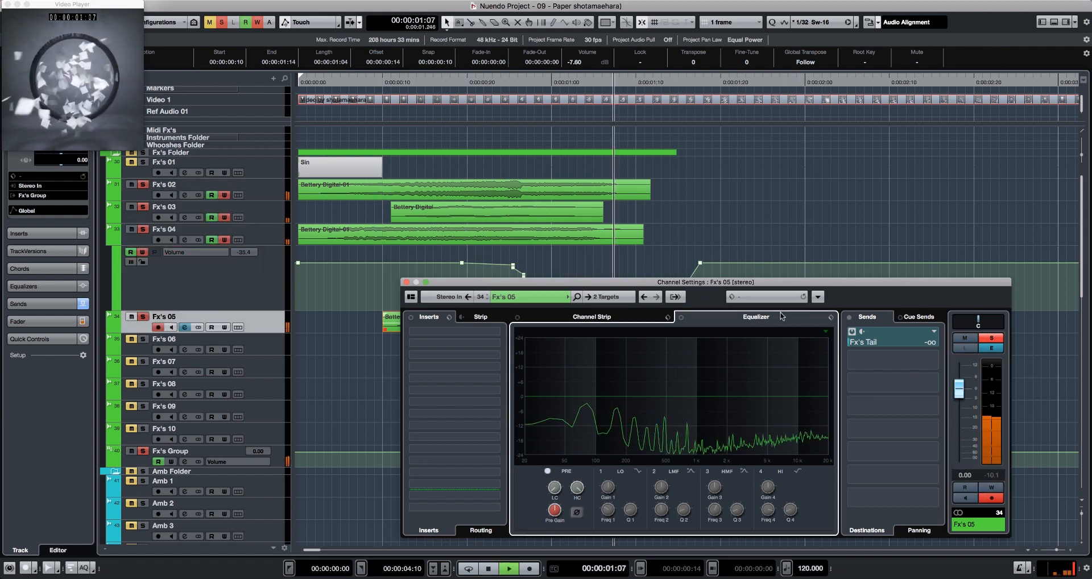
{"action": "key", "text": "space"}
{"action": "key", "text": "ctrl+z"}
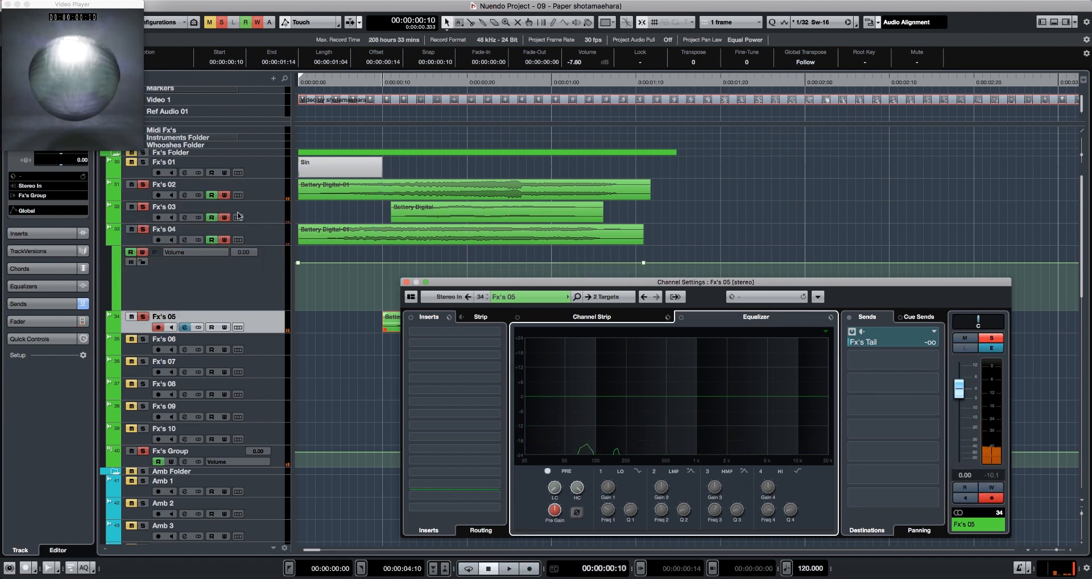
- Return to 00:00:00:00, pull the Fx's 05 channel fader down to -83.4 dB during playback and replay the passage
{"action": "left_click", "coordinate": [113, 217]}
{"action": "left_click", "coordinate": [115, 217]}
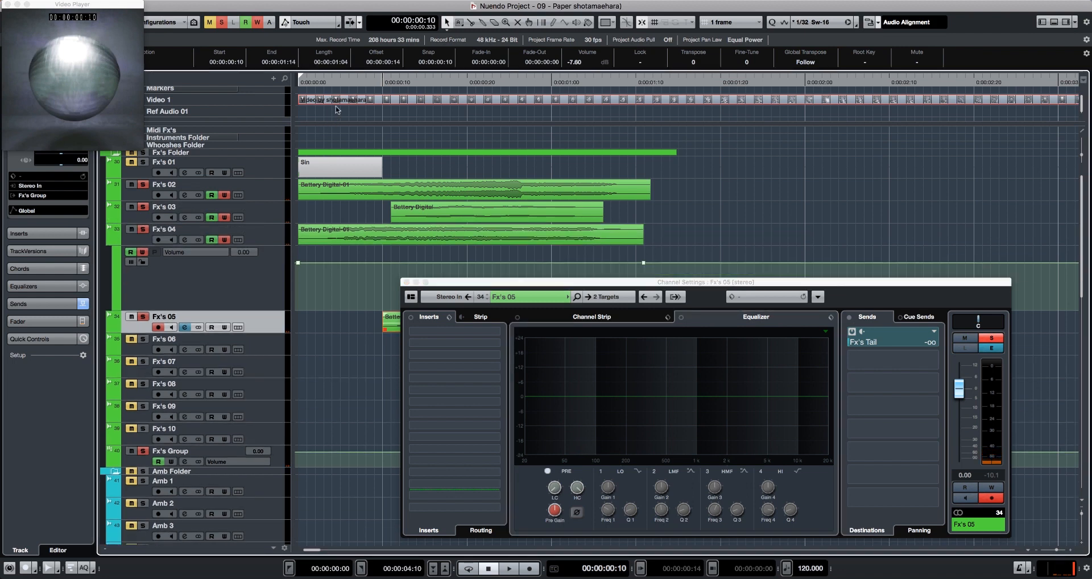
{"action": "left_click_drag", "start_coordinate": [347, 83], "coordinate": [286, 79]}
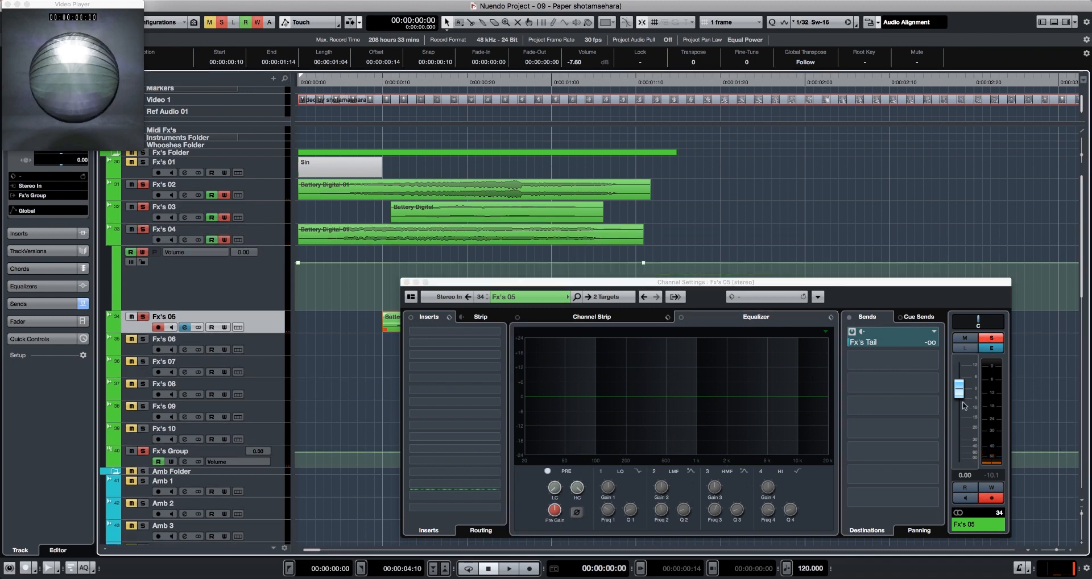
{"action": "key", "text": "space"}
{"action": "left_click_drag", "start_coordinate": [958, 390], "coordinate": [961, 458]}
{"action": "key", "text": "space"}
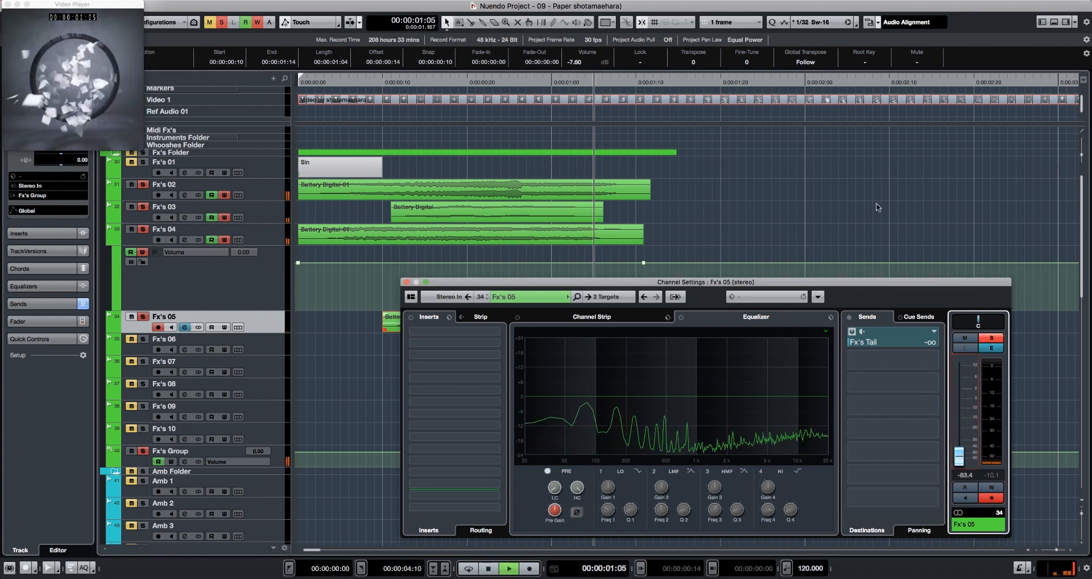
{"action": "key", "text": "space"}
{"action": "key", "text": "space"}
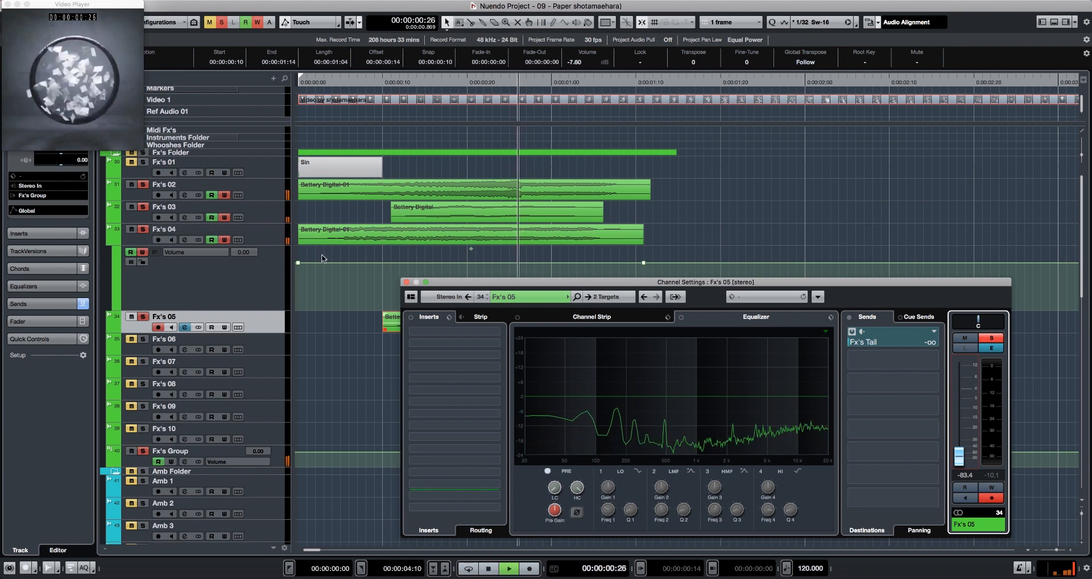
{"action": "key", "text": "space"}
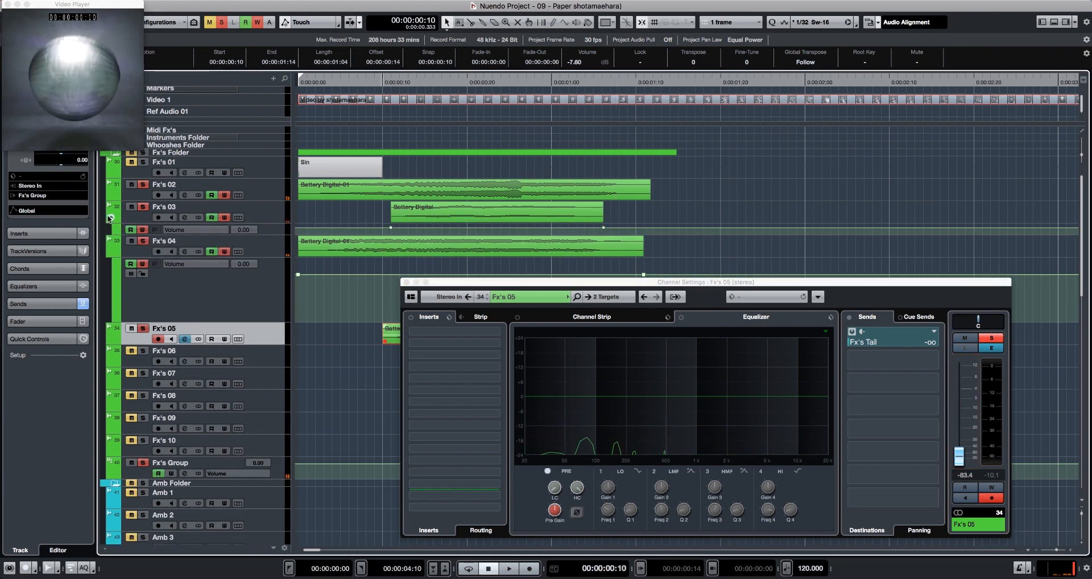
- Check the volume automation lanes of Fx's 03 and Fx's 05 for written fader moves
{"action": "left_click", "coordinate": [109, 218]}
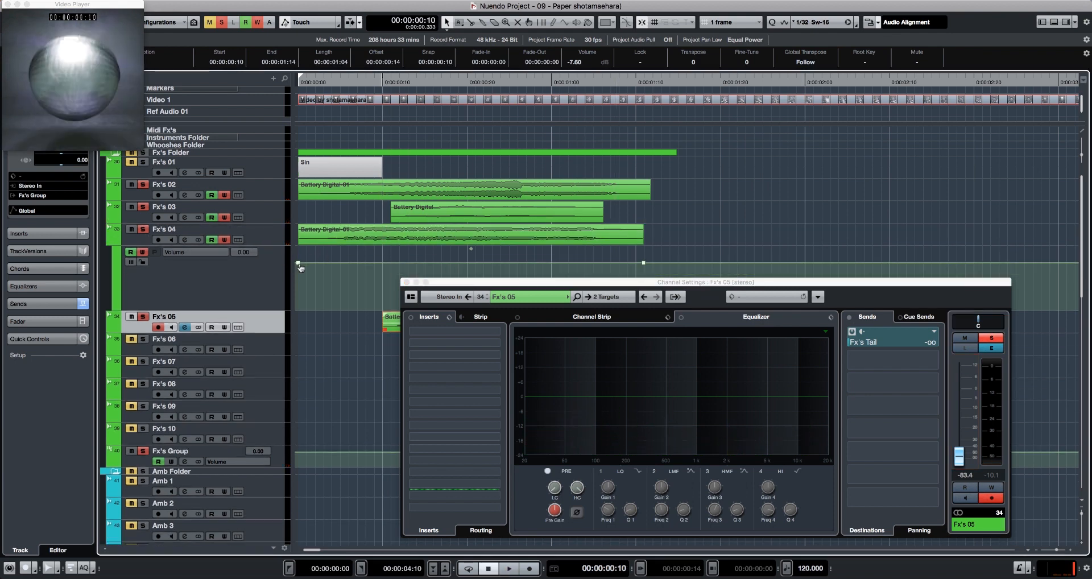
{"action": "left_click", "coordinate": [110, 327]}
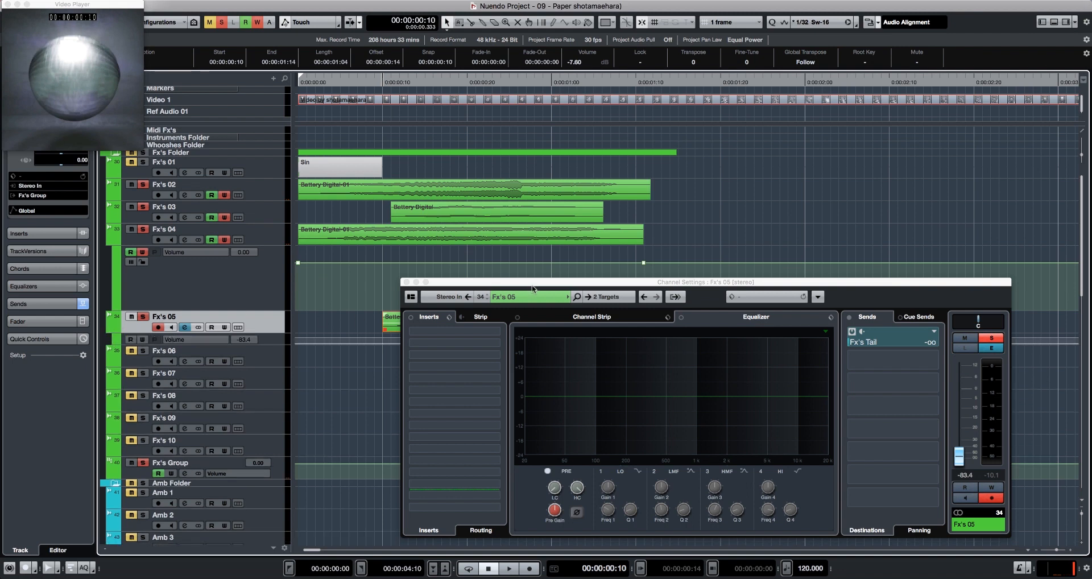
{"action": "left_click_drag", "start_coordinate": [532, 286], "coordinate": [532, 241]}
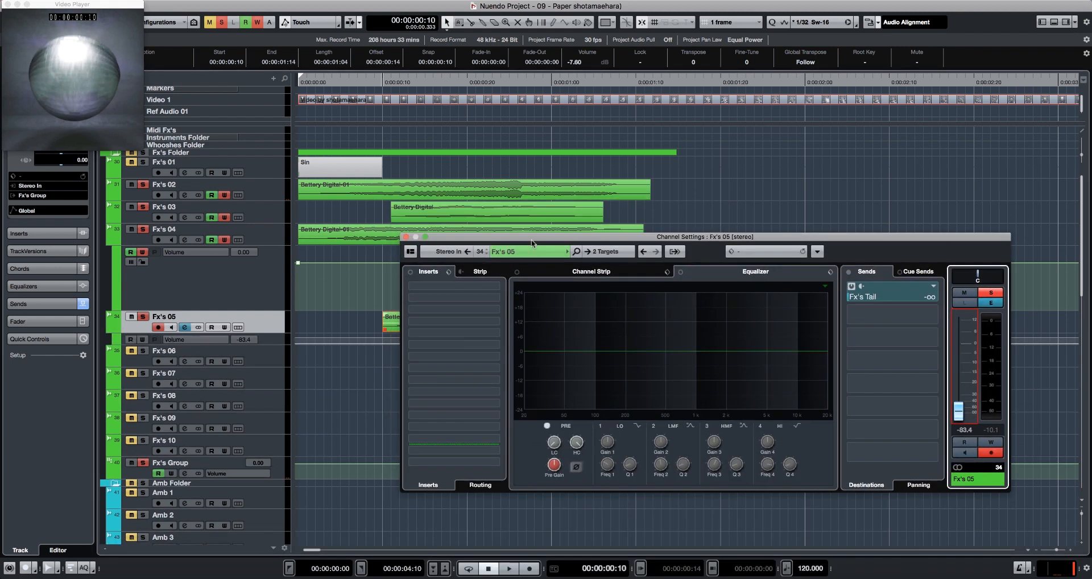
{"action": "left_click", "coordinate": [110, 327]}
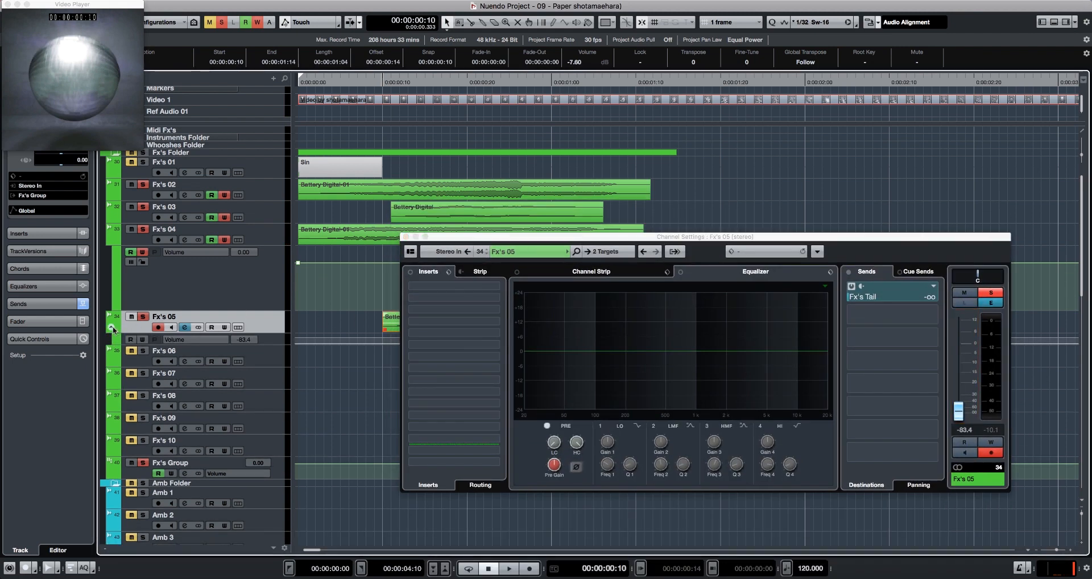
- Write a volume dip on Fx's 02 through Fx's 04 from about 00:00:00:16 with the channel fader during playback, and replay it
{"action": "left_click", "coordinate": [129, 243]}
{"action": "left_click", "coordinate": [141, 195], "text": "shift"}
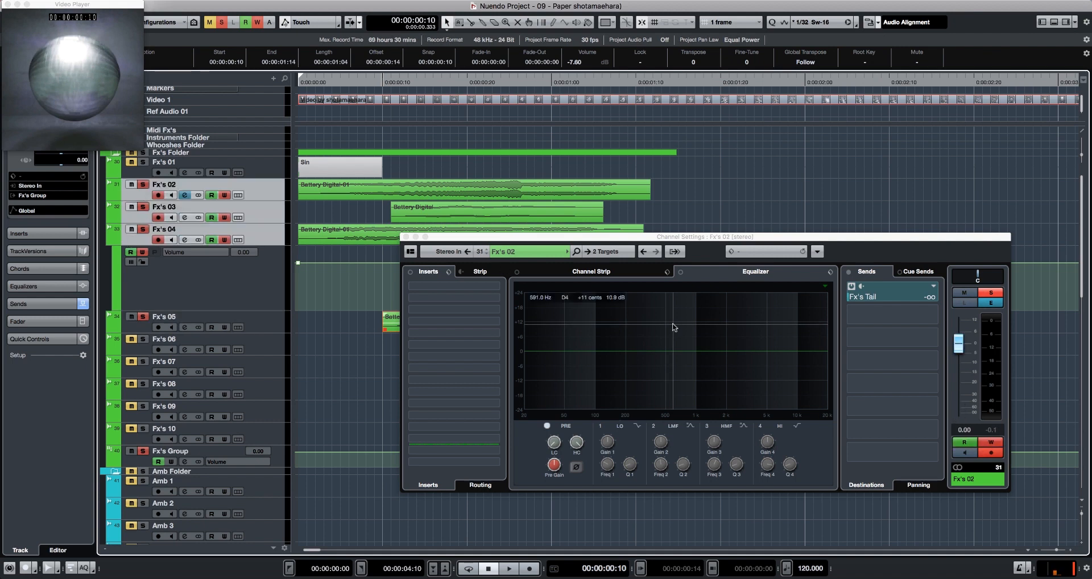
{"action": "key", "text": "space"}
{"action": "left_click_drag", "start_coordinate": [958, 346], "coordinate": [954, 389]}
{"action": "key", "text": "Down"}
{"action": "key", "text": "space"}
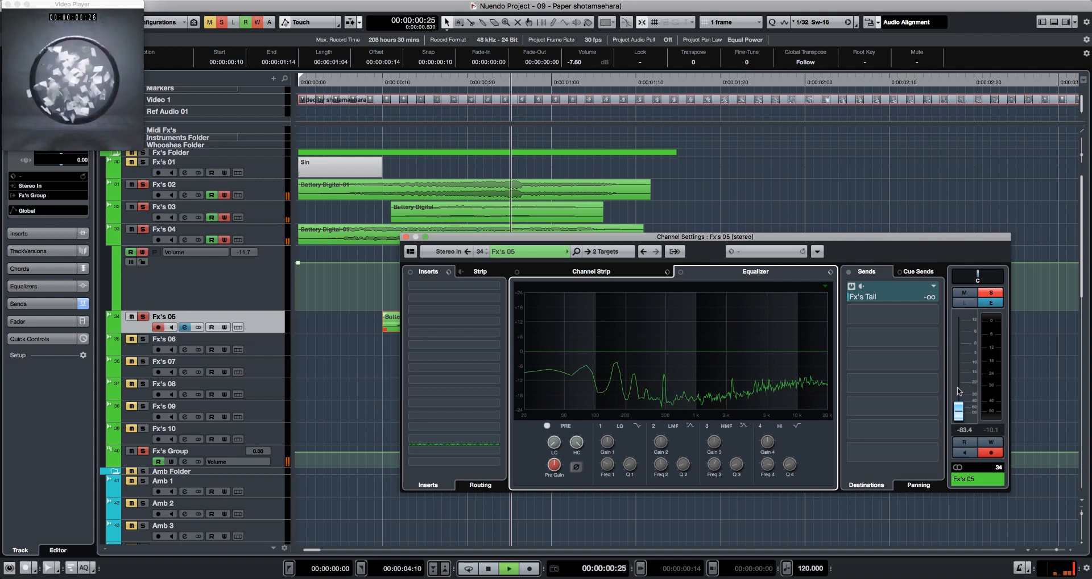
{"action": "left_click_drag", "start_coordinate": [632, 243], "coordinate": [629, 319]}
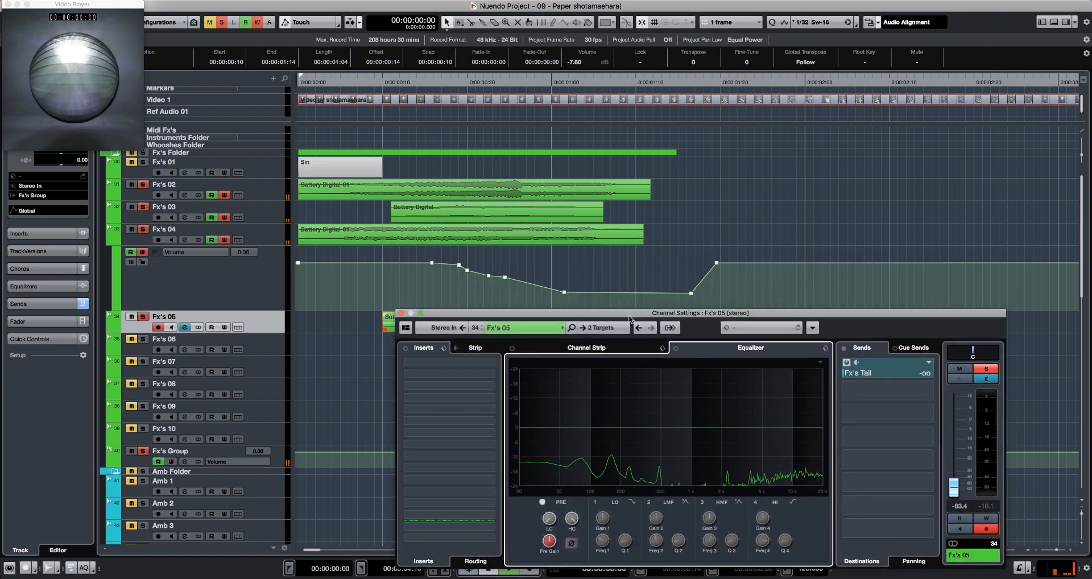
{"action": "key", "text": "space"}
{"action": "key", "text": "space"}
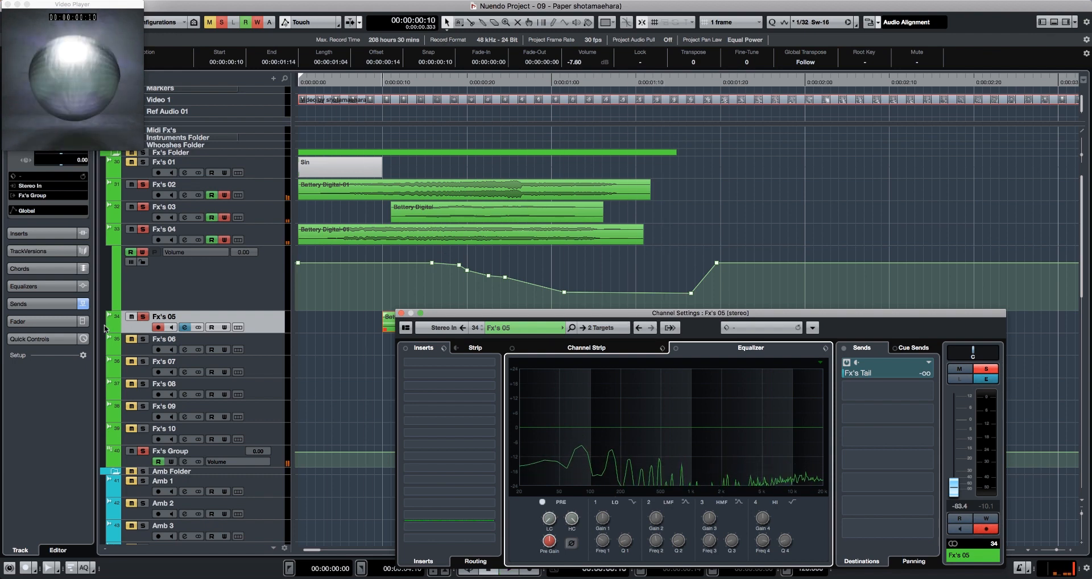
- Close the channel settings, show the Fx's 05 volume automation lane, reset its volume to 0.00 dB and play from the start
{"action": "left_click", "coordinate": [109, 330]}
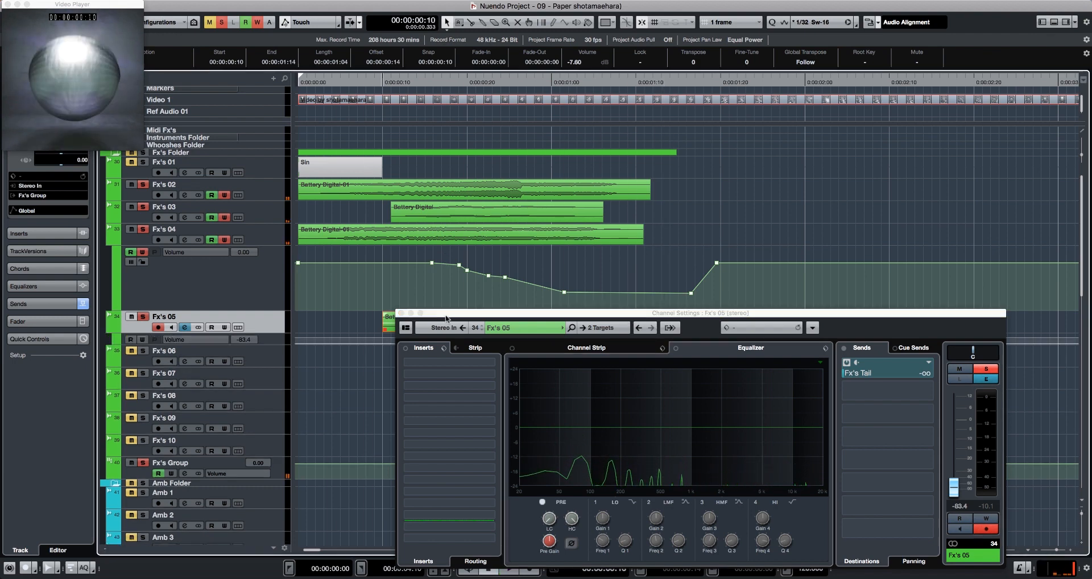
{"action": "left_click", "coordinate": [401, 313]}
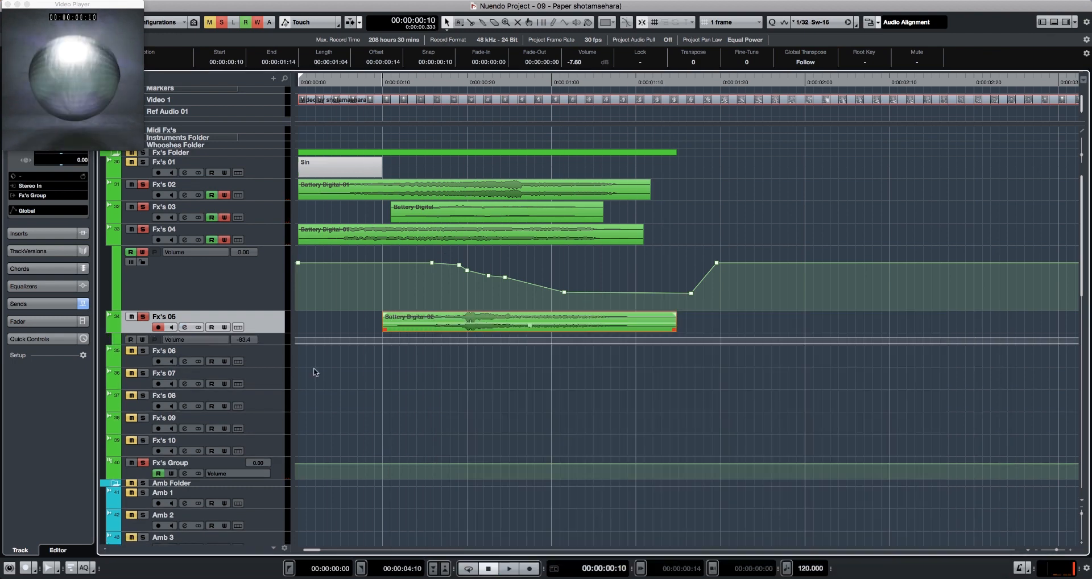
{"action": "left_click", "coordinate": [154, 343]}
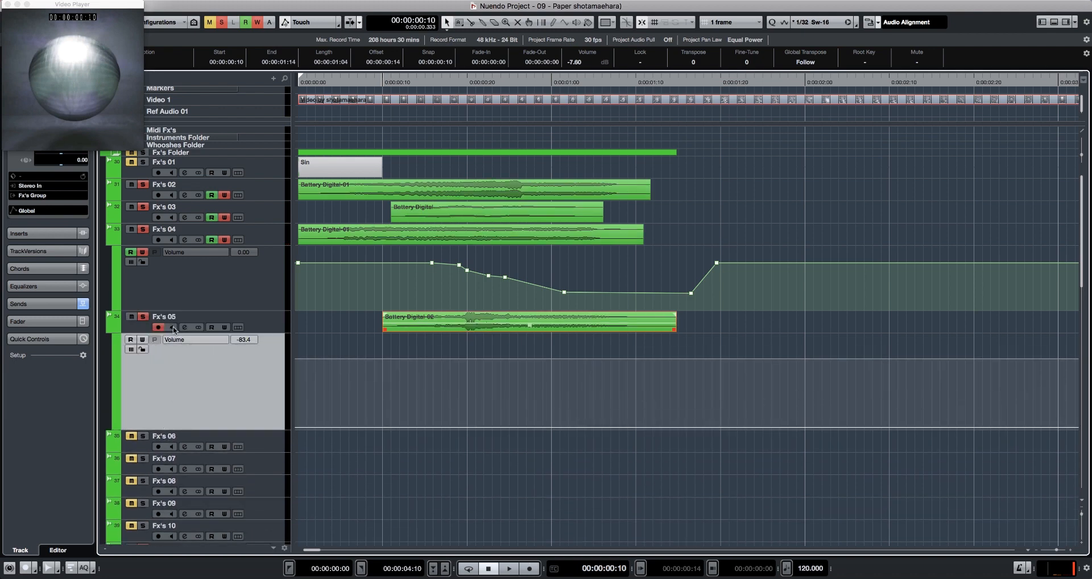
{"action": "left_click", "coordinate": [240, 341]}
{"action": "key", "text": "space"}
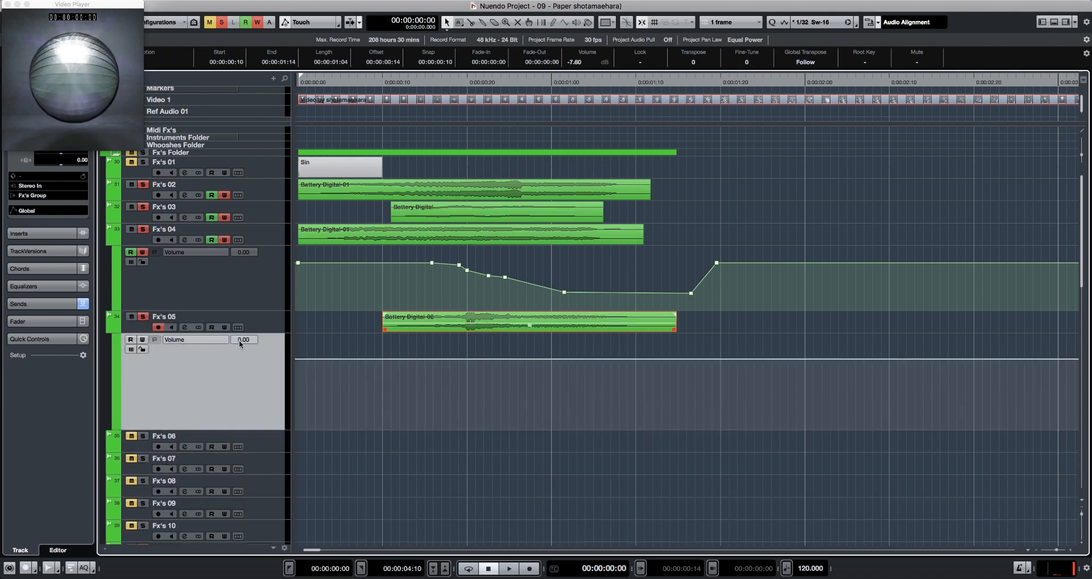
{"action": "key", "text": "period"}
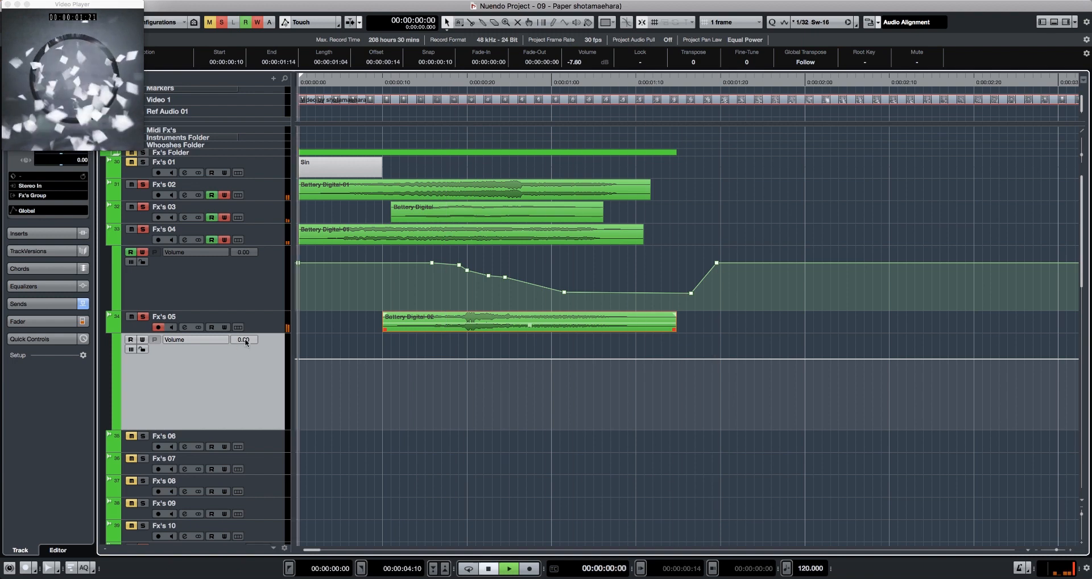
{"action": "key", "text": "period"}
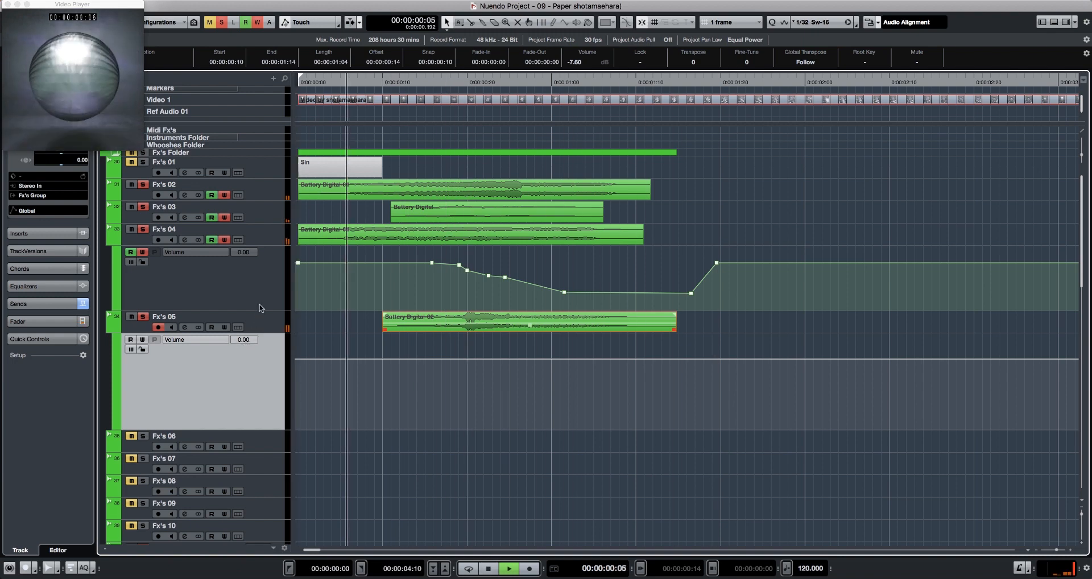
{"action": "key", "text": "space"}
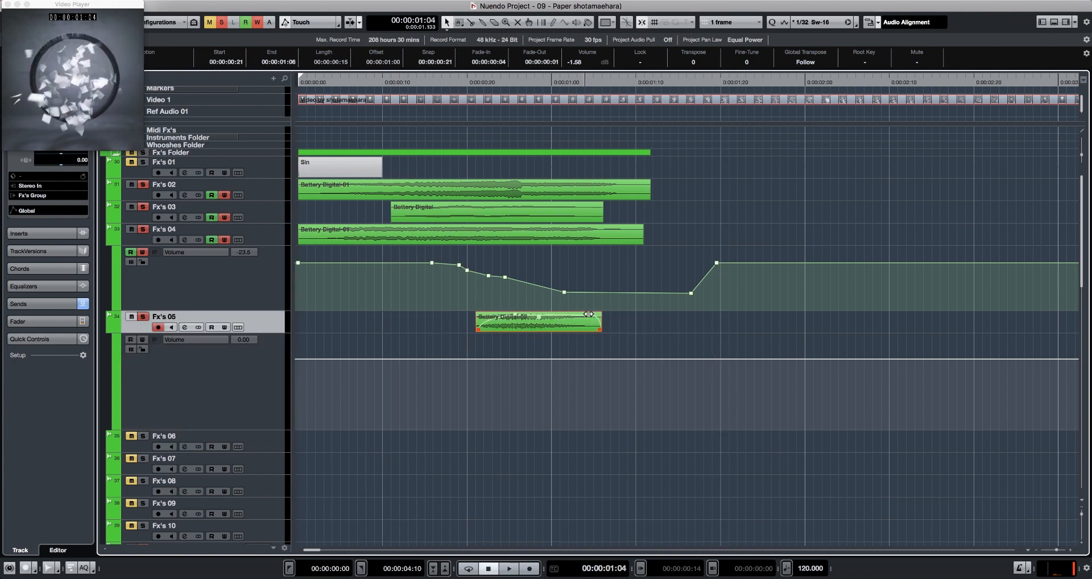
- Bring up the Fx's 05 channel settings and Automation Panel, and set the loop to its clip from 00:00:00:21 to 00:00:01:06
{"action": "key", "text": "l"}
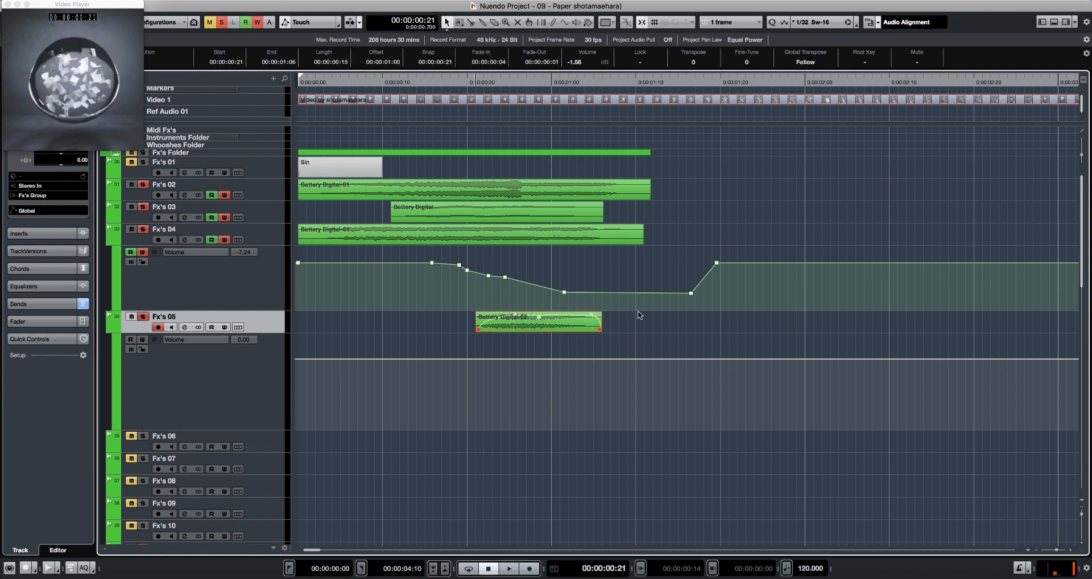
{"action": "key", "text": "F6"}
{"action": "key", "text": "e"}
{"action": "left_click_drag", "start_coordinate": [614, 312], "coordinate": [440, 25]}
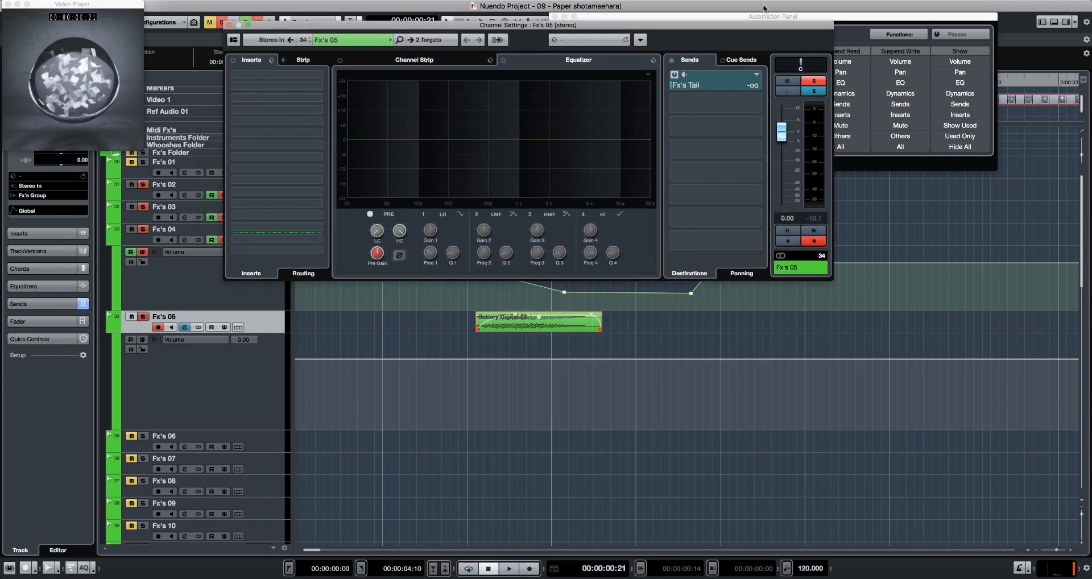
{"action": "left_click_drag", "start_coordinate": [763, 18], "coordinate": [842, 391]}
{"action": "key", "text": "p"}
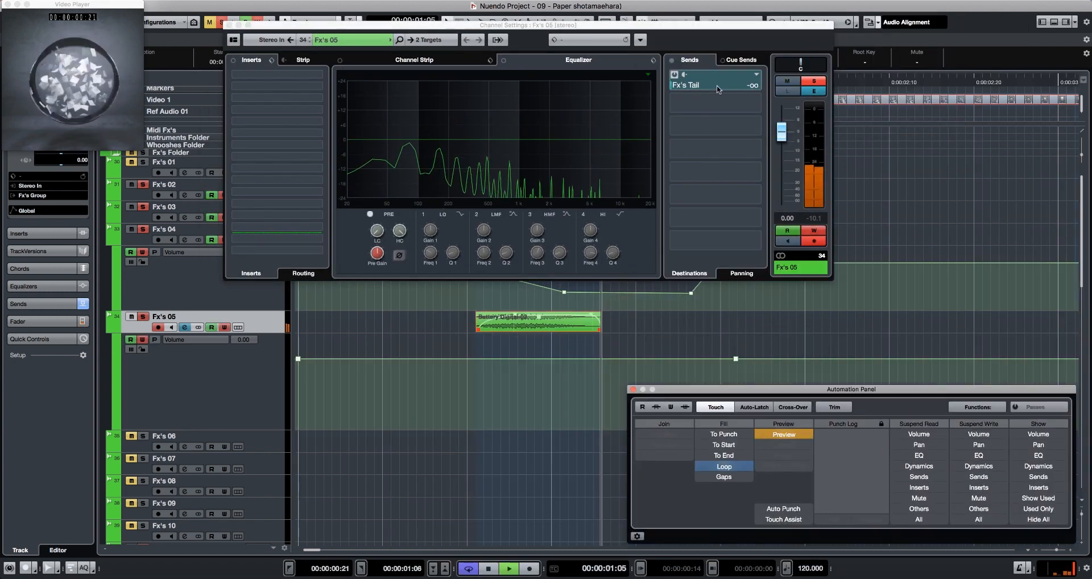
- Raise the Fx's 05 send to Fx's Tail to 3.43 during looped playback with automation preview active
{"action": "left_click_drag", "start_coordinate": [686, 86], "coordinate": [697, 85]}
{"action": "scroll", "coordinate": [698, 85], "scroll_direction": "up", "scroll_amount": 10}
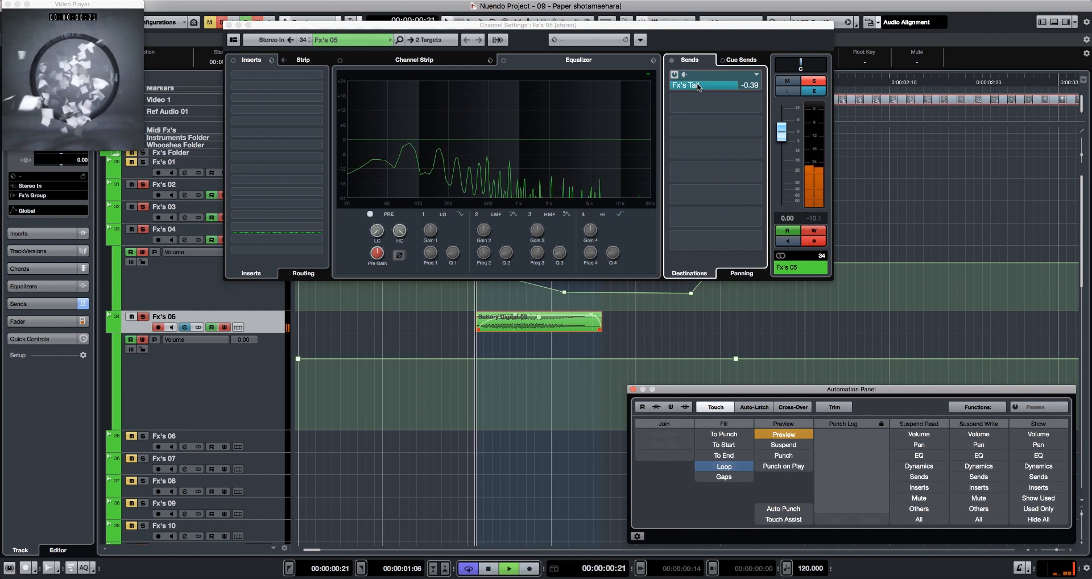
{"action": "scroll", "coordinate": [698, 85], "scroll_direction": "up", "scroll_amount": 4}
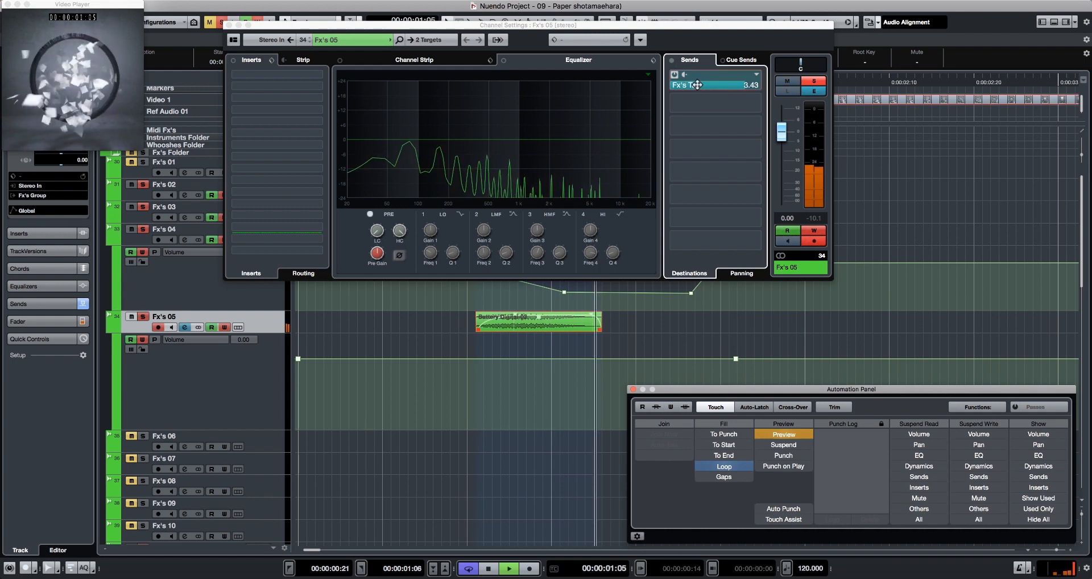
{"action": "key", "text": "space"}
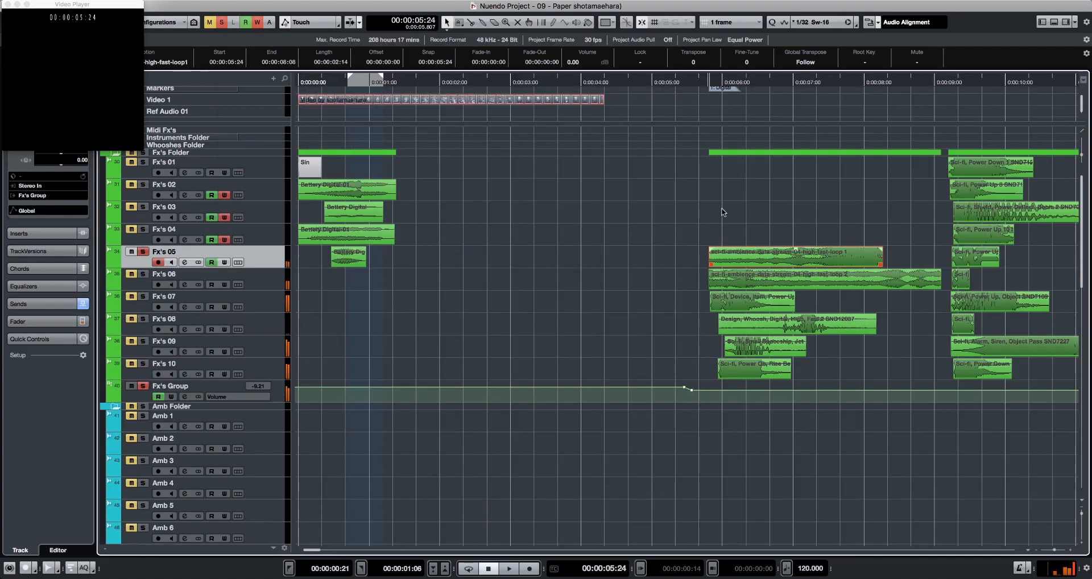
- Cut the Fx's 05 ambience loop 1 clip at 00:00:06:25, place the remainder on Fx's 06 at 00:00:00:10 and lower it to -9.54 dB
{"action": "left_click", "coordinate": [782, 262], "text": "alt"}
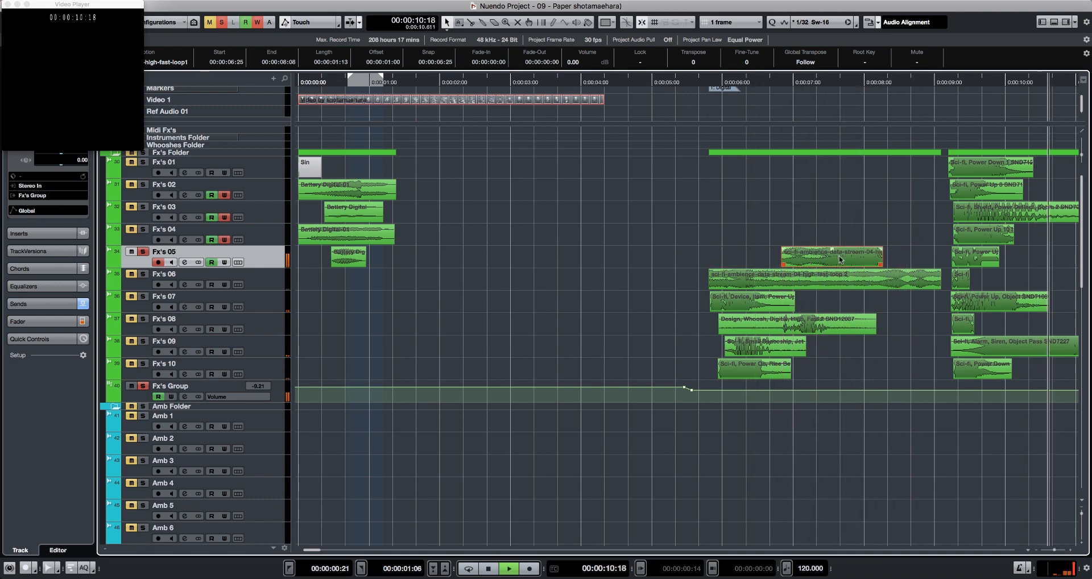
{"action": "key", "text": "space"}
{"action": "left_click_drag", "start_coordinate": [823, 260], "coordinate": [344, 280]}
{"action": "key", "text": "space"}
{"action": "key", "text": "space"}
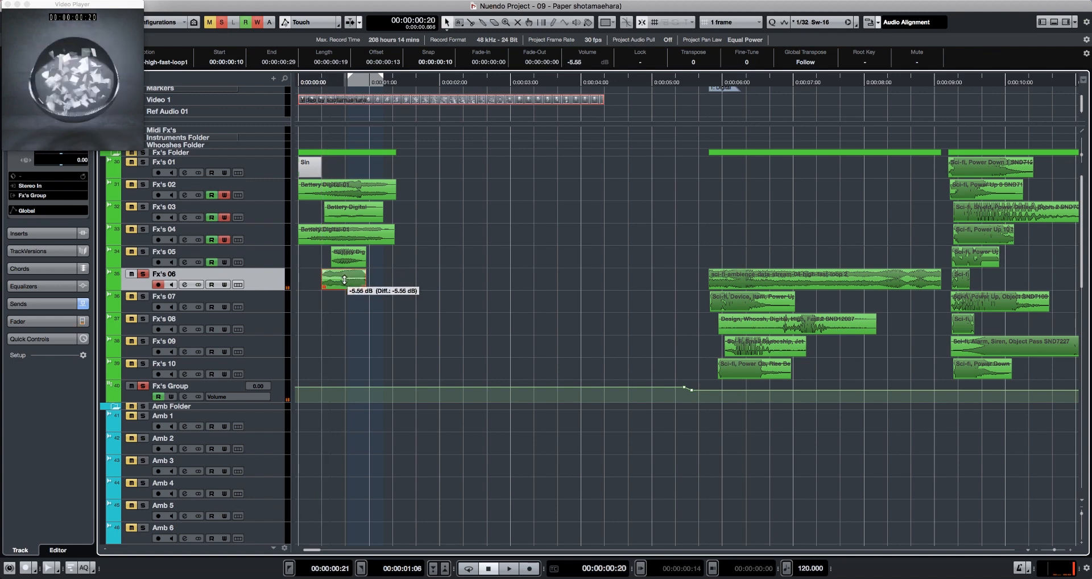
{"action": "key", "text": "space"}
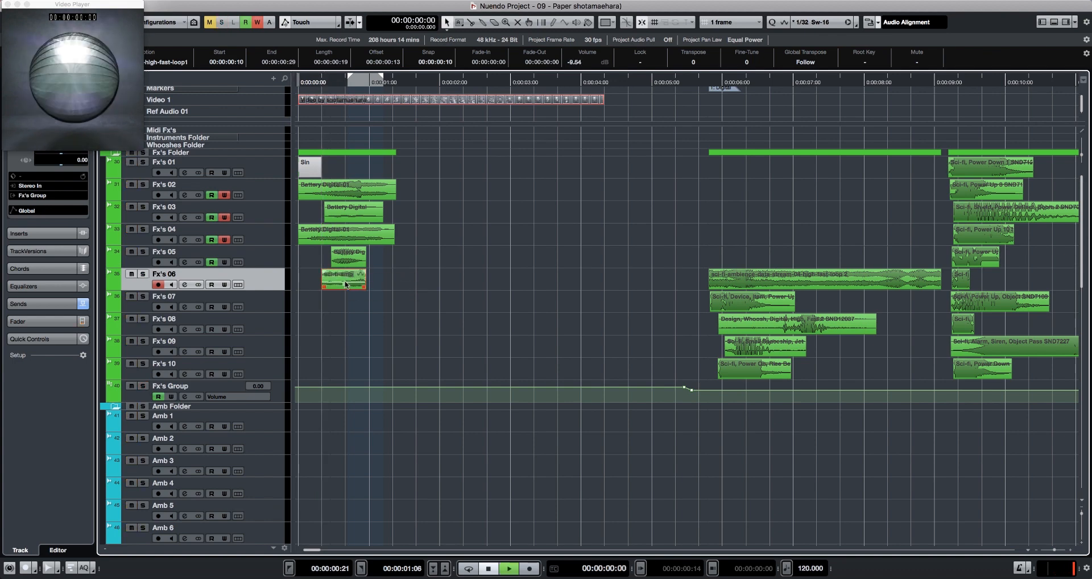
- Stop playback and delete the short ambience loop 1 clip from the opening of Fx's 06
{"action": "key", "text": "space"}
{"action": "left_click_drag", "start_coordinate": [395, 280], "coordinate": [312, 305]}
{"action": "key", "text": "Delete"}
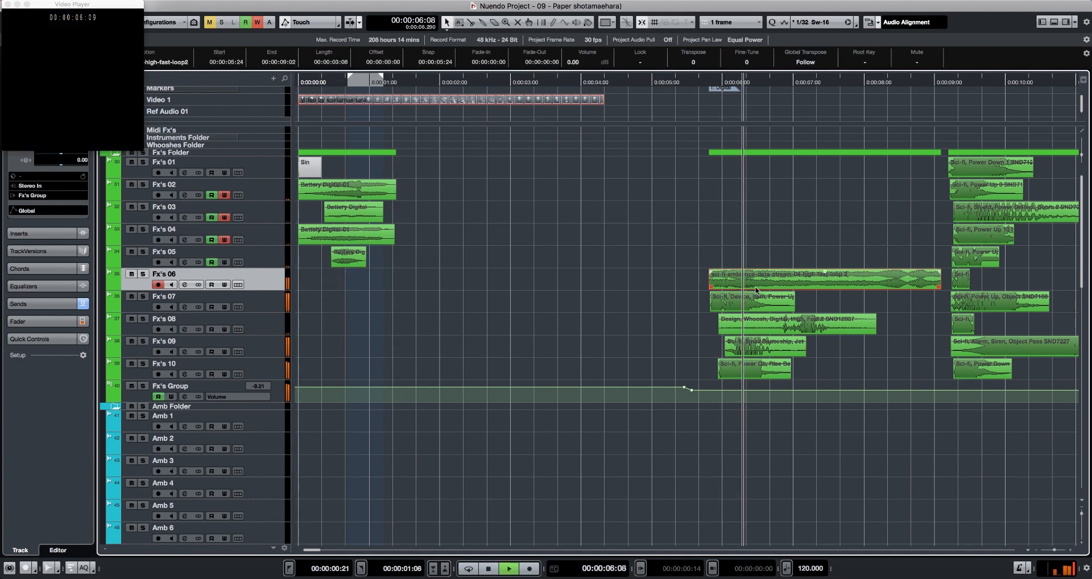
- Move the clip group on Fx's 06 through Fx's 10 so it starts at 00:00:00:00, and play it
{"action": "left_click_drag", "start_coordinate": [649, 252], "coordinate": [747, 372]}
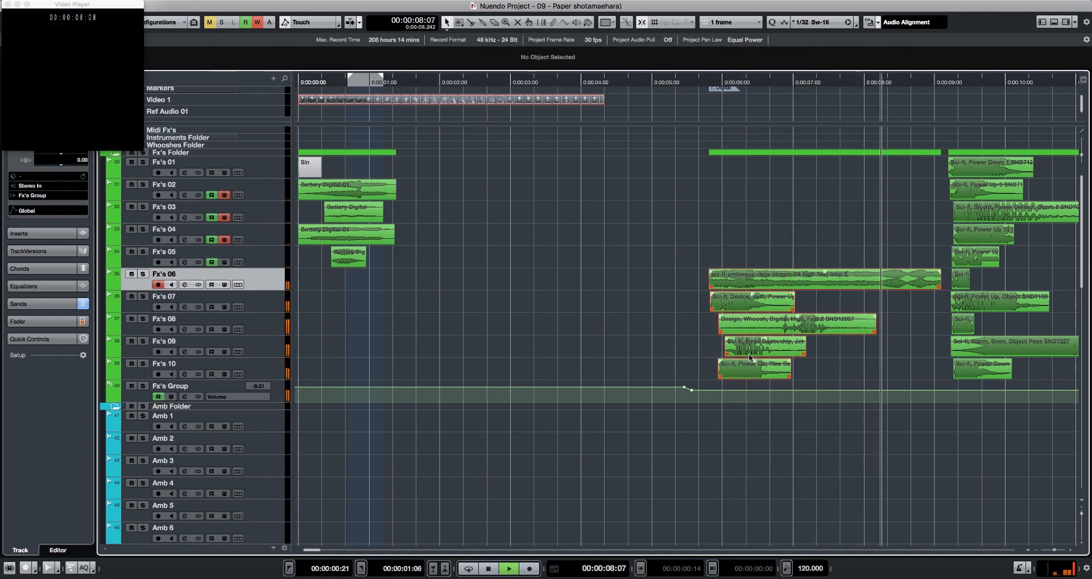
{"action": "key", "text": "space"}
{"action": "left_click_drag", "start_coordinate": [796, 282], "coordinate": [359, 283]}
{"action": "key", "text": "space"}
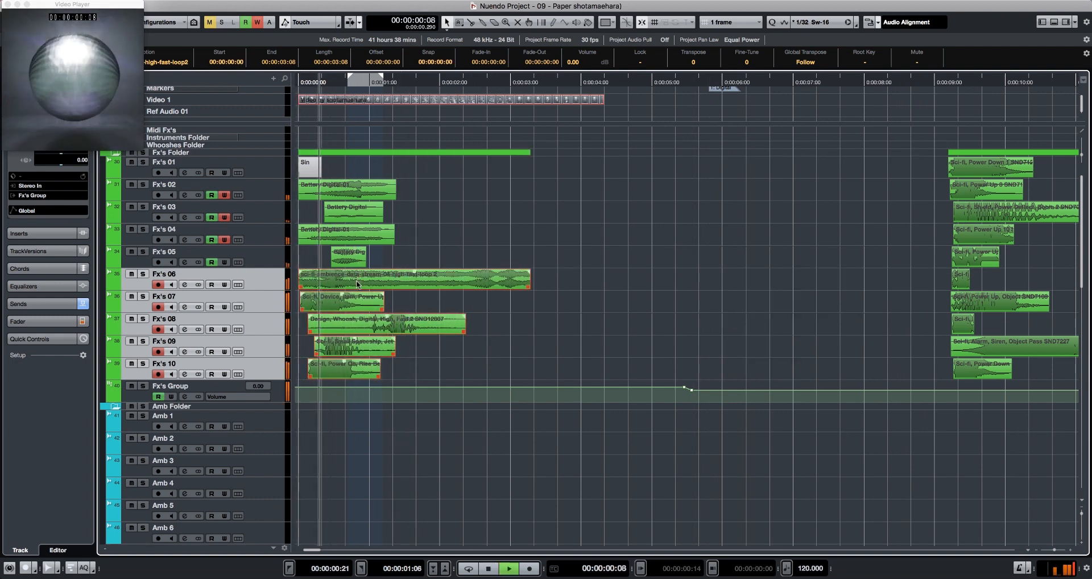
{"action": "key", "text": "space"}
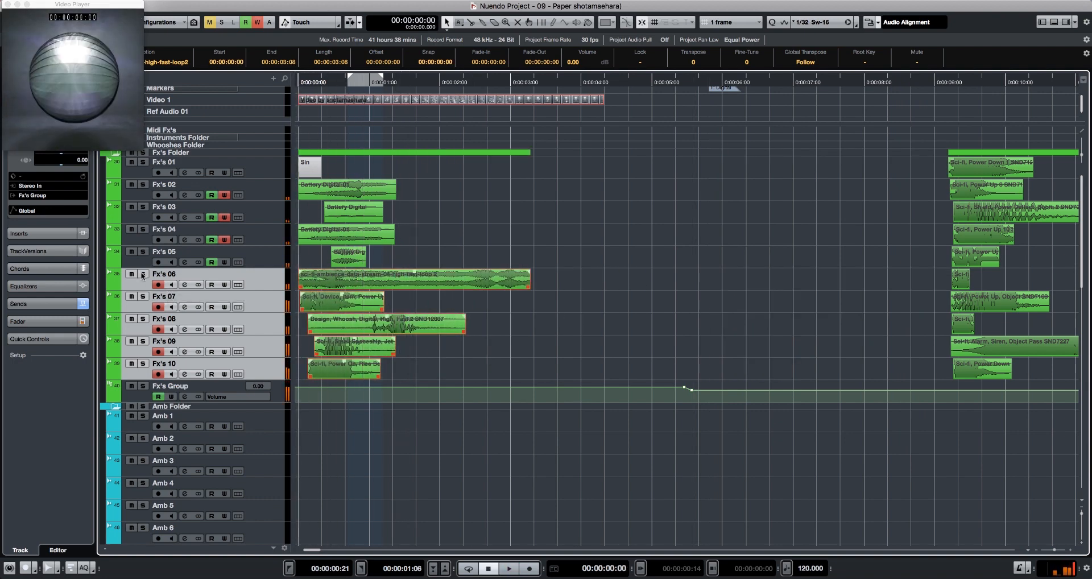
- Try to split the moved clips at 00:00:01:11, then undo the split
{"action": "key", "text": "alt+x"}
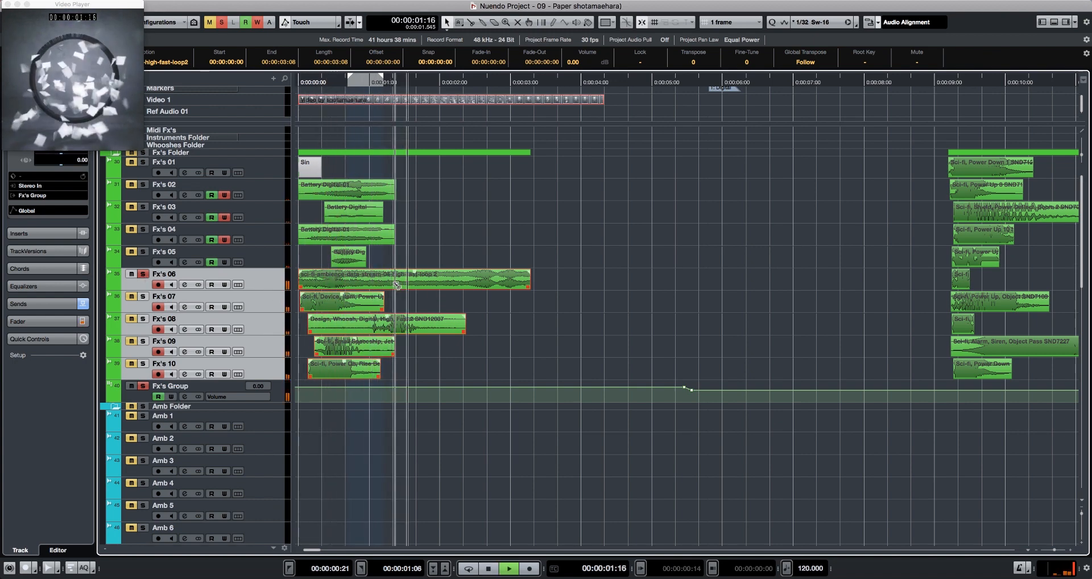
{"action": "left_click", "coordinate": [417, 282]}
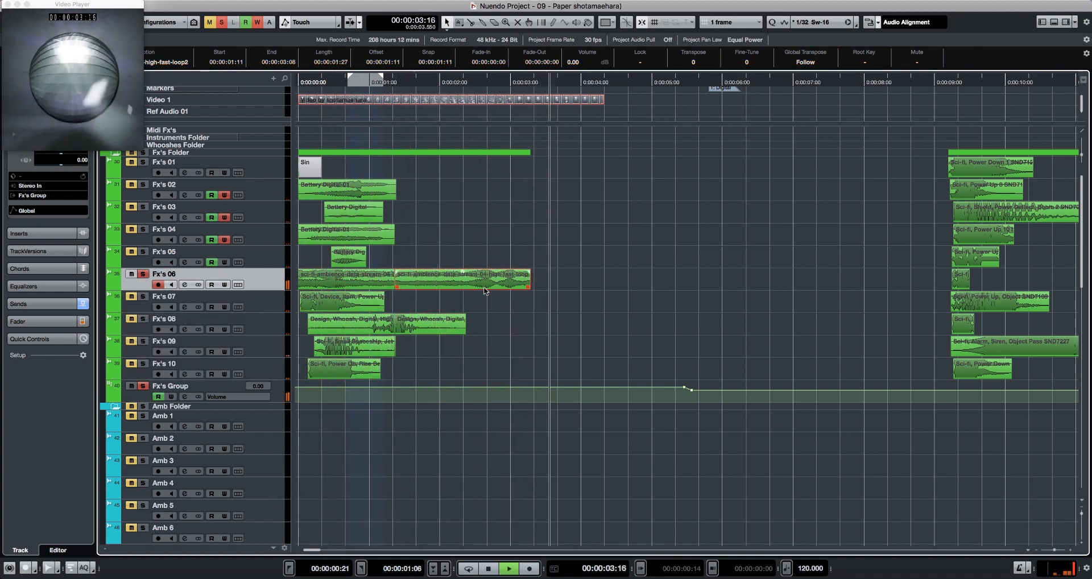
{"action": "key", "text": "super+z"}
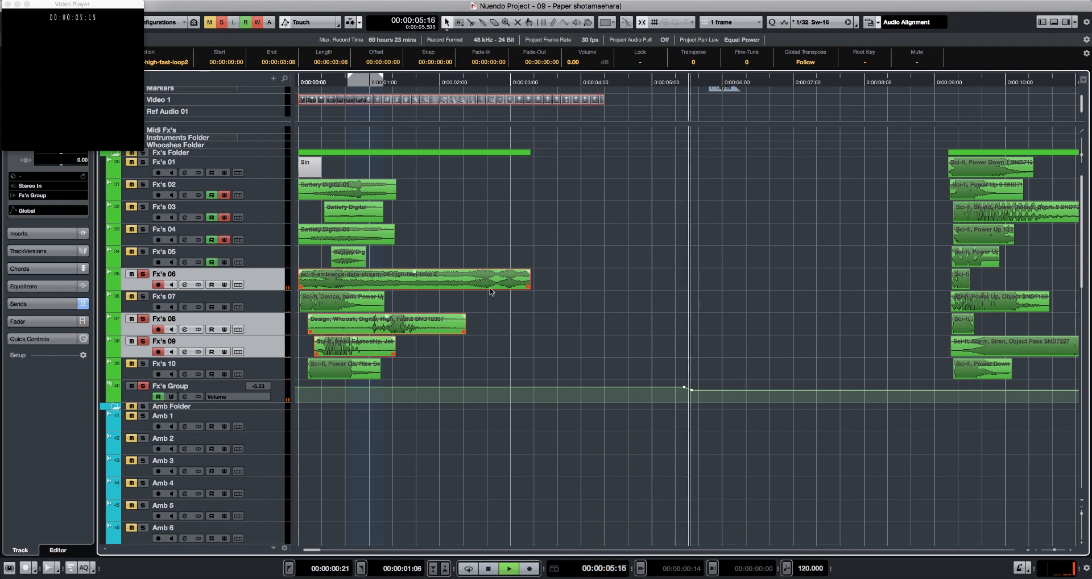
- Time-stretch the Fx's 06 ambience loop 2 clip to end at 00:00:01:09 and play it from the start
{"action": "left_click", "coordinate": [510, 284]}
{"action": "key", "text": "1"}
{"action": "key", "text": "1"}
{"action": "left_click_drag", "start_coordinate": [528, 287], "coordinate": [389, 288]}
{"action": "key", "text": "period"}
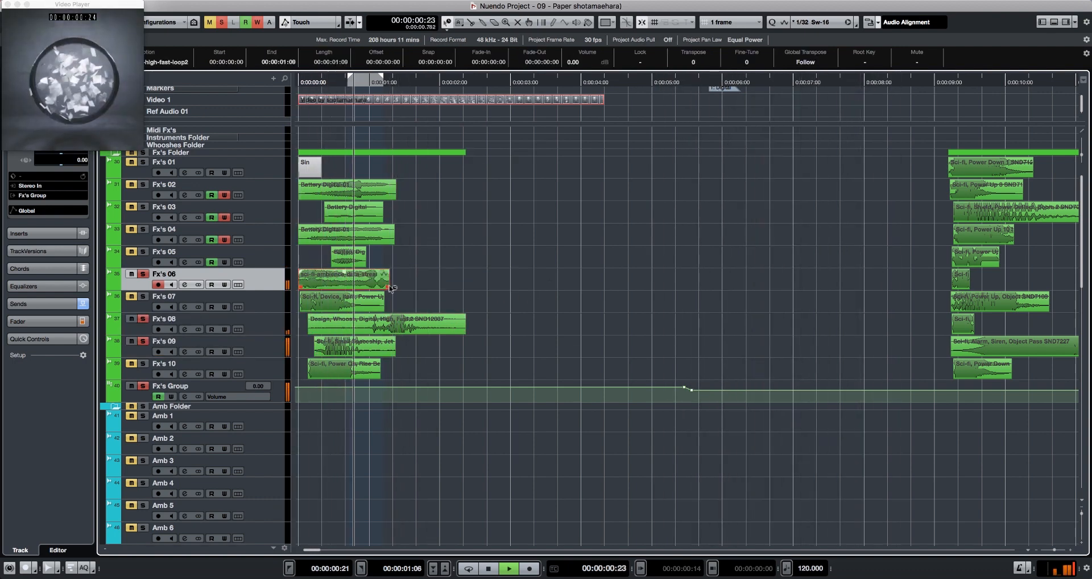
{"action": "key", "text": "space"}
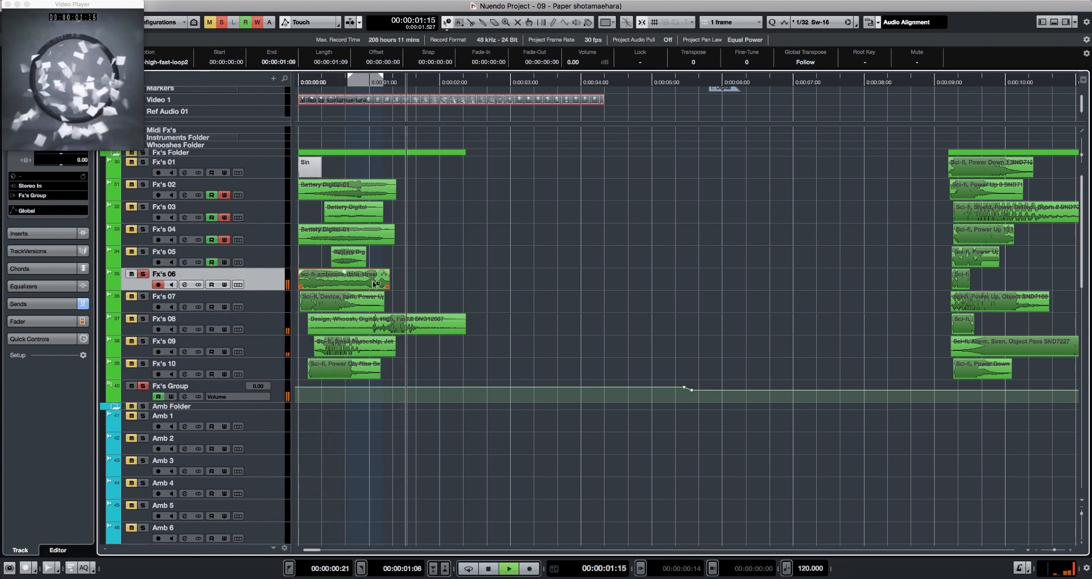
{"action": "key", "text": "space"}
- Compress the Fx's 06 clip further, first trying an end at 00:00:00:25, then ending it at 00:00:01:04, and replay it
{"action": "left_click_drag", "start_coordinate": [360, 292], "coordinate": [357, 292]}
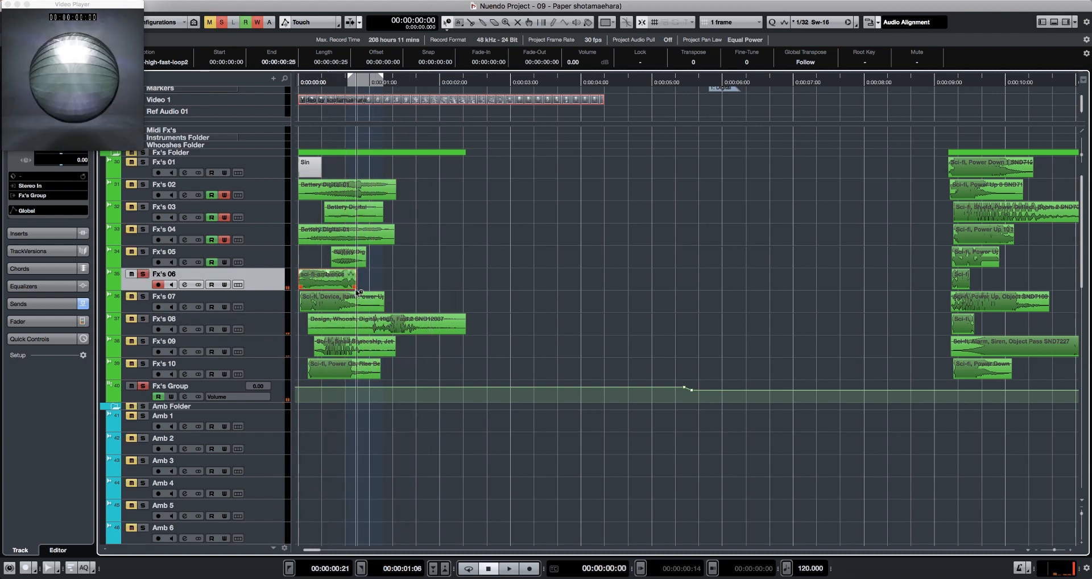
{"action": "key", "text": "space"}
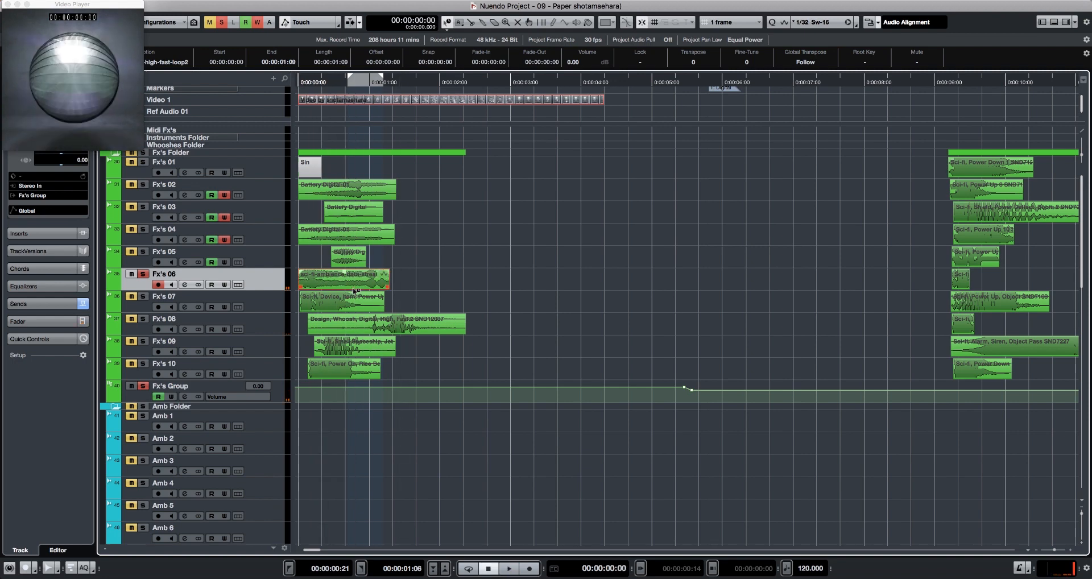
{"action": "left_click_drag", "start_coordinate": [386, 289], "coordinate": [376, 271]}
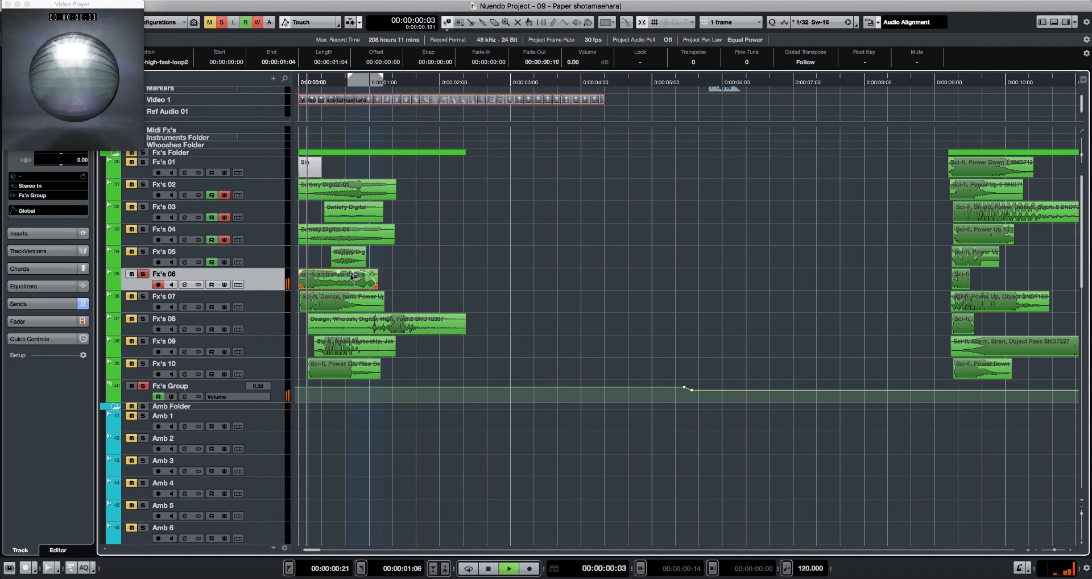
{"action": "key", "text": "space"}
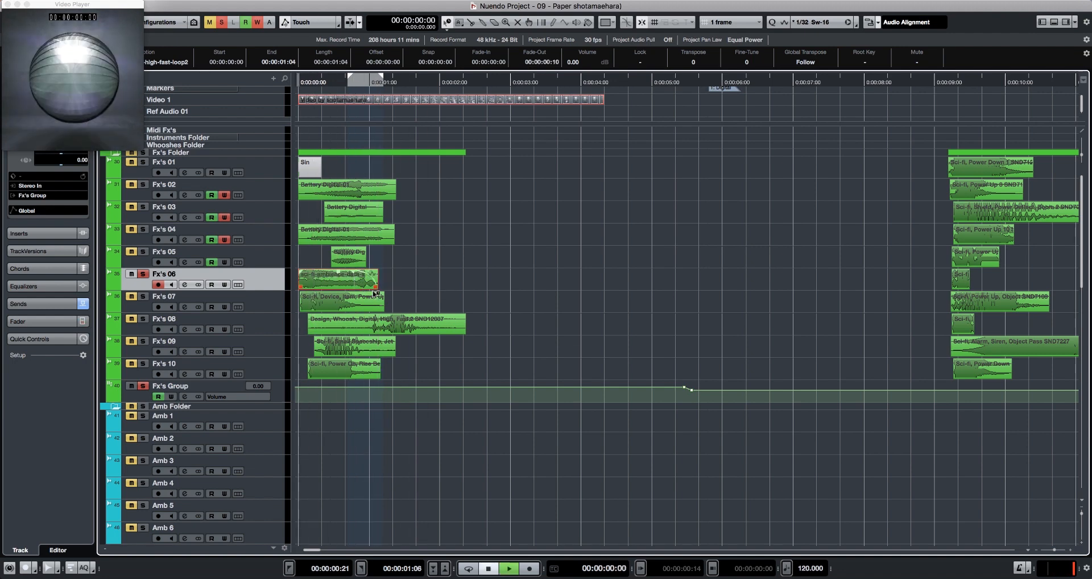
{"action": "key", "text": "space"}
- Shorten the Fx's 06 clip to end at 00:00:01:02 and check it in playback
{"action": "left_click_drag", "start_coordinate": [376, 287], "coordinate": [370, 286]}
{"action": "key", "text": "space"}
{"action": "key", "text": "space"}
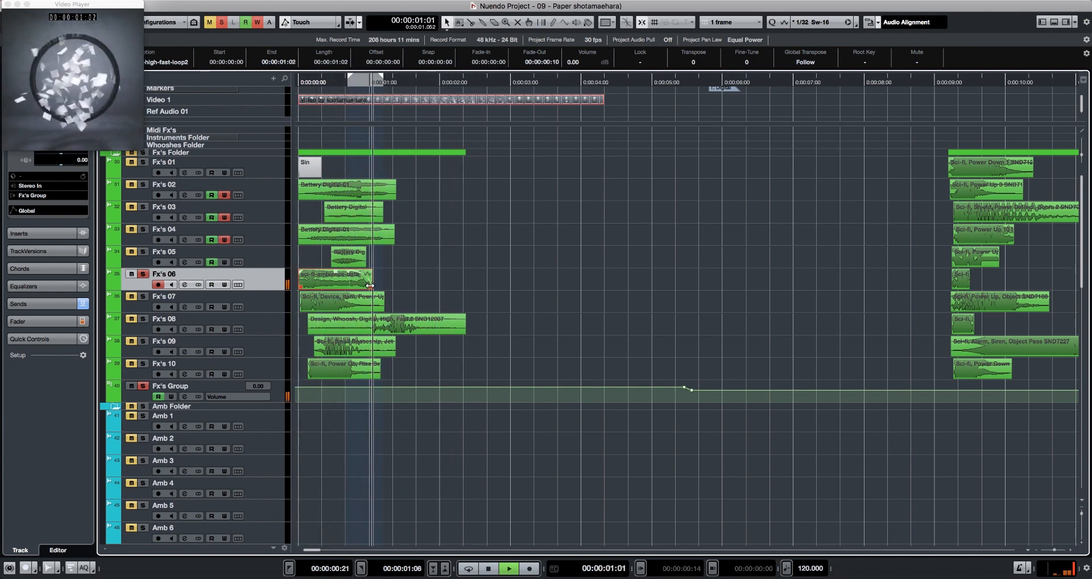
- Audition Fx's 07, split its clip at 00:00:00:07, delete the remainder and set the kept part's volume to -5.55 dB
{"action": "key", "text": "space"}
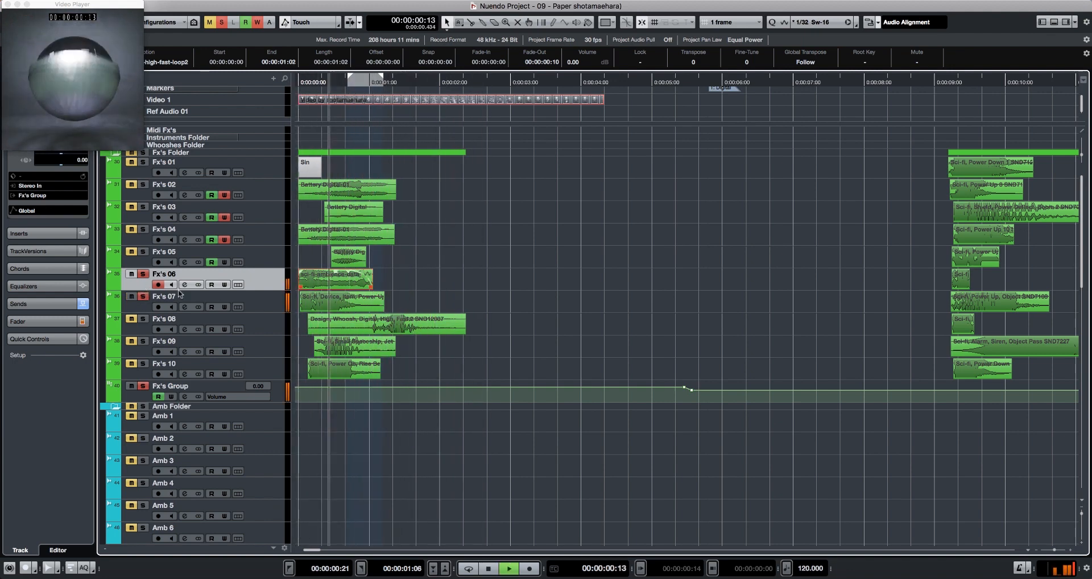
{"action": "key", "text": "space"}
{"action": "left_click", "coordinate": [317, 305]}
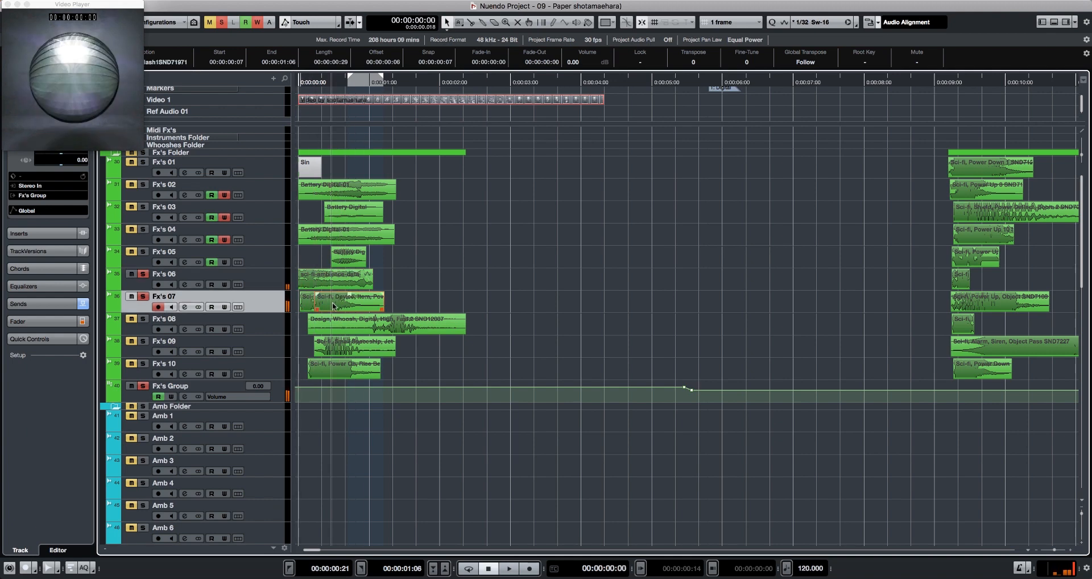
{"action": "key", "text": "Delete"}
{"action": "key", "text": "h"}
{"action": "key", "text": "h"}
{"action": "key", "text": "h"}
{"action": "key", "text": "h"}
{"action": "key", "text": "h"}
{"action": "key", "text": "h"}
{"action": "key", "text": "h"}
{"action": "key", "text": "h"}
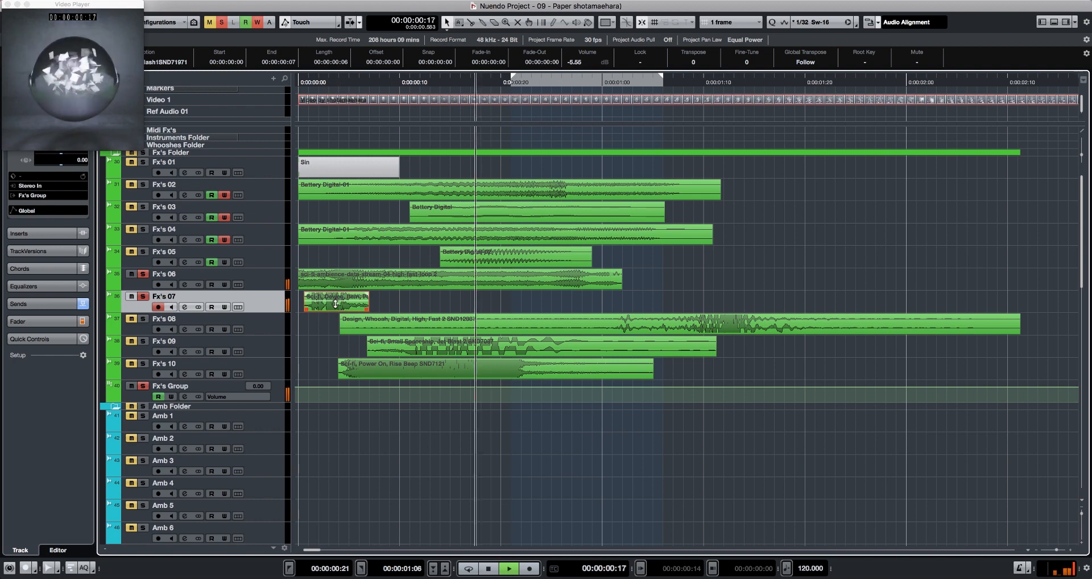
- Move the short Fx's 07 clip to start at 00:00:00:02, replay it and mute the clip
{"action": "key", "text": "space"}
{"action": "key", "text": "space"}
{"action": "left_click_drag", "start_coordinate": [325, 309], "coordinate": [337, 309]}
{"action": "key", "text": "space"}
{"action": "key", "text": "space"}
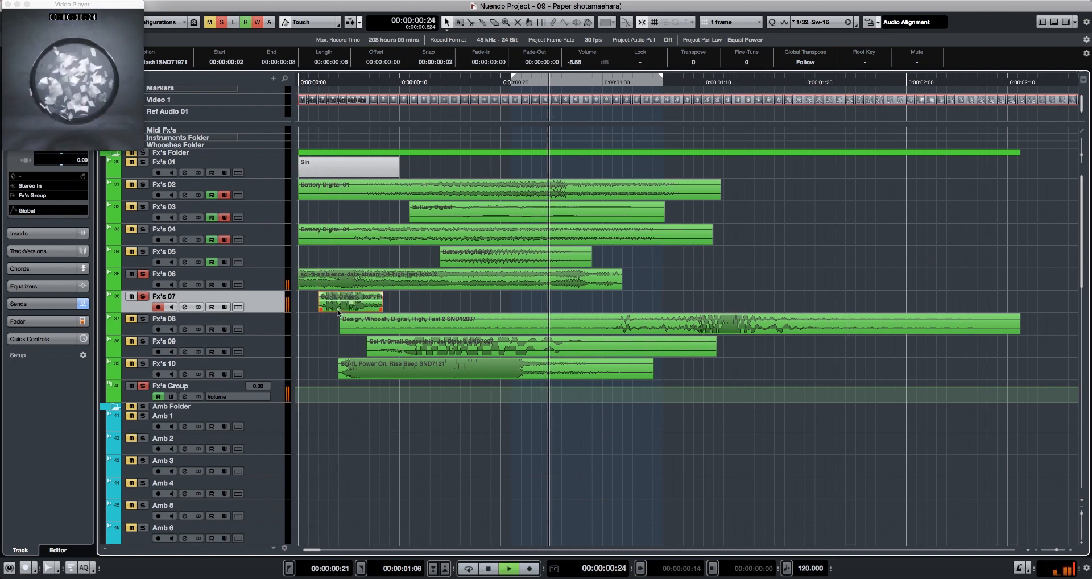
{"action": "key", "text": "shift+m"}
- Audition the Fx's 08 whoosh clip, cut it at 00:00:00:29 and remove the part before the cut
{"action": "left_click", "coordinate": [382, 327]}
{"action": "key", "text": "space"}
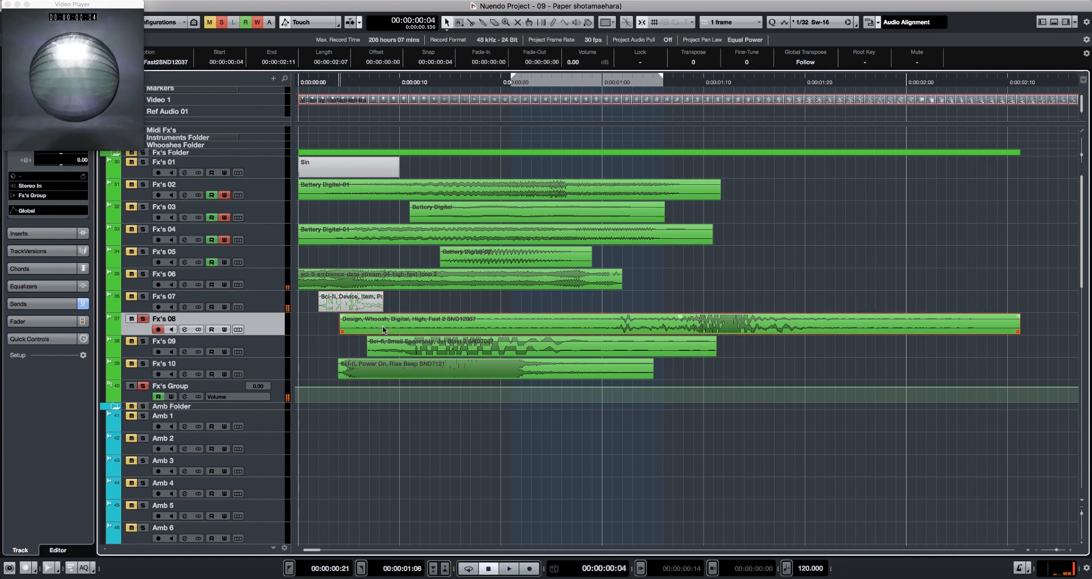
{"action": "key", "text": "space"}
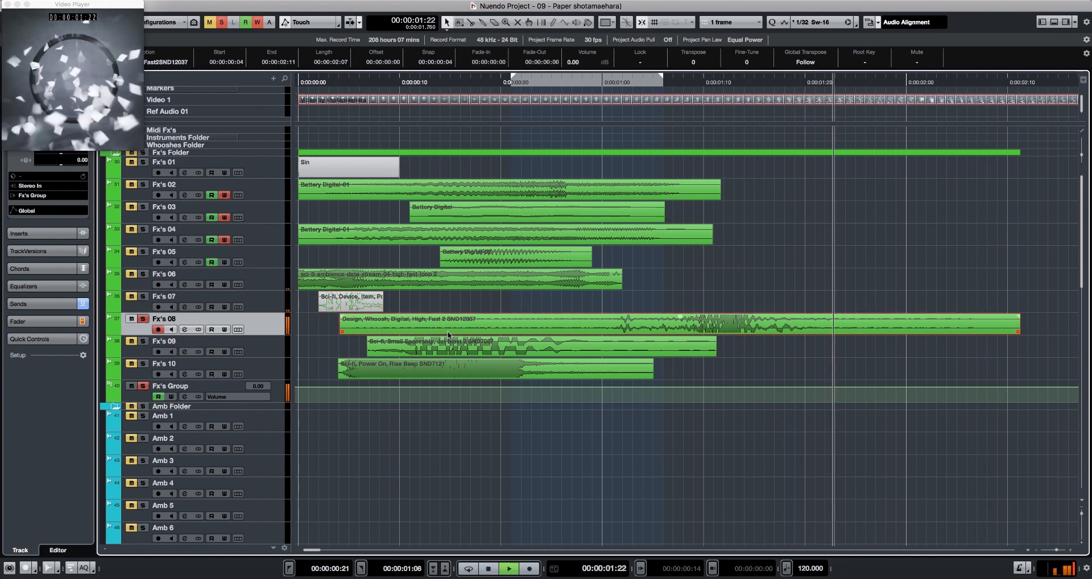
{"action": "key", "text": "space"}
{"action": "key", "text": "space"}
{"action": "key", "text": "g"}
{"action": "key", "text": "g"}
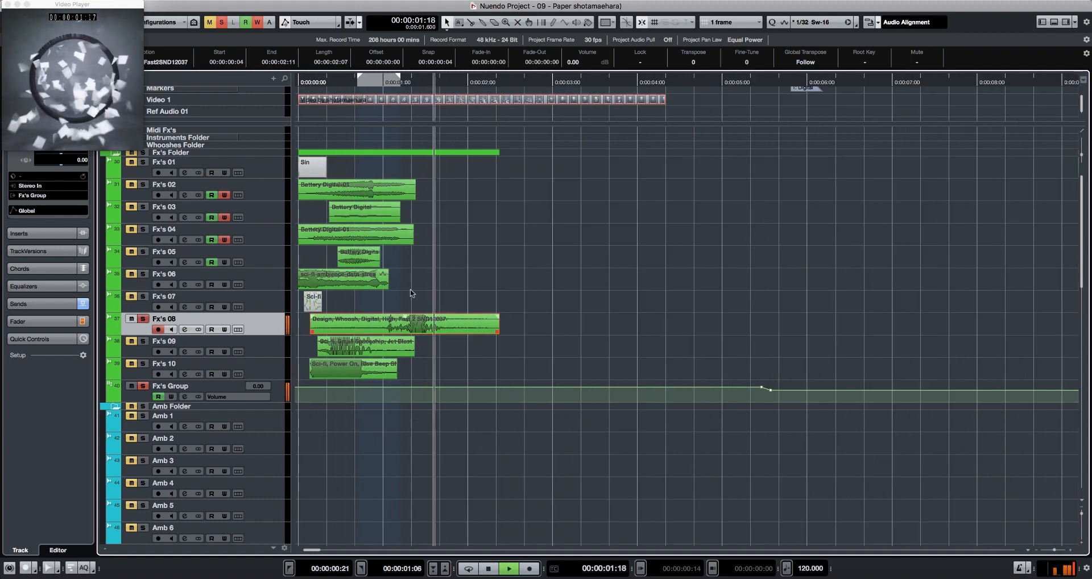
{"action": "key", "text": "space"}
{"action": "key", "text": "space"}
{"action": "left_click", "coordinate": [381, 329], "text": "alt"}
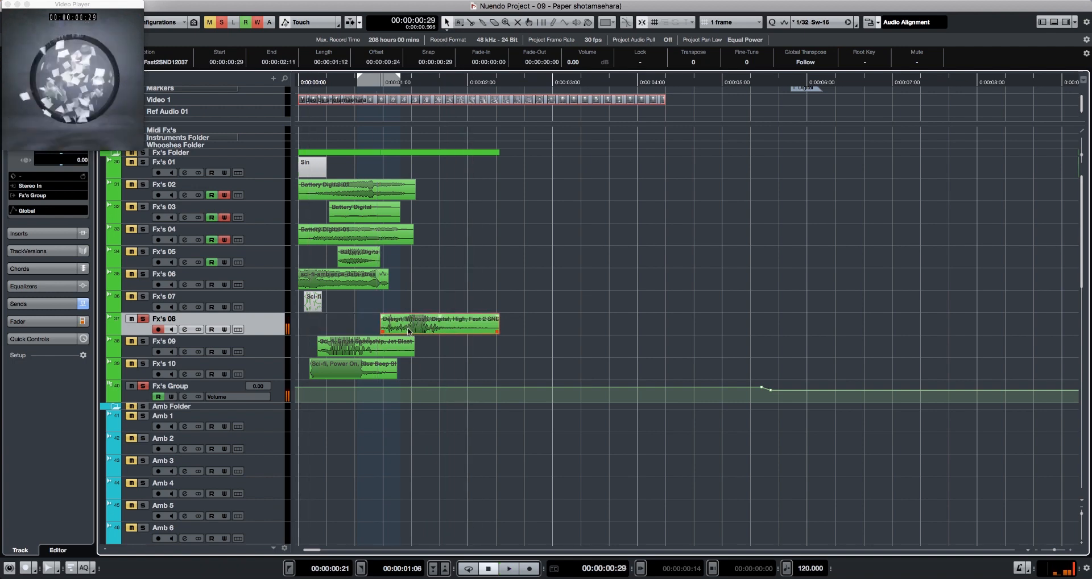
- Move the trimmed Fx's 08 whoosh clip to start at 00:00:00:18 and play it against the picture
{"action": "mouse_move", "coordinate": [408, 330]}
{"action": "left_mouse_down"}
{"action": "mouse_move", "coordinate": [352, 328]}
{"action": "mouse_move", "coordinate": [401, 325]}
{"action": "left_mouse_up"}
{"action": "key", "text": "space"}
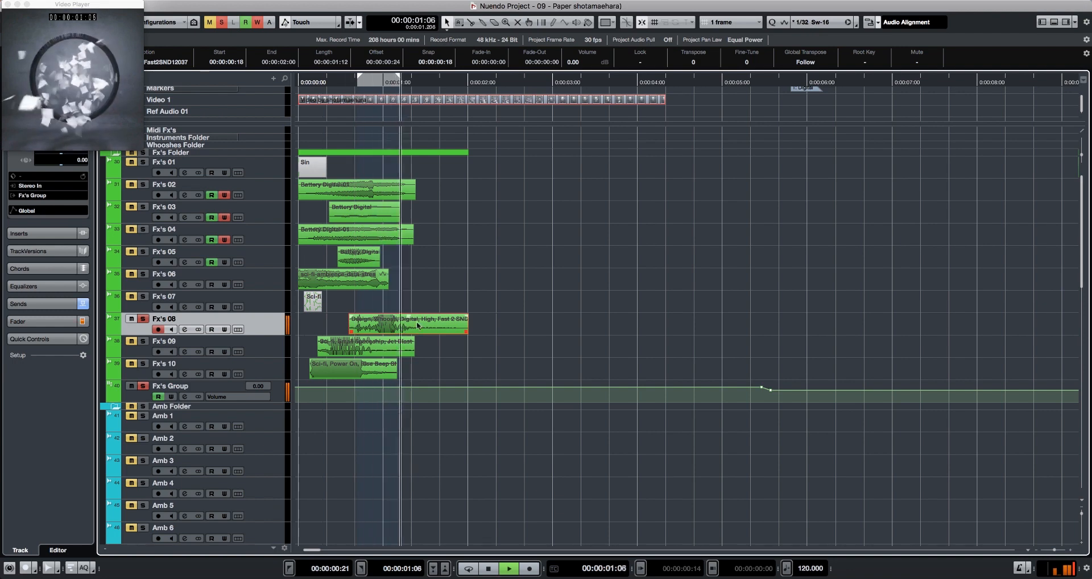
{"action": "key", "text": "space"}
- Time-stretch the Fx's 08 whoosh clip to end at 00:00:03:08, replay it and open it in the Sample Editor
{"action": "left_click_drag", "start_coordinate": [561, 336], "coordinate": [574, 335]}
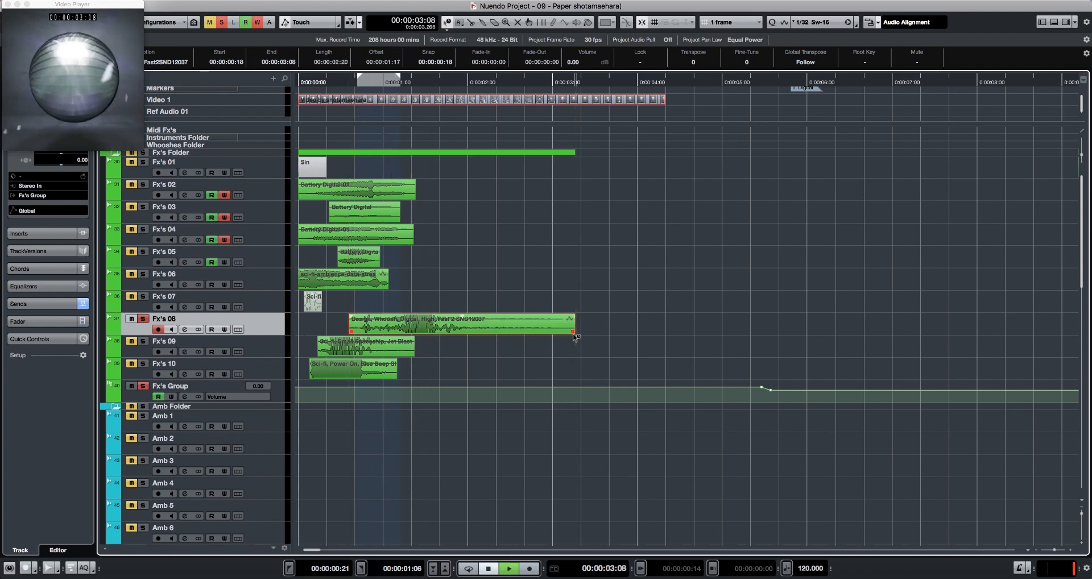
{"action": "key", "text": "space"}
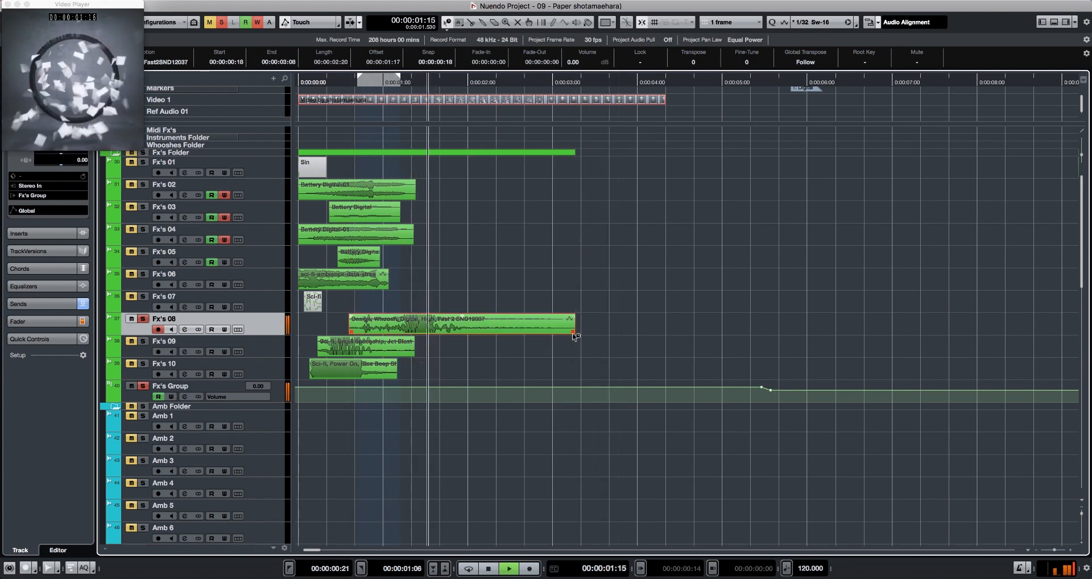
{"action": "key", "text": "space"}
{"action": "double_click", "coordinate": [530, 323]}
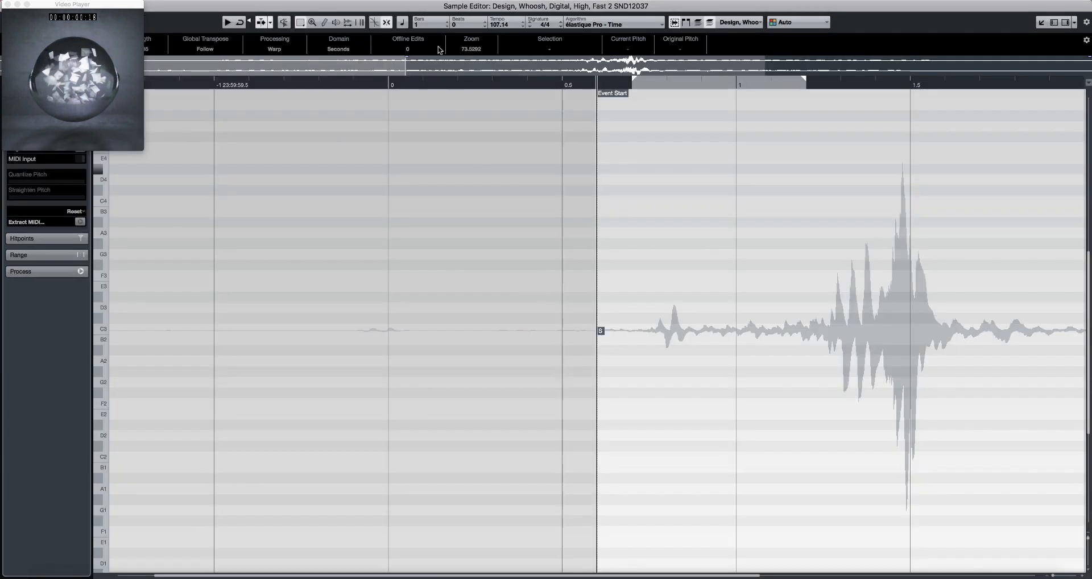
- Set the Fx's 08 whoosh clip's stretch algorithm to élastique efficient - Tape, close the Sample Editor and replay the clip
{"action": "left_click", "coordinate": [596, 25]}
{"action": "mouse_move", "coordinate": [634, 29]}
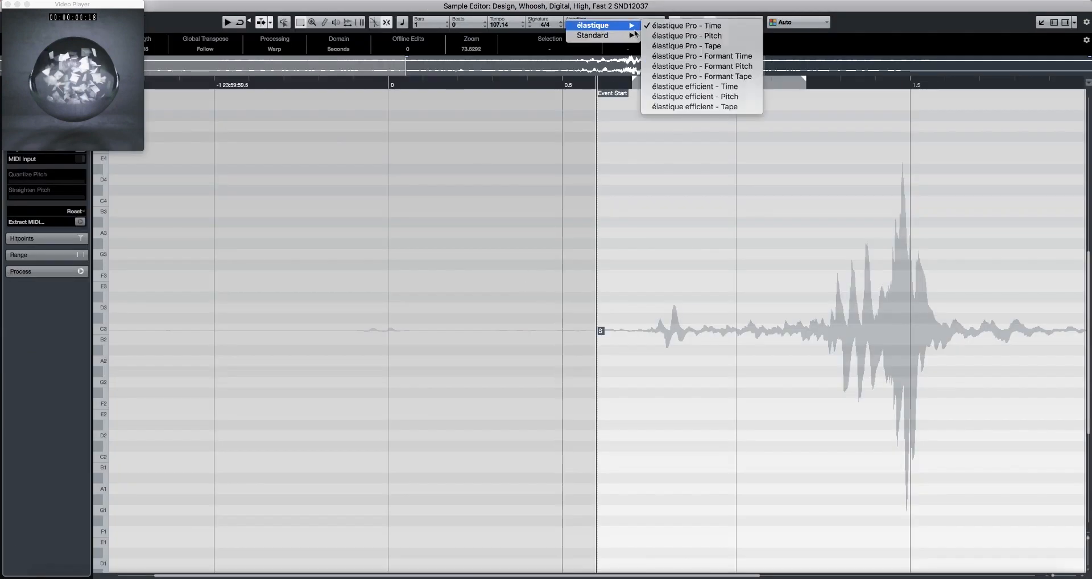
{"action": "left_click", "coordinate": [687, 108]}
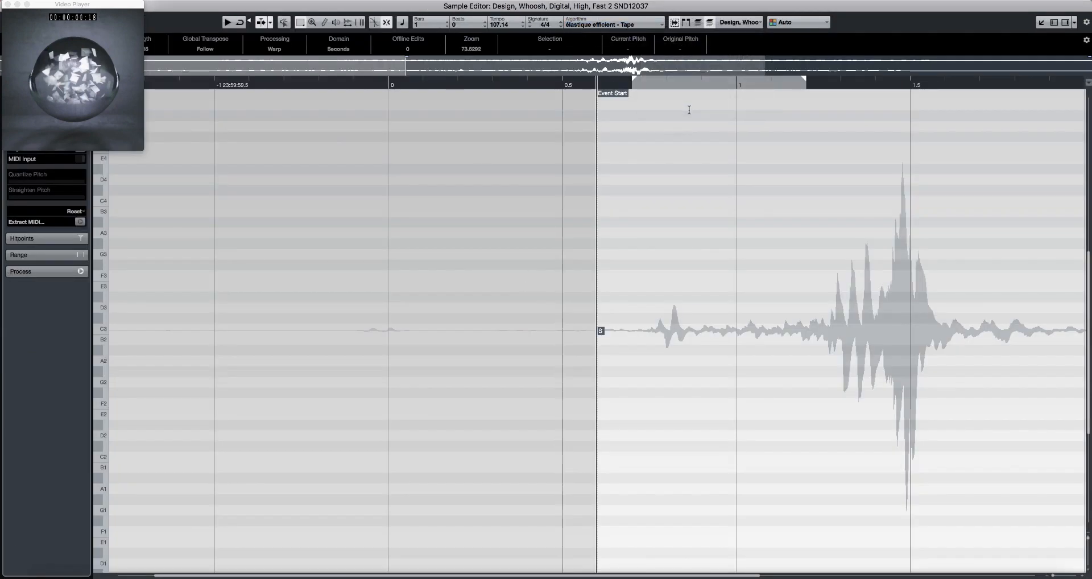
{"action": "key", "text": "space"}
{"action": "key", "text": "Return"}
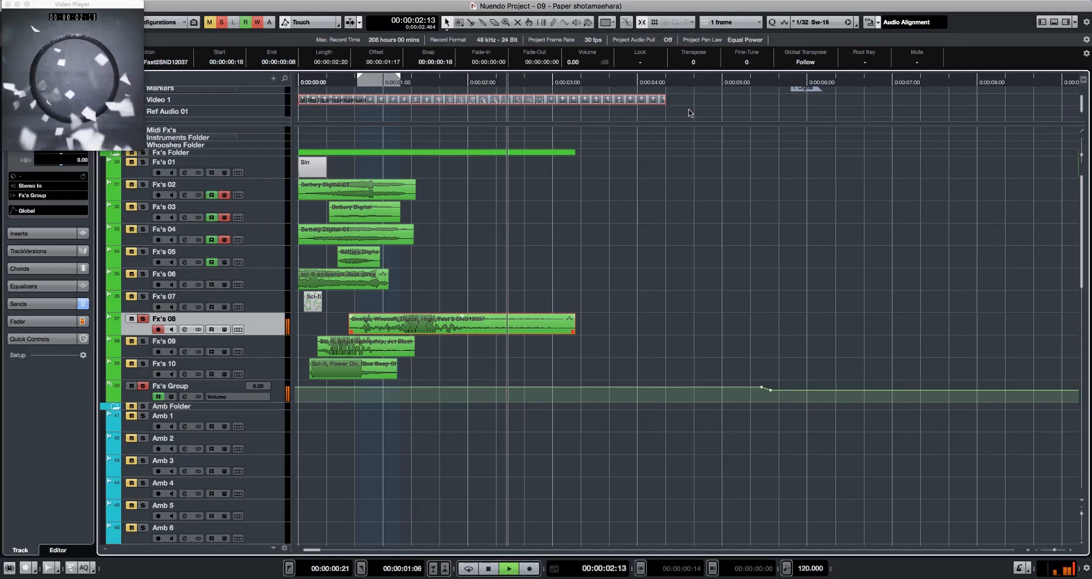
{"action": "key", "text": "space"}
{"action": "key", "text": "space"}
{"action": "key", "text": "space"}
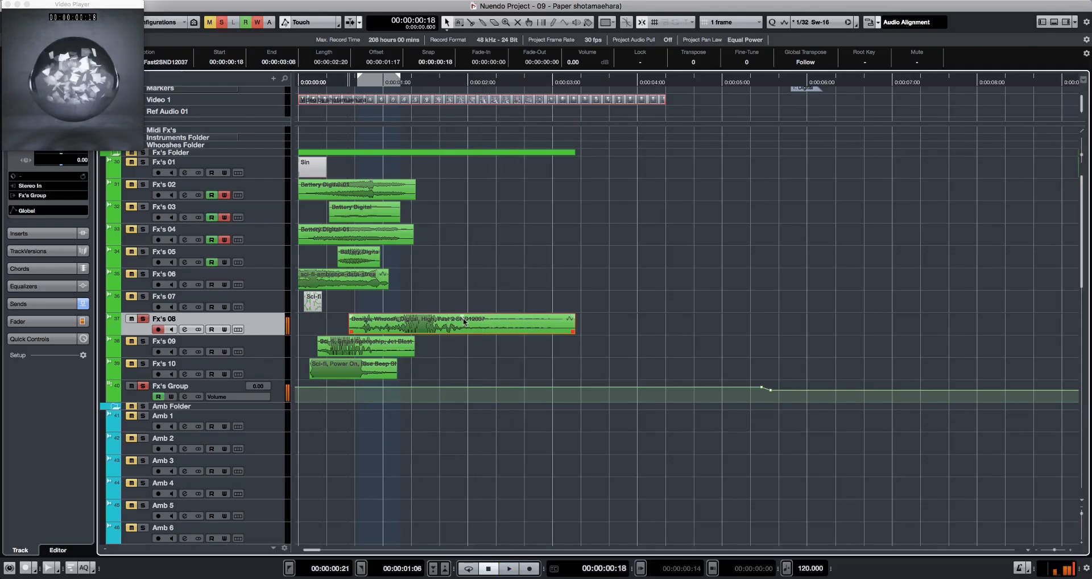
- Move the Fx's 08 whoosh clip to start at 00:00:00:00, trim its beginning to 00:00:00:16 and replay it
{"action": "left_click_drag", "start_coordinate": [463, 321], "coordinate": [413, 321]}
{"action": "key", "text": "space"}
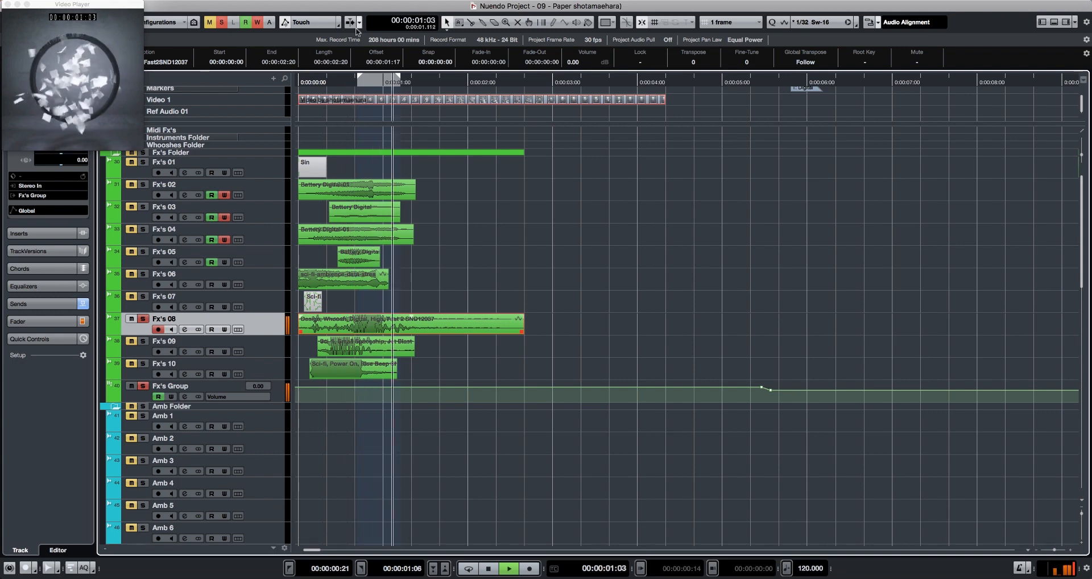
{"action": "key", "text": "space"}
{"action": "mouse_move", "coordinate": [337, 332]}
{"action": "left_mouse_down"}
{"action": "mouse_move", "coordinate": [324, 332]}
{"action": "mouse_move", "coordinate": [328, 317]}
{"action": "mouse_move", "coordinate": [354, 319]}
{"action": "mouse_move", "coordinate": [344, 331]}
{"action": "left_mouse_up"}
{"action": "key", "text": "space"}
{"action": "key", "text": "space"}
{"action": "key", "text": "space"}
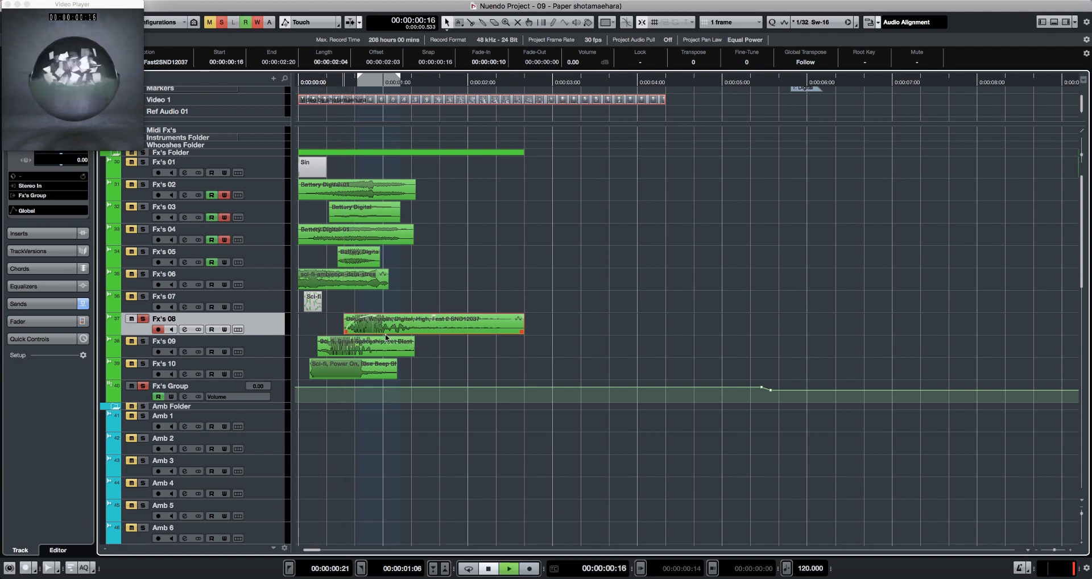
{"action": "key", "text": "space"}
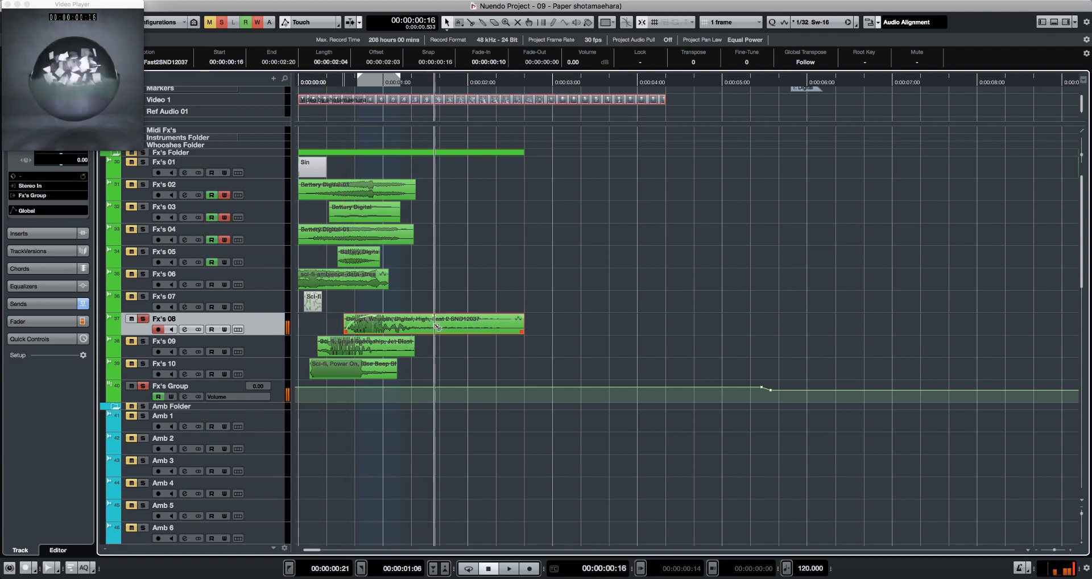
- Cut off the Fx's 08 whoosh clip after 00:00:01:15, move the remaining part to start at 00:00:00:11 and replay it
{"action": "left_click", "coordinate": [426, 325], "text": "alt"}
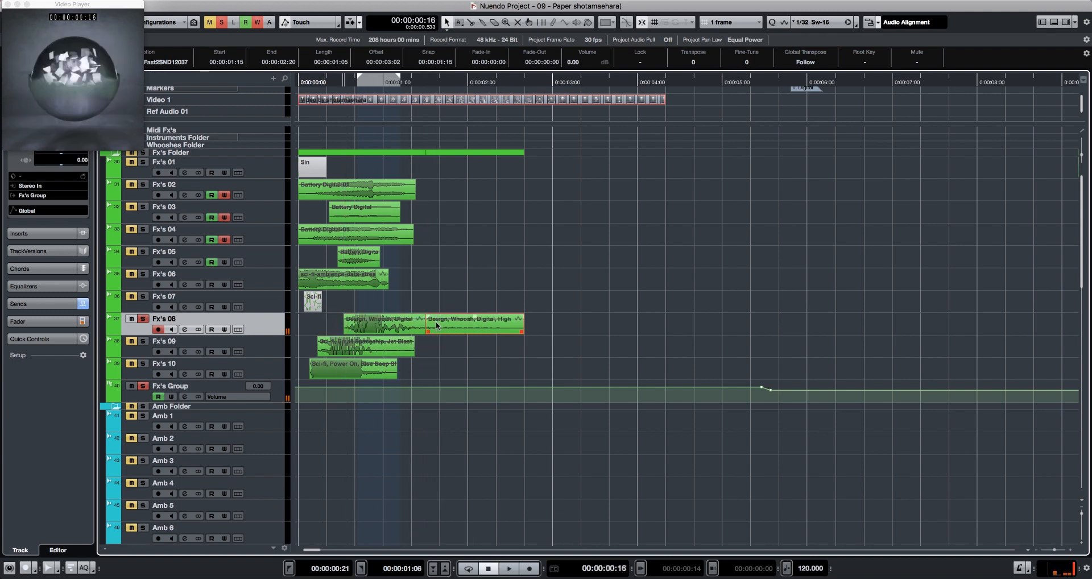
{"action": "key", "text": "Delete"}
{"action": "left_click_drag", "start_coordinate": [421, 318], "coordinate": [371, 327]}
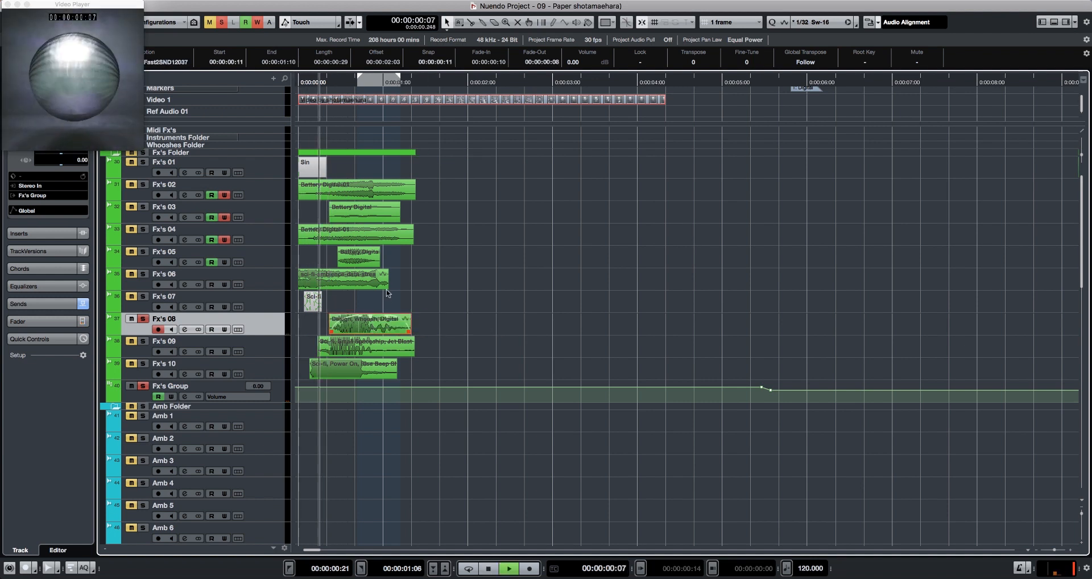
{"action": "key", "text": "space"}
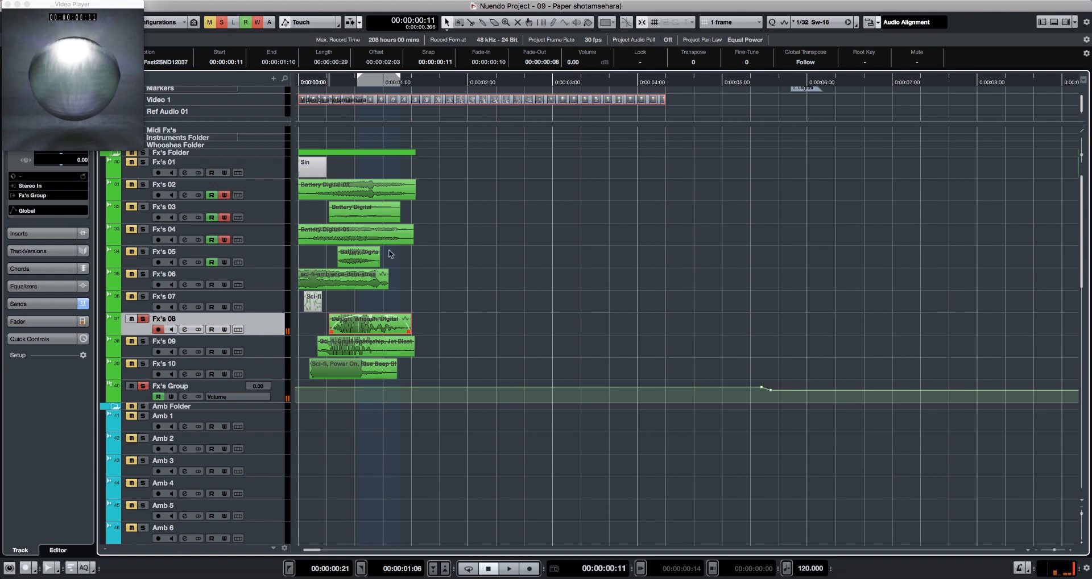
- Loop the Fx's 08 clip and shape its channel EQ with dips in the low mids and around 5.94 kHz plus a 36 dB/Oct low cut
{"action": "key", "text": "e"}
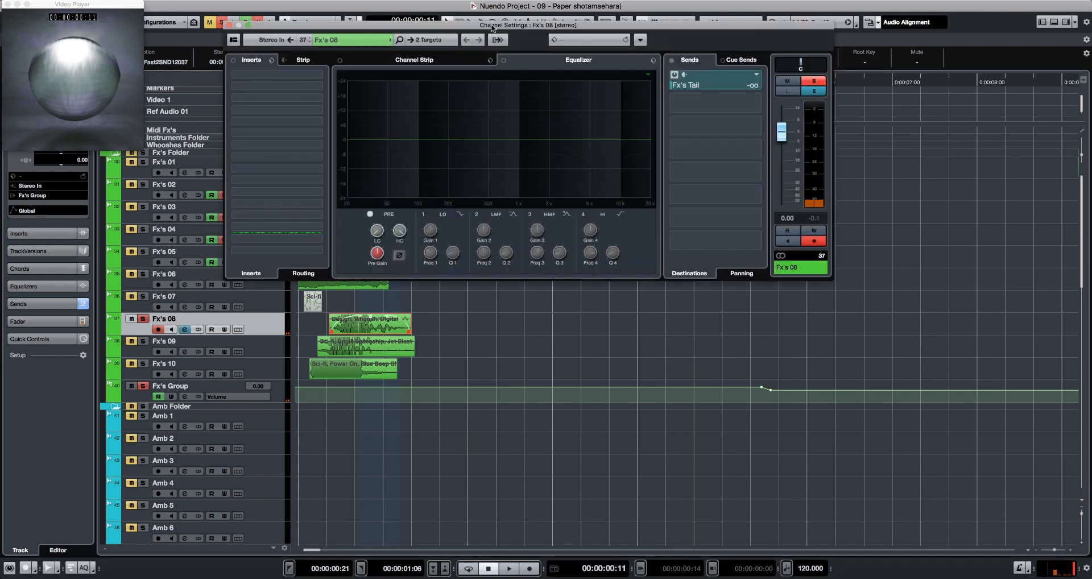
{"action": "left_click_drag", "start_coordinate": [491, 25], "coordinate": [617, 24]}
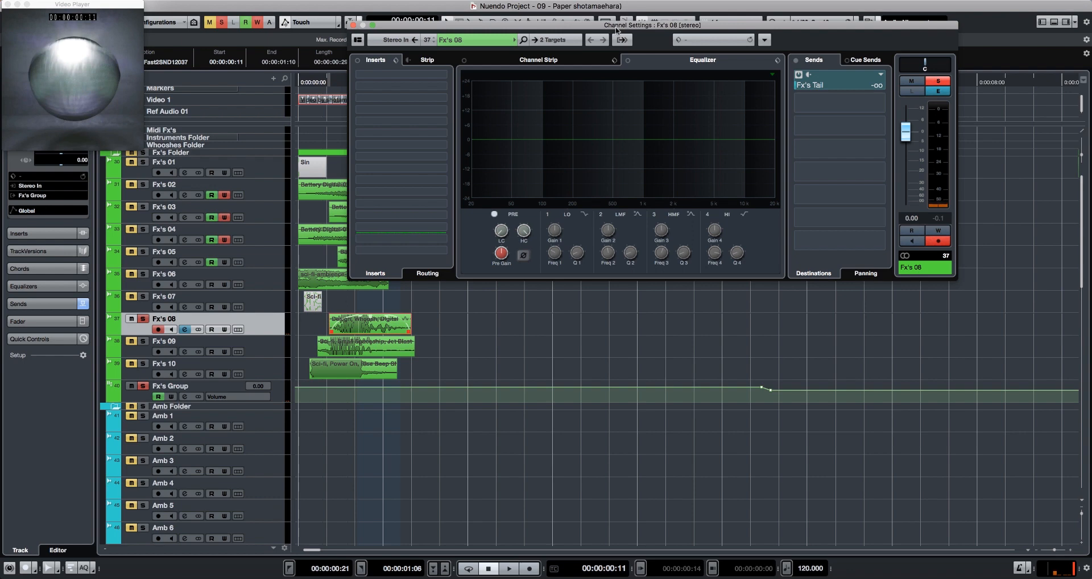
{"action": "key", "text": "shift+g"}
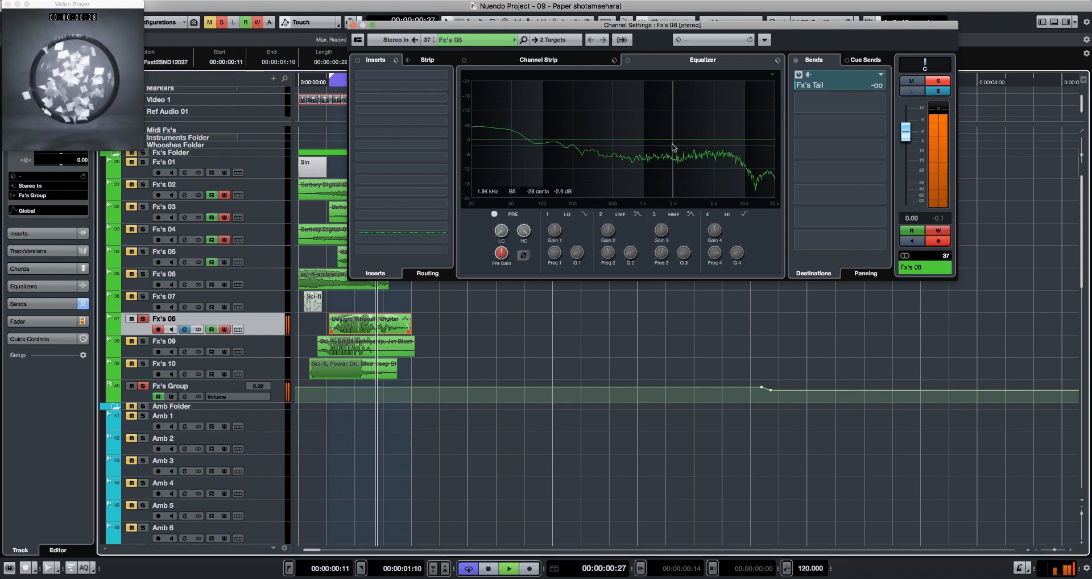
{"action": "left_click_drag", "start_coordinate": [677, 139], "coordinate": [598, 181]}
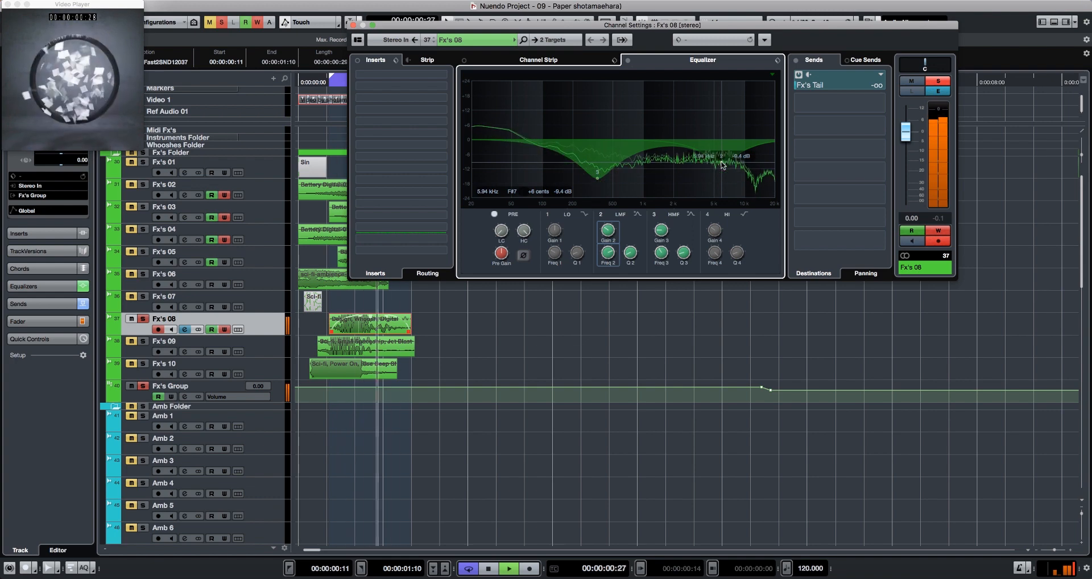
{"action": "right_click", "coordinate": [499, 233]}
{"action": "mouse_move", "coordinate": [659, 276]}
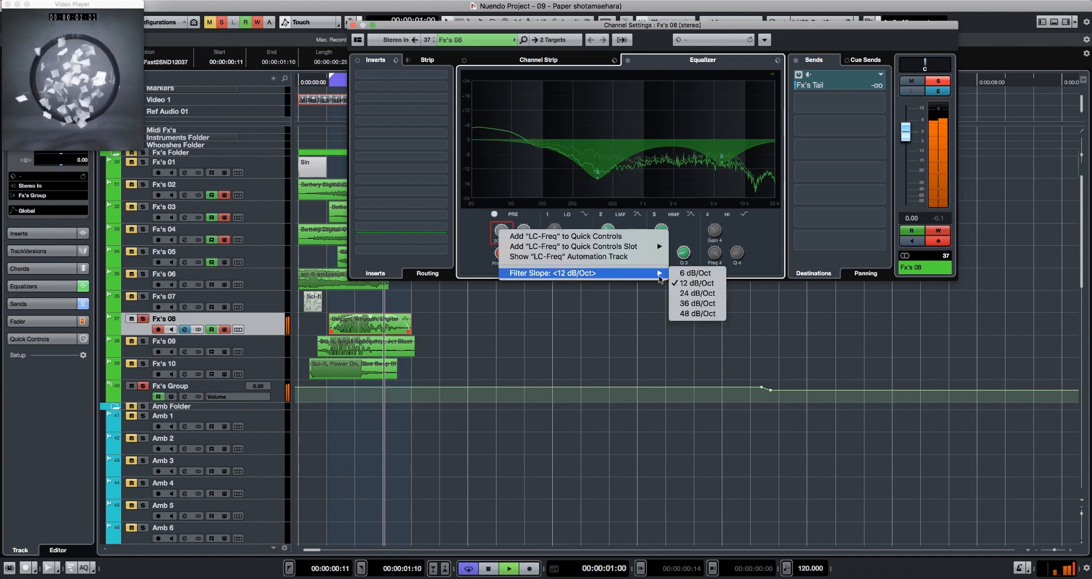
{"action": "left_click", "coordinate": [686, 303]}
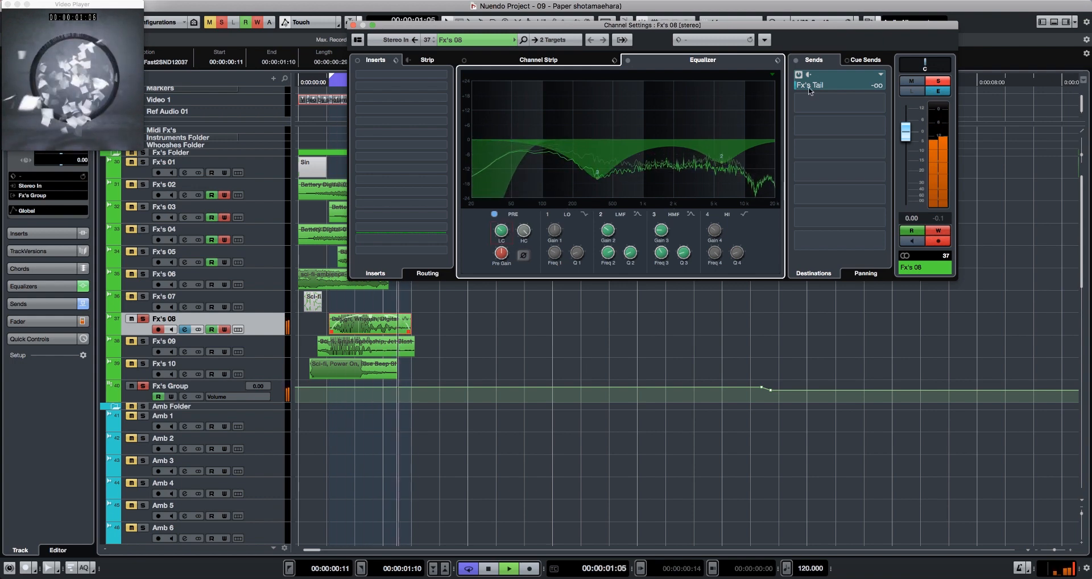
- Set the Fx's 08 channel's Fx's Tail send to -10.9 and replay the clip
{"action": "left_click", "coordinate": [829, 87]}
{"action": "scroll", "coordinate": [828, 88], "scroll_direction": "up", "scroll_amount": 1}
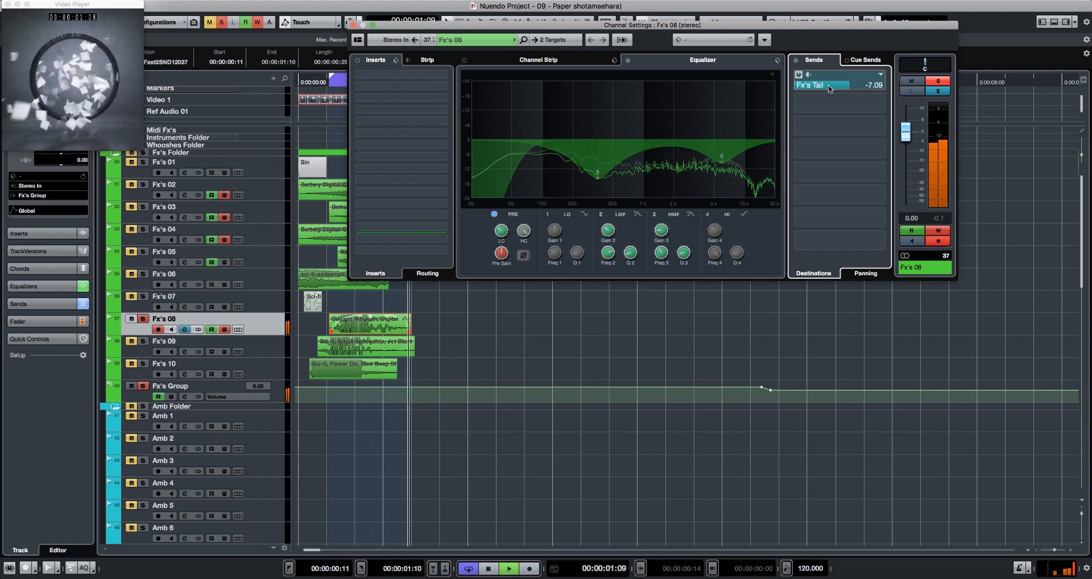
{"action": "scroll", "coordinate": [827, 88], "scroll_direction": "down", "scroll_amount": 3}
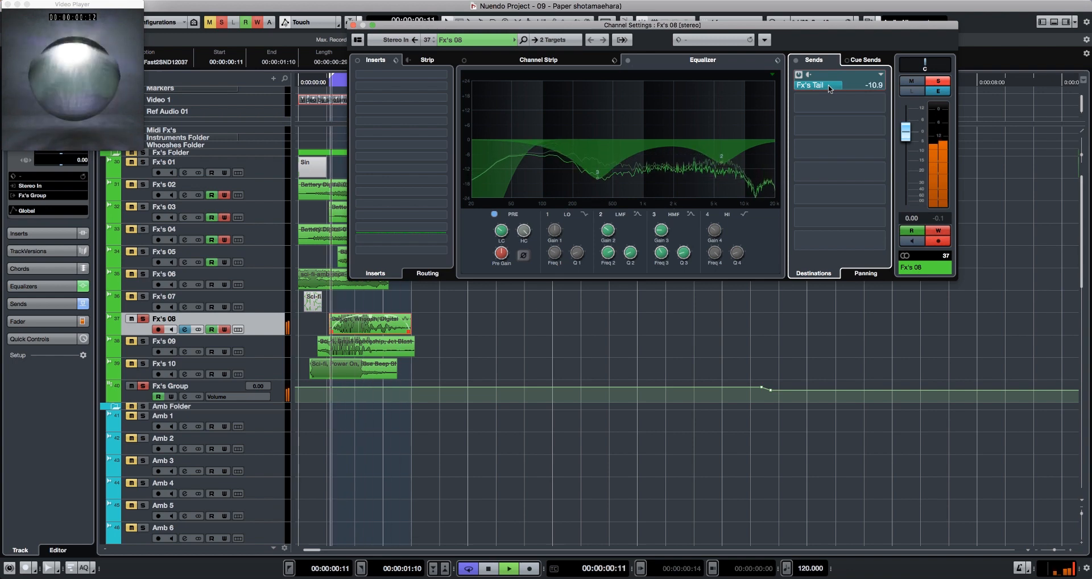
{"action": "left_click", "coordinate": [405, 336]}
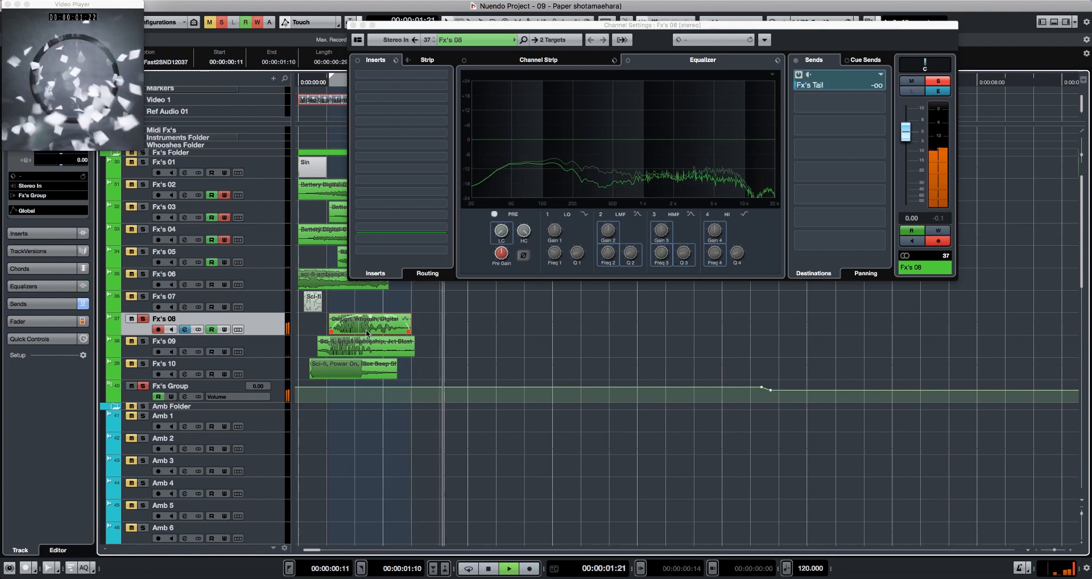
{"action": "key", "text": "space"}
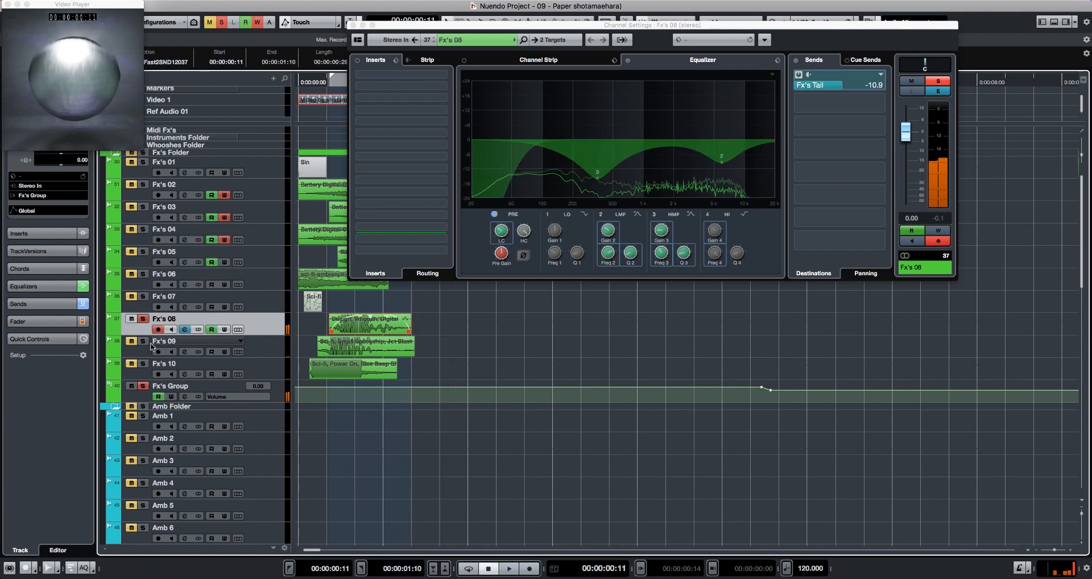
- Solo the Fx's 09 track, audition its spaceship jet blast clip and remove the clip
{"action": "left_click", "coordinate": [145, 344], "text": "super"}
{"action": "key", "text": "space"}
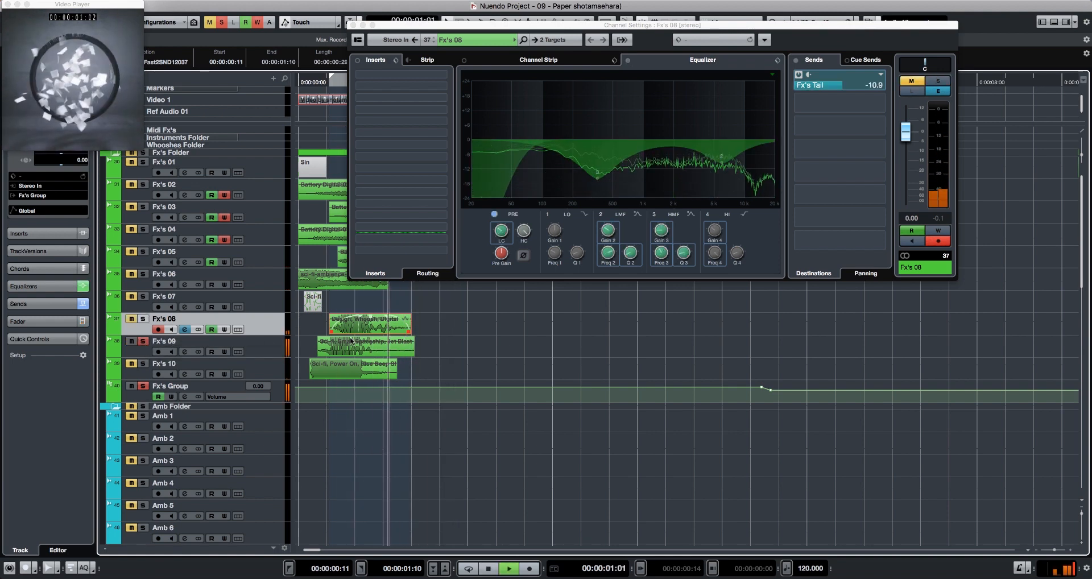
{"action": "key", "text": "space"}
{"action": "left_click", "coordinate": [366, 352]}
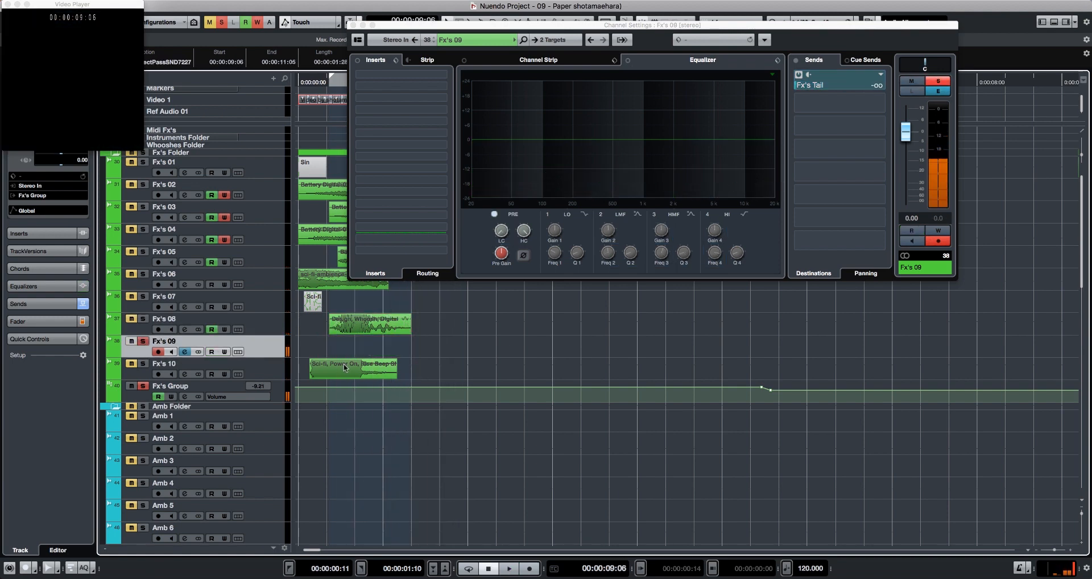
- Audition the Fx's 10 power-on clip, move it to start at 00:00:02:11, replay it and mute the clip
{"action": "left_click", "coordinate": [346, 369]}
{"action": "key", "text": "space"}
{"action": "key", "text": "space"}
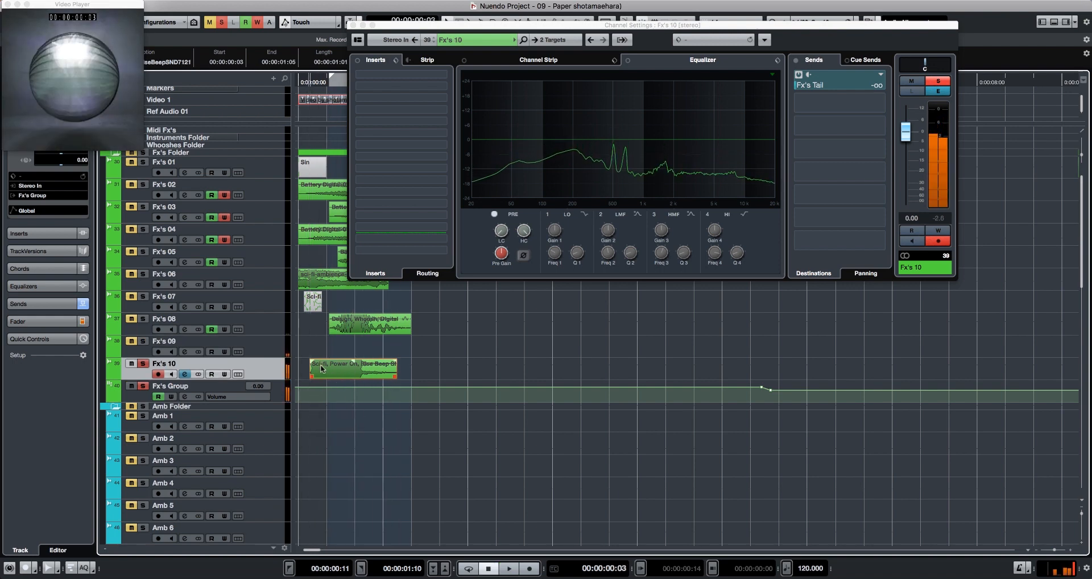
{"action": "left_click_drag", "start_coordinate": [325, 368], "coordinate": [687, 371]}
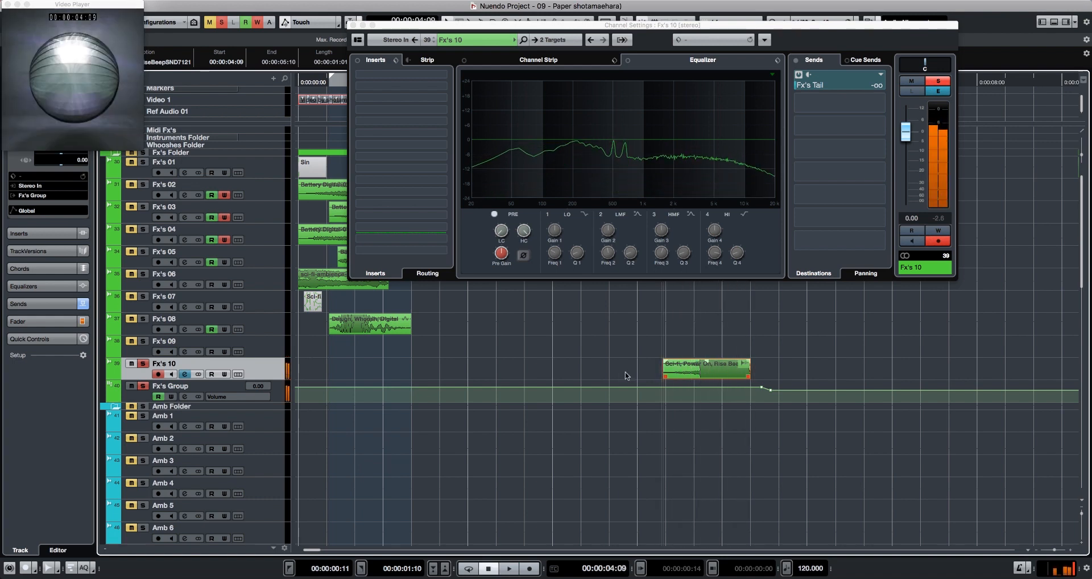
{"action": "left_click_drag", "start_coordinate": [706, 365], "coordinate": [541, 371]}
{"action": "key", "text": "space"}
{"action": "key", "text": "space"}
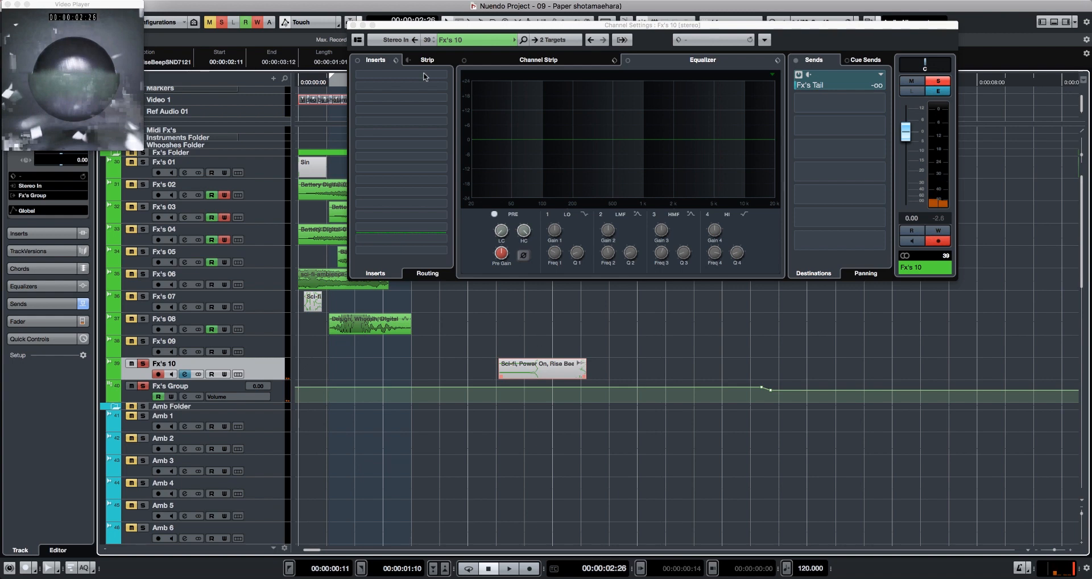
- Close the channel settings, turn off solo and automation writing on the Fx's tracks and play the full mix from the start
{"action": "key", "text": "g"}
{"action": "left_click", "coordinate": [353, 26]}
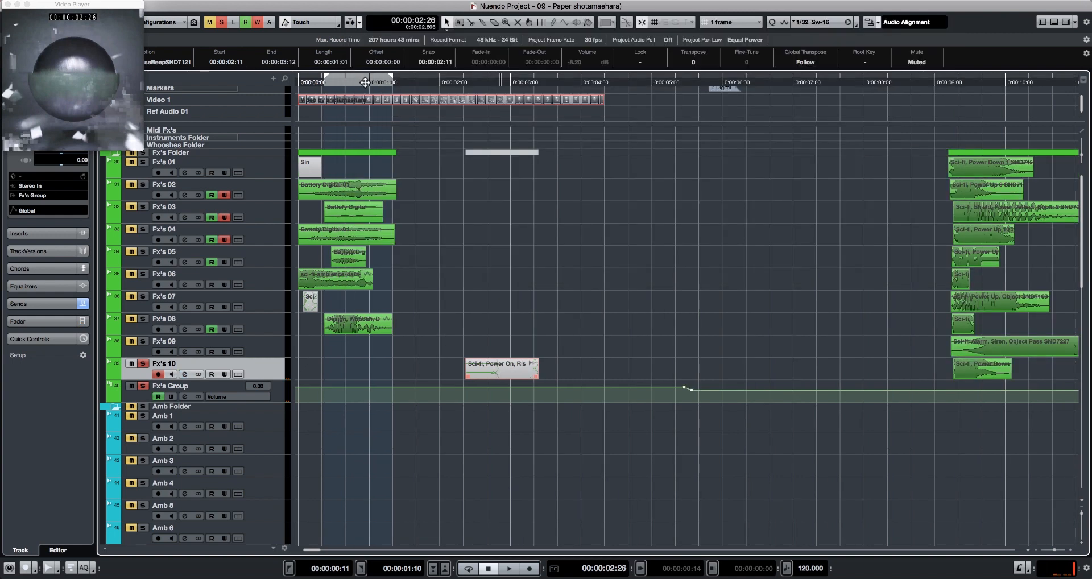
{"action": "key", "text": "Home"}
{"action": "key", "text": "h"}
{"action": "key", "text": "h"}
{"action": "key", "text": "h"}
{"action": "key", "text": "h"}
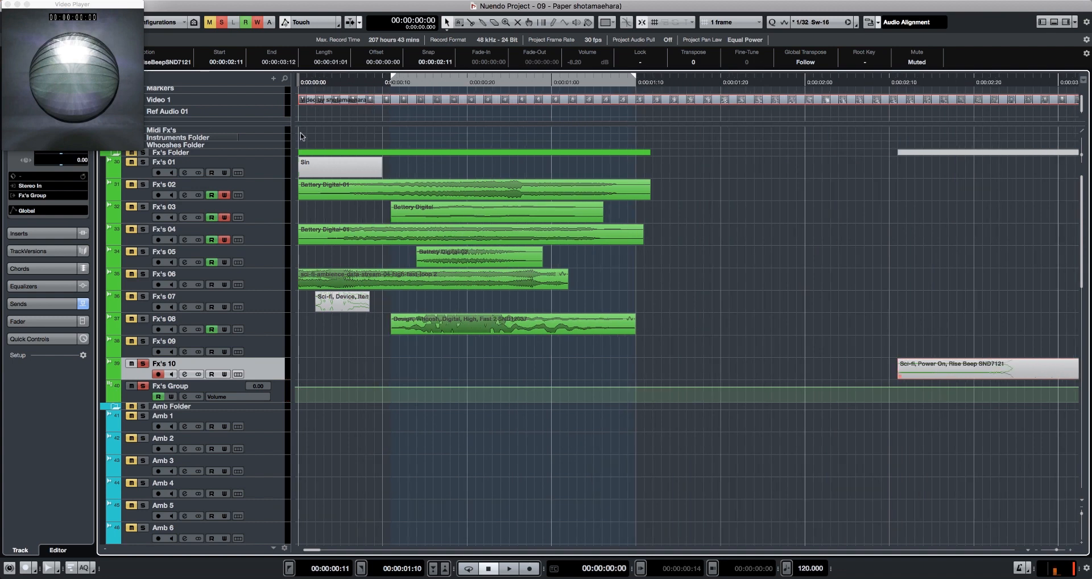
{"action": "key", "text": "s"}
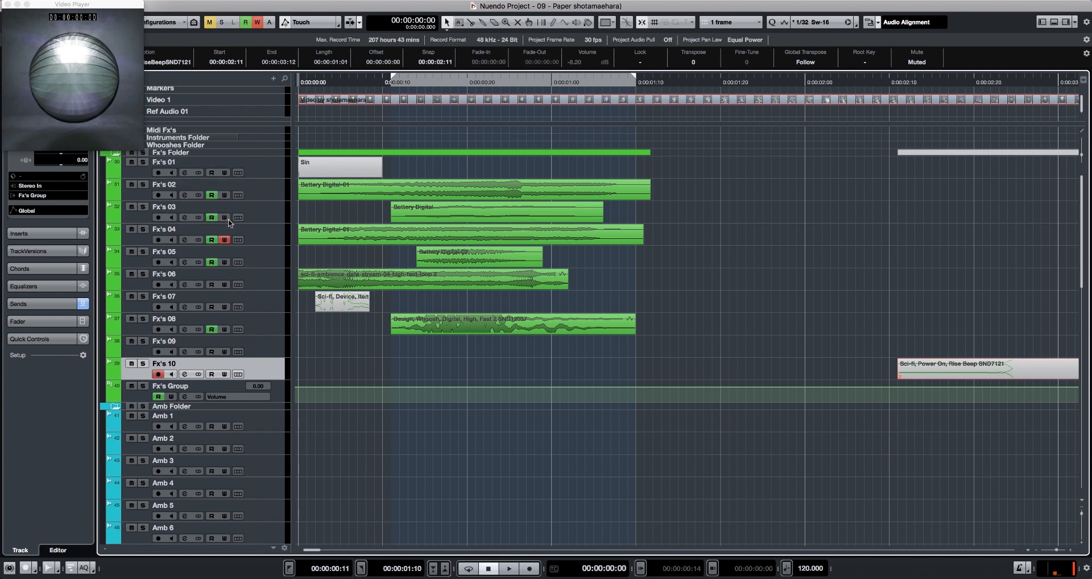
{"action": "key", "text": "space"}
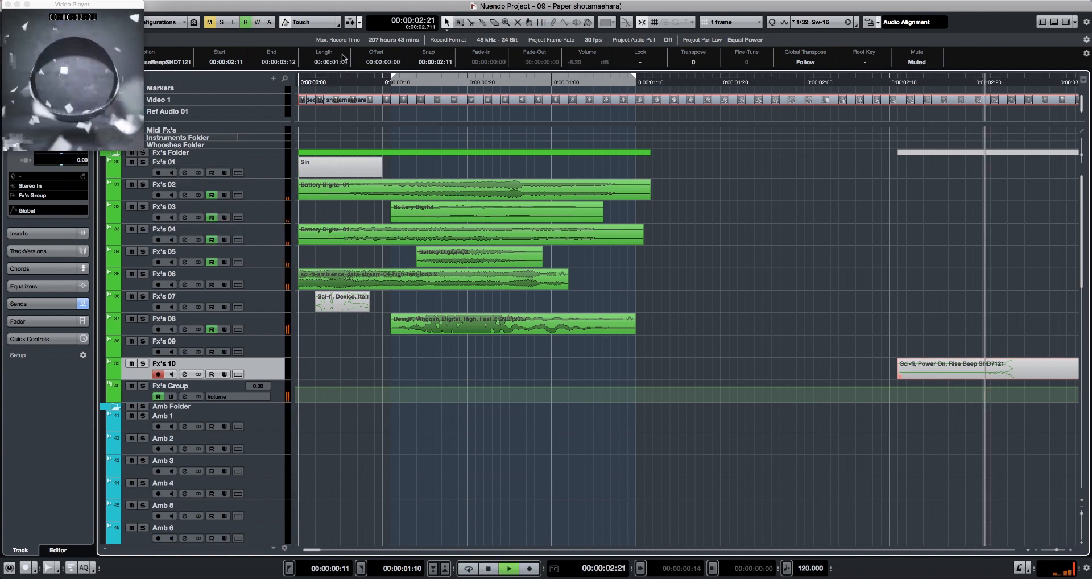
{"action": "key", "text": "space"}
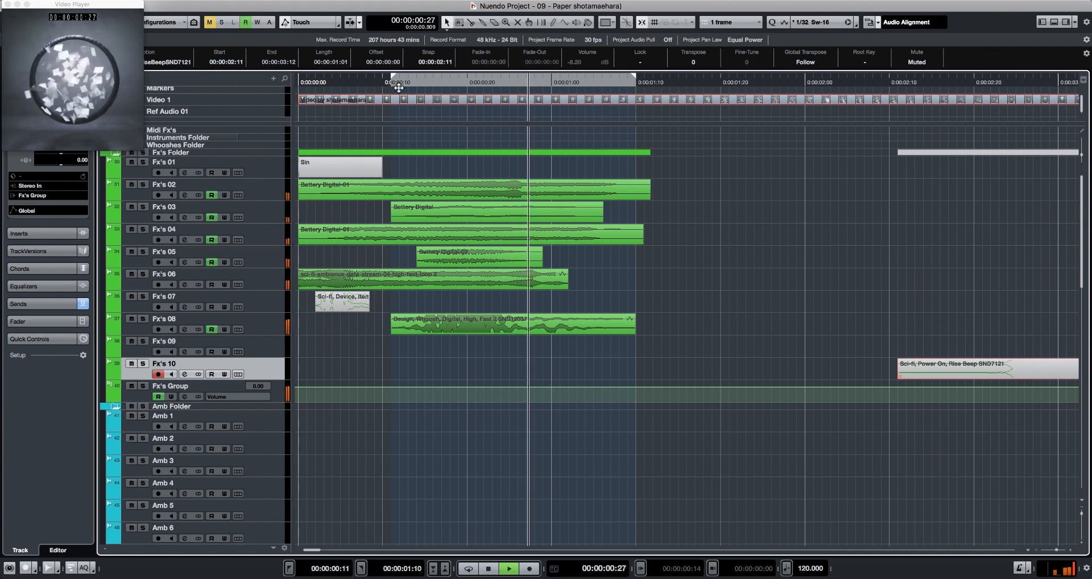
- Select the Fx's 08 whoosh clip and audition it within the mix from its start at 00:00:00:11
{"action": "key", "text": "space"}
{"action": "key", "text": "l"}
{"action": "key", "text": "space"}
{"action": "left_click", "coordinate": [510, 320]}
{"action": "key", "text": "space"}
{"action": "key", "text": "l"}
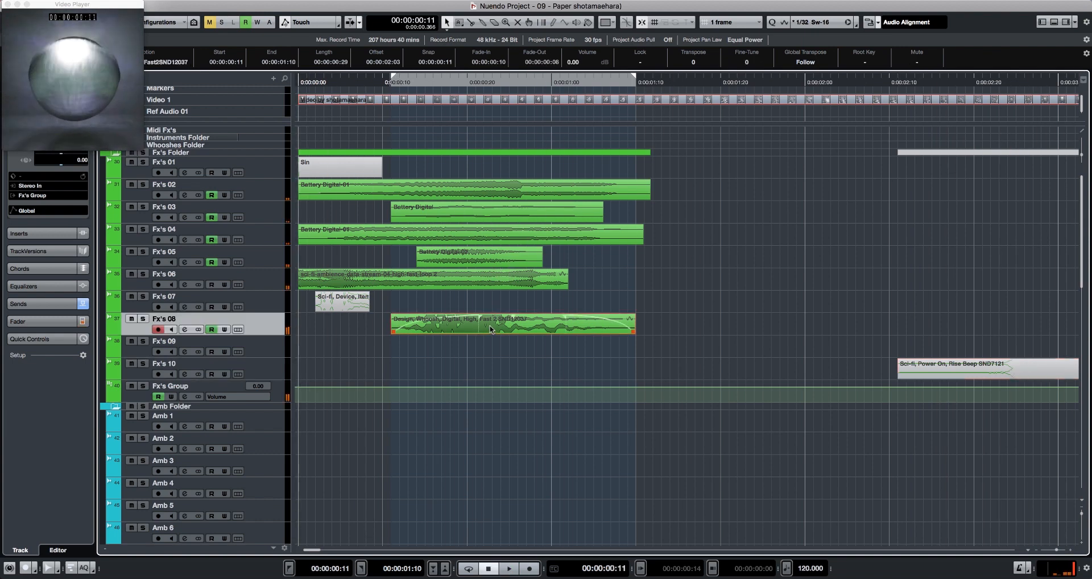
{"action": "key", "text": "space"}
{"action": "key", "text": "space"}
{"action": "key", "text": "l"}
{"action": "key", "text": "space"}
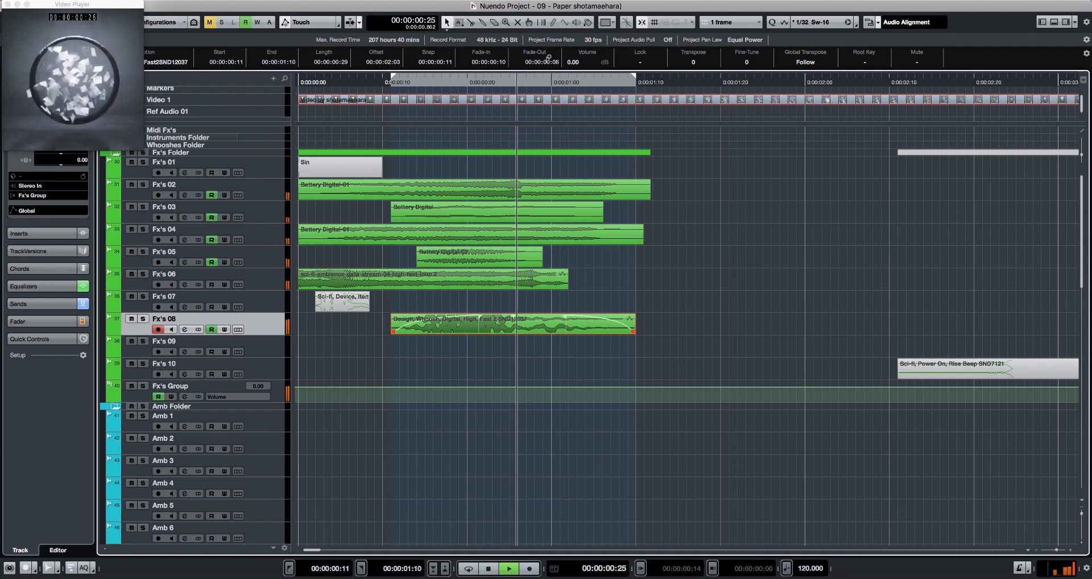
- Lower the Fx's 08 whoosh clip's volume to -12.00 dB and replay it within the mix
{"action": "scroll", "coordinate": [590, 63], "scroll_direction": "down", "scroll_amount": 7}
{"action": "key", "text": "space"}
{"action": "key", "text": "l"}
{"action": "key", "text": "space"}
{"action": "scroll", "coordinate": [589, 67], "scroll_direction": "down", "scroll_amount": 5}
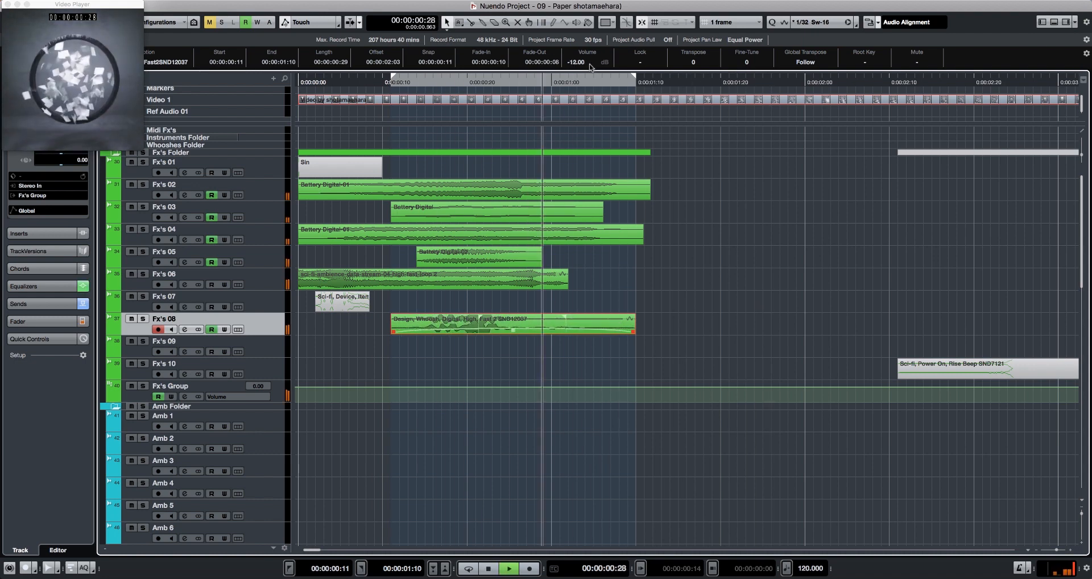
{"action": "key", "text": "space"}
{"action": "key", "text": "l"}
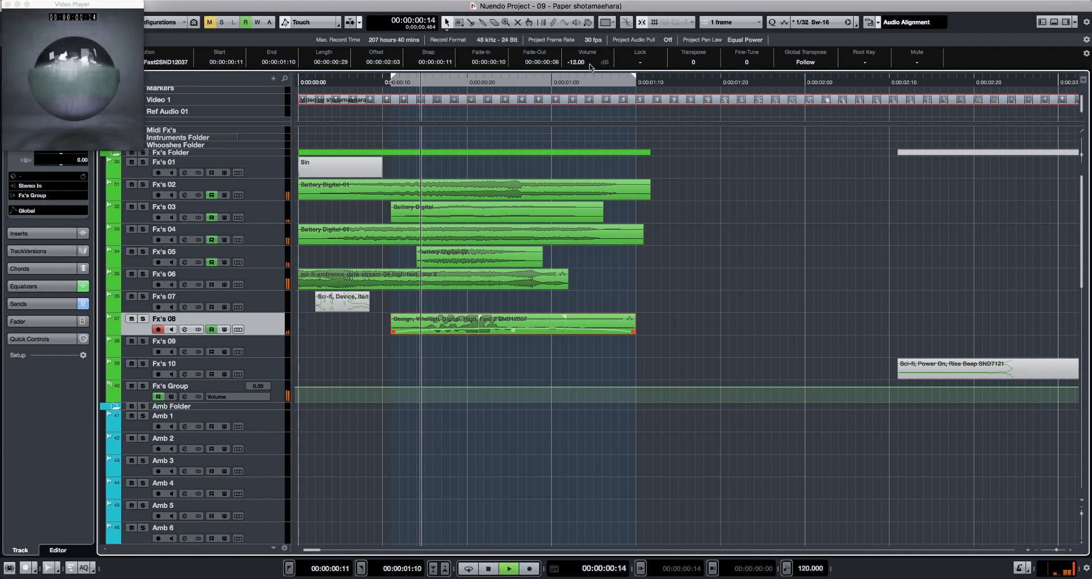
{"action": "key", "text": "space"}
{"action": "key", "text": "l"}
- Lengthen the Fx's 06 data-stream clip's fade-in to 00:00:00:13, trim its start to 00:00:00:09 and replay it
{"action": "left_click", "coordinate": [306, 280]}
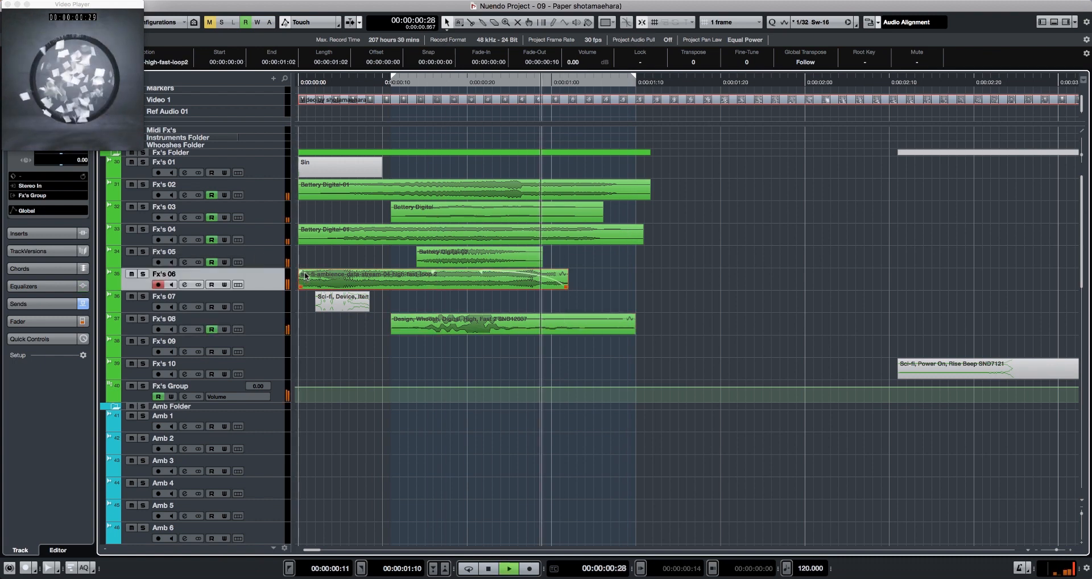
{"action": "left_click_drag", "start_coordinate": [305, 272], "coordinate": [364, 273]}
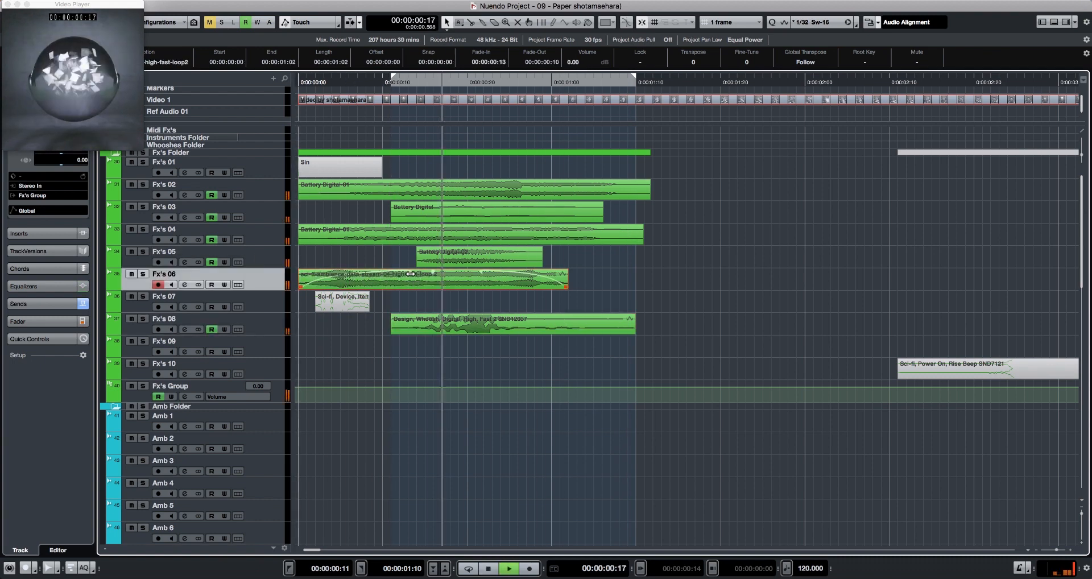
{"action": "key", "text": "space"}
{"action": "left_click_drag", "start_coordinate": [301, 286], "coordinate": [381, 290]}
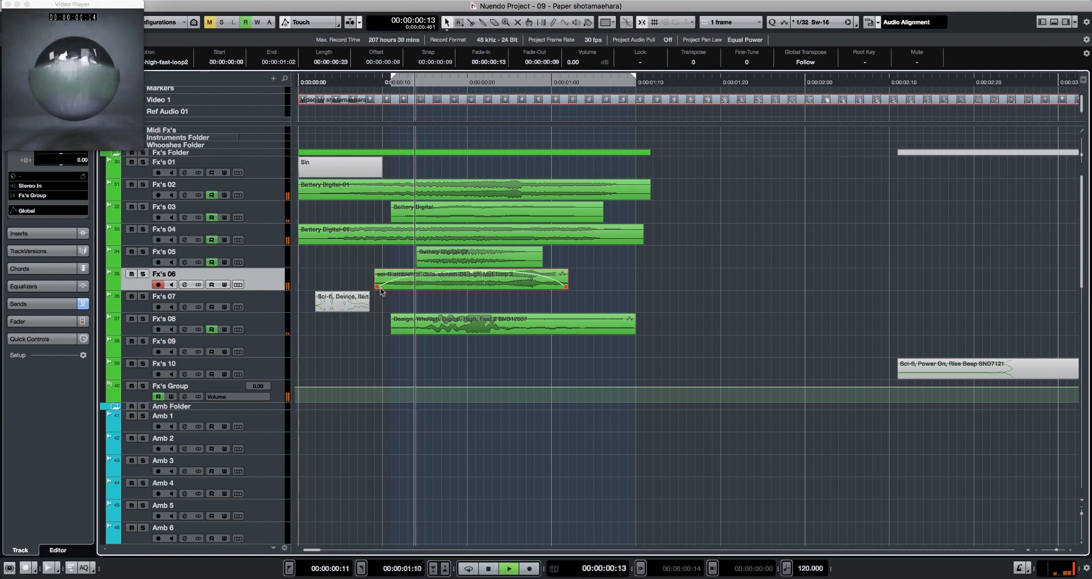
{"action": "key", "text": "space"}
- Lower the Fx's 06 data-stream clip's volume to -8.00 dB and replay it within the mix
{"action": "left_click", "coordinate": [407, 233]}
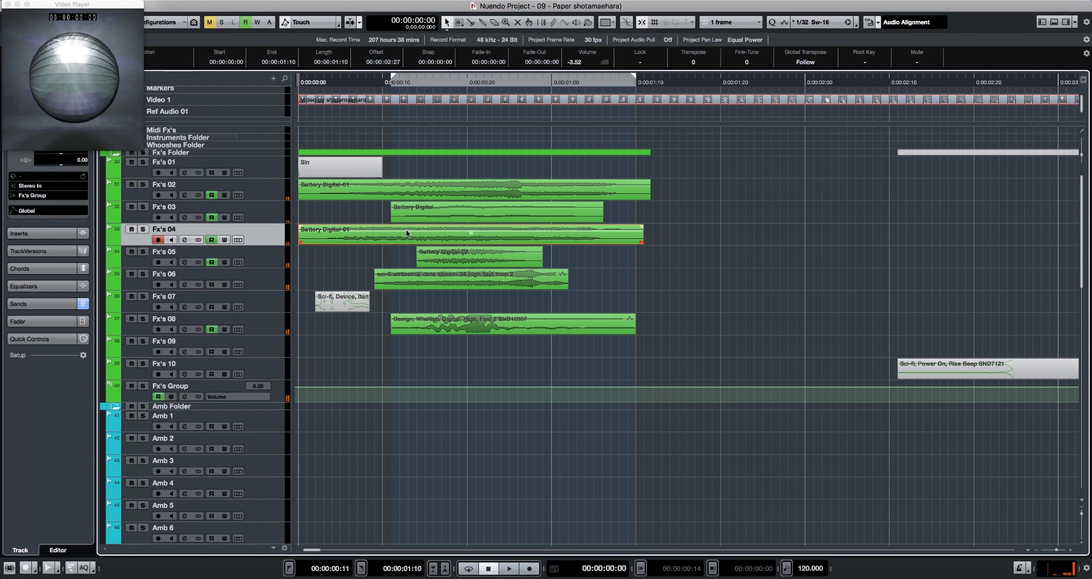
{"action": "key", "text": "space"}
{"action": "left_click_drag", "start_coordinate": [359, 277], "coordinate": [474, 280]}
{"action": "key", "text": "space"}
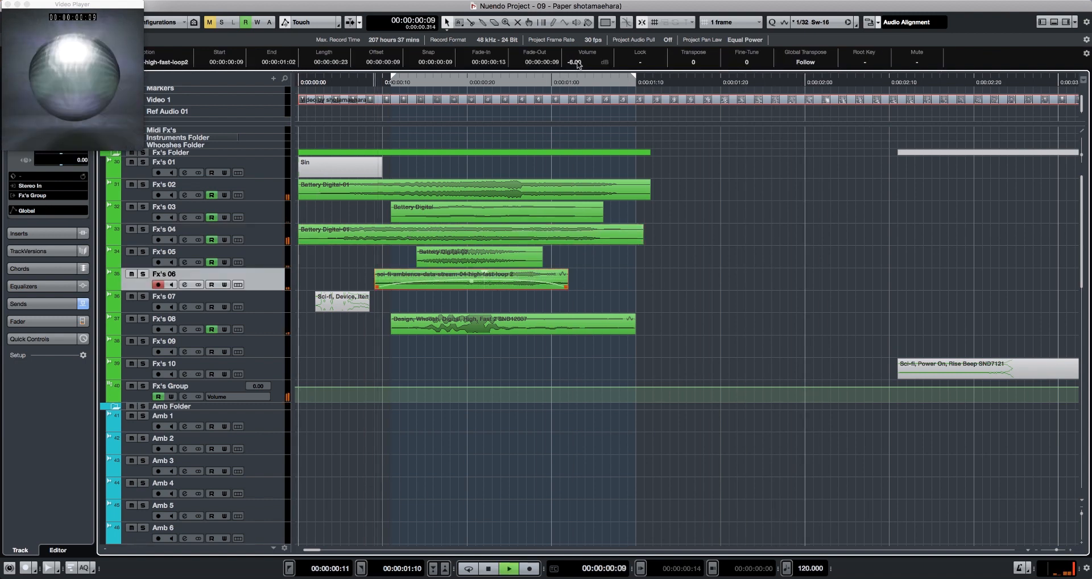
{"action": "key", "text": "space"}
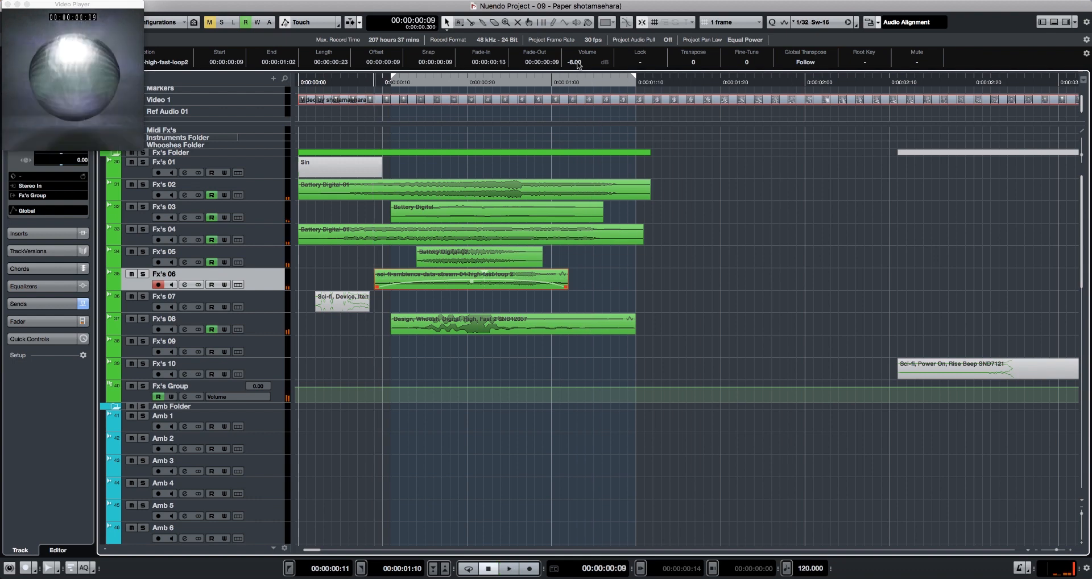
- Nudge the Fx's 06 clip earlier until it starts at 00:00:00:02, replaying the mix between shifts
{"action": "key", "text": "super+Left"}
{"action": "key", "text": "super+Left"}
{"action": "key", "text": "super+Left"}
{"action": "key", "text": "space"}
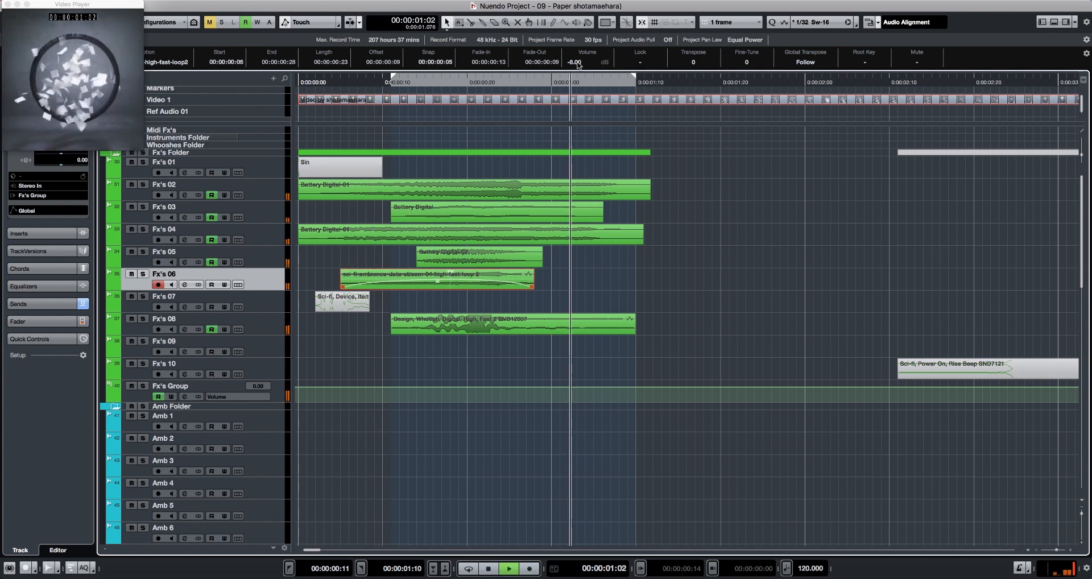
{"action": "key", "text": "space"}
{"action": "key", "text": "super+Left"}
{"action": "key", "text": "space"}
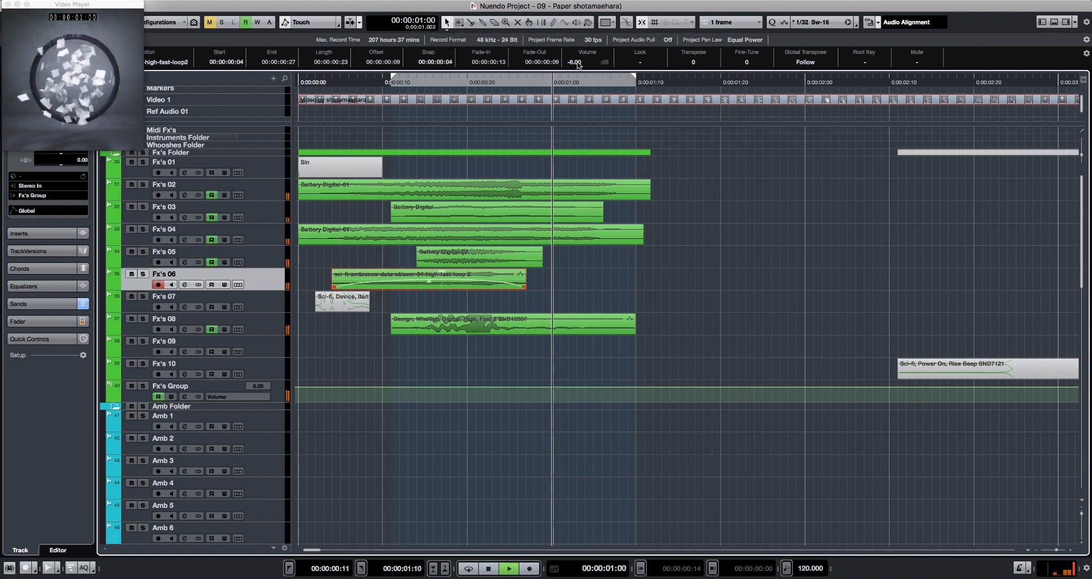
{"action": "key", "text": "space"}
{"action": "key", "text": "super+Left"}
{"action": "key", "text": "super+Left"}
{"action": "key", "text": "space"}
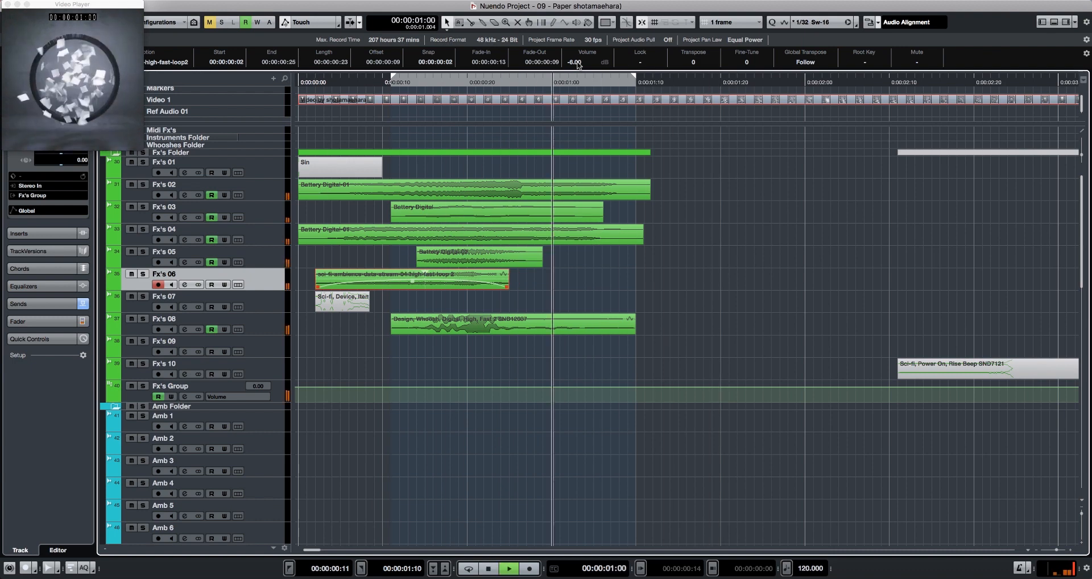
{"action": "key", "text": "space"}
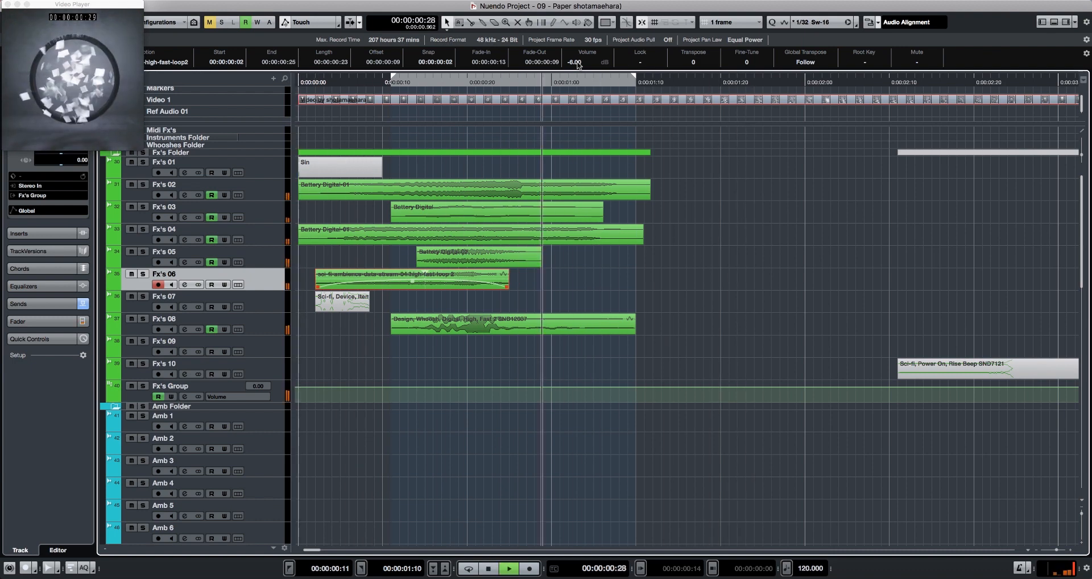
{"action": "key", "text": "space"}
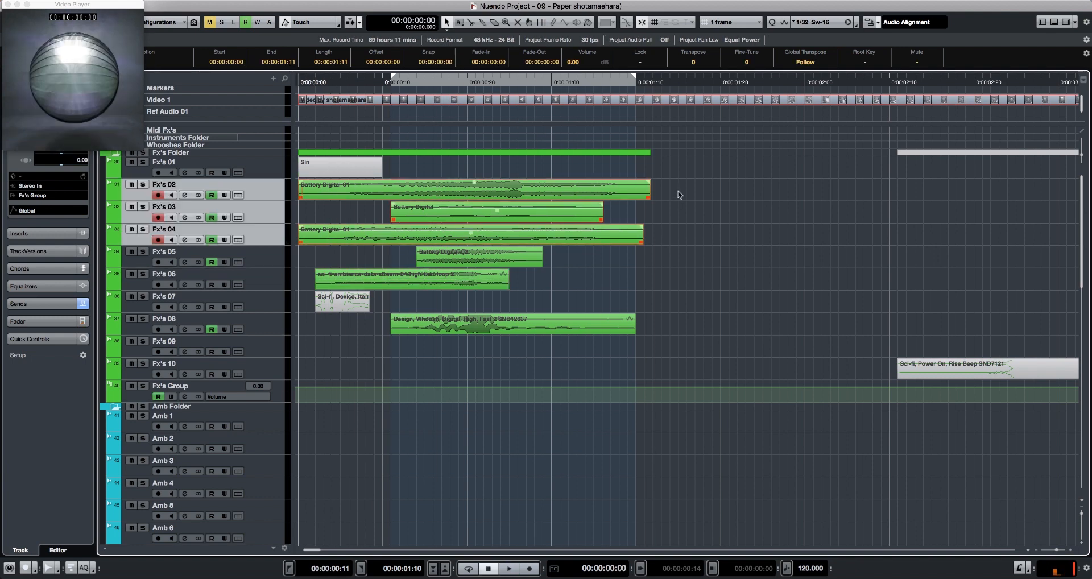
- Loop the range of the Fx's 02 to Fx's 04 clips with automation writing on, and open the Fx's 02 channel settings
{"action": "left_click", "coordinate": [658, 198]}
{"action": "left_click_drag", "start_coordinate": [556, 241], "coordinate": [556, 241]}
{"action": "key", "text": "p"}
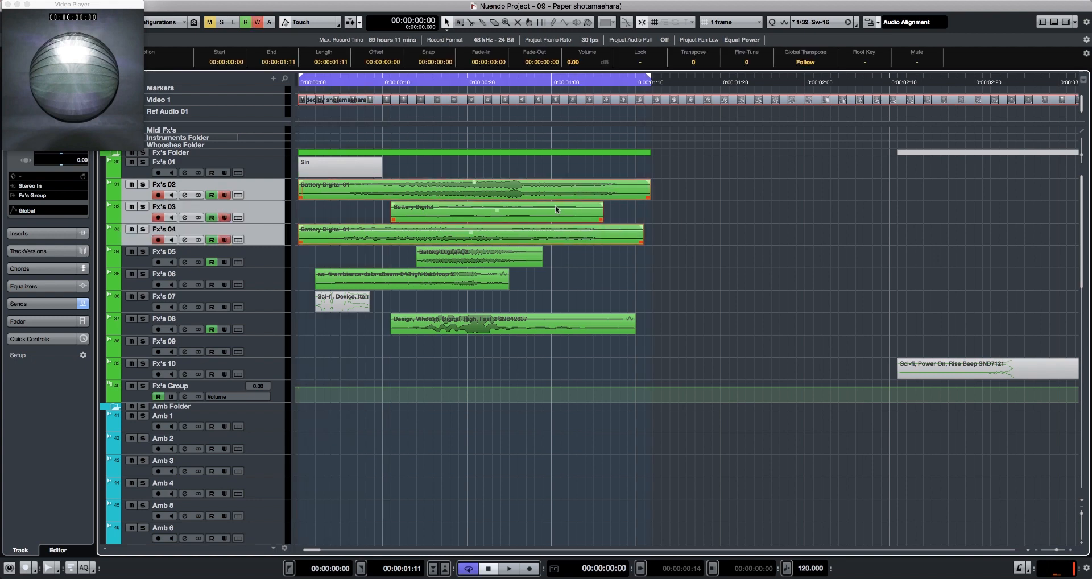
{"action": "key", "text": "e"}
{"action": "left_click_drag", "start_coordinate": [667, 32], "coordinate": [683, 252]}
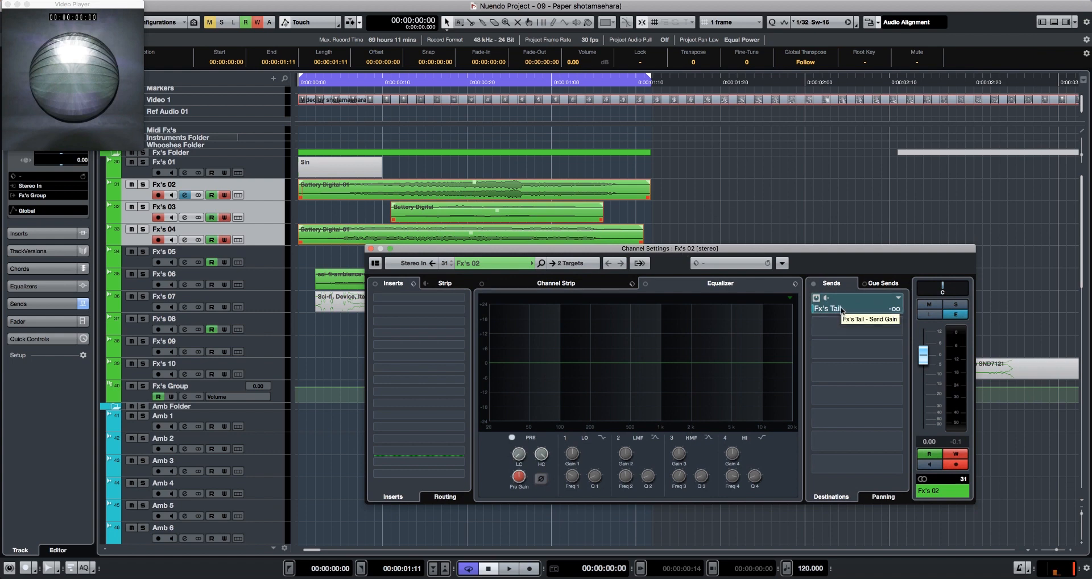
- Write an increasing Fx's Tail send for Fx's 02 to Fx's 04 during playback, and turn off automation writing and looping
{"action": "key", "text": "space"}
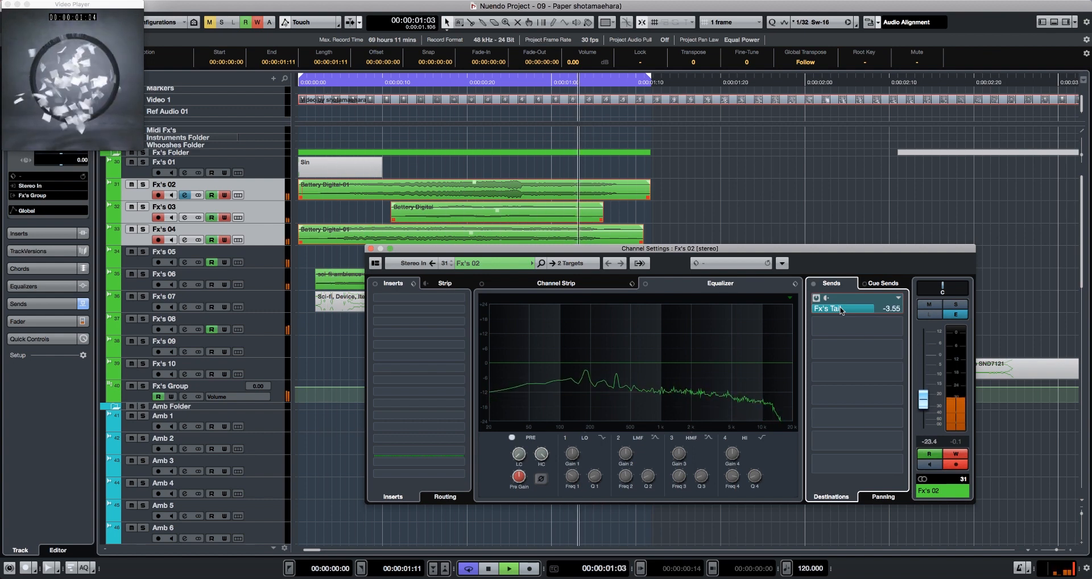
{"action": "key", "text": "w"}
{"action": "key", "text": "KP_Divide"}
{"action": "key", "text": "space"}
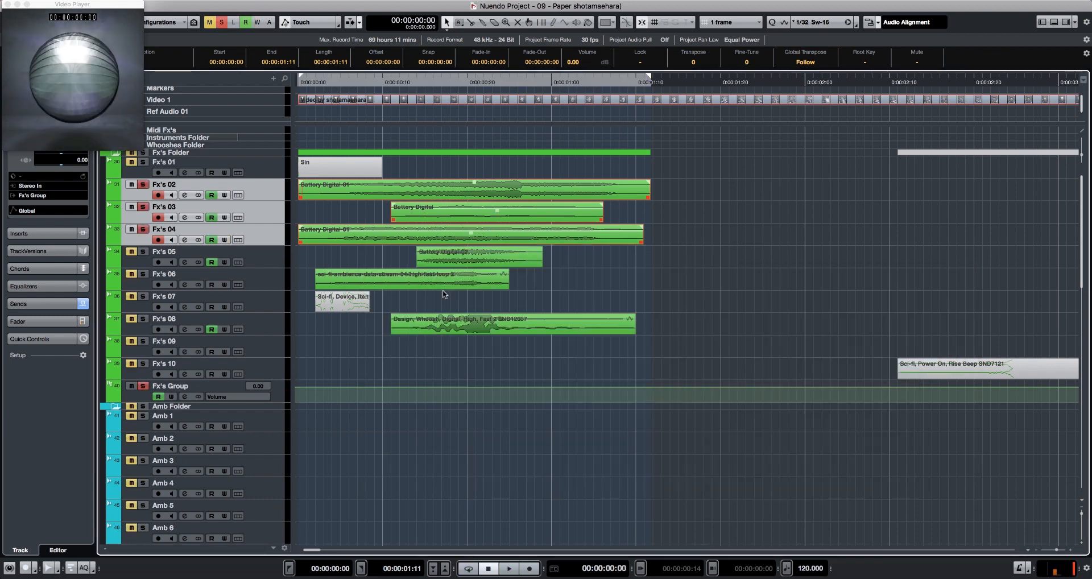
- Play the soloed Fx's mix from the start, and review it again with the video in full screen
{"action": "key", "text": "space"}
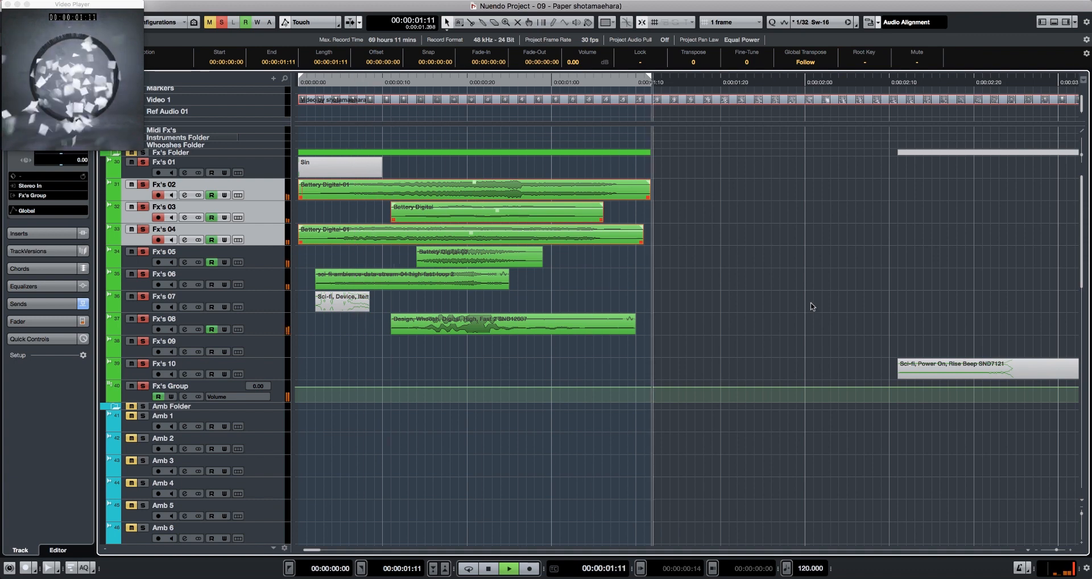
{"action": "key", "text": "space"}
{"action": "left_click", "coordinate": [125, 120]}
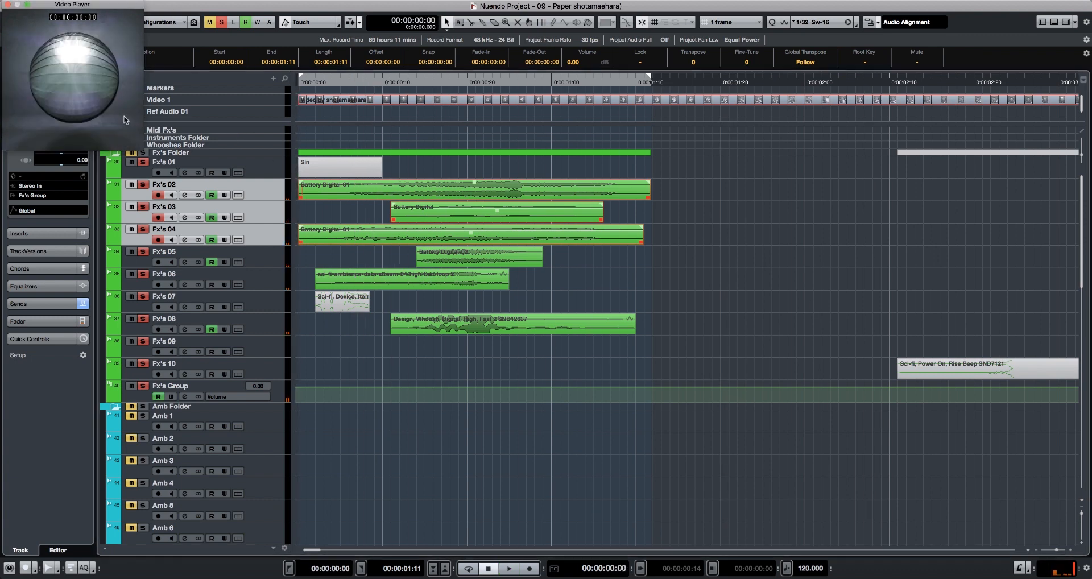
{"action": "double_click", "coordinate": [125, 119]}
{"action": "key", "text": "space"}
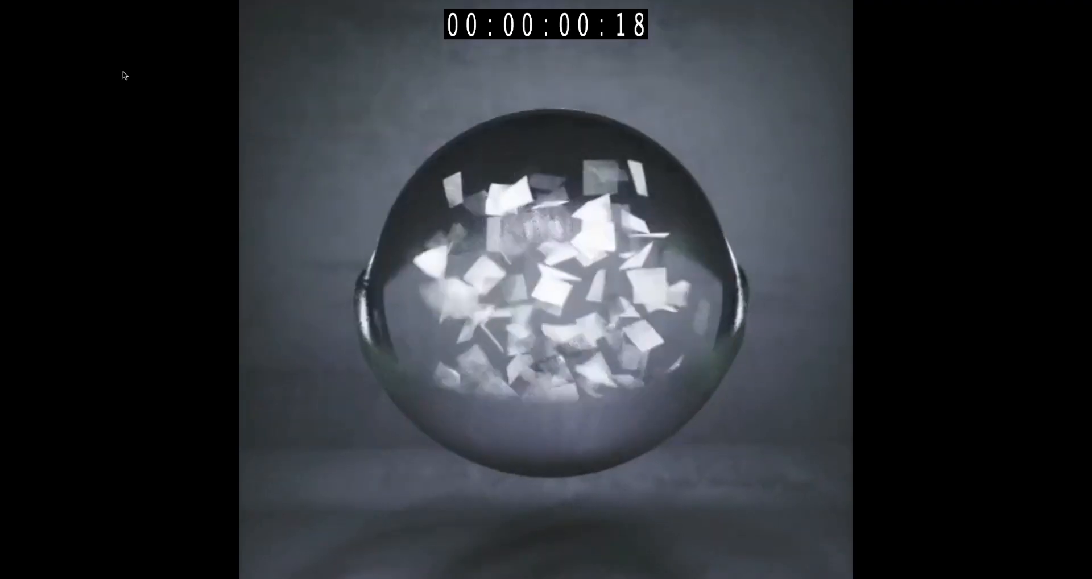
{"action": "key", "text": "space"}
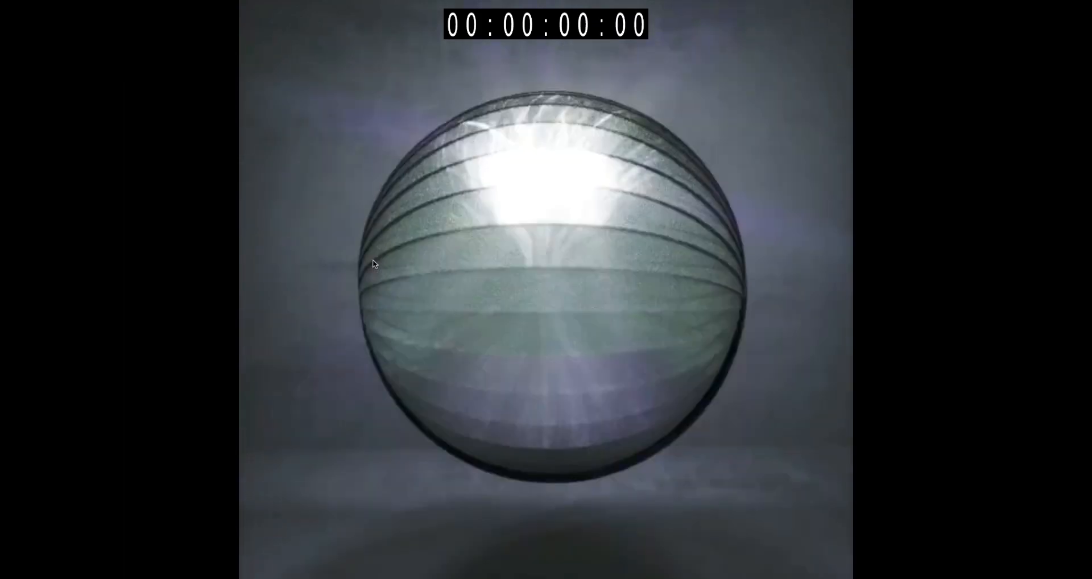
{"action": "key", "text": "F8"}
- Scrub the video to 00:00:00:24 and select the tracks Amb 1 through Amb 6
{"action": "key", "text": "g"}
{"action": "key", "text": "space"}
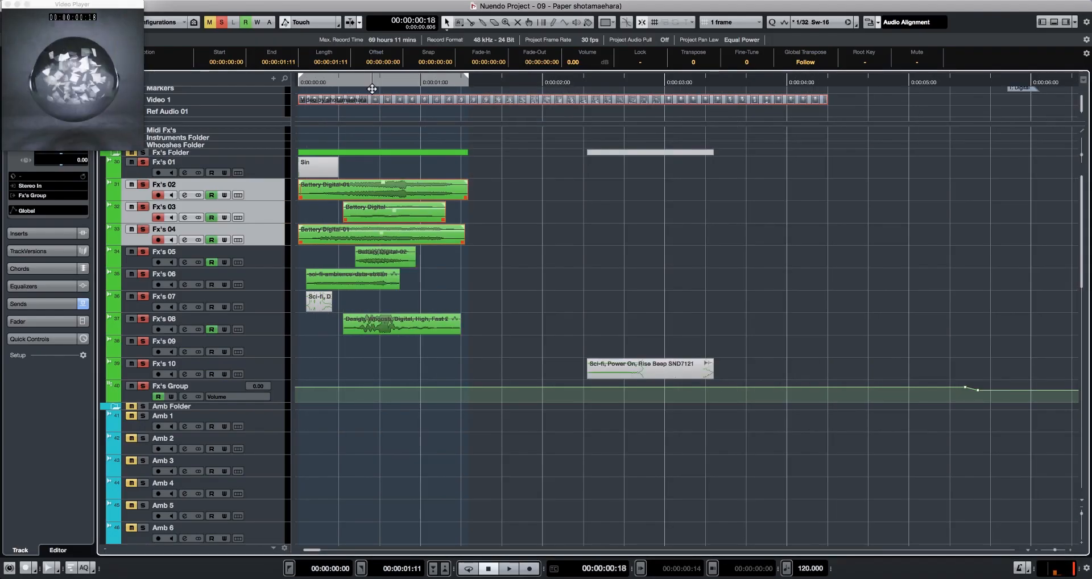
{"action": "left_click_drag", "start_coordinate": [412, 90], "coordinate": [394, 86]}
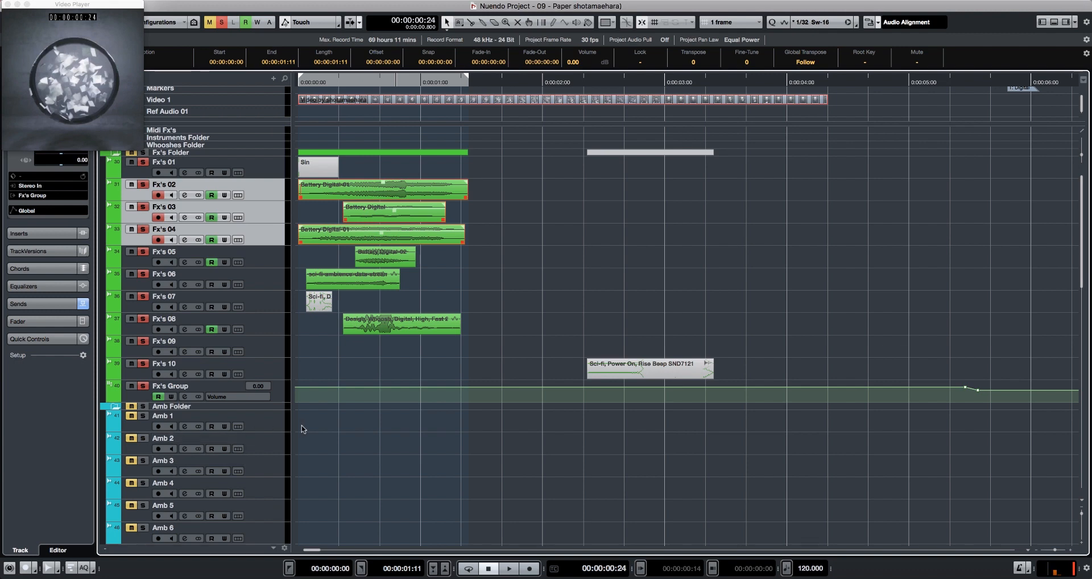
{"action": "left_click", "coordinate": [278, 420]}
{"action": "scroll", "coordinate": [275, 440], "scroll_direction": "down", "scroll_amount": 3}
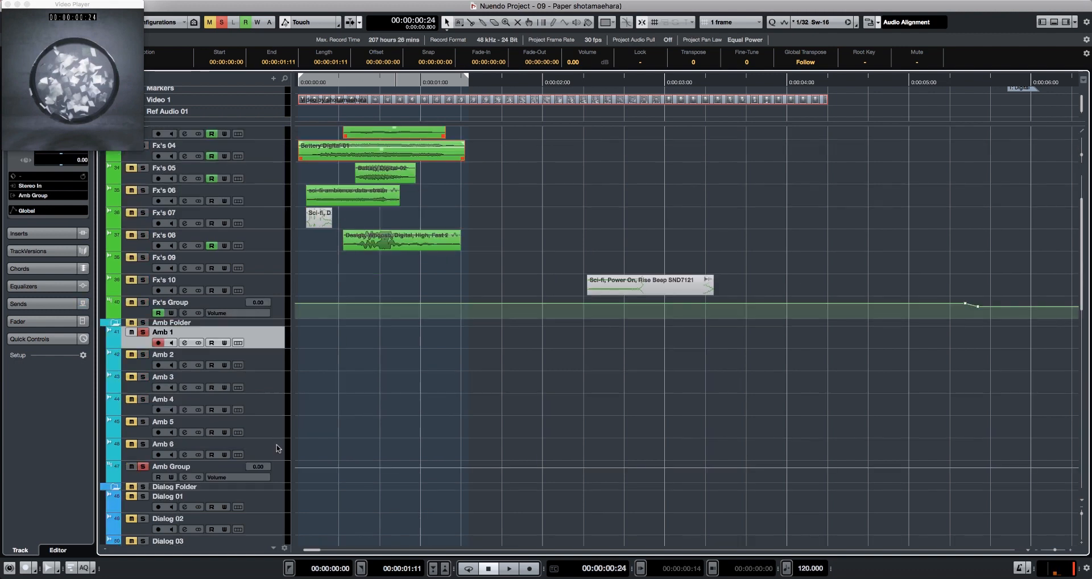
{"action": "left_click", "coordinate": [275, 451], "text": "shift"}
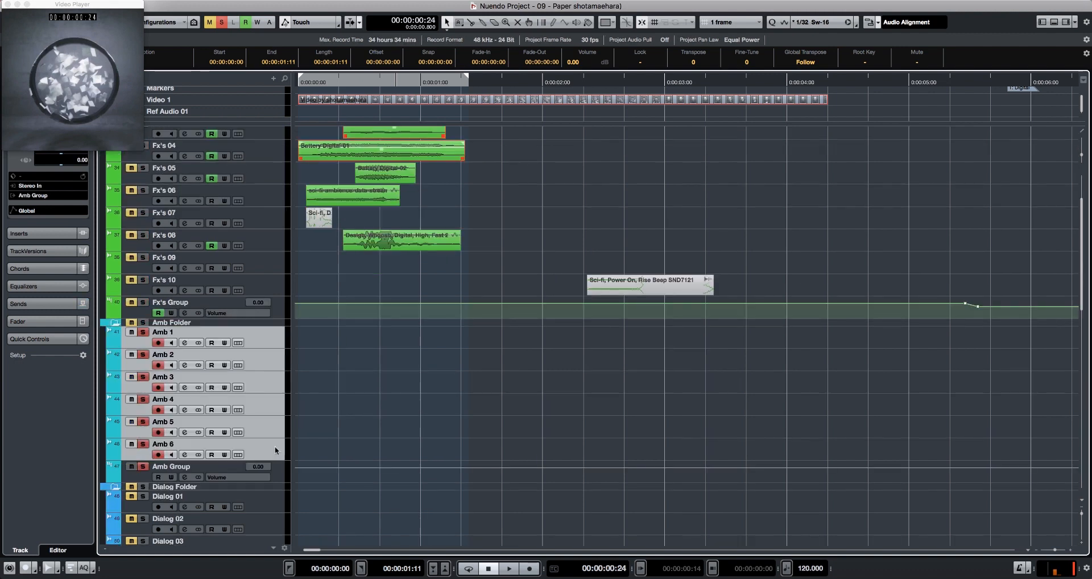
{"action": "left_click", "coordinate": [271, 345]}
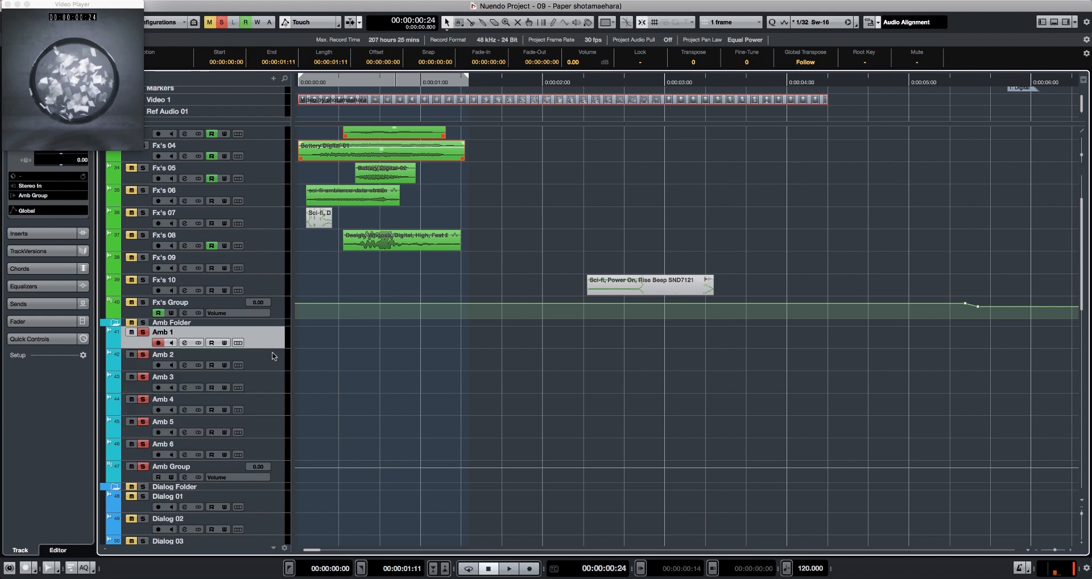
{"action": "left_click", "coordinate": [277, 452], "text": "shift"}
- Go to 00:00:14:26 on the timeline and examine the group of paper effect clips on the Fx's tracks
{"action": "key", "text": "g"}
{"action": "key", "text": "g"}
{"action": "key", "text": "g"}
{"action": "key", "text": "g"}
{"action": "key", "text": "g"}
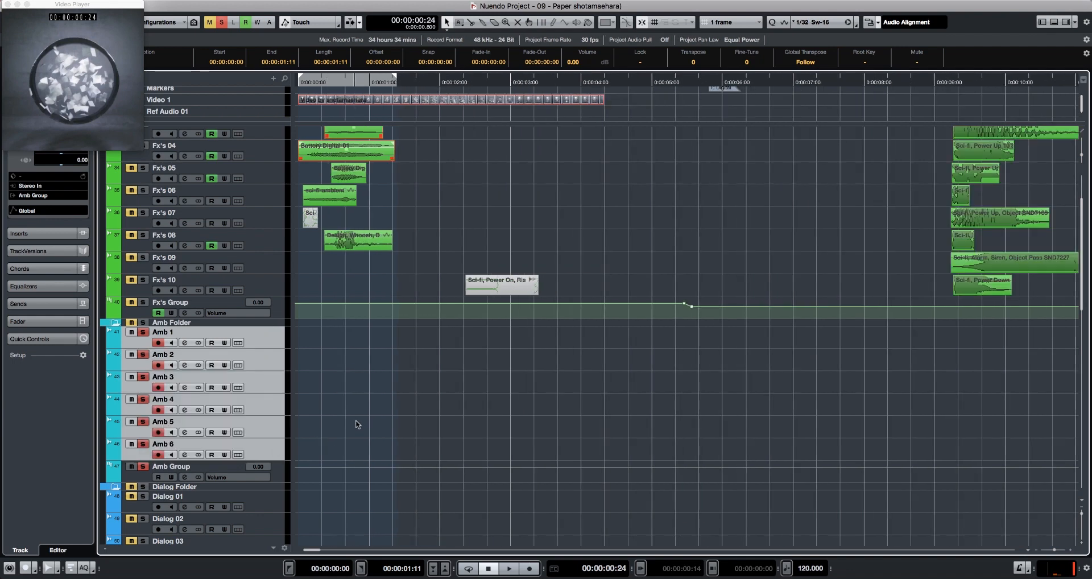
{"action": "key", "text": "g"}
{"action": "key", "text": "g"}
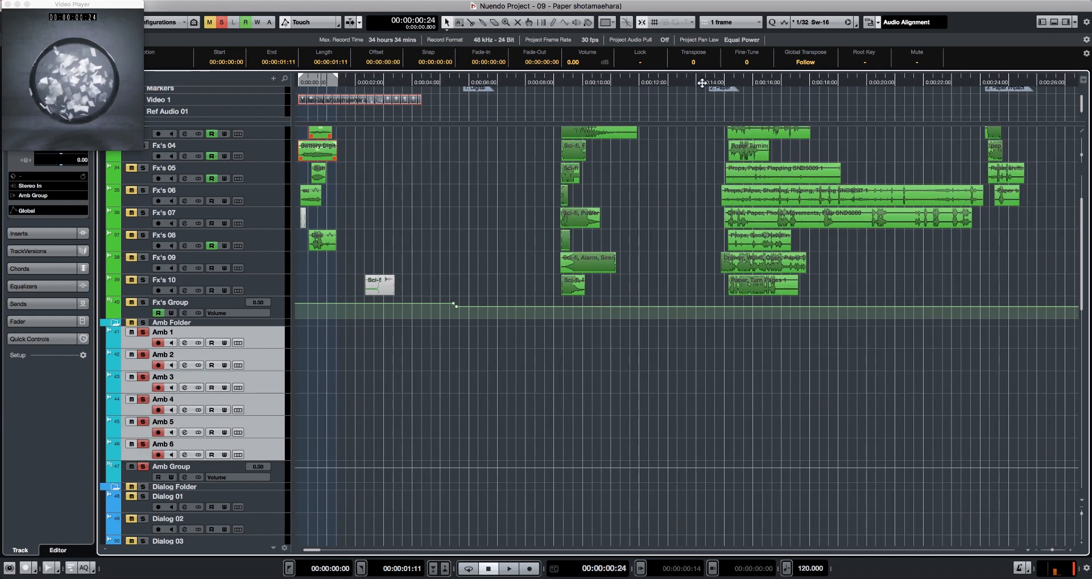
{"action": "left_click", "coordinate": [702, 83]}
{"action": "key", "text": "h"}
{"action": "key", "text": "h"}
{"action": "key", "text": "h"}
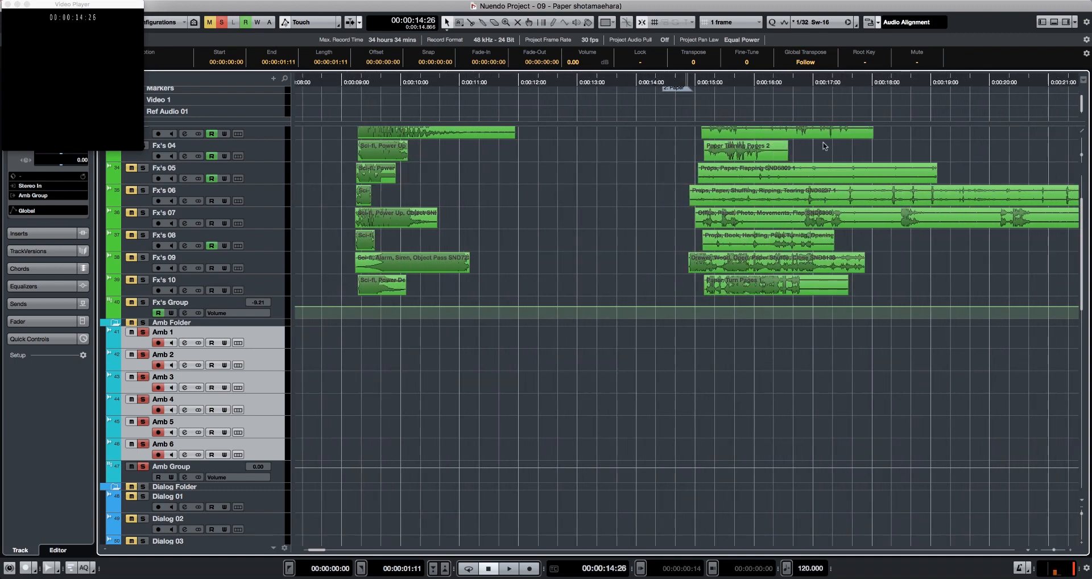
{"action": "left_click", "coordinate": [800, 133]}
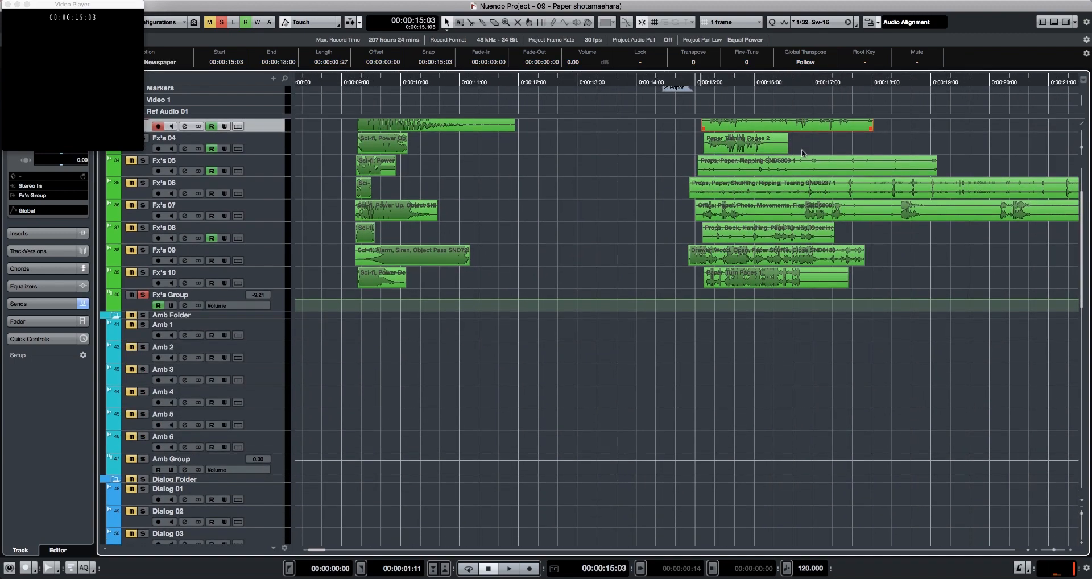
{"action": "scroll", "coordinate": [804, 153], "scroll_direction": "up", "scroll_amount": 3}
- Audition the paper clips on Fx's 01, Fx's 02 and Fx's 03 around 00:00:15:03
{"action": "left_click", "coordinate": [717, 162]}
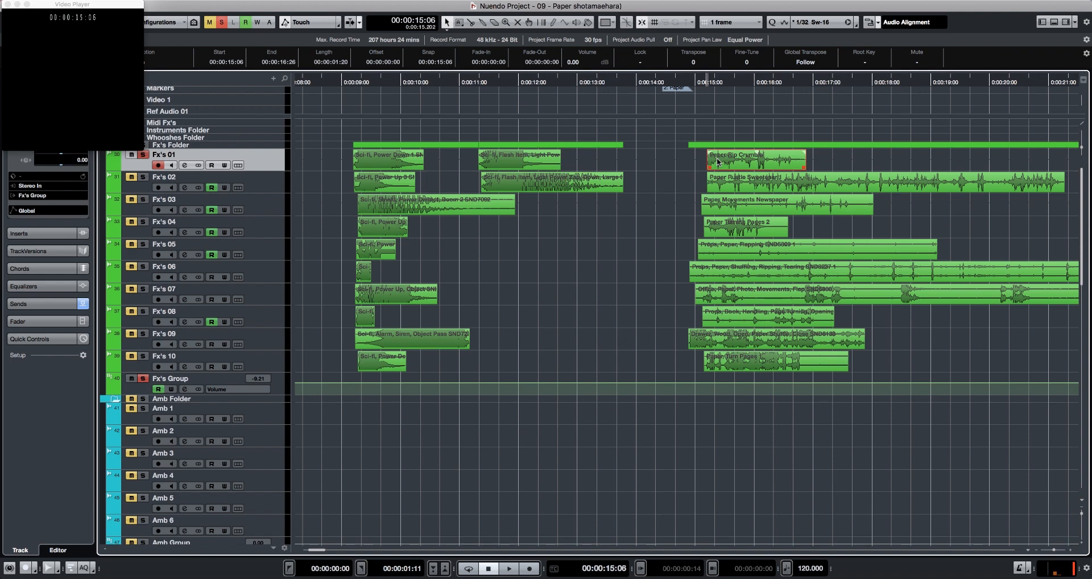
{"action": "key", "text": "g"}
{"action": "key", "text": "h"}
{"action": "key", "text": "h"}
{"action": "key", "text": "h"}
{"action": "left_click", "coordinate": [728, 184]}
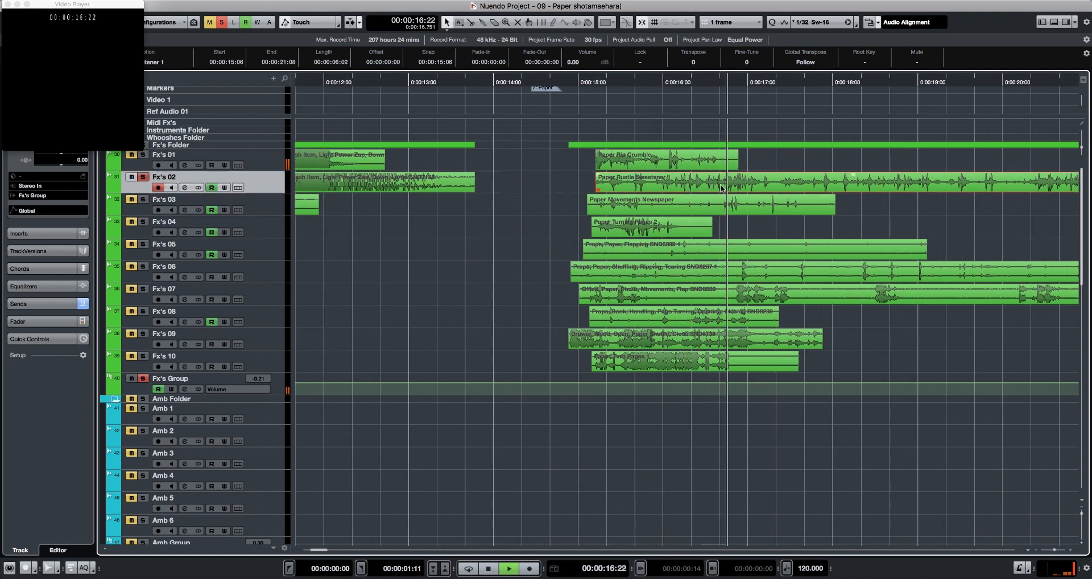
{"action": "left_click", "coordinate": [724, 205]}
{"action": "key", "text": "l"}
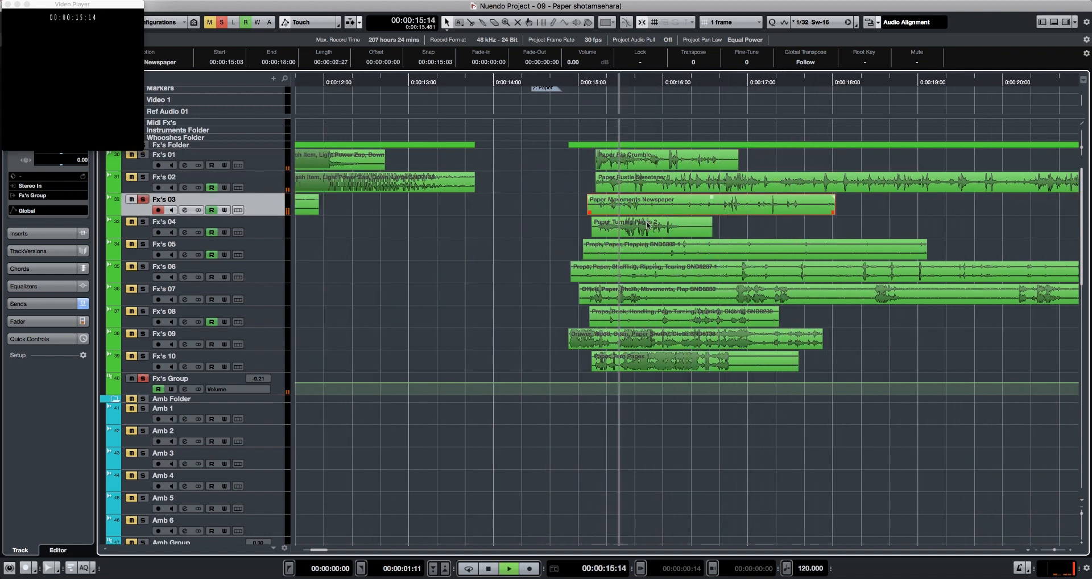
{"action": "key", "text": "space"}
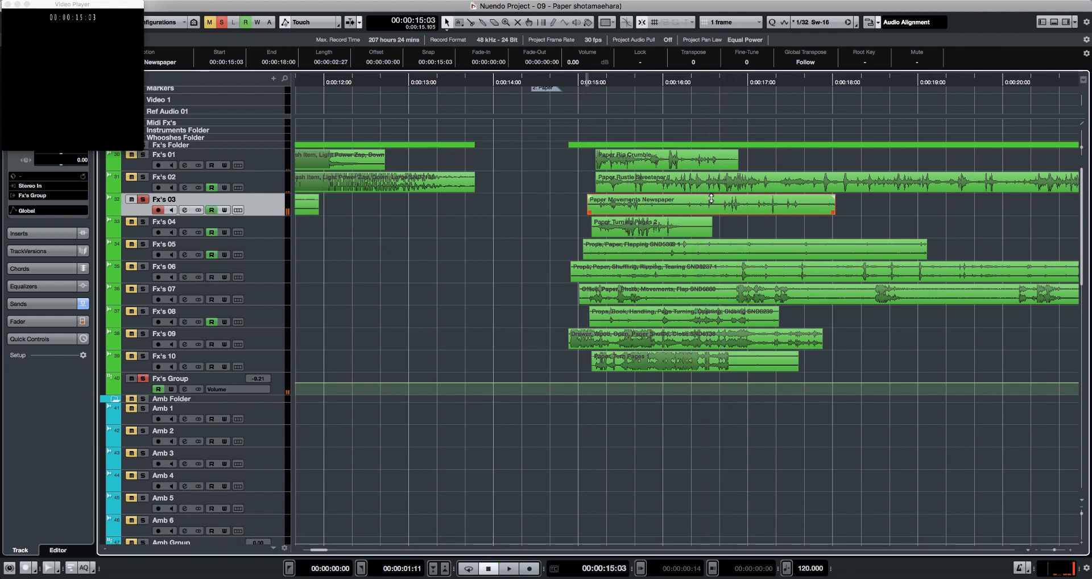
- Audition the Paper Turning Pages 2 clip on Fx's 04 from its start at 00:00:15:04
{"action": "left_click", "coordinate": [675, 235]}
{"action": "key", "text": "l"}
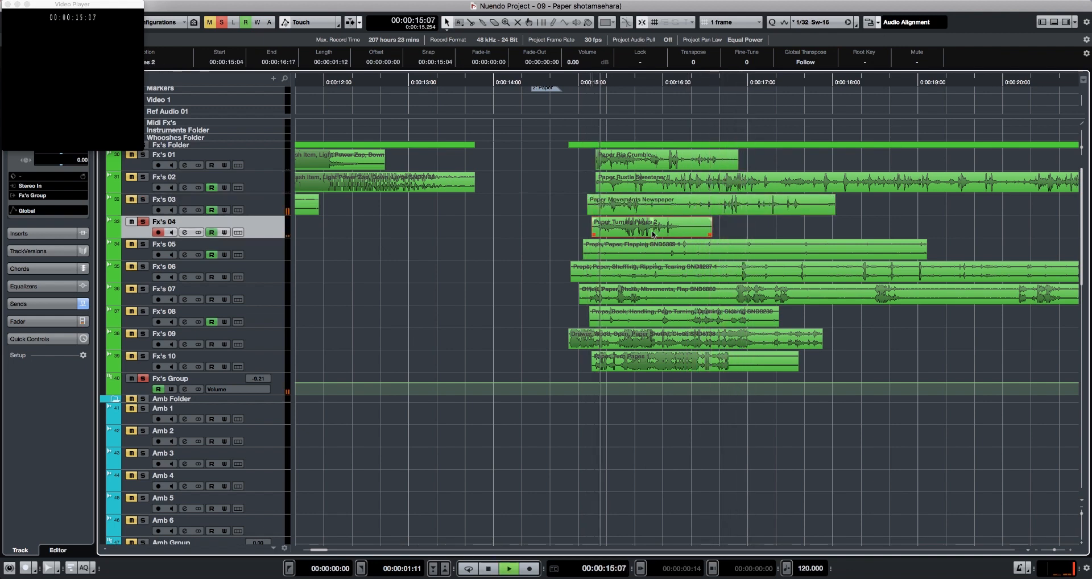
{"action": "key", "text": "g"}
{"action": "key", "text": "g"}
{"action": "key", "text": "g"}
{"action": "key", "text": "g"}
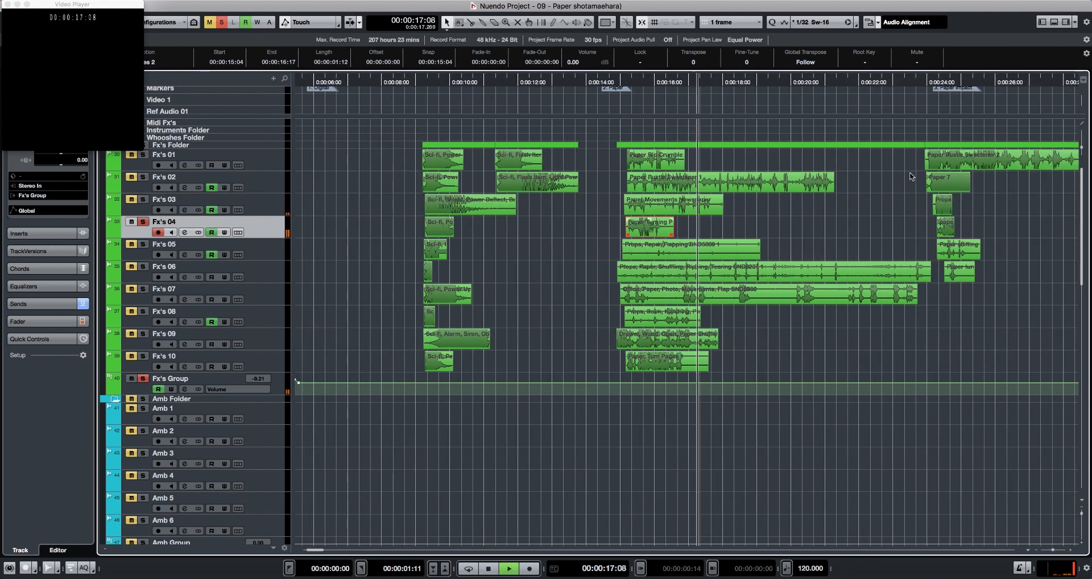
{"action": "key", "text": "space"}
- Audition the paper clips on Fx's 01 and Fx's 02 near 00:00:23:29
{"action": "left_click", "coordinate": [932, 165]}
{"action": "key", "text": "l"}
{"action": "key", "text": "space"}
{"action": "left_click", "coordinate": [944, 179]}
{"action": "key", "text": "space"}
{"action": "key", "text": "l"}
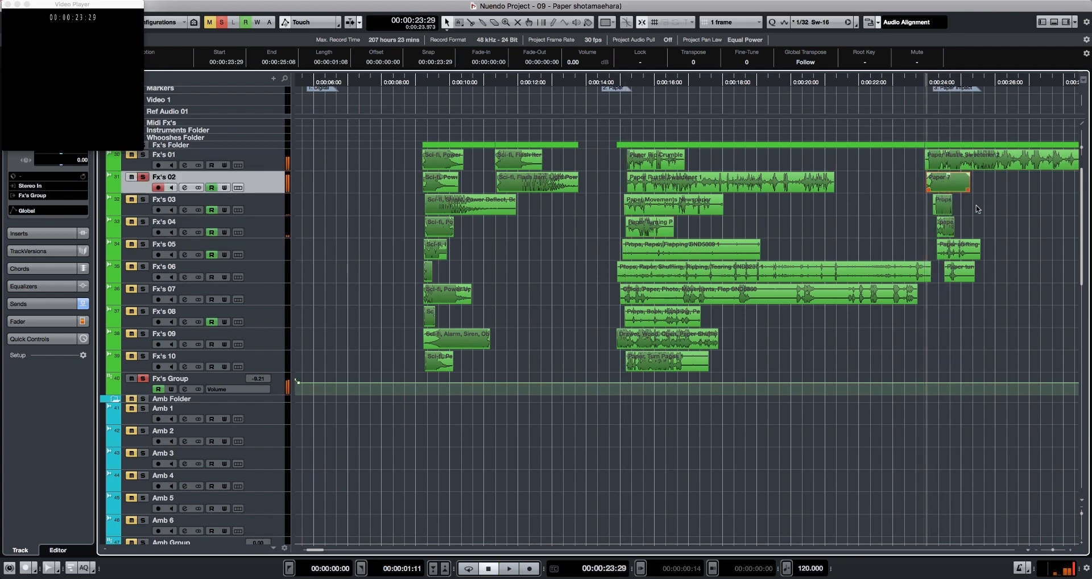
- Audition the short paper clips on Fx's 03 to Fx's 06 around 00:00:24:08
{"action": "key", "text": "space"}
{"action": "left_click", "coordinate": [945, 206]}
{"action": "left_click", "coordinate": [946, 227]}
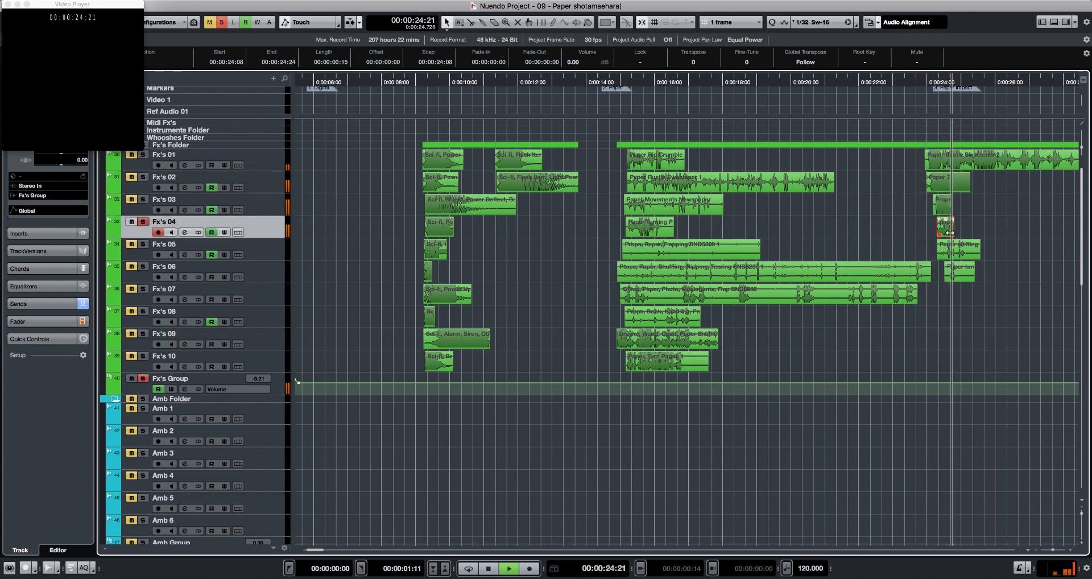
{"action": "key", "text": "l"}
{"action": "left_click", "coordinate": [964, 250]}
{"action": "key", "text": "l"}
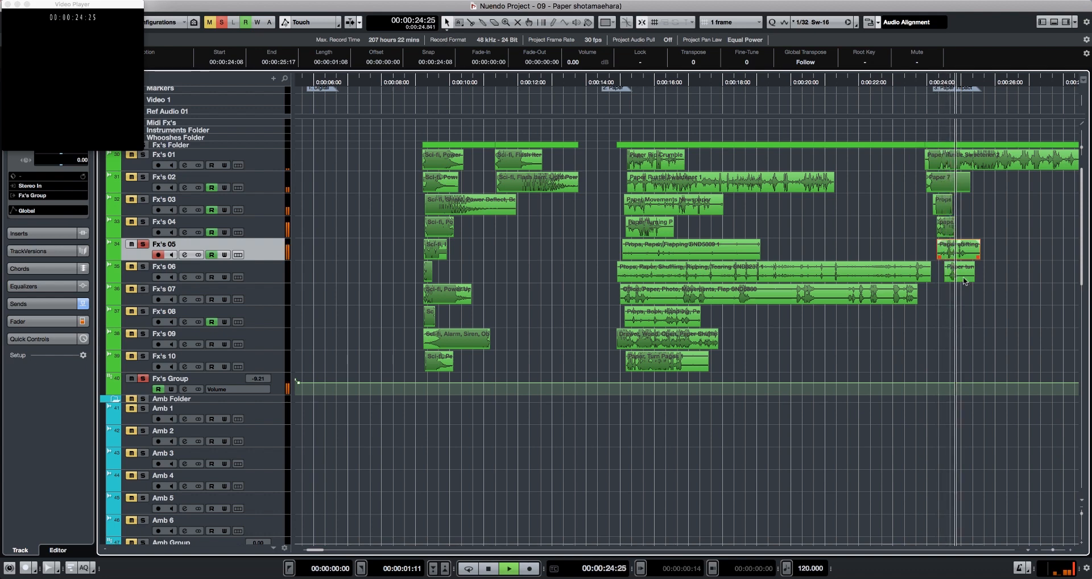
{"action": "left_click", "coordinate": [966, 266]}
{"action": "key", "text": "l"}
{"action": "key", "text": "space"}
{"action": "left_click_drag", "start_coordinate": [1007, 320], "coordinate": [969, 207]}
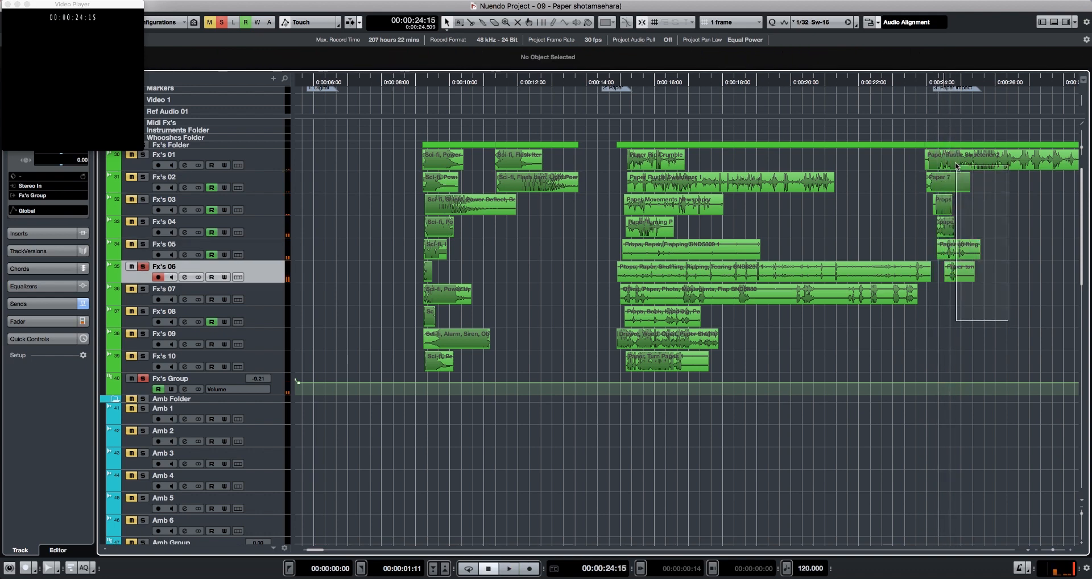
{"action": "left_click_drag", "start_coordinate": [956, 167], "coordinate": [956, 165]}
{"action": "key", "text": "l"}
{"action": "key", "text": "h"}
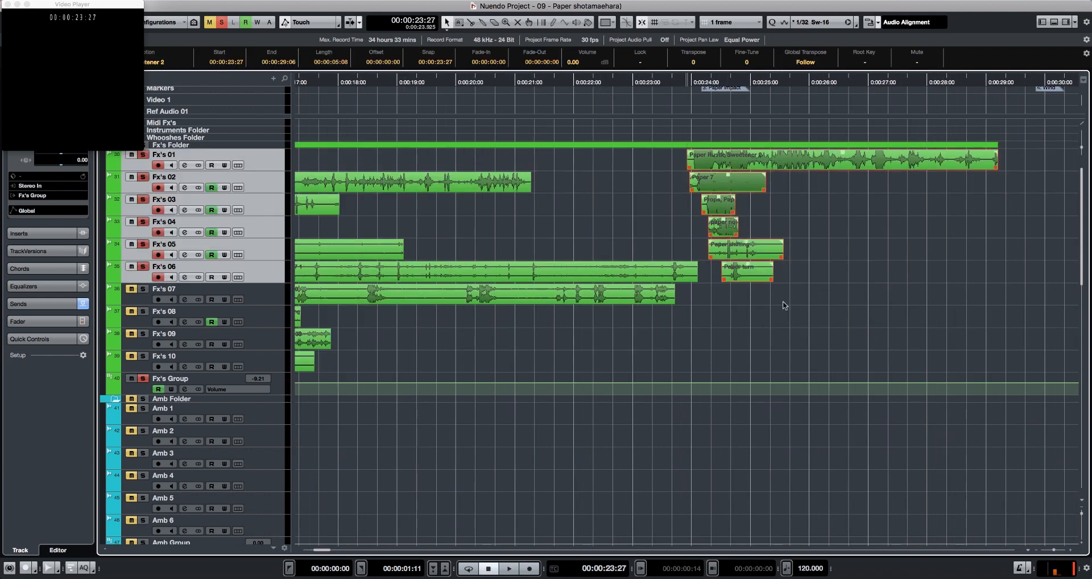
{"action": "key", "text": "g"}
{"action": "key", "text": "g"}
{"action": "key", "text": "h"}
{"action": "key", "text": "h"}
{"action": "key", "text": "h"}
{"action": "key", "text": "g"}
{"action": "key", "text": "g"}
{"action": "key", "text": "g"}
{"action": "key", "text": "g"}
{"action": "left_click", "coordinate": [688, 316]}
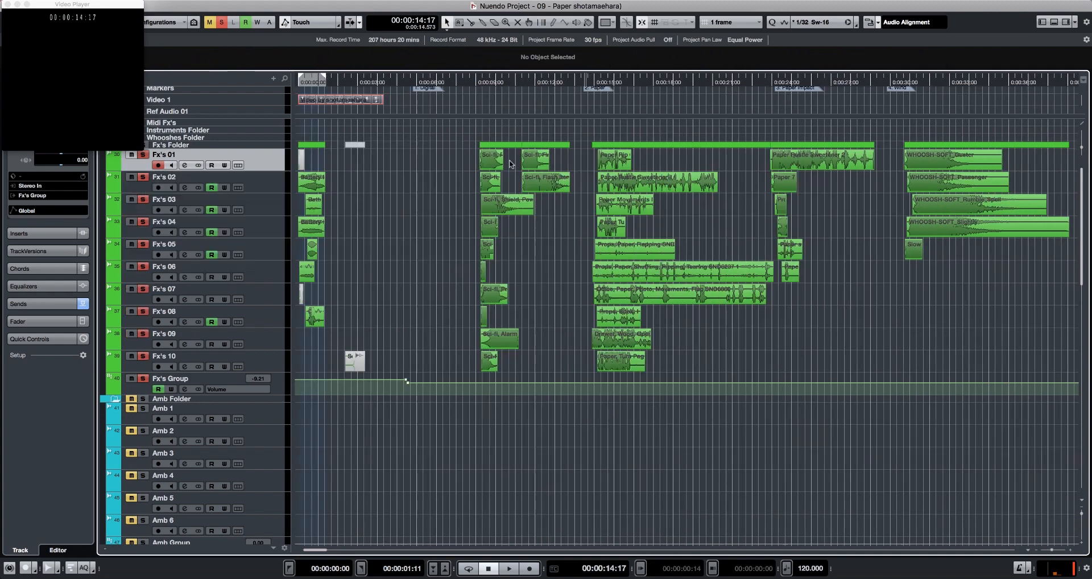
{"action": "key", "text": "ctrl+z"}
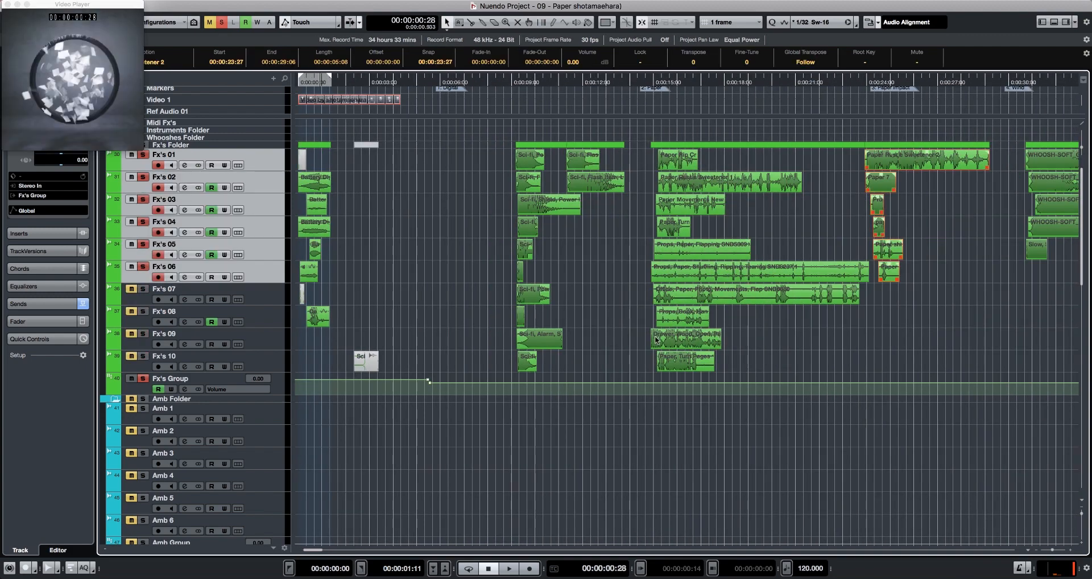
- Select the six paper clips on Fx's 01 to Fx's 06 near 00:00:24 and place them on Amb 1 to Amb 6 from 00:00:00:00
{"action": "left_click_drag", "start_coordinate": [946, 313], "coordinate": [890, 202]}
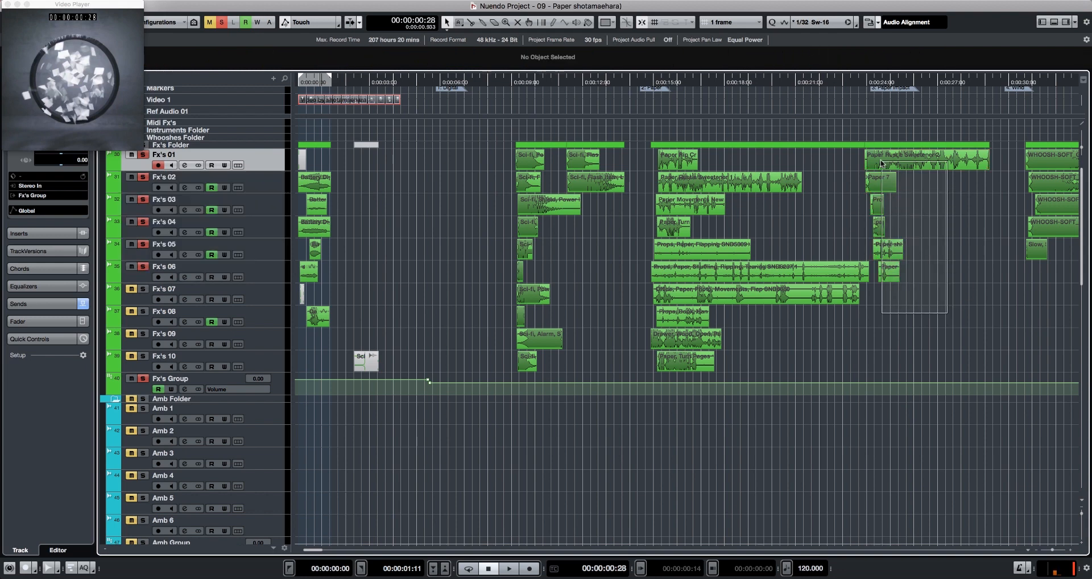
{"action": "left_click_drag", "start_coordinate": [881, 164], "coordinate": [880, 163]}
{"action": "left_click_drag", "start_coordinate": [894, 163], "coordinate": [321, 414]}
- Mute the five paper clips on Amb 2 to Amb 6, leaving only Paper Rustle Sweetener 2 on Amb 1 active
{"action": "key", "text": "h"}
{"action": "key", "text": "h"}
{"action": "key", "text": "h"}
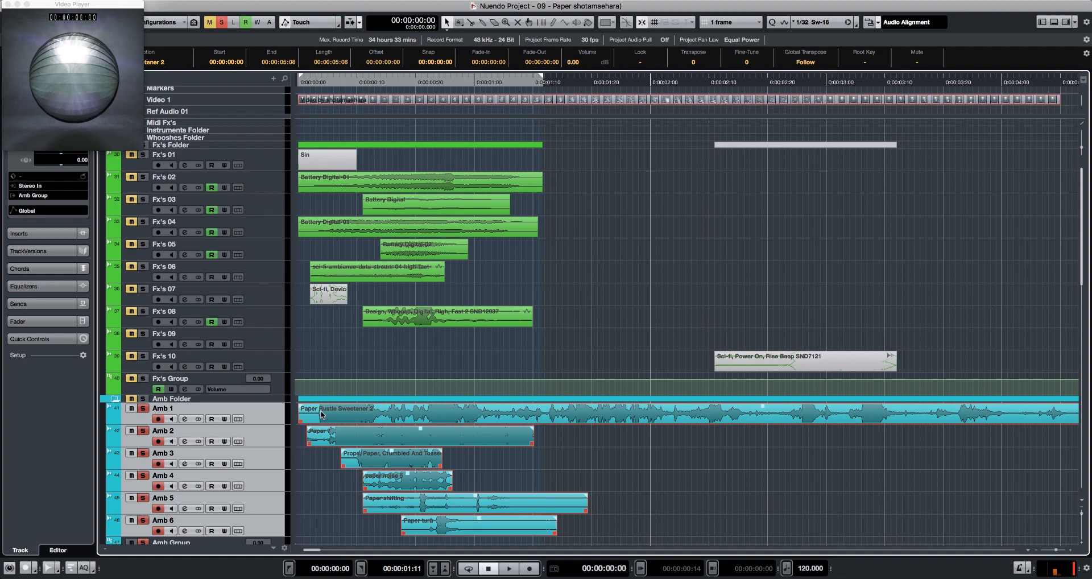
{"action": "key", "text": "h"}
{"action": "key", "text": "h"}
{"action": "key", "text": "h"}
{"action": "key", "text": "h"}
{"action": "key", "text": "h"}
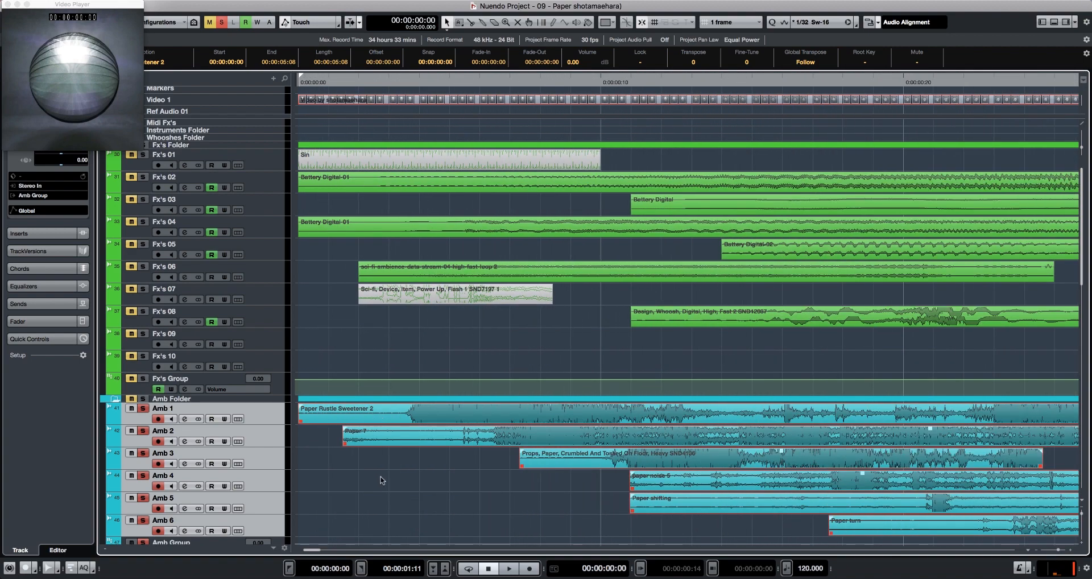
{"action": "left_click", "coordinate": [381, 481]}
{"action": "left_click_drag", "start_coordinate": [729, 547], "coordinate": [896, 466]}
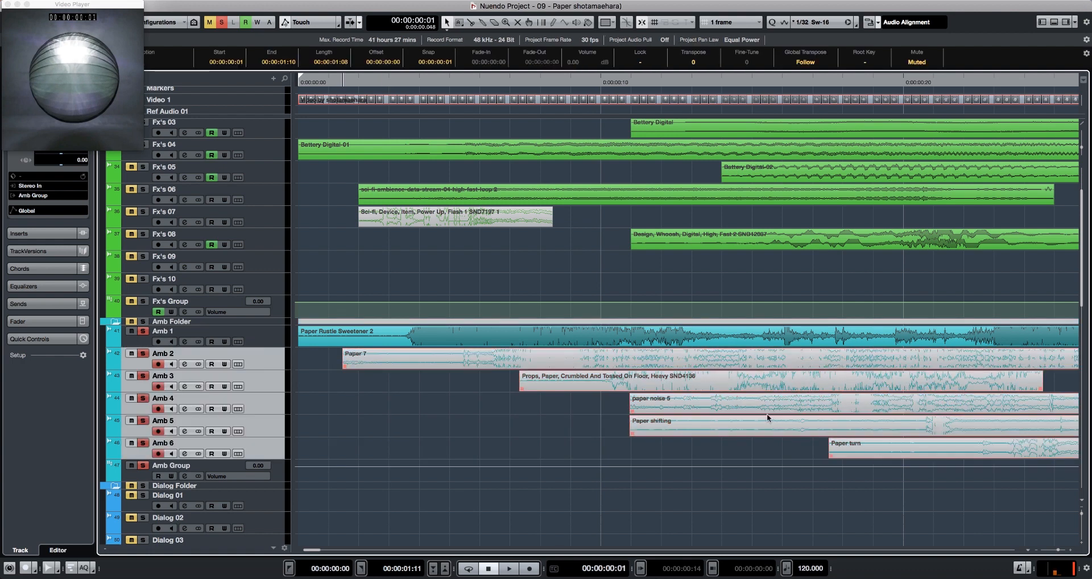
- Select the Paper Rustle Sweetener 2 clip, clear all track solos and mute the Fx's tracks
{"action": "left_click", "coordinate": [588, 343]}
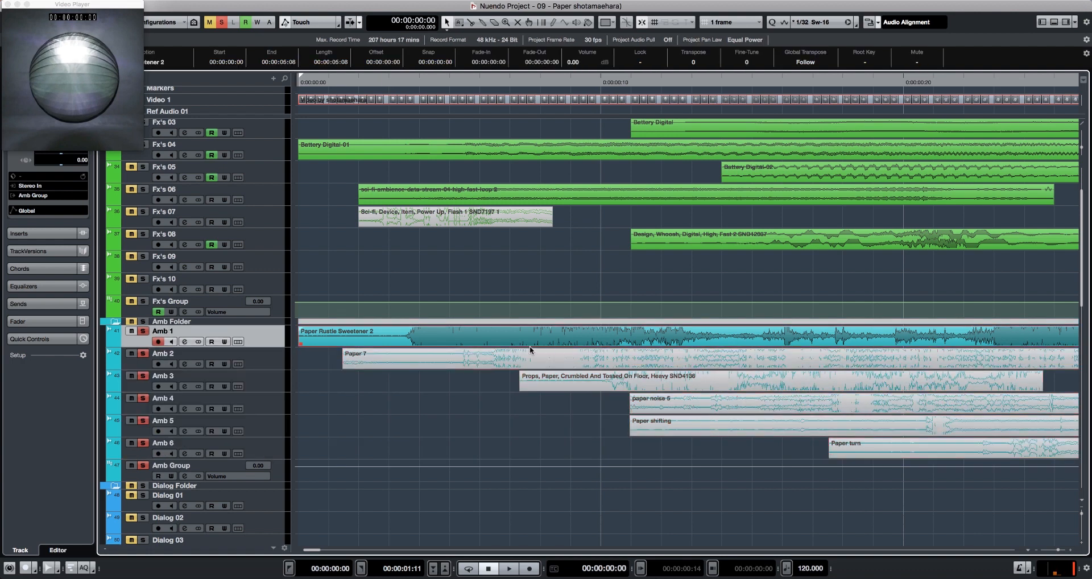
{"action": "key", "text": "alt+s"}
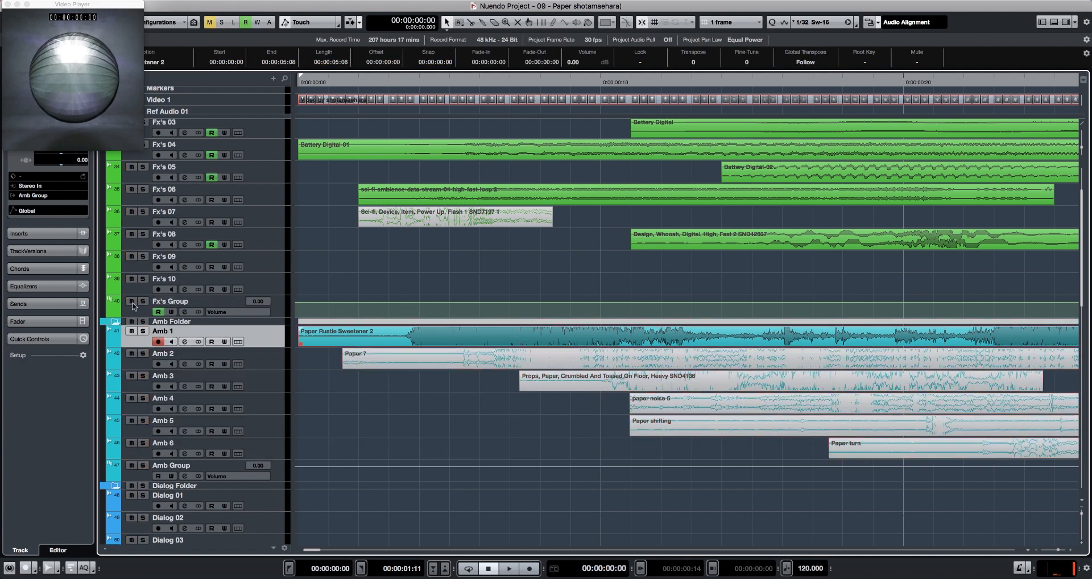
{"action": "scroll", "coordinate": [523, 308], "scroll_direction": "up", "scroll_amount": 3}
{"action": "scroll", "coordinate": [539, 241], "scroll_direction": "down", "scroll_amount": 10}
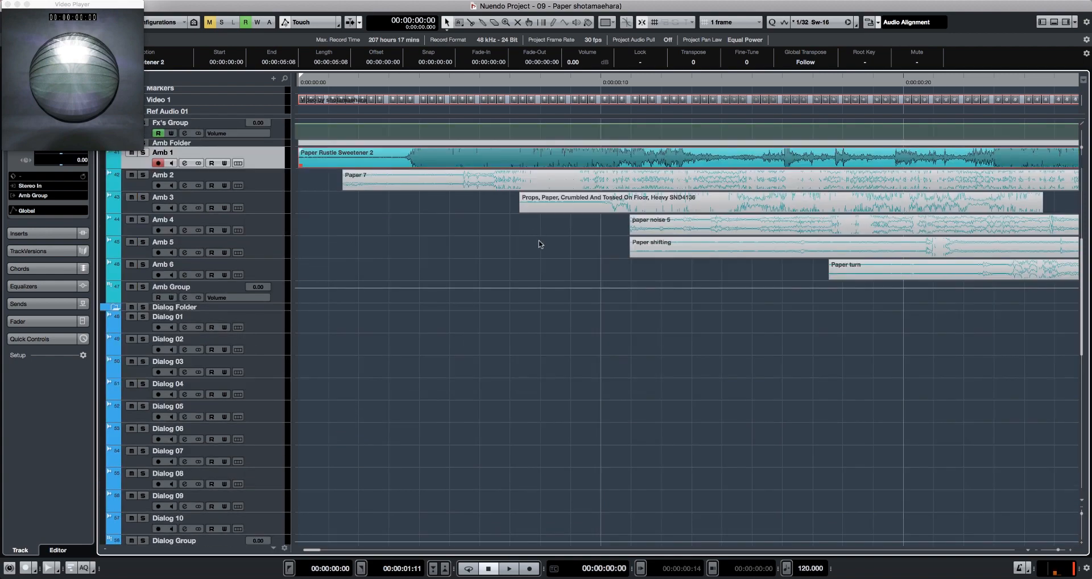
{"action": "scroll", "coordinate": [549, 328], "scroll_direction": "up", "scroll_amount": 10}
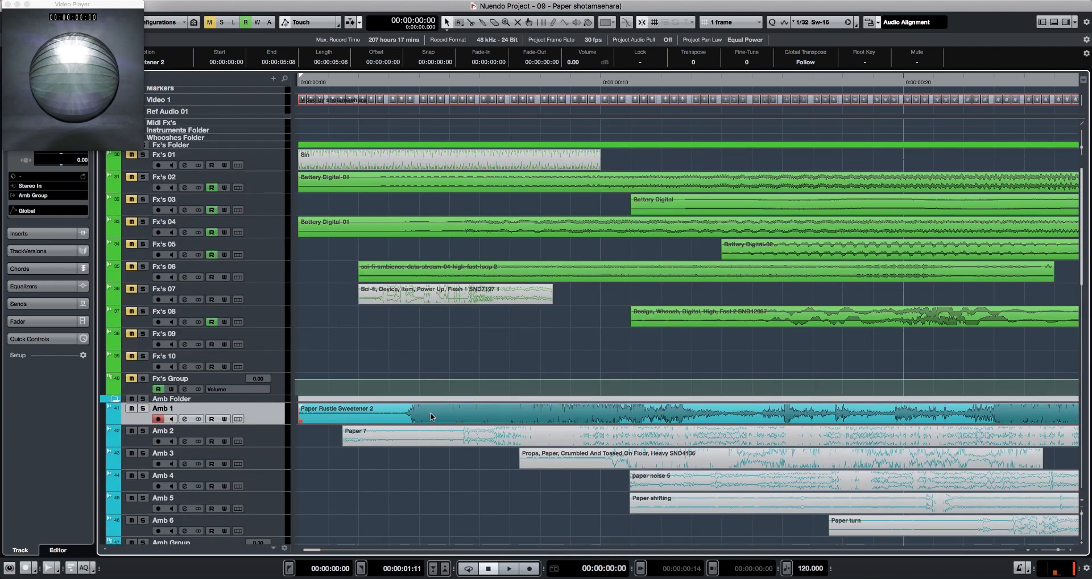
- Cut off the quiet opening of Paper Rustle Sweetener 2 on Amb 1 so it begins at 00:00:00:03
{"action": "key", "text": "Delete"}
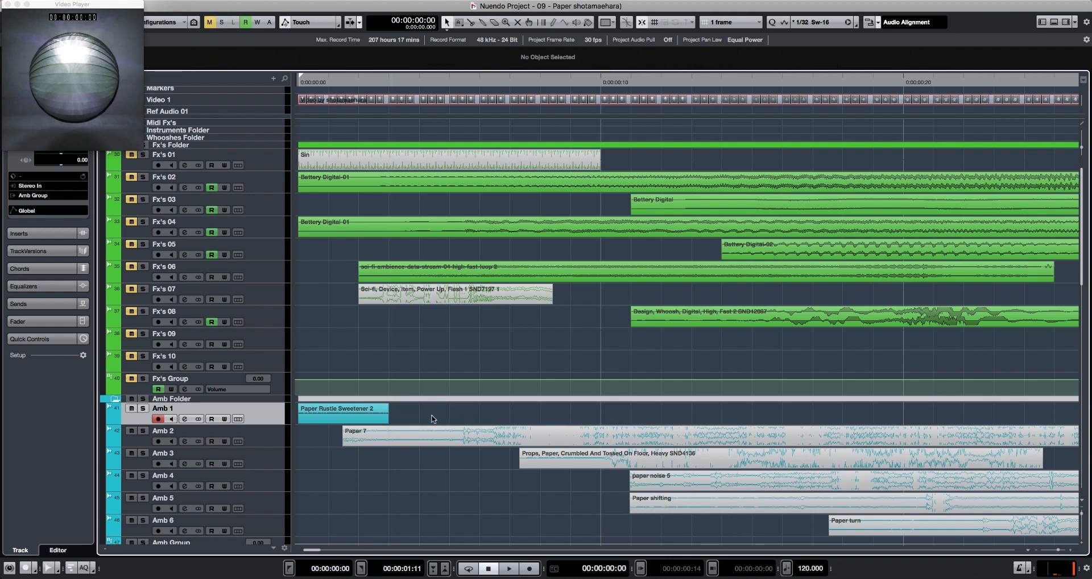
{"action": "key", "text": "super+z"}
{"action": "left_click", "coordinate": [366, 414]}
{"action": "key", "text": "Delete"}
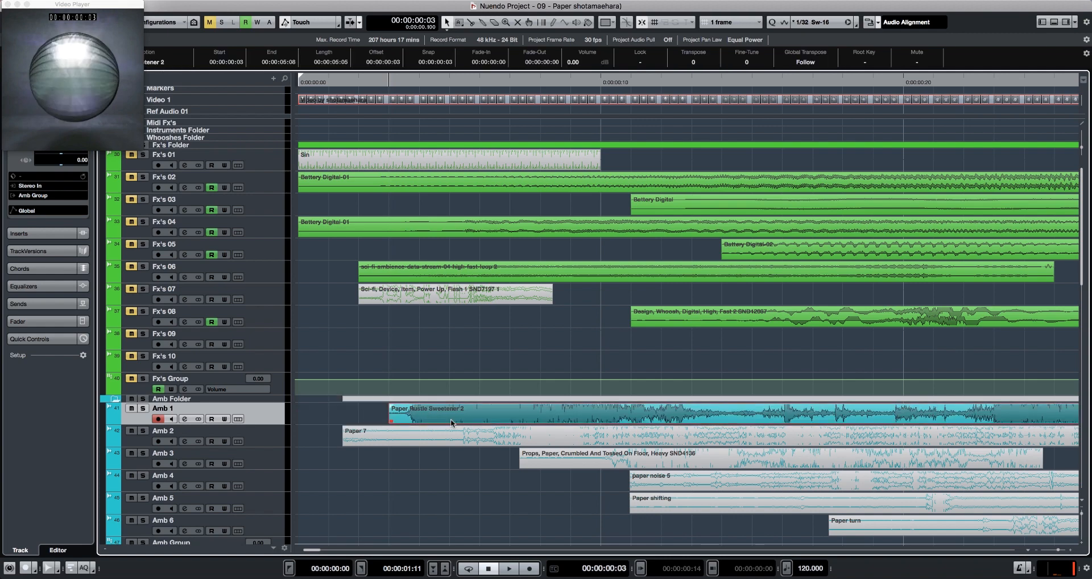
- Move the Paper Rustle Sweetener 2 clip on Amb 1 to start at 00:00:00:11
{"action": "left_click_drag", "start_coordinate": [468, 418], "coordinate": [671, 419]}
{"action": "key", "text": "g"}
{"action": "key", "text": "g"}
{"action": "key", "text": "g"}
{"action": "key", "text": "g"}
{"action": "key", "text": "g"}
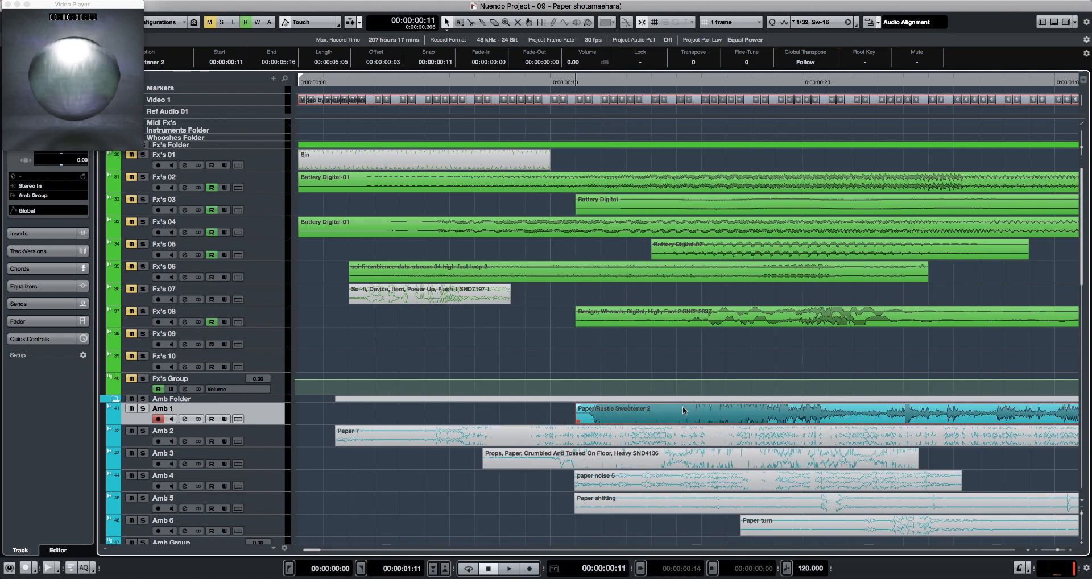
- Trim and shift Paper Rustle Sweetener 2 to begin at 00:00:00:18 and play it against the picture
{"action": "left_click_drag", "start_coordinate": [566, 419], "coordinate": [657, 421]}
{"action": "key", "text": "space"}
{"action": "key", "text": "space"}
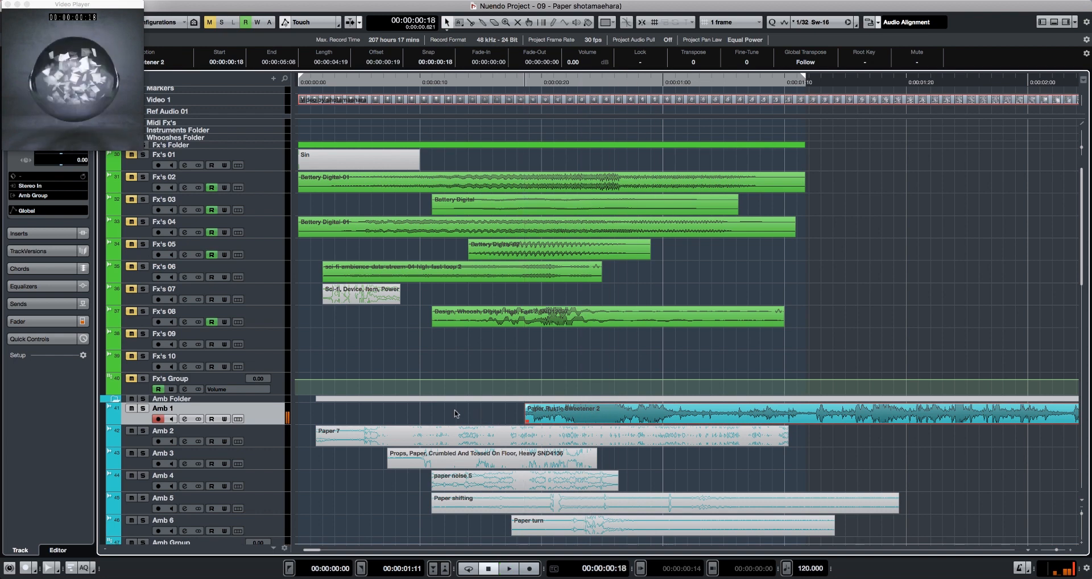
- Unmute the Fx's tracks and play them together with the paper rustle from 00:00:00:12
{"action": "left_click", "coordinate": [514, 421]}
{"action": "key", "text": "space"}
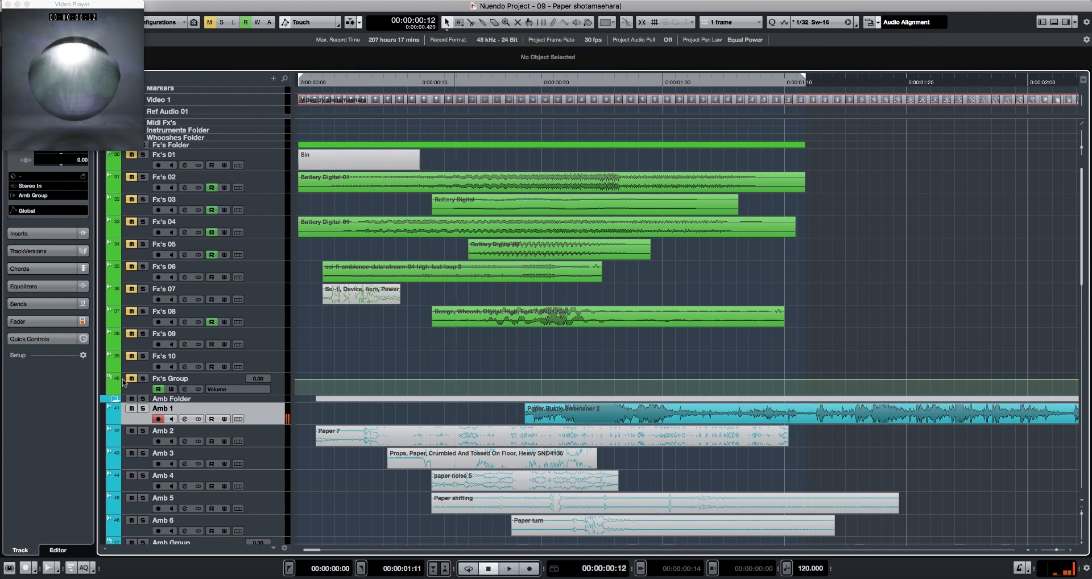
{"action": "key", "text": "space"}
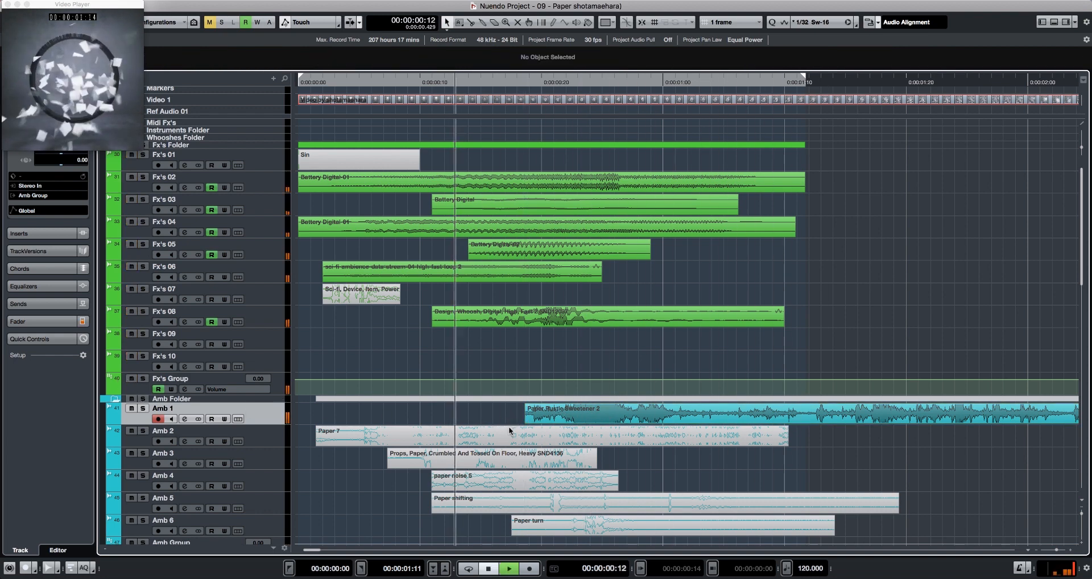
- Move Paper Rustle Sweetener 2 to start at about 00:00:00:16, shorten it to end at 00:00:02:18 and play it with the effects
{"action": "left_click", "coordinate": [534, 420]}
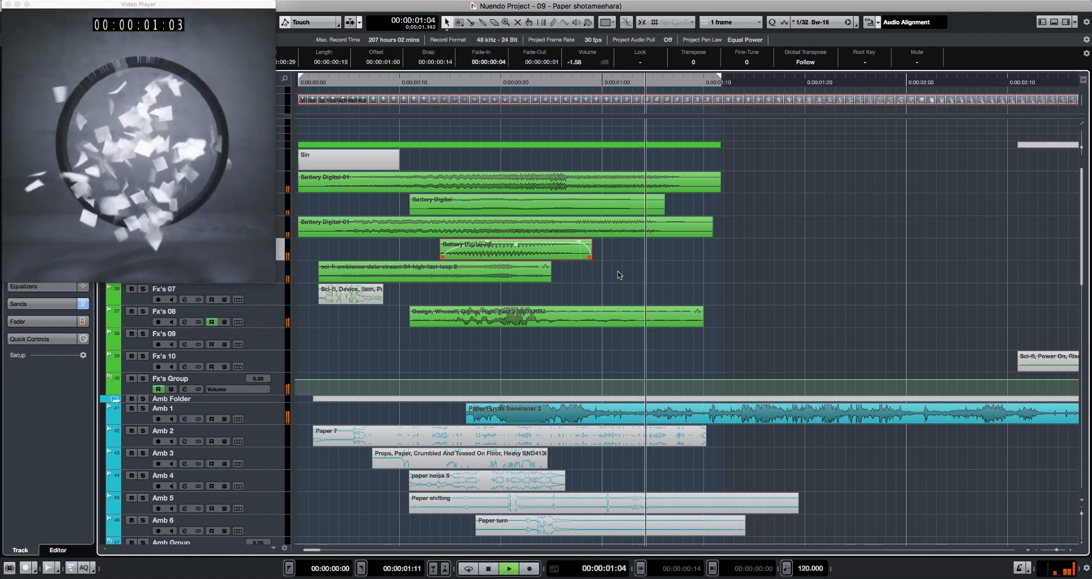
{"action": "key", "text": "space"}
{"action": "key", "text": "g"}
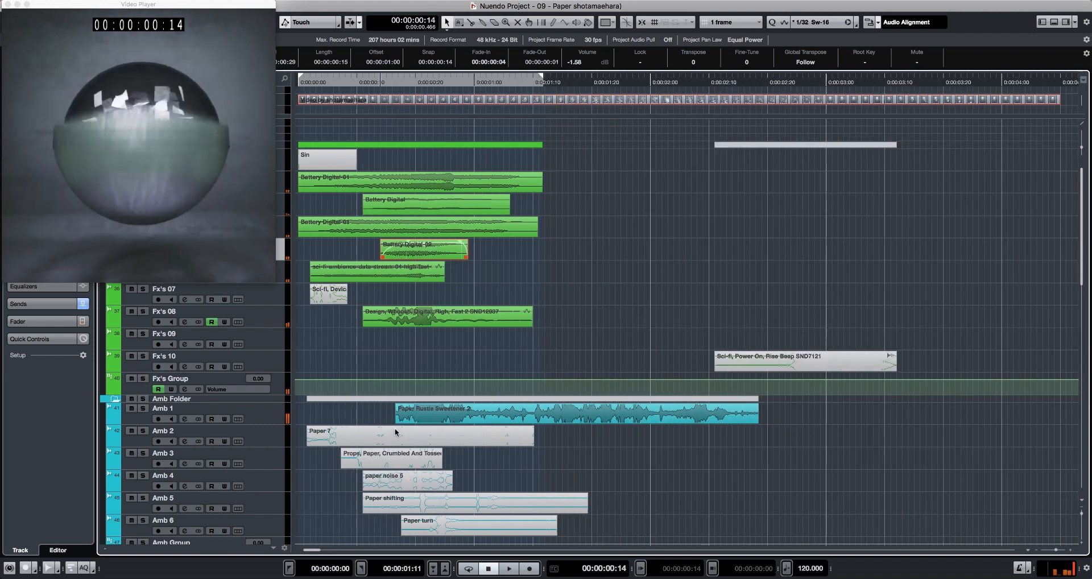
{"action": "left_click", "coordinate": [459, 422]}
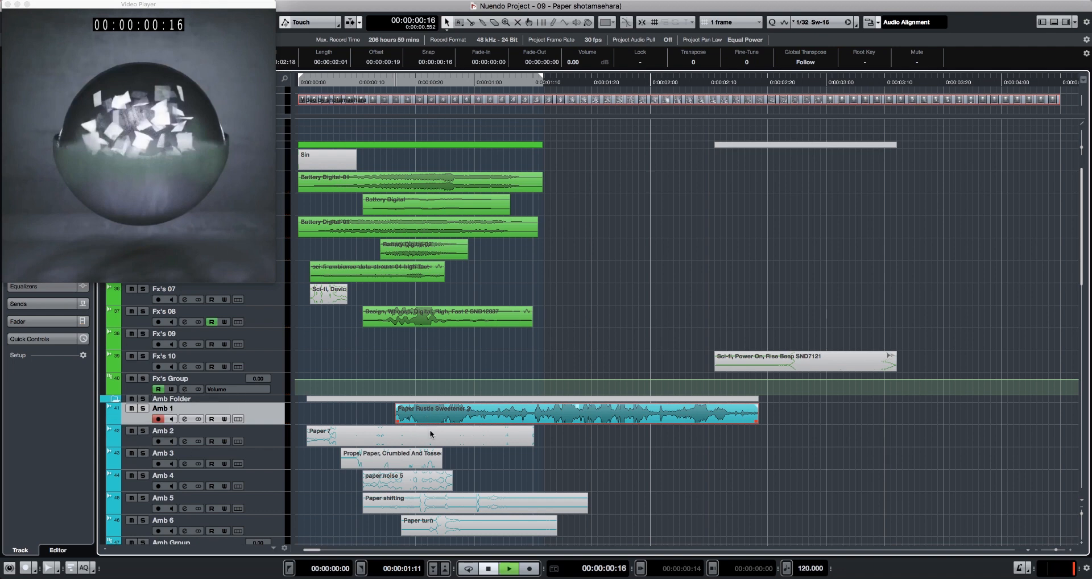
{"action": "key", "text": "space"}
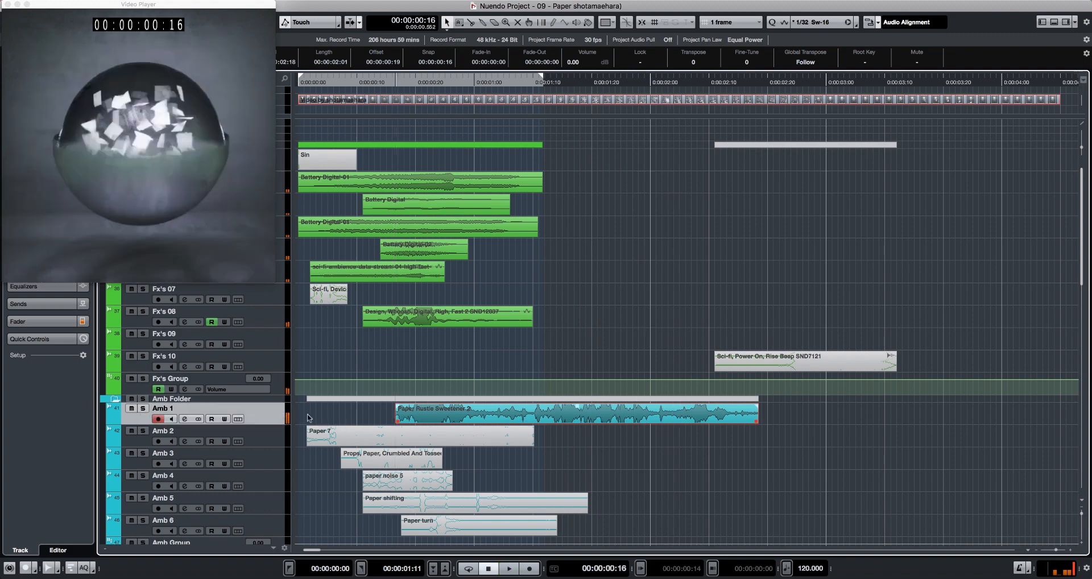
- Open the channel settings of Amb 1 and move the window clear of the paper clips
{"action": "key", "text": "e"}
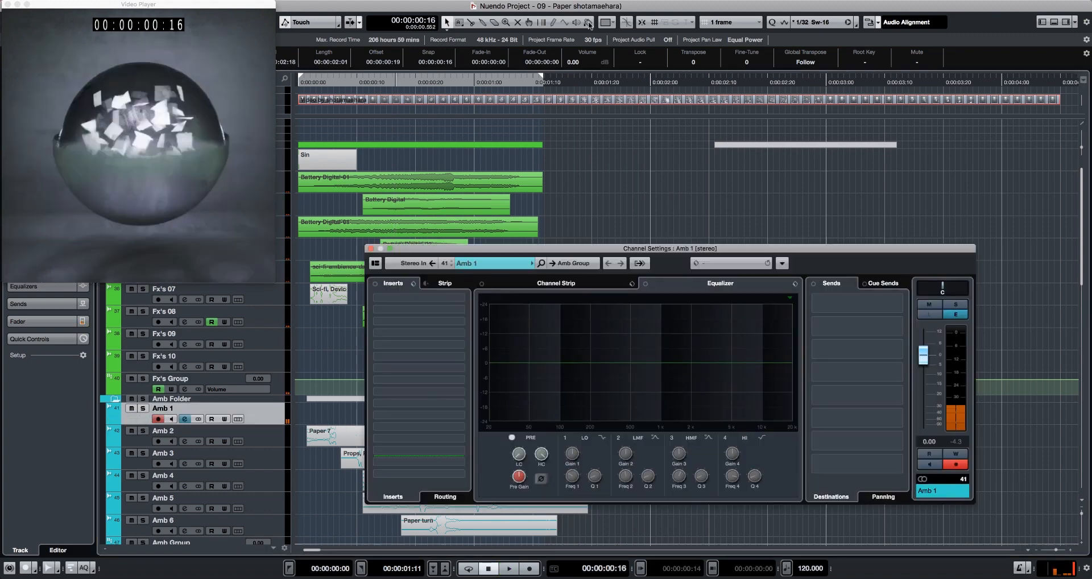
{"action": "left_click_drag", "start_coordinate": [568, 249], "coordinate": [607, 49]}
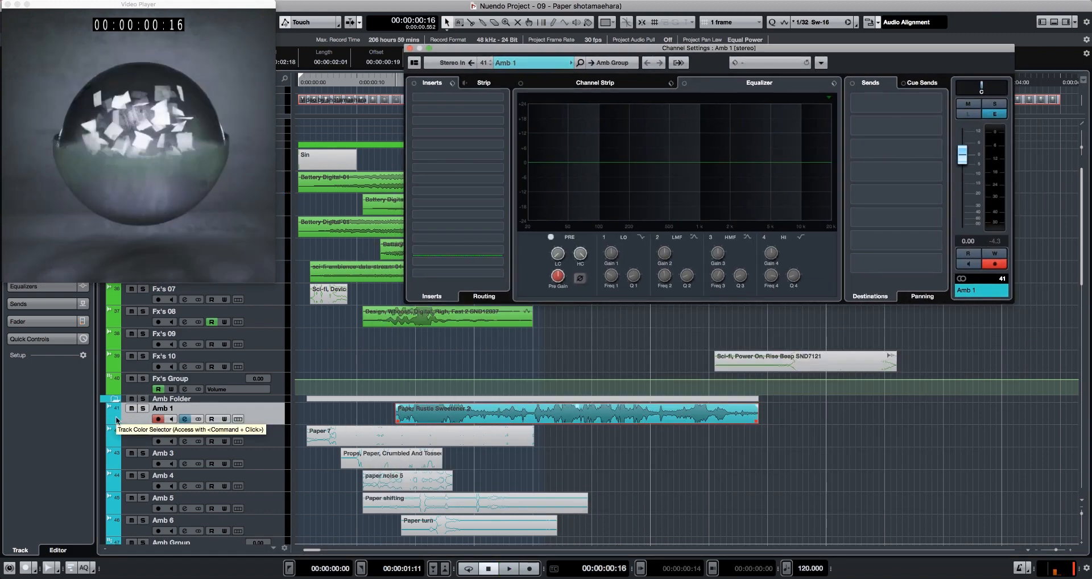
{"action": "left_click", "coordinate": [116, 418]}
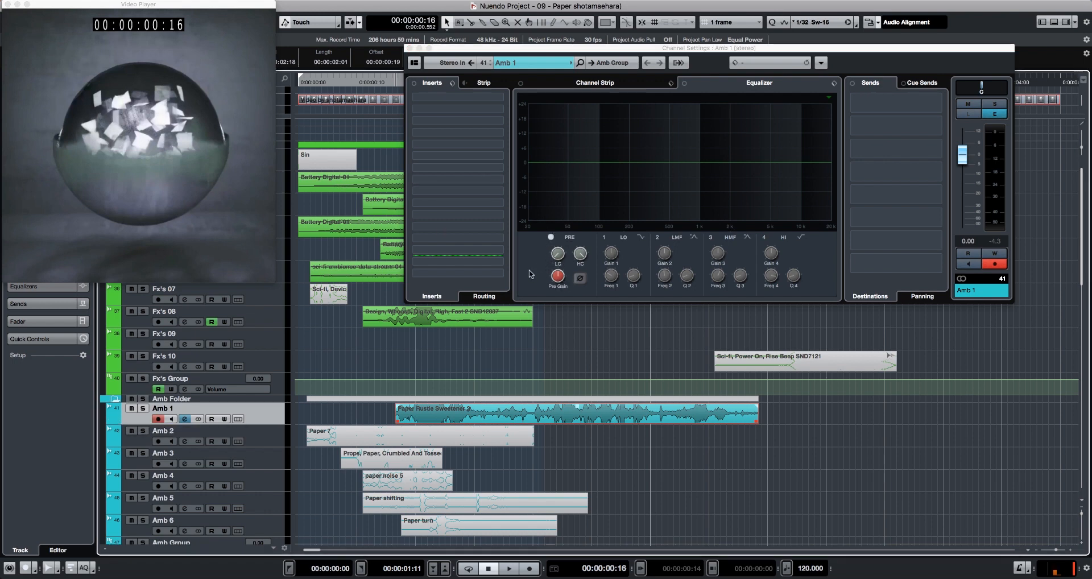
- Try sweeping the low-cut filter on Amb 1 up and back down to fully open while playing
{"action": "left_click_drag", "start_coordinate": [556, 256], "coordinate": [565, 200]}
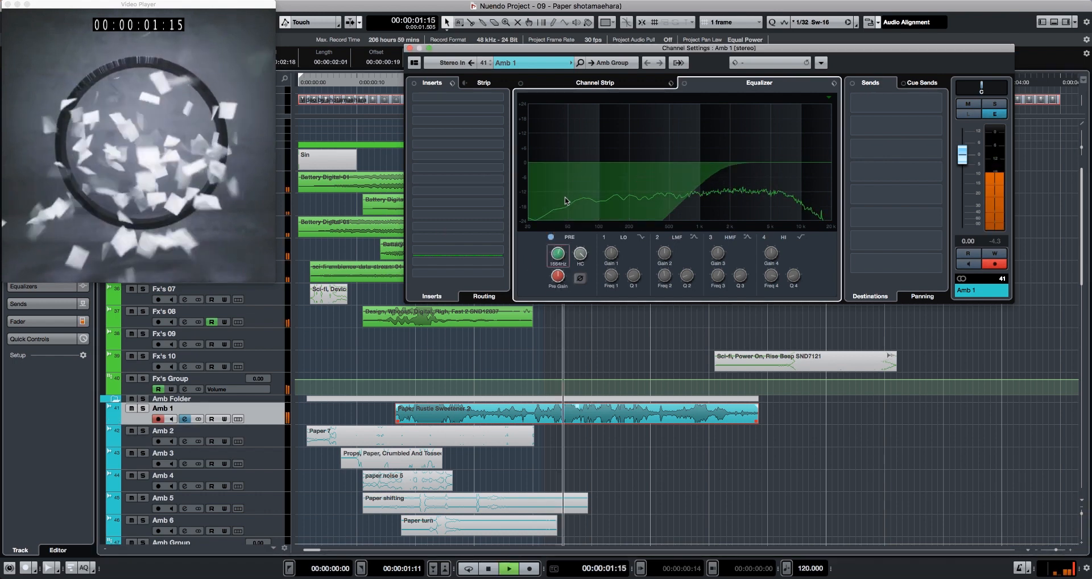
{"action": "key", "text": "space"}
{"action": "key", "text": "space"}
{"action": "left_click_drag", "start_coordinate": [560, 257], "coordinate": [554, 307]}
{"action": "key", "text": "space"}
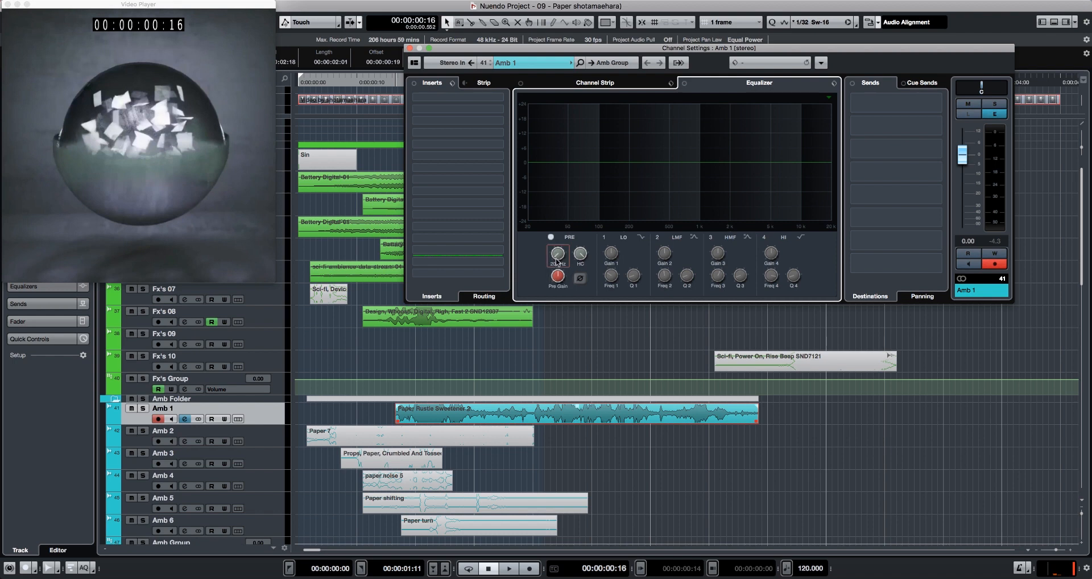
- Set the Amb 1 low-cut filter to 2727 Hz during playback and enable automation read and write on the track
{"action": "key", "text": "space"}
{"action": "key", "text": "space"}
{"action": "left_click_drag", "start_coordinate": [557, 255], "coordinate": [564, 197]}
{"action": "key", "text": "space"}
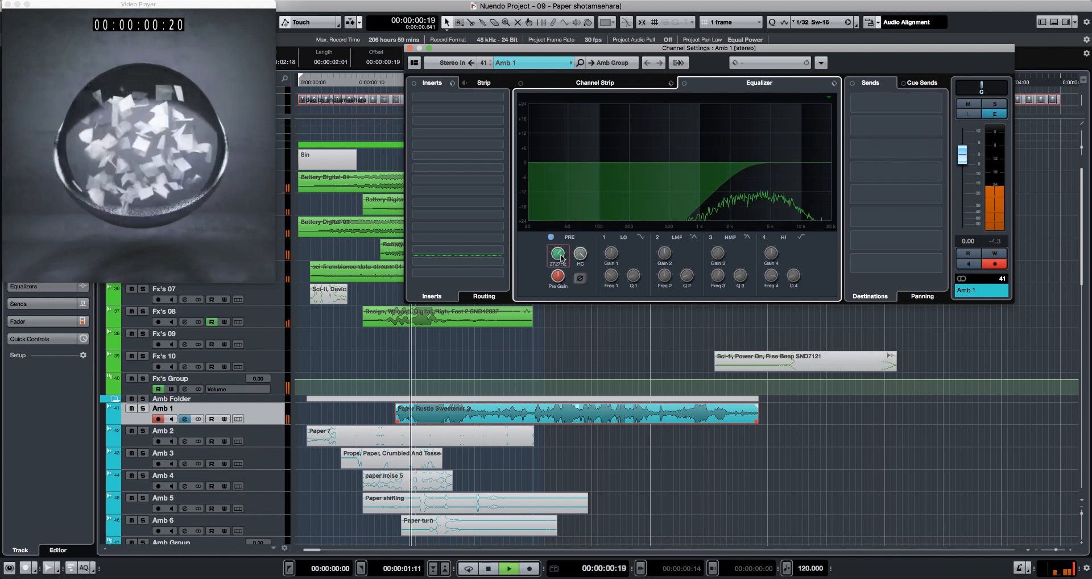
{"action": "key", "text": "space"}
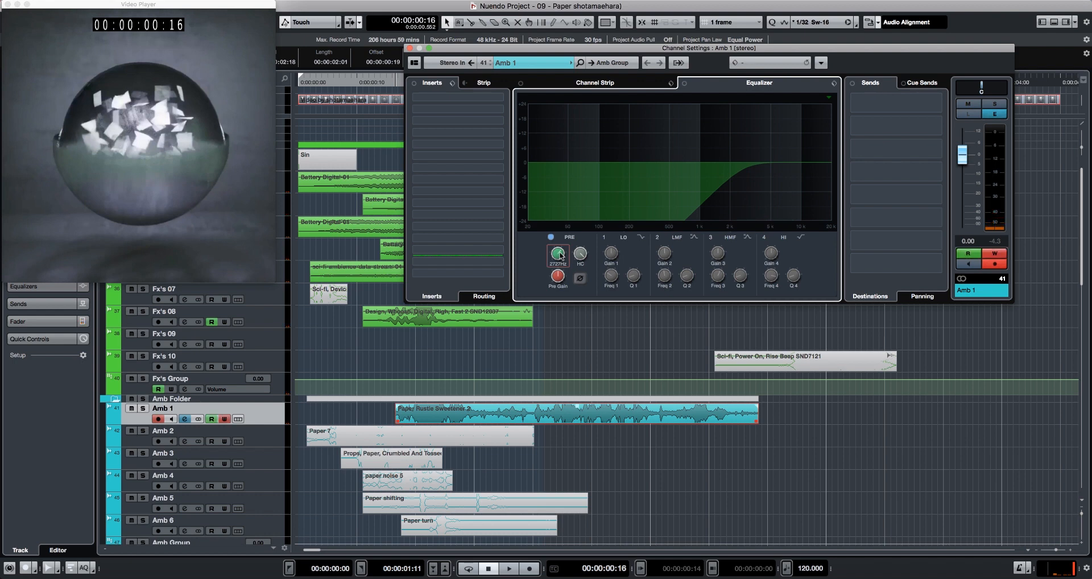
- Record low-cut automation on Amb 1 from the project start, sweeping down from 2727 Hz, and turn off automation write for playback
{"action": "key", "text": "Home"}
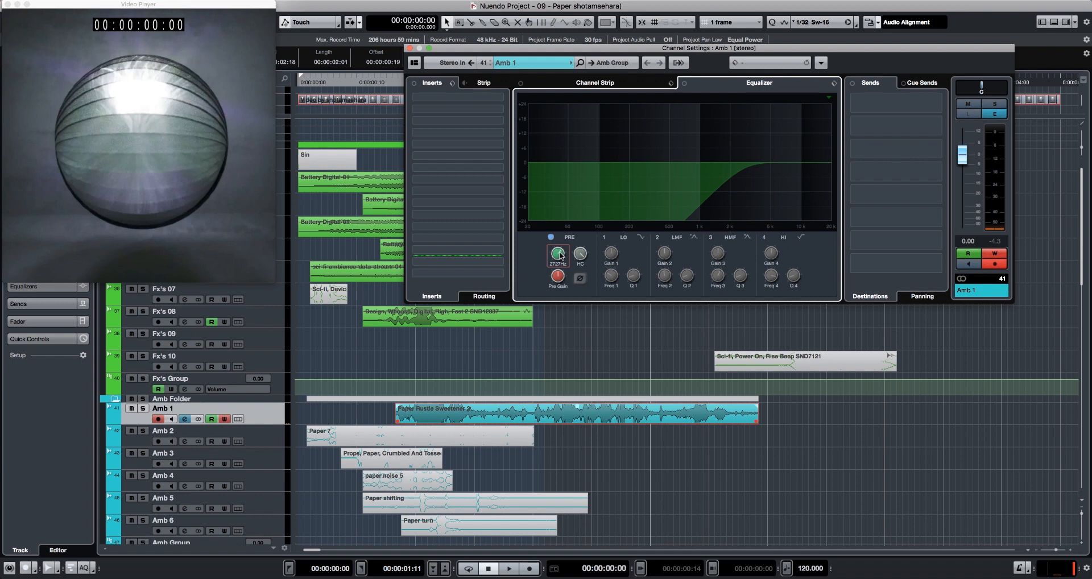
{"action": "key", "text": "space"}
{"action": "left_click_drag", "start_coordinate": [559, 256], "coordinate": [560, 279]}
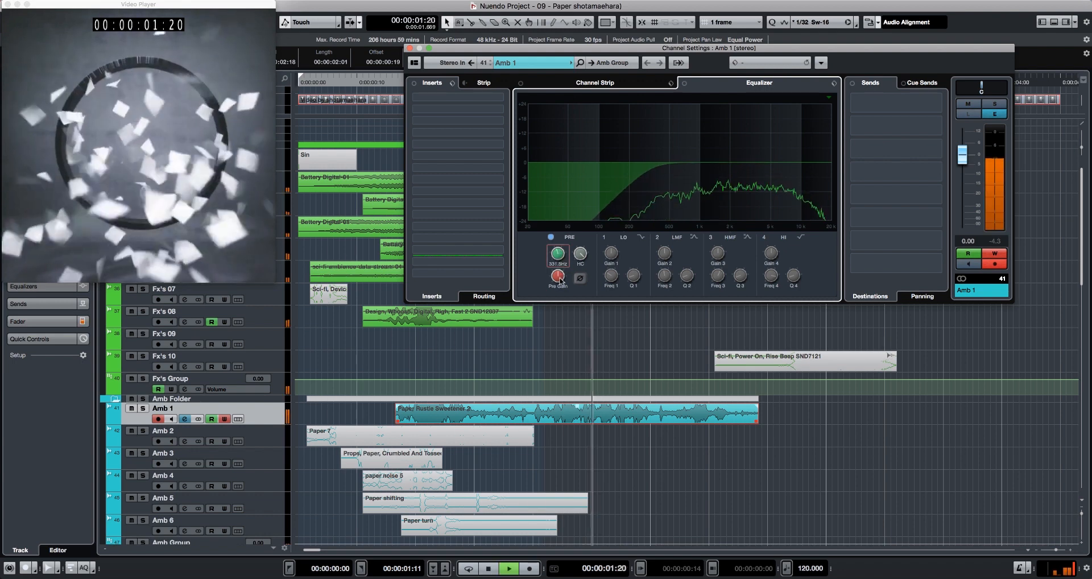
{"action": "key", "text": "space"}
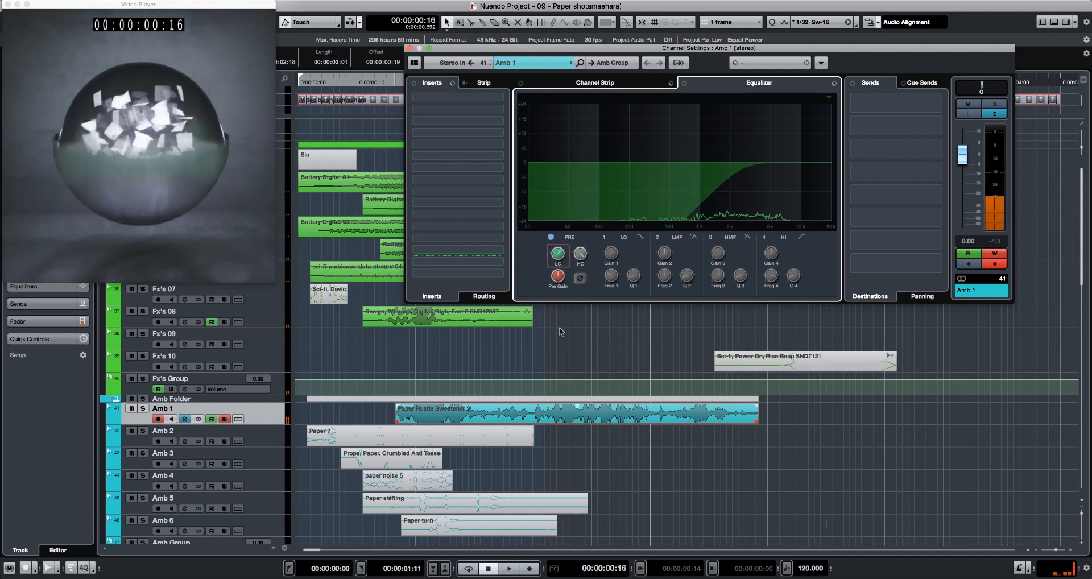
{"action": "key", "text": "space"}
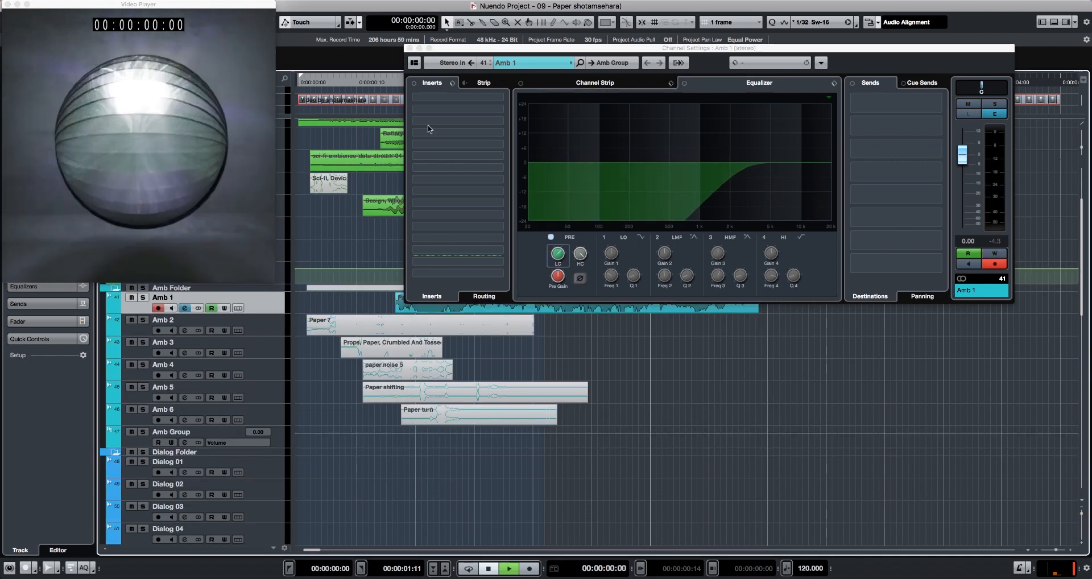
- Play back the recorded low-cut automation on Amb 1 and close the track's channel settings
{"action": "key", "text": "space"}
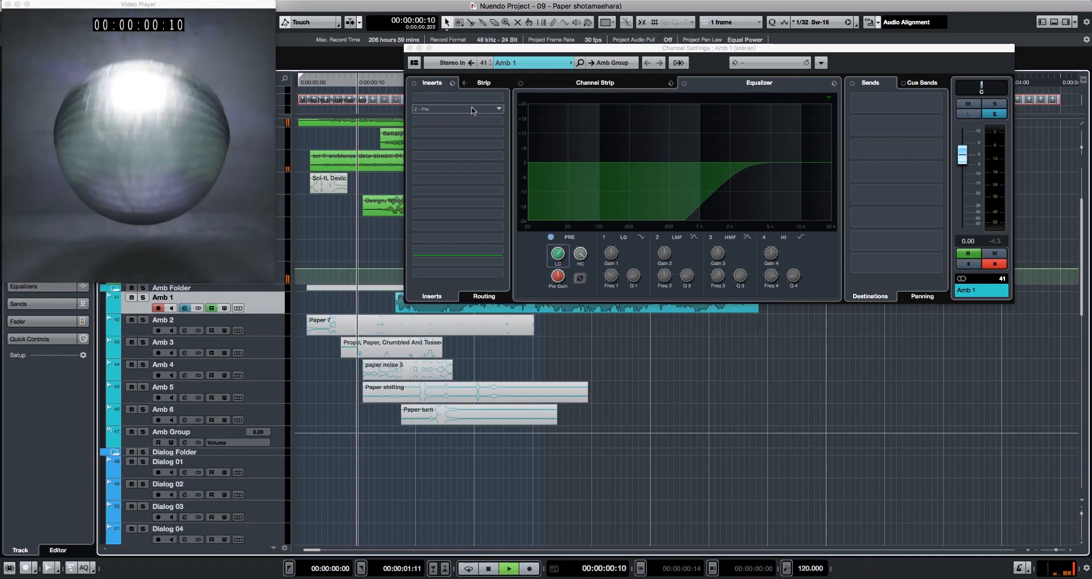
{"action": "left_click", "coordinate": [410, 48]}
{"action": "key", "text": "space"}
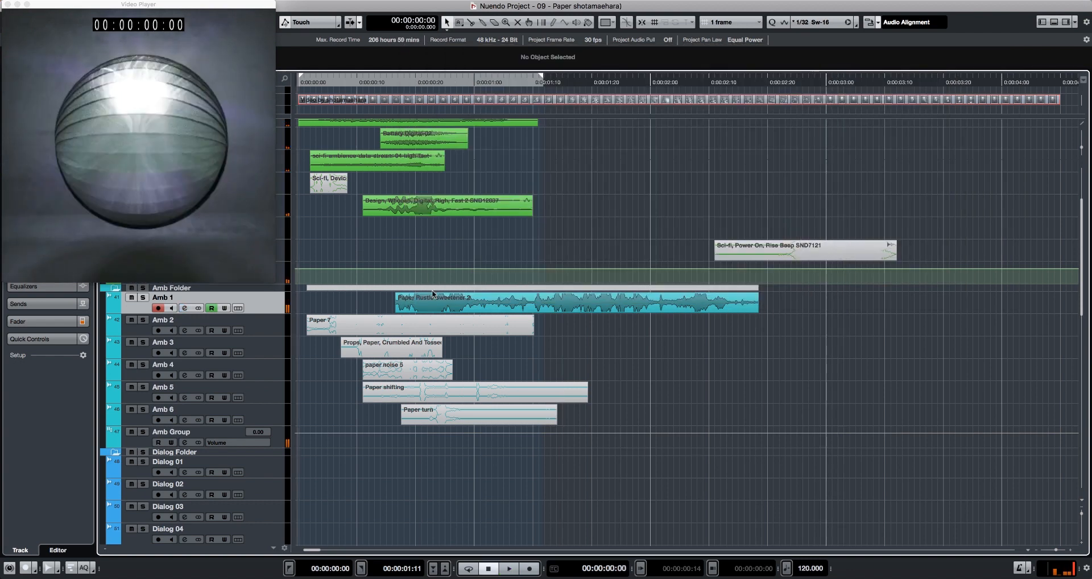
- Unmute the Paper 7 clip on Amb 2 and move it to start at 00:00:00:18
{"action": "left_click", "coordinate": [403, 327]}
{"action": "left_click_drag", "start_coordinate": [406, 322], "coordinate": [474, 335]}
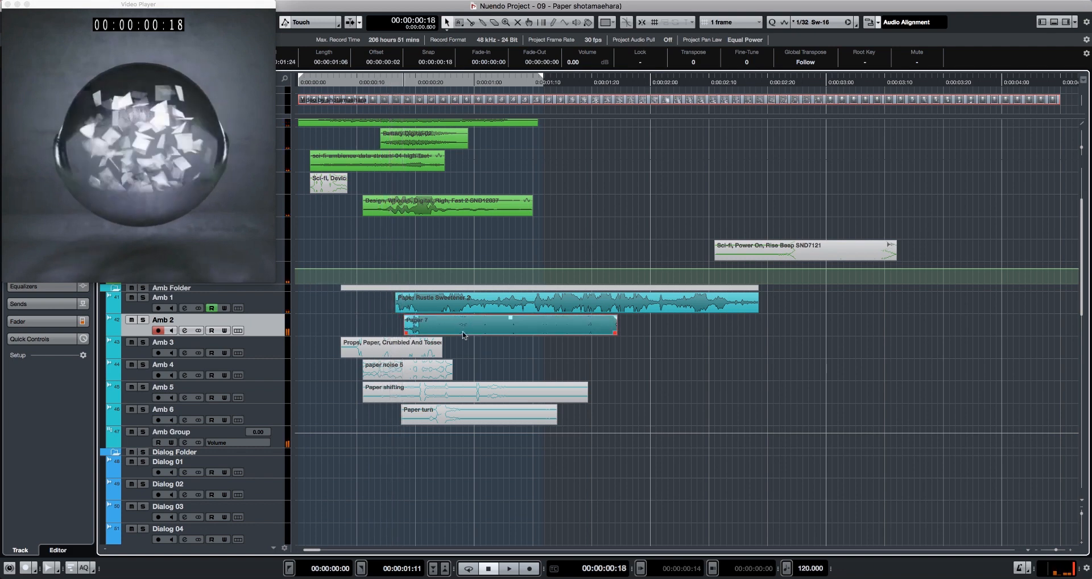
- Audition the Paper 7 clip, then give it a 14-frame fade-out and a volume of -12.04
{"action": "key", "text": "space"}
{"action": "key", "text": "space"}
{"action": "left_click_drag", "start_coordinate": [615, 317], "coordinate": [509, 331]}
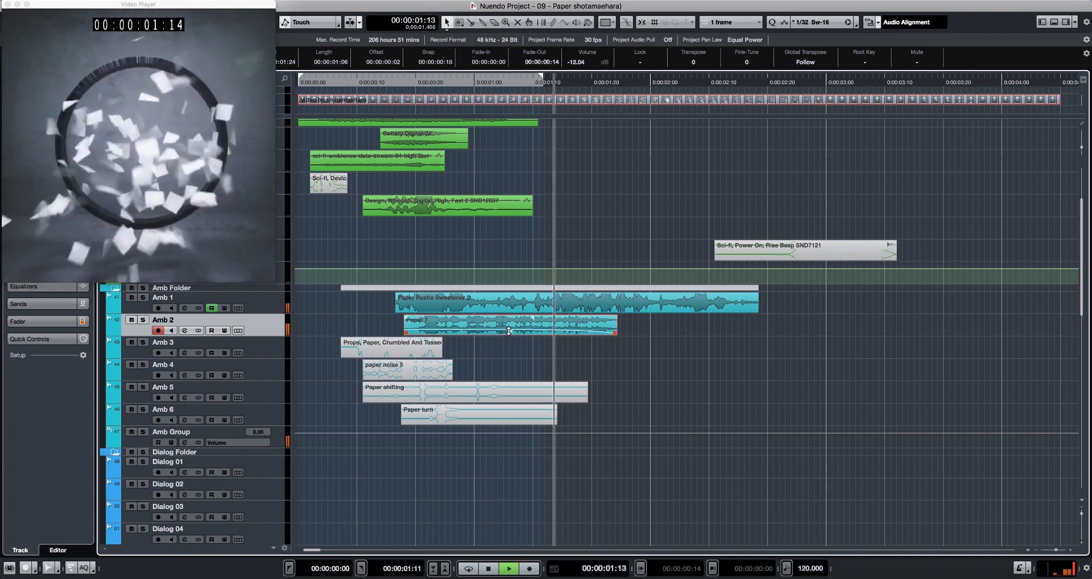
- Loop the range of the Paper 7 clip from 00:00:00:18 to 00:00:01:24 and enable automation read and write on Amb 2
{"action": "key", "text": "space"}
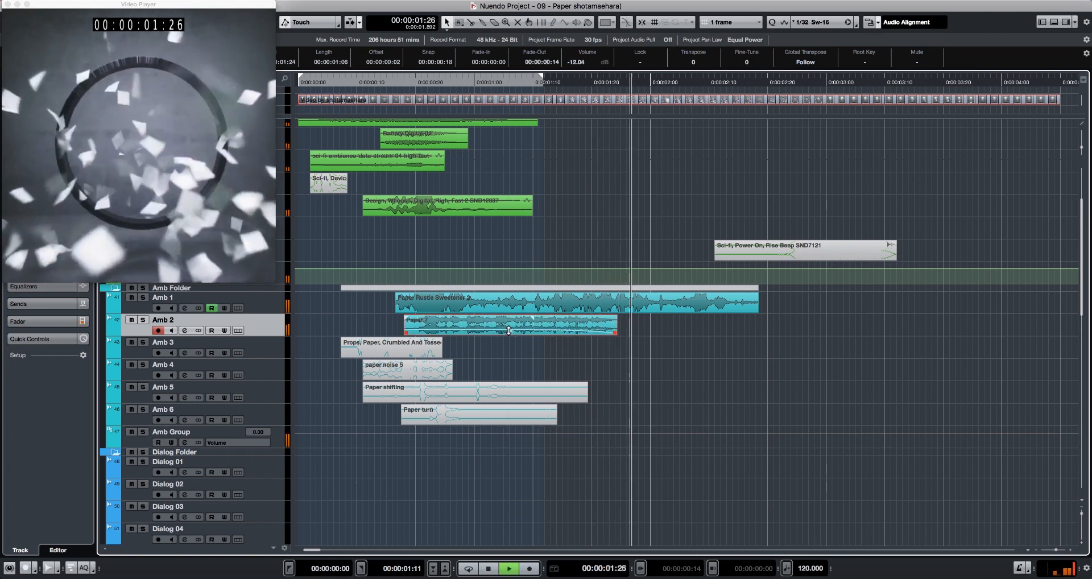
{"action": "key", "text": "space"}
{"action": "key", "text": "shift+g"}
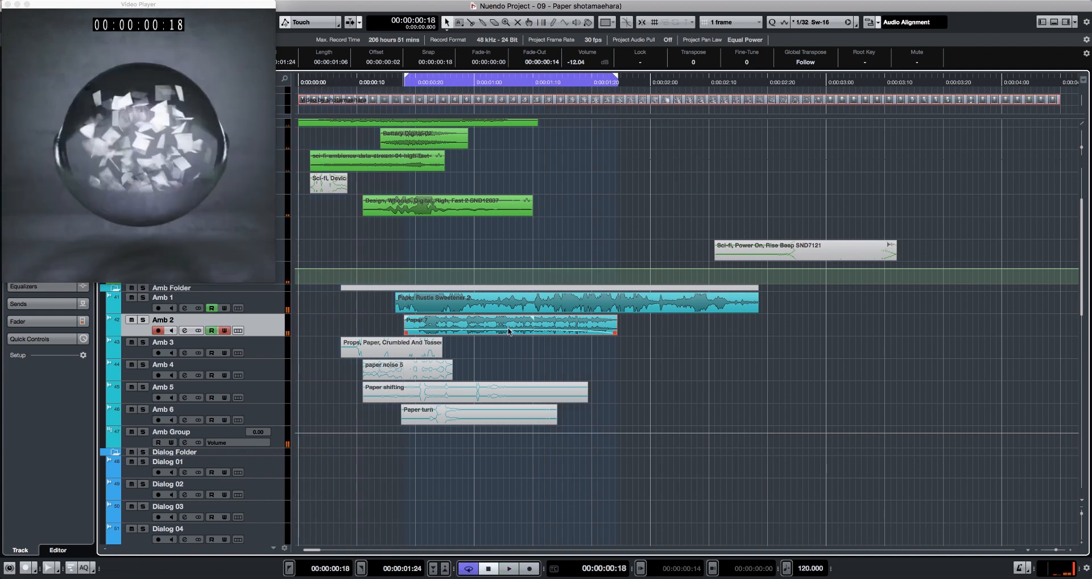
- Open the channel settings of Amb 2, write low-cut filter automation over the Paper clip during playback, and replay it
{"action": "key", "text": "e"}
{"action": "key", "text": "space"}
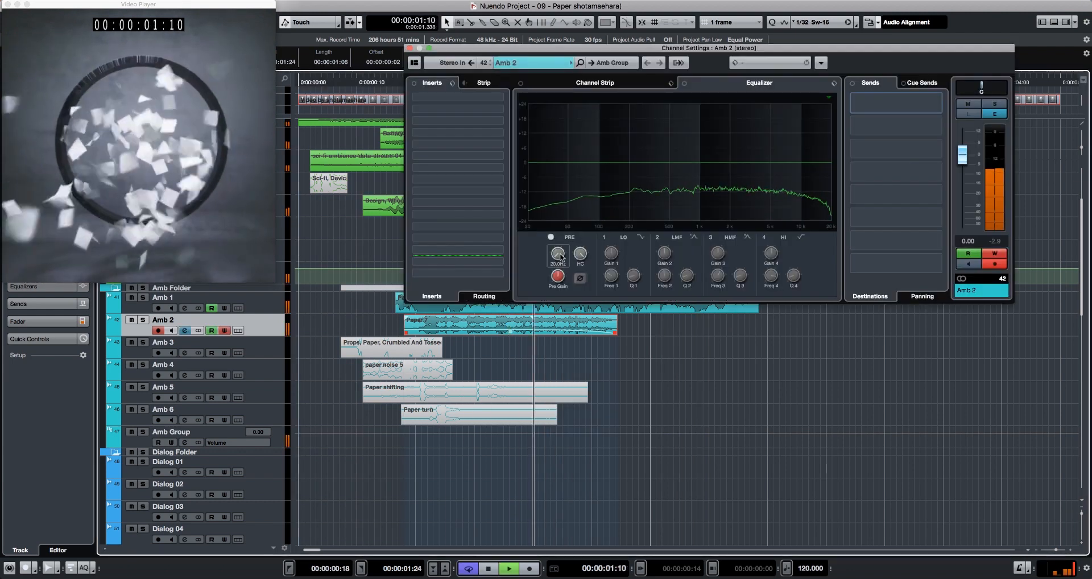
{"action": "left_click_drag", "start_coordinate": [559, 258], "coordinate": [571, 190]}
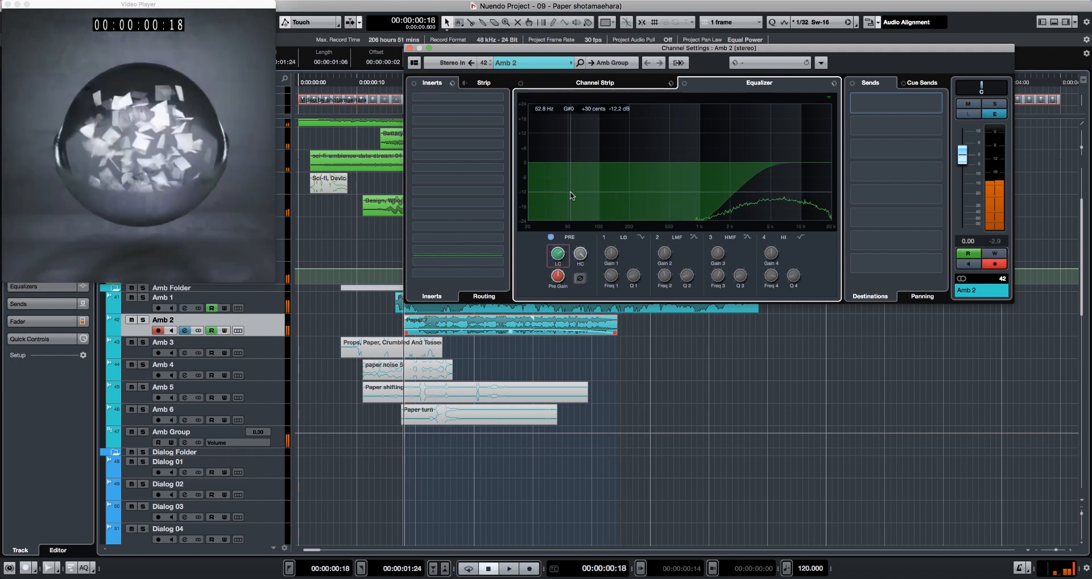
{"action": "key", "text": "space"}
{"action": "key", "text": "period"}
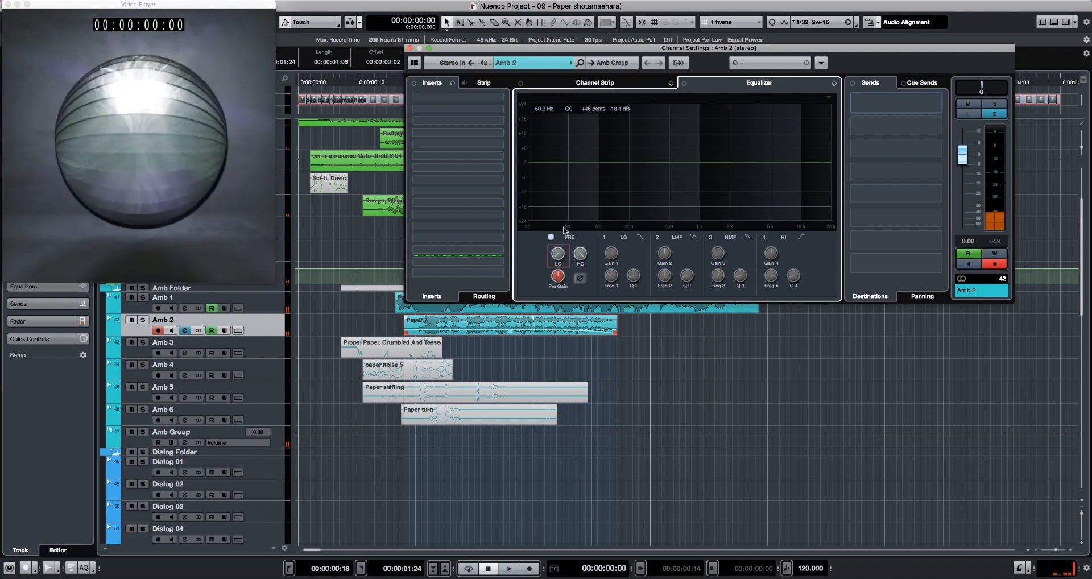
{"action": "key", "text": "space"}
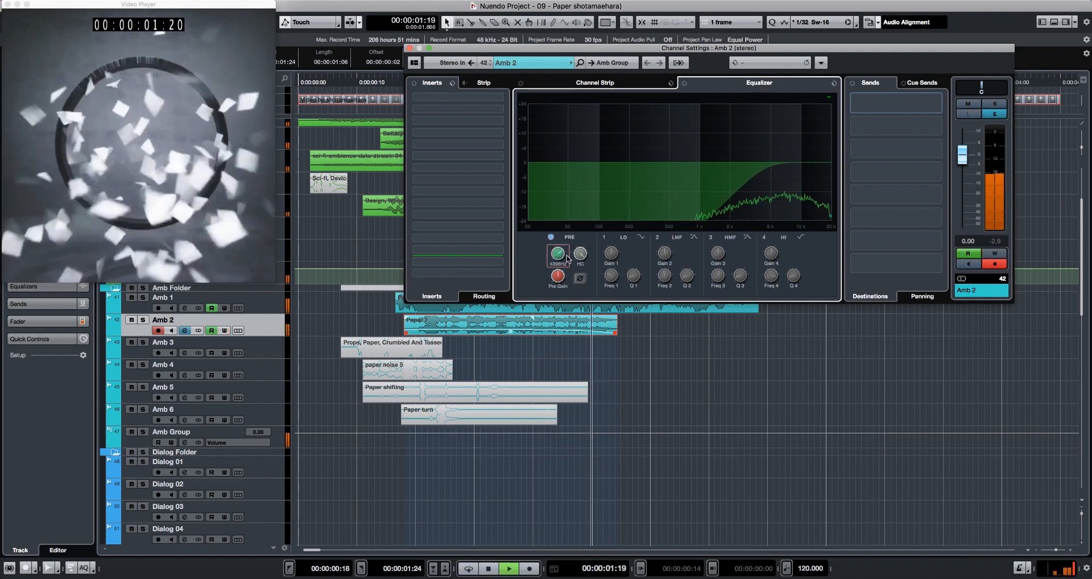
- Solo Amb 2 and rewrite its low-cut automation during playback, sweeping the cutoff frequency down
{"action": "key", "text": "s"}
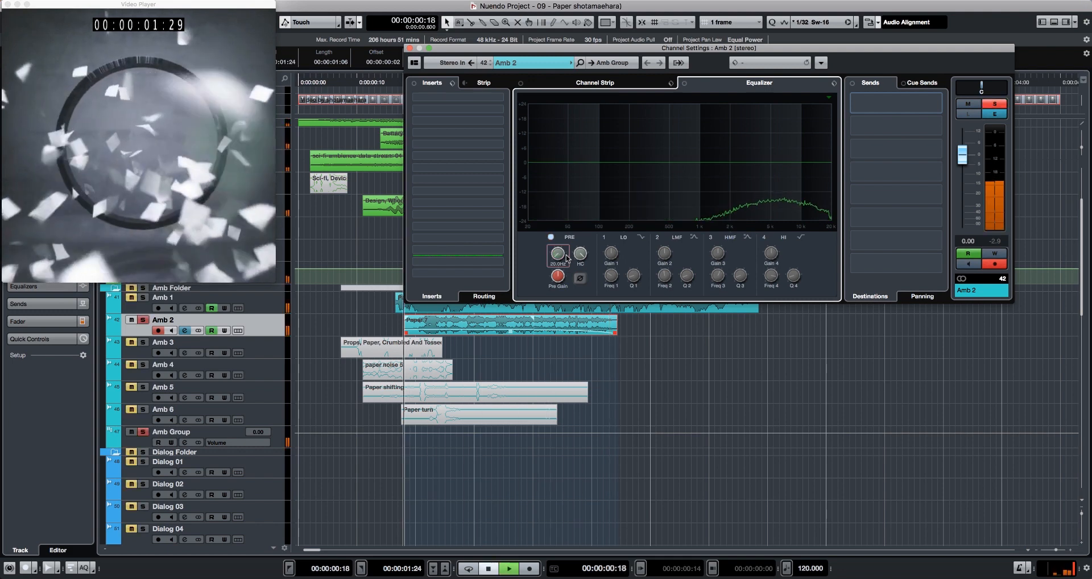
{"action": "key", "text": "space"}
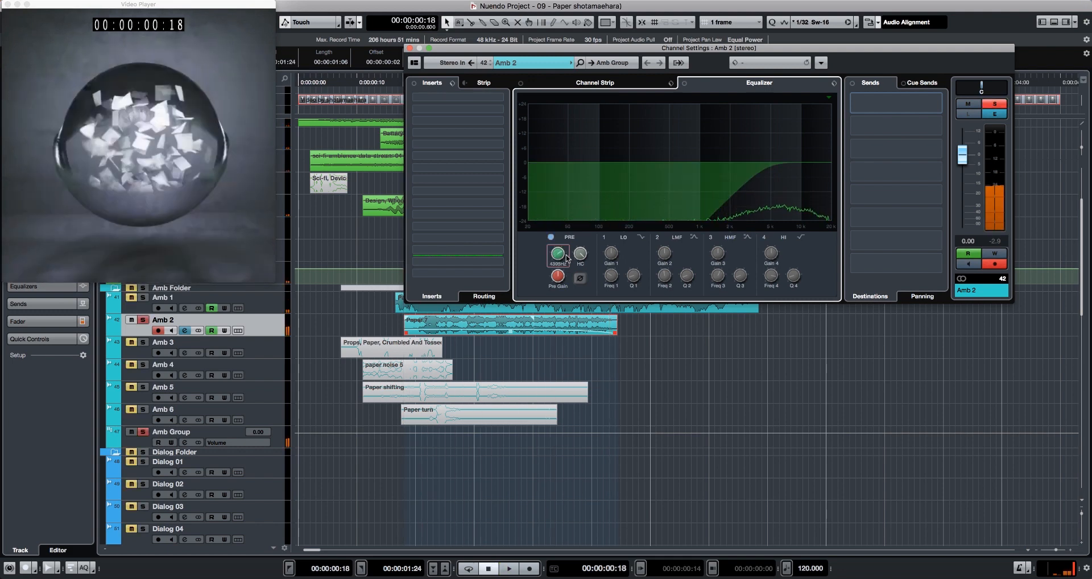
{"action": "key", "text": "Home"}
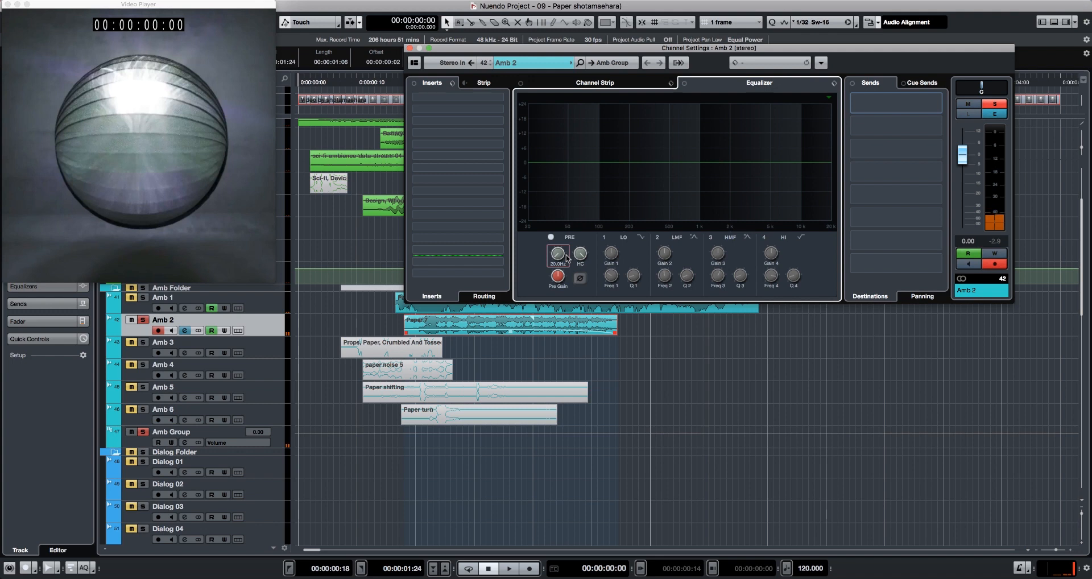
{"action": "key", "text": "space"}
{"action": "left_click_drag", "start_coordinate": [557, 253], "coordinate": [565, 335]}
{"action": "key", "text": "space"}
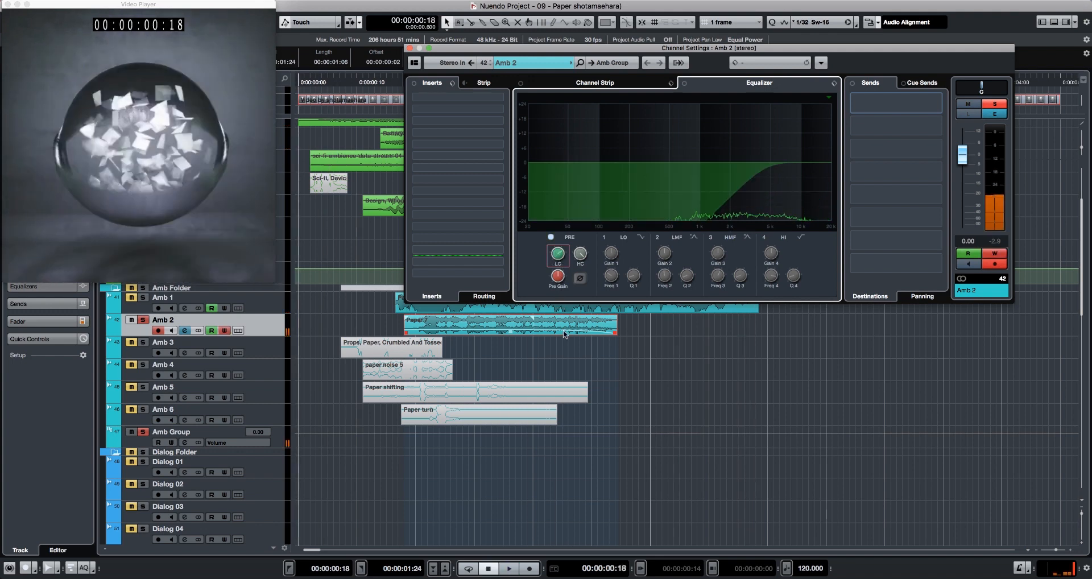
{"action": "key", "text": "space"}
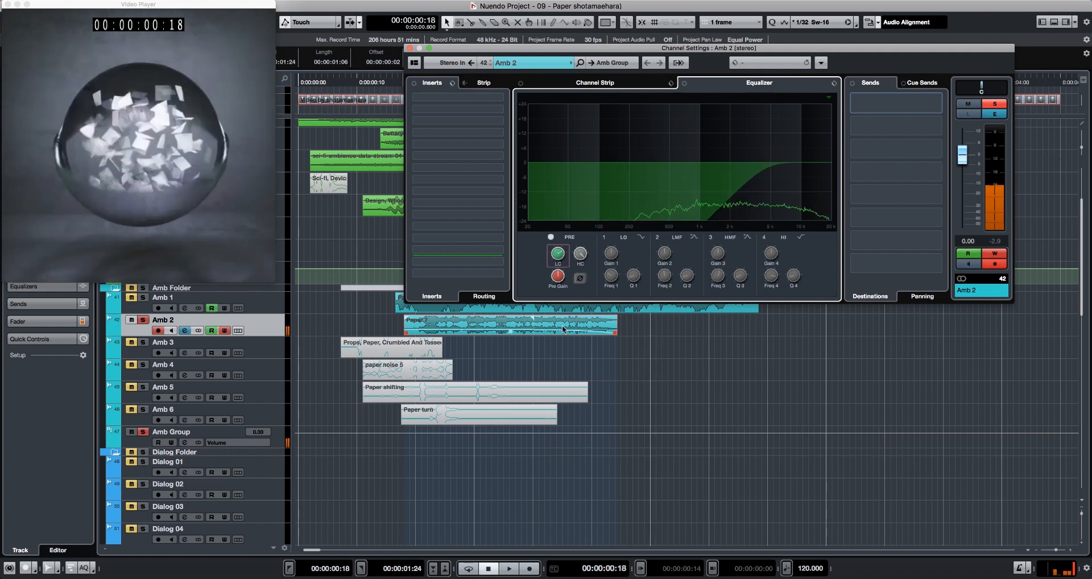
- Audition Amb 1 and Amb 2 soloed together, with automation writing on Amb 2 and both solos switched off at the end
{"action": "left_click", "coordinate": [131, 299]}
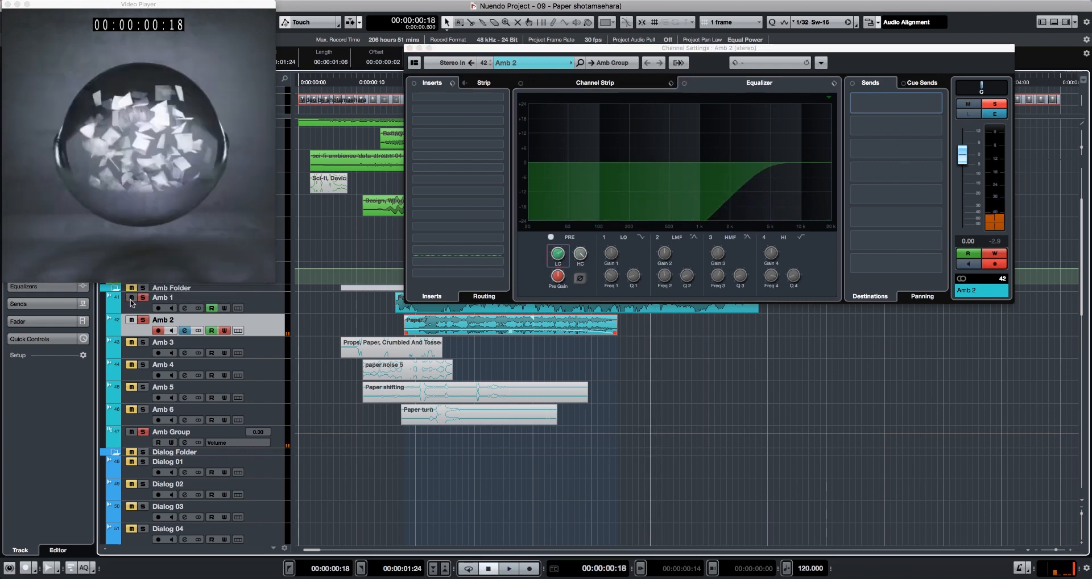
{"action": "key", "text": "space"}
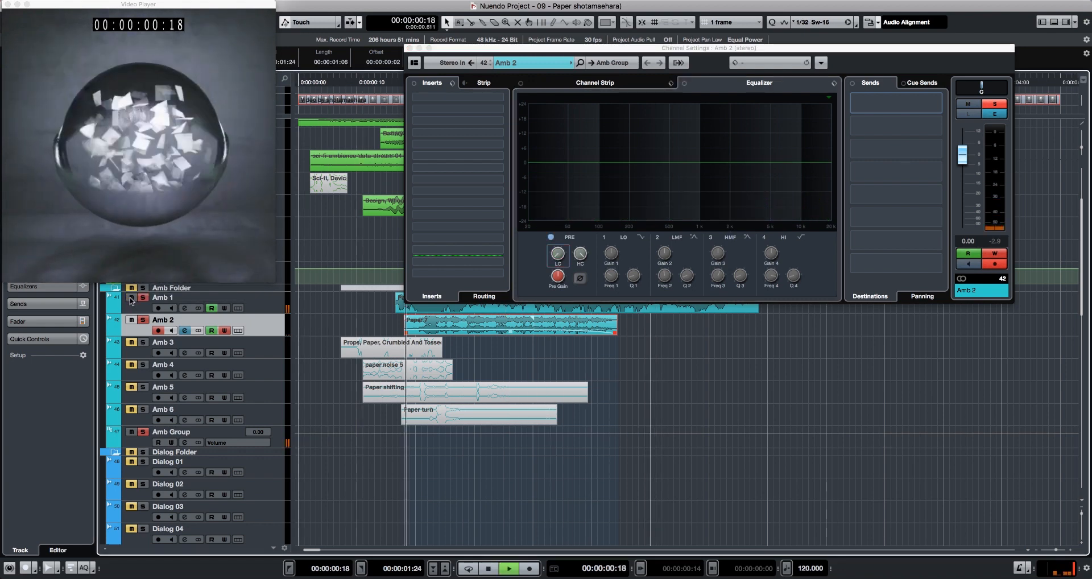
{"action": "key", "text": "space"}
{"action": "key", "text": "space"}
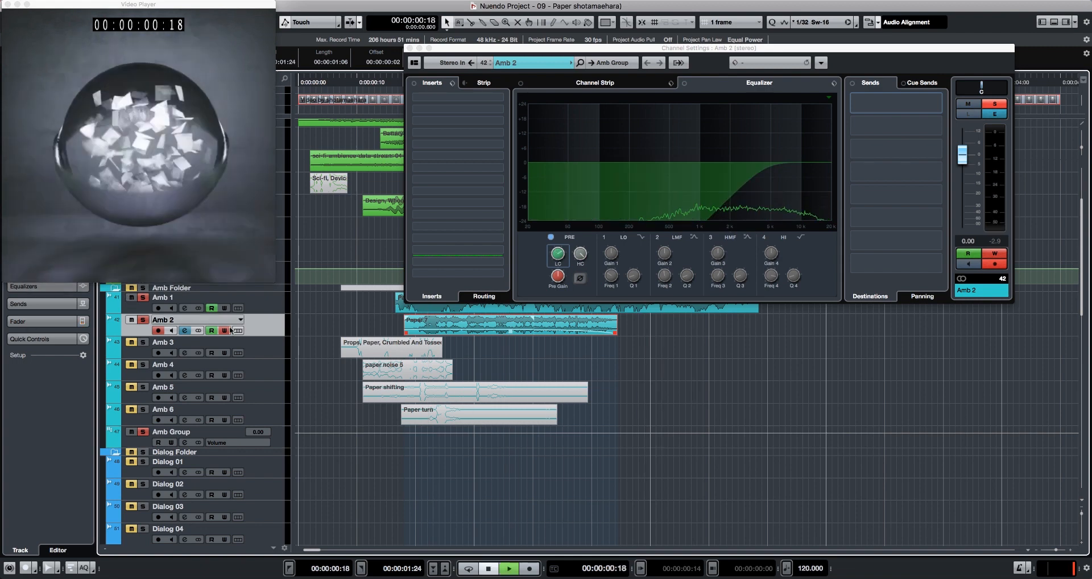
{"action": "key", "text": "space"}
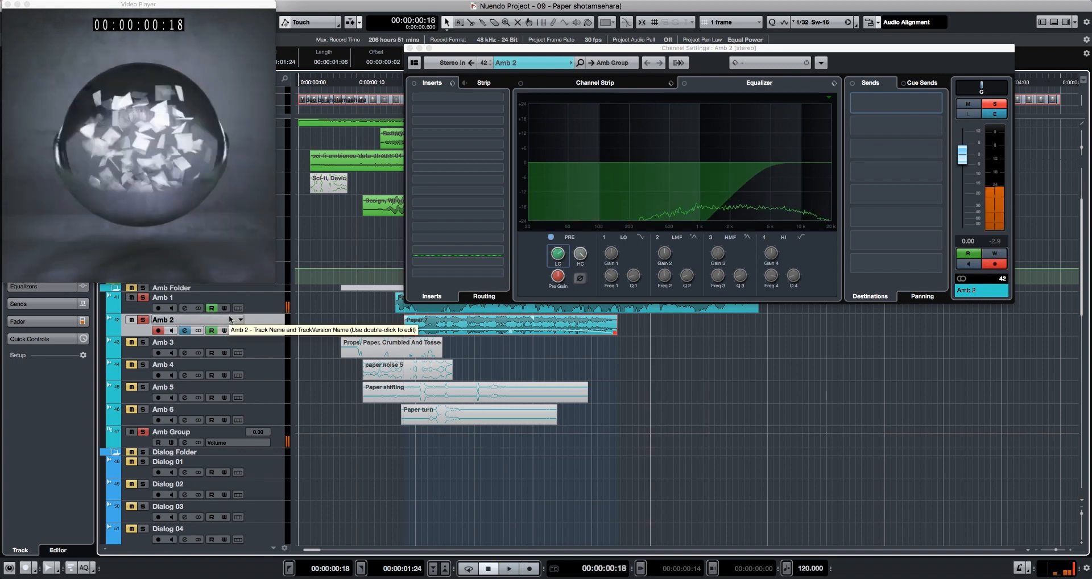
{"action": "left_click", "coordinate": [230, 319]}
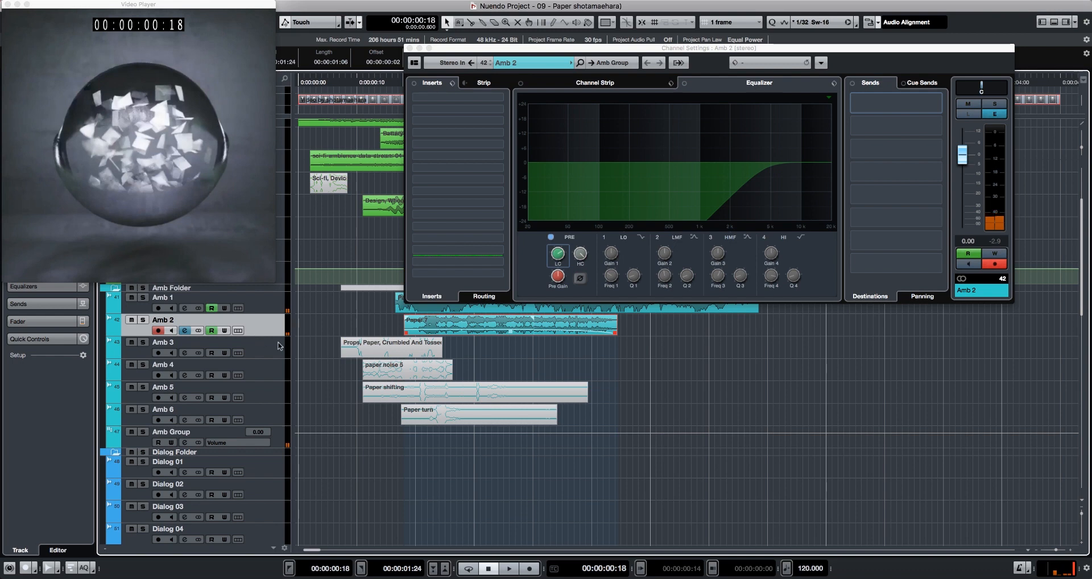
- Play the passage with all tracks audible to check the low-cut sweep in the mix
{"action": "key", "text": "space"}
{"action": "key", "text": "comma"}
{"action": "key", "text": "space"}
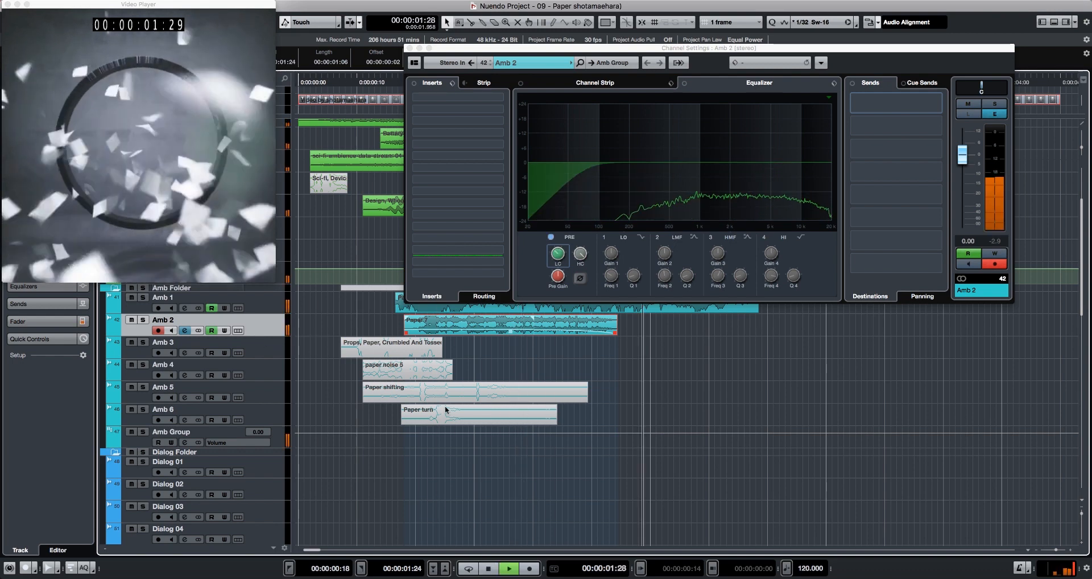
{"action": "key", "text": "space"}
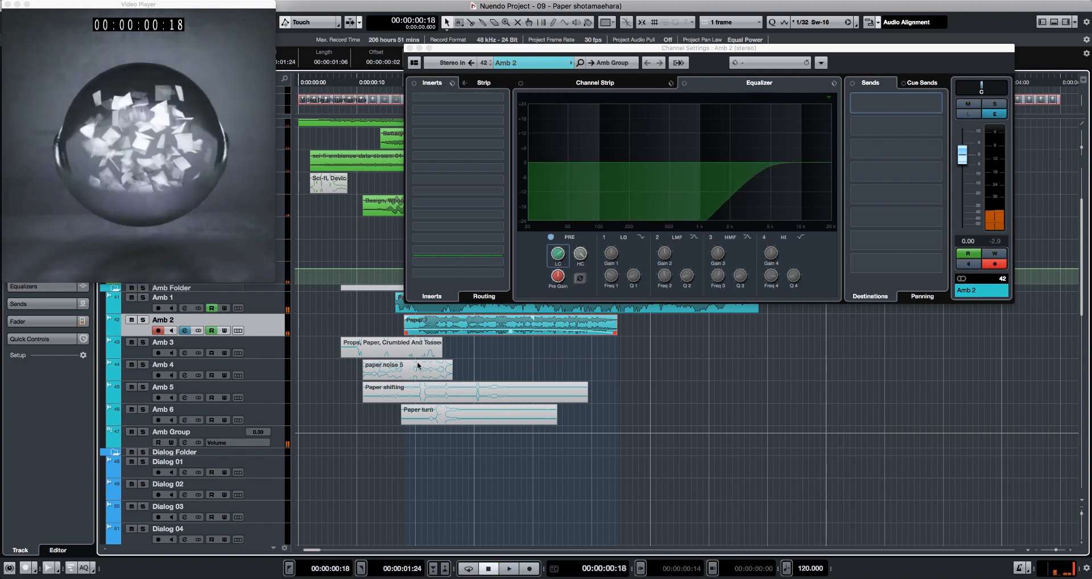
- Close the channel settings and move the muted clips of Amb 3 to Amb 6 up to the Fx's tracks at about 12 seconds
{"action": "left_click", "coordinate": [429, 355]}
{"action": "left_click_drag", "start_coordinate": [437, 354], "coordinate": [662, 367]}
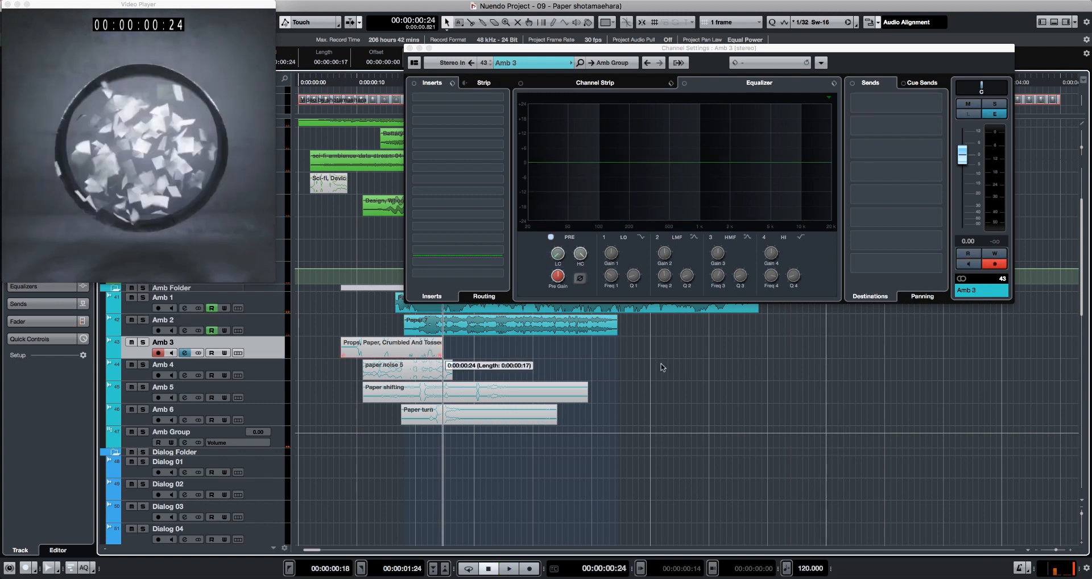
{"action": "left_click_drag", "start_coordinate": [557, 350], "coordinate": [394, 409]}
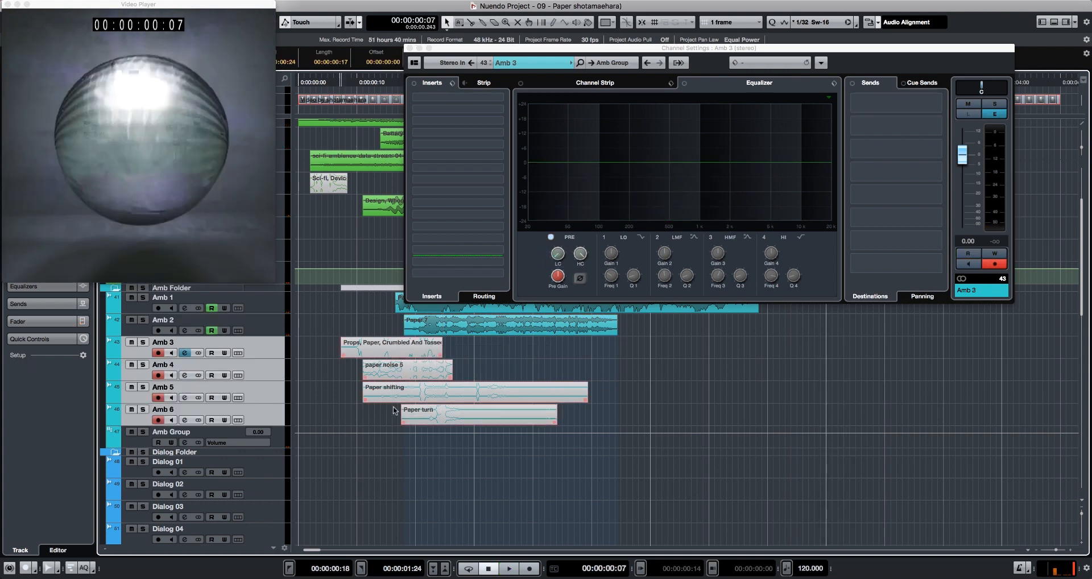
{"action": "key", "text": "g"}
{"action": "key", "text": "g"}
{"action": "key", "text": "g"}
{"action": "key", "text": "g"}
{"action": "key", "text": "e"}
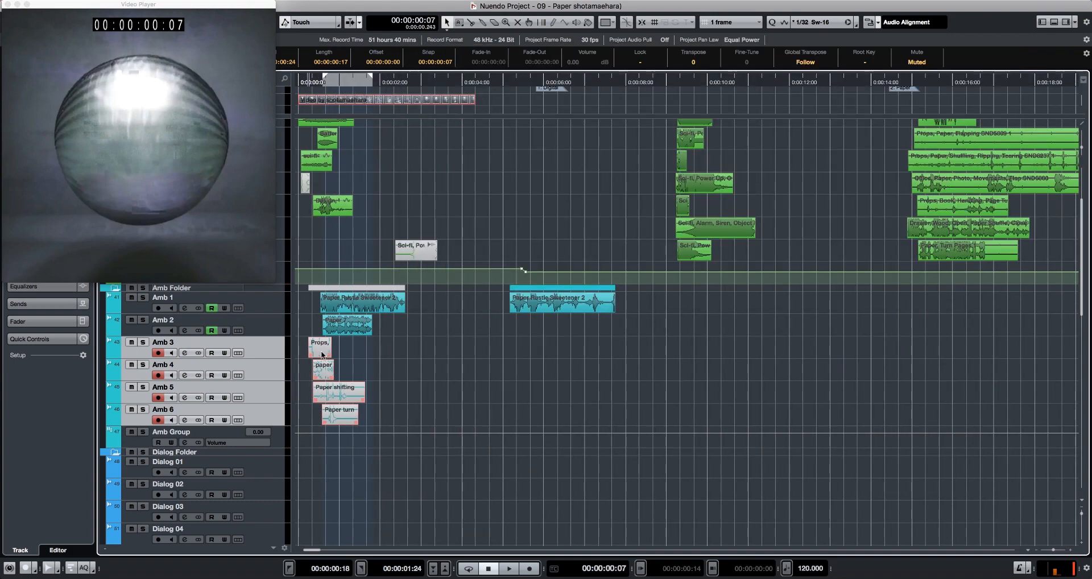
{"action": "left_click_drag", "start_coordinate": [321, 354], "coordinate": [814, 145]}
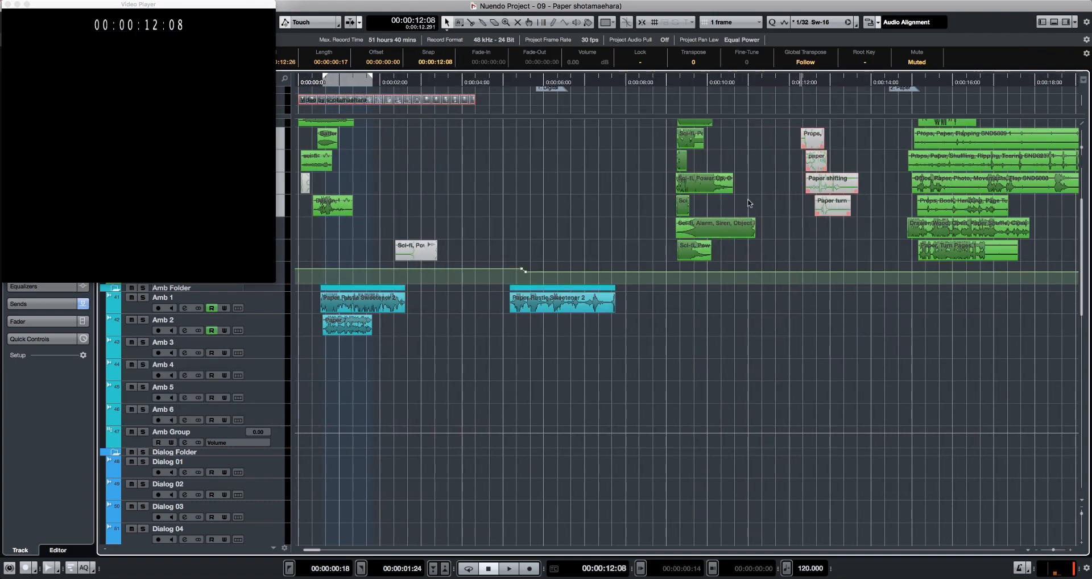
- Audition the spare sci-fi and paper sound effects parked after the video on the Fx's tracks
{"action": "scroll", "coordinate": [749, 205], "scroll_direction": "up", "scroll_amount": 3}
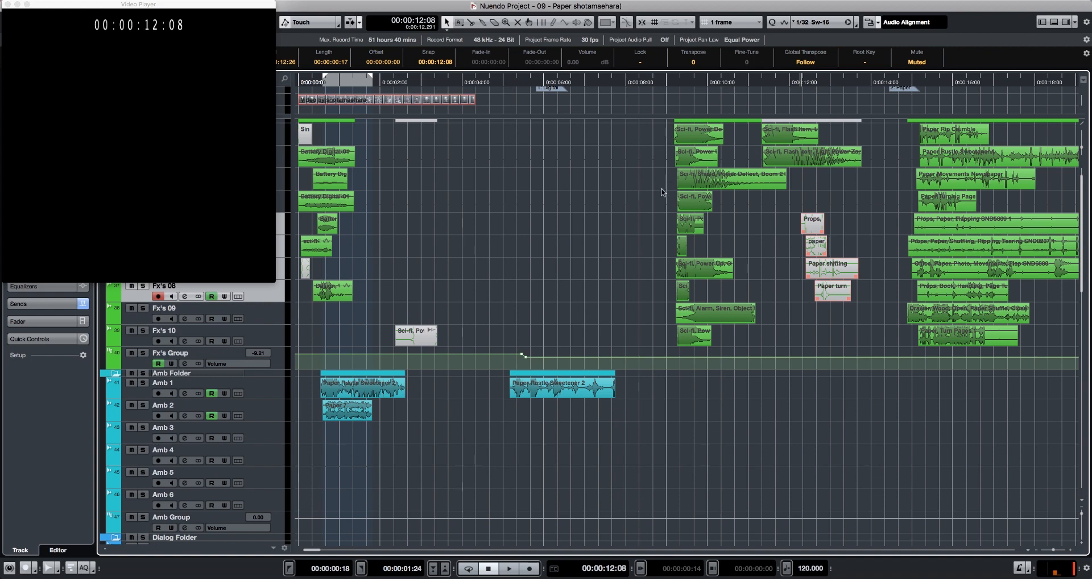
{"action": "left_click", "coordinate": [685, 141]}
{"action": "scroll", "coordinate": [673, 199], "scroll_direction": "up", "scroll_amount": 1}
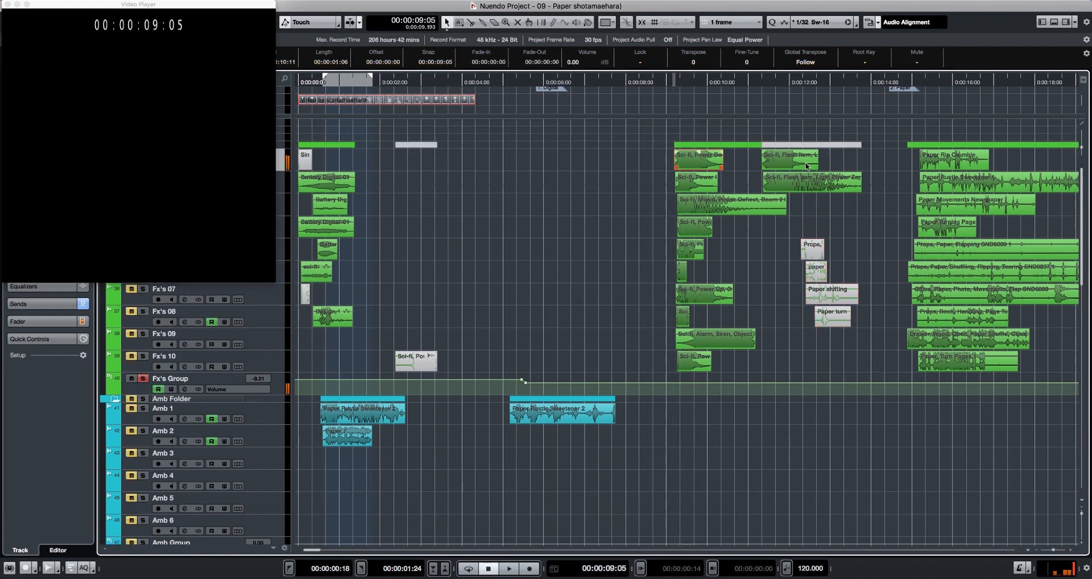
{"action": "scroll", "coordinate": [885, 207], "scroll_direction": "right", "scroll_amount": 3}
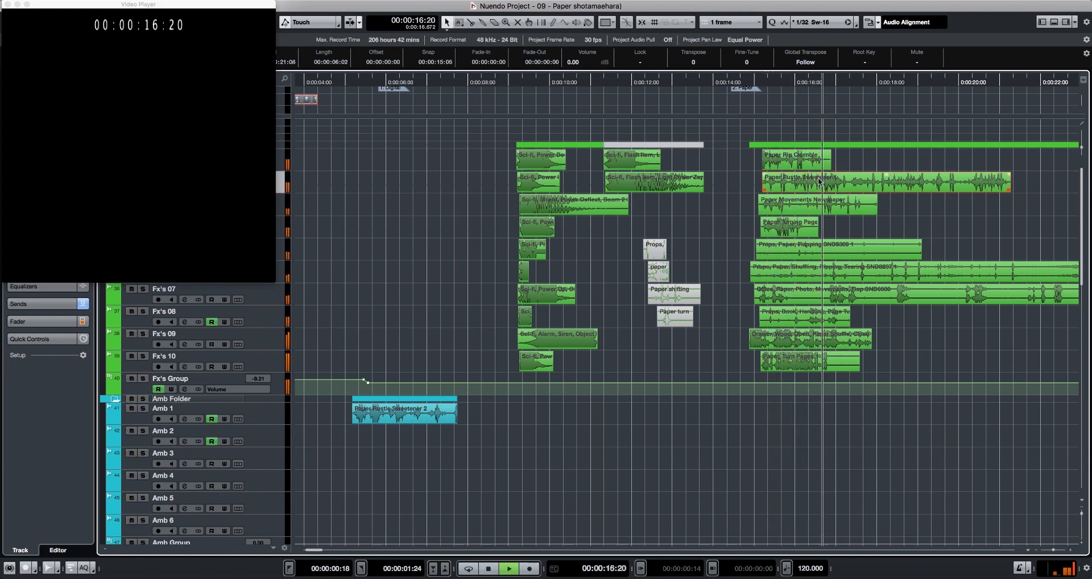
{"action": "key", "text": "l"}
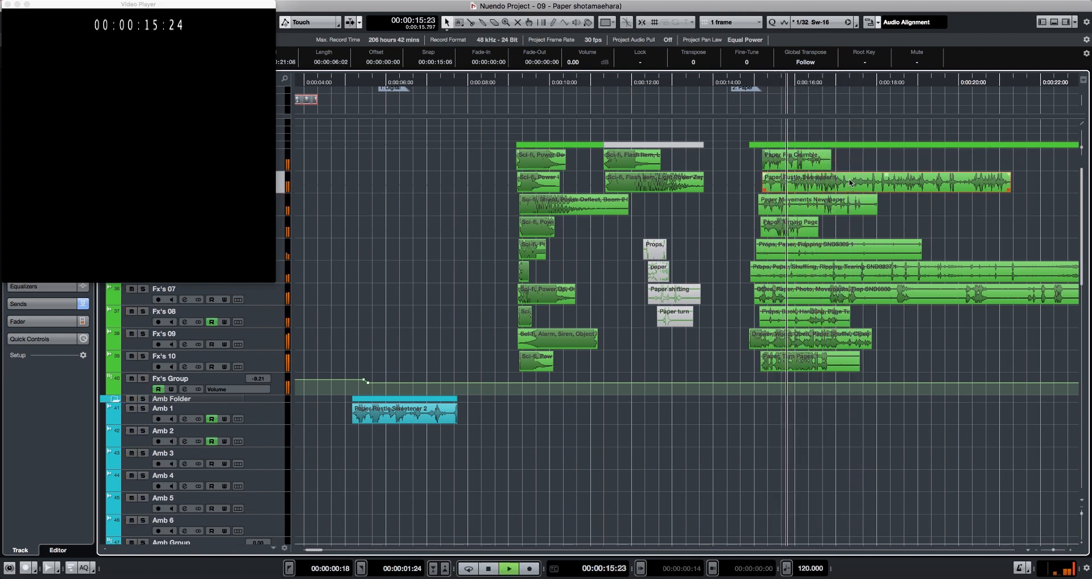
{"action": "key", "text": "s"}
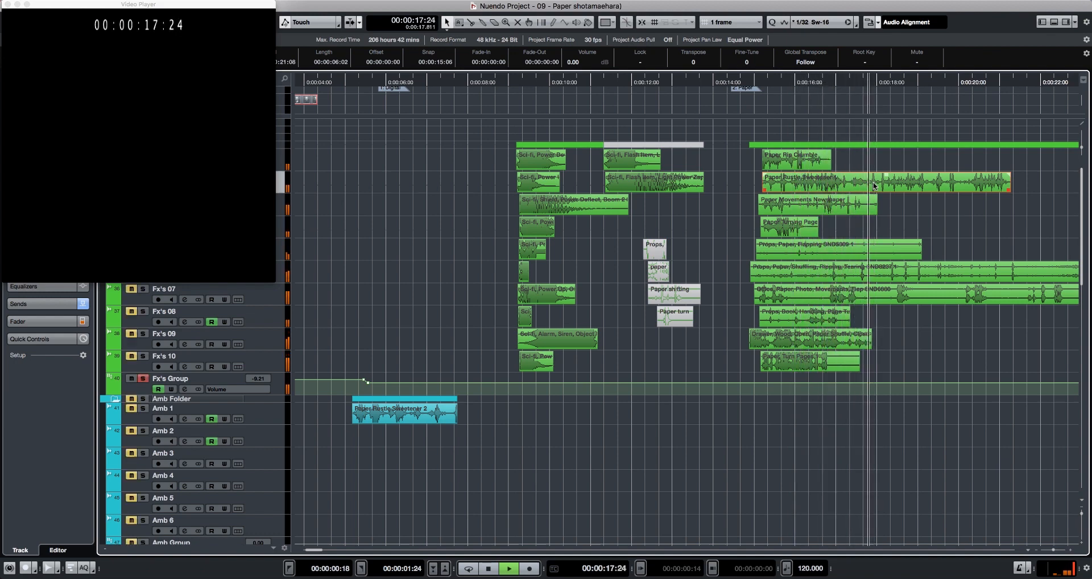
{"action": "left_click", "coordinate": [812, 213]}
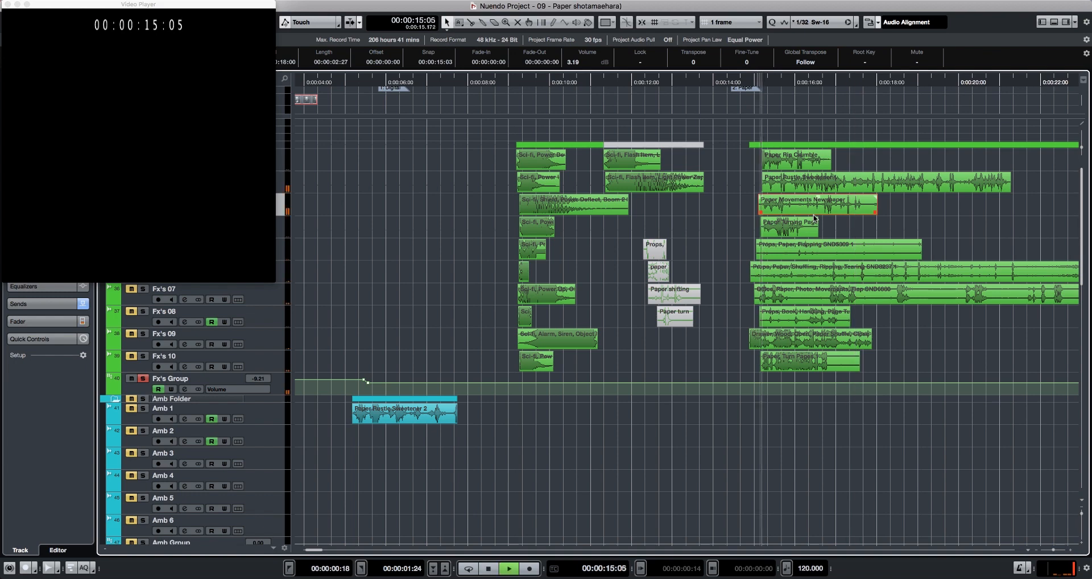
{"action": "left_click", "coordinate": [797, 341]}
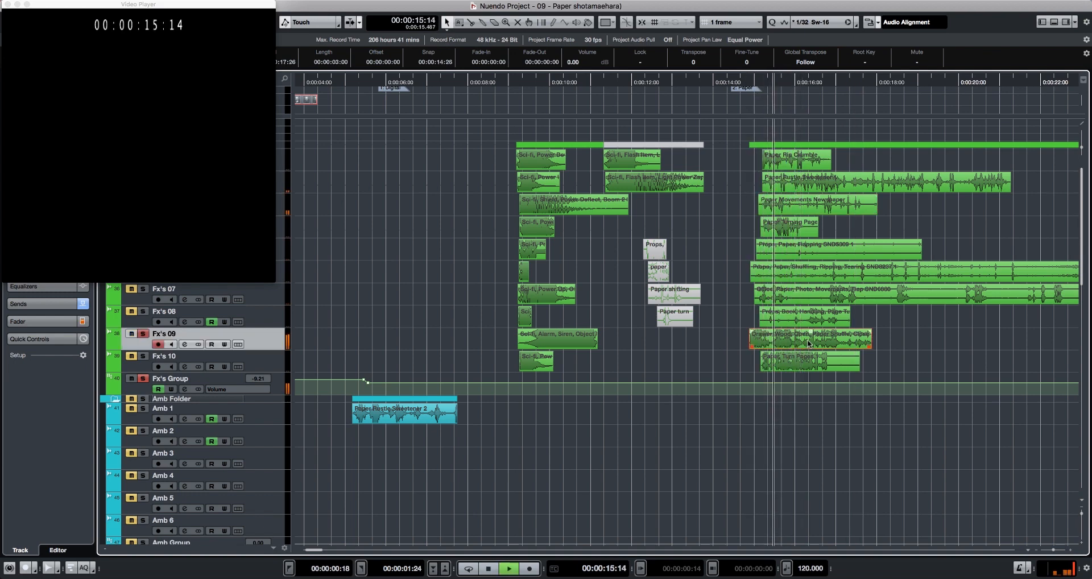
- Split the Paper, Turn Pages clip on Fx's 10 and move its second part to Amb 3, just after the 2-second mark
{"action": "left_click", "coordinate": [809, 362]}
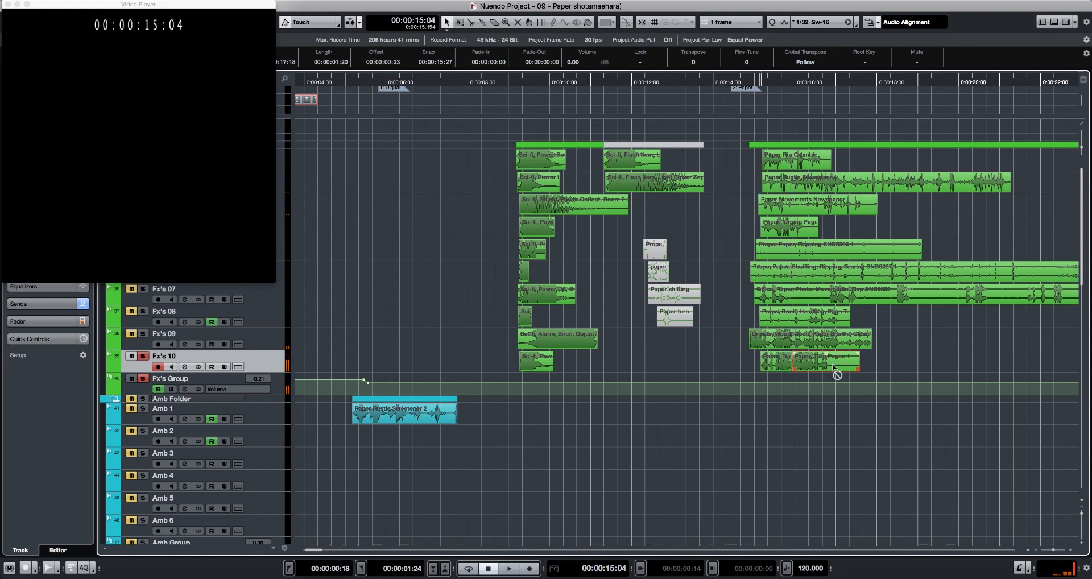
{"action": "left_click_drag", "start_coordinate": [834, 368], "coordinate": [436, 463]}
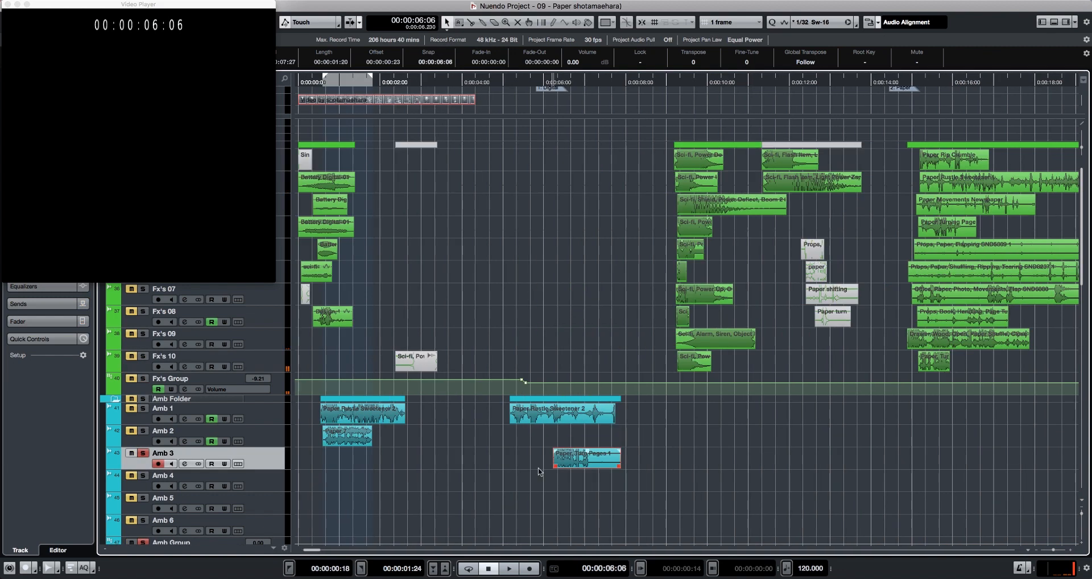
{"action": "left_click_drag", "start_coordinate": [596, 462], "coordinate": [411, 452]}
{"action": "left_click", "coordinate": [319, 463]}
- Solo the Amb Folder and play its tracks from 00:00:00:15
{"action": "key", "text": "space"}
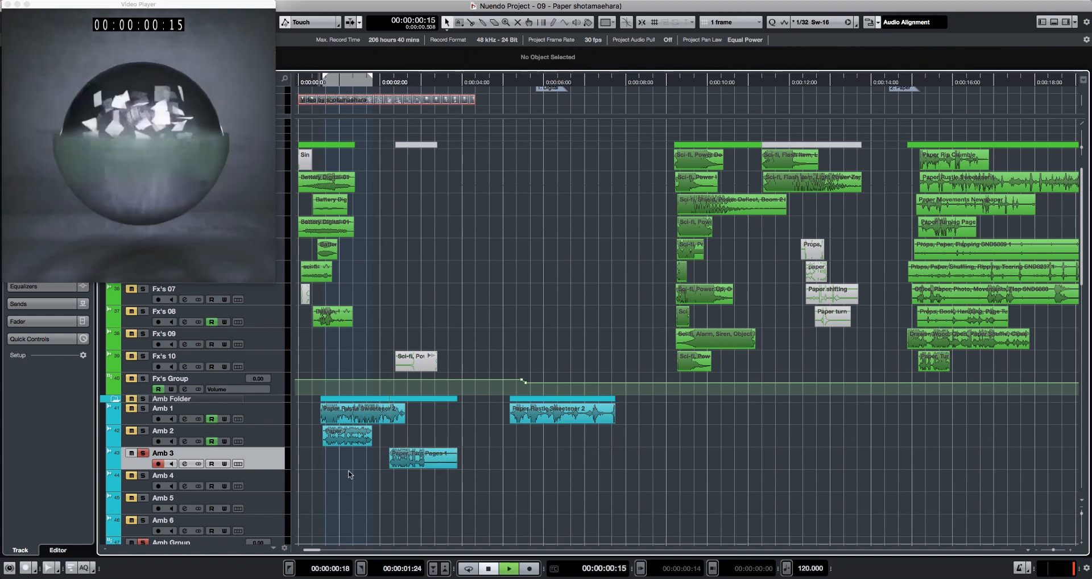
{"action": "key", "text": "space"}
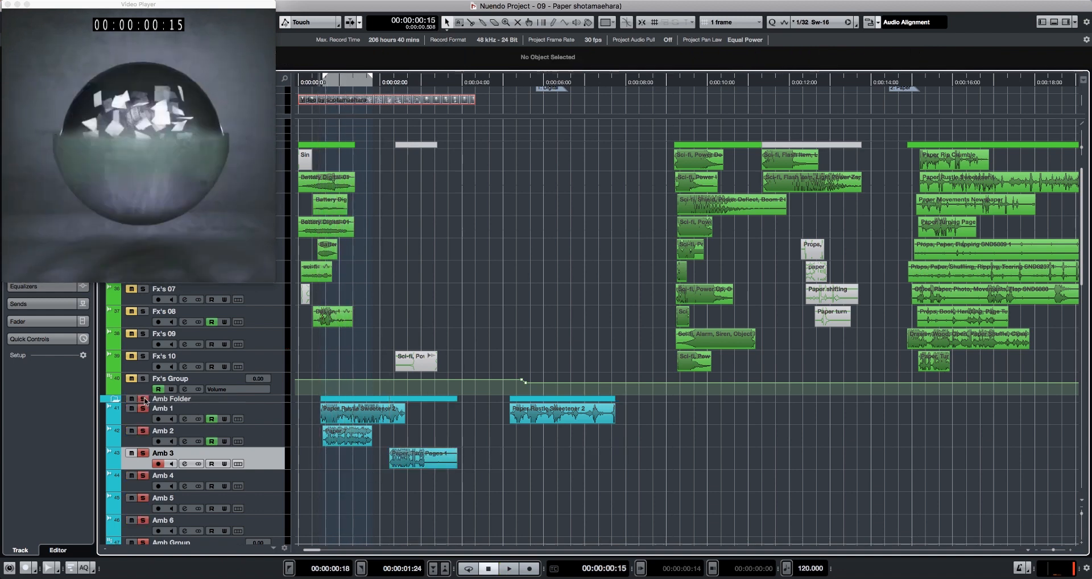
{"action": "key", "text": "space"}
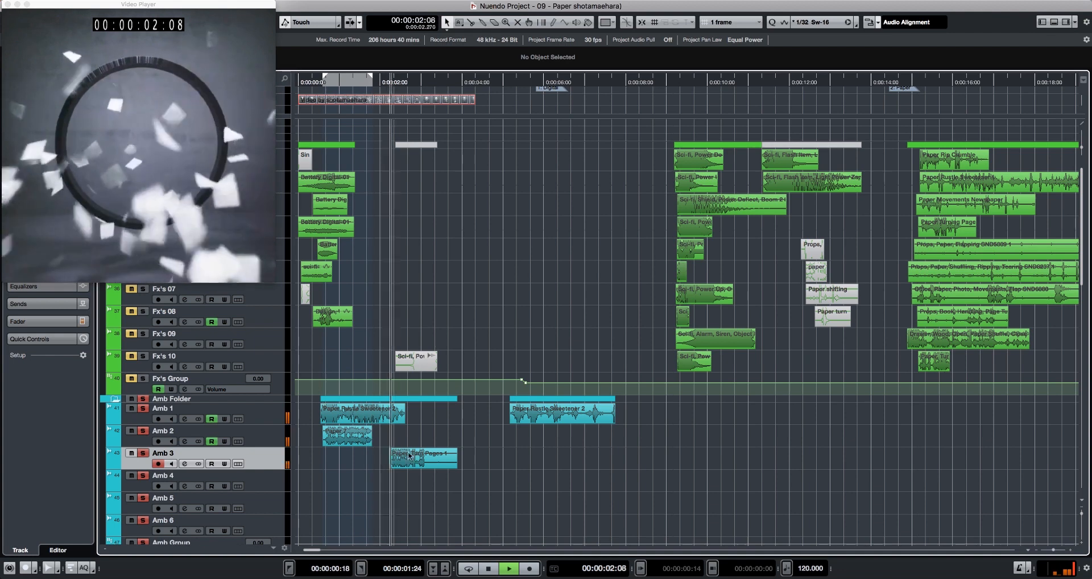
- Place the Amb 3 clip at 00:00:01:21, trimmed to 27 frames with a 13-frame fade-in, and set its volume to -12 dB
{"action": "left_click_drag", "start_coordinate": [423, 460], "coordinate": [405, 462]}
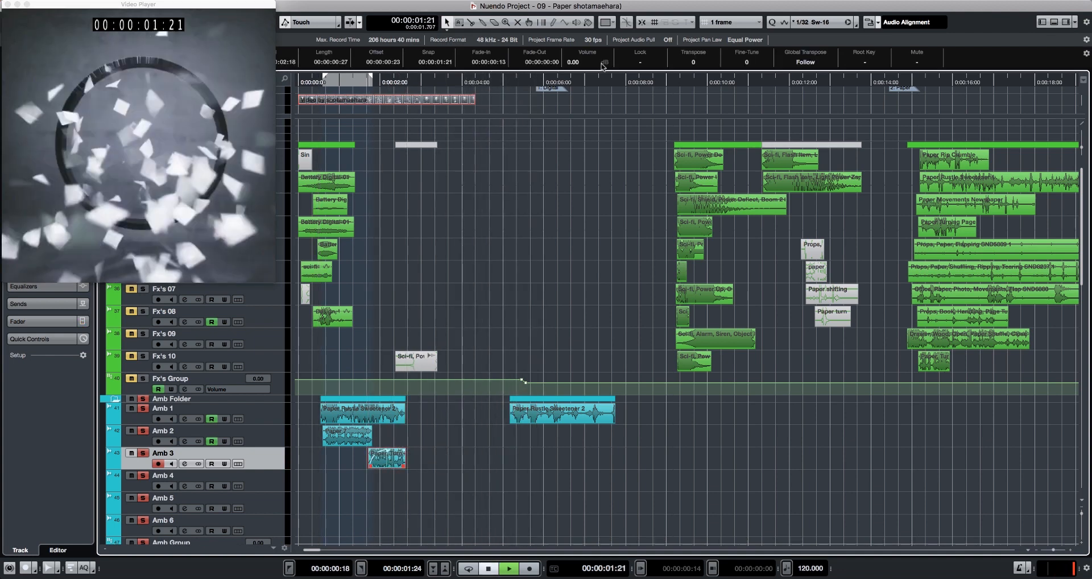
{"action": "scroll", "coordinate": [597, 64], "scroll_direction": "down", "scroll_amount": 13}
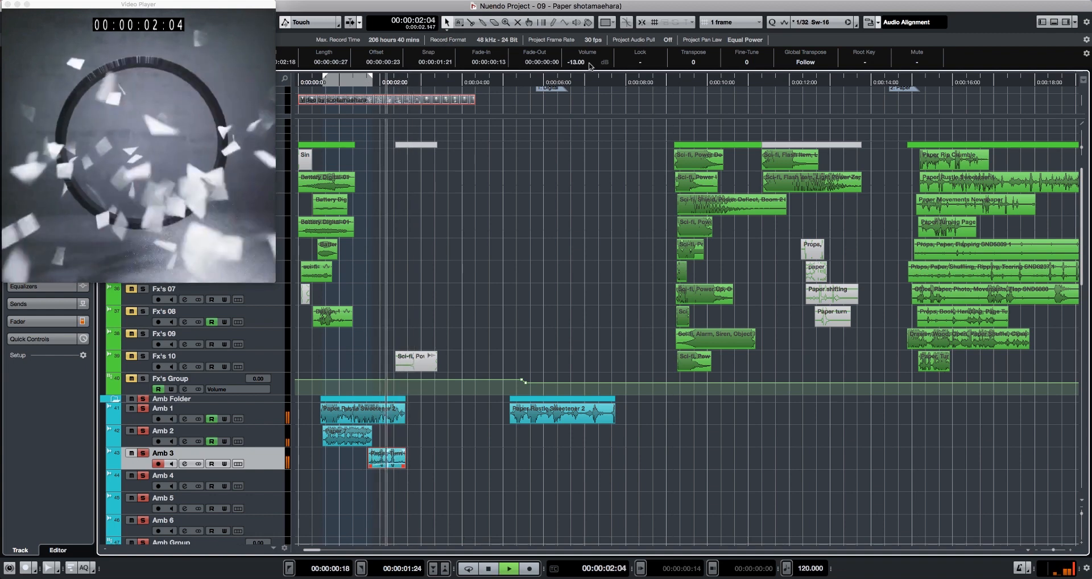
{"action": "scroll", "coordinate": [590, 66], "scroll_direction": "up", "scroll_amount": 1}
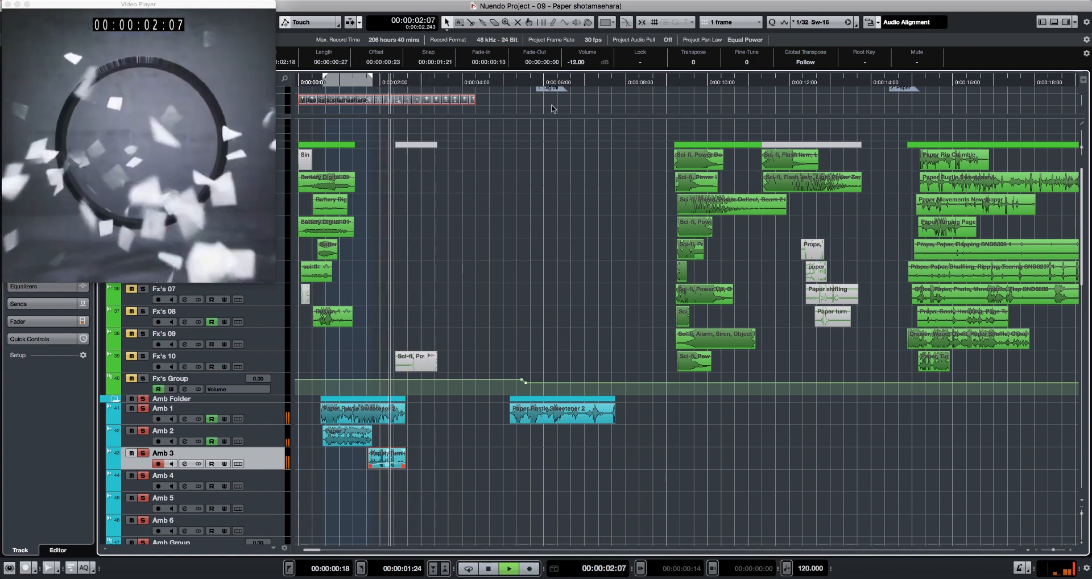
- Move the Amb 3 clip four frames earlier, to 00:00:01:17
{"action": "key", "text": "super+Left"}
{"action": "key", "text": "super+Left"}
{"action": "key", "text": "super+Left"}
{"action": "key", "text": "super+Left"}
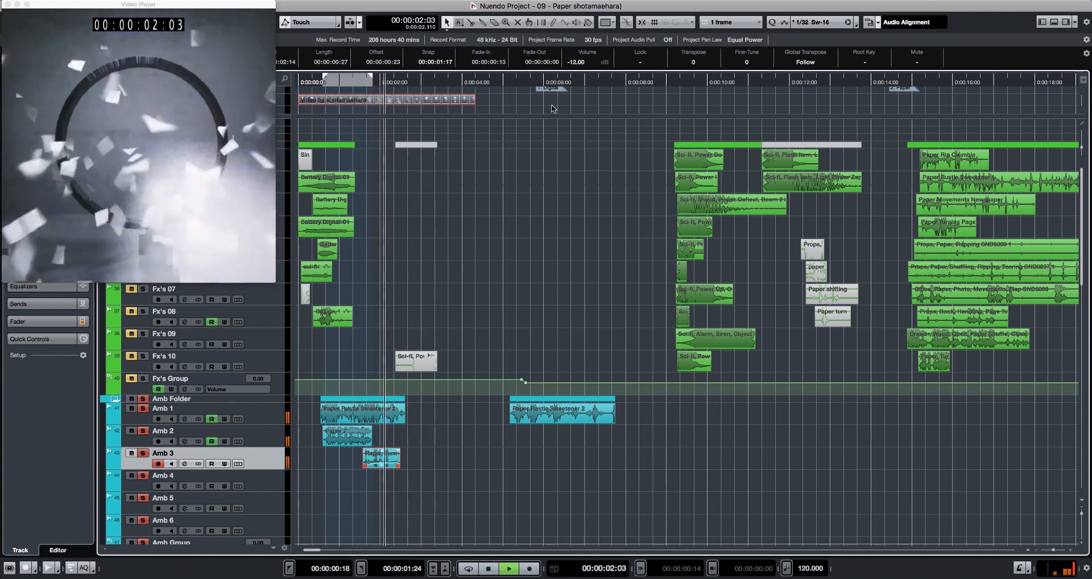
- Move the long paper rustle clip from Fx's 02 to Amb 4, with its start at 00:00:00:15, and play it with the other layers
{"action": "key", "text": "space"}
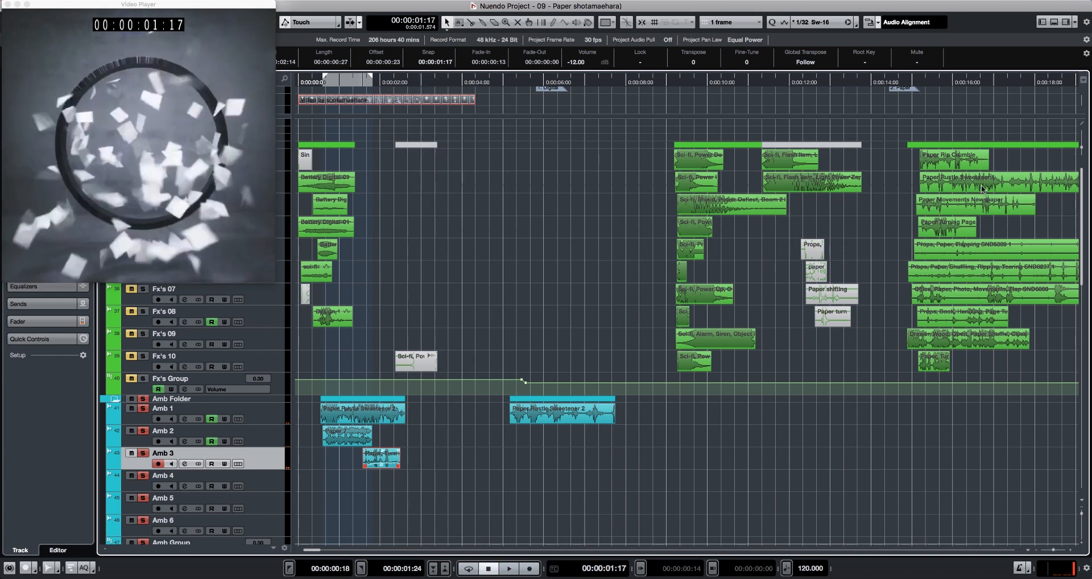
{"action": "left_click_drag", "start_coordinate": [982, 188], "coordinate": [381, 490]}
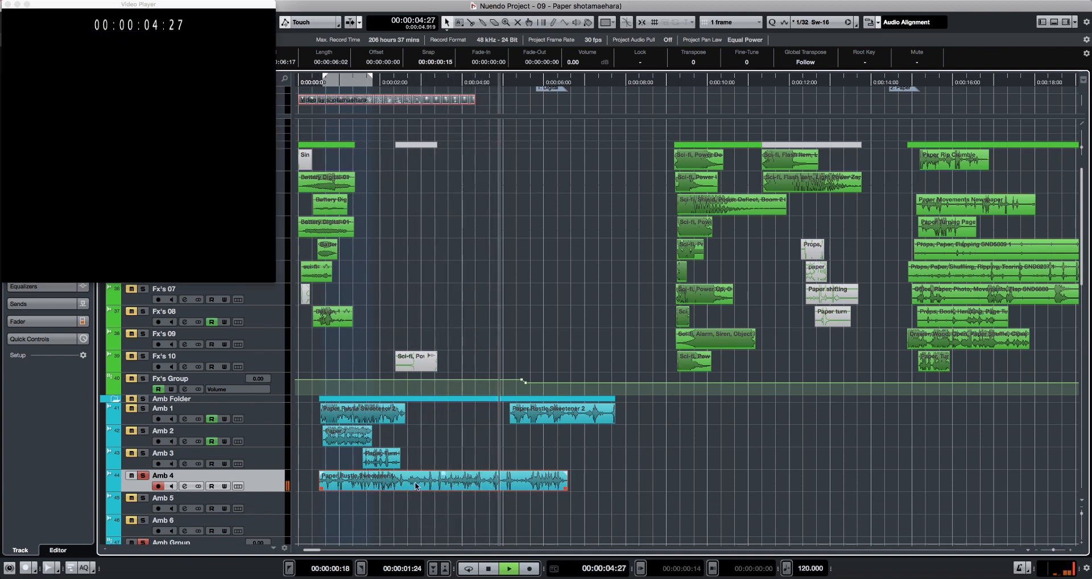
{"action": "key", "text": "space"}
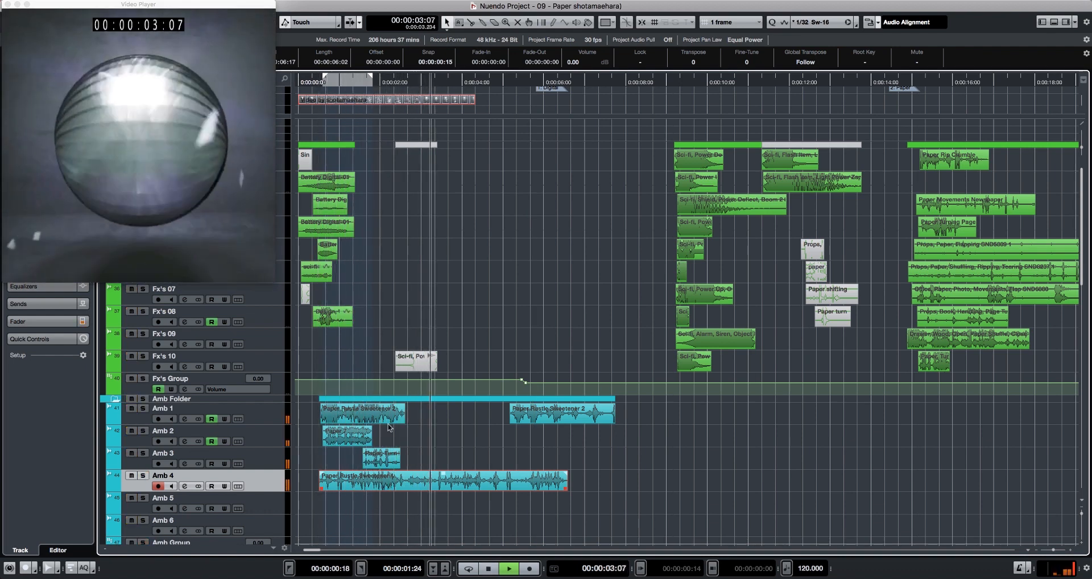
- Automate Amb 4's volume to drop from about 2.5 seconds to about -18 dB near 3.2 seconds and stay level to the clip's end
{"action": "left_click", "coordinate": [110, 488]}
{"action": "key", "text": "space"}
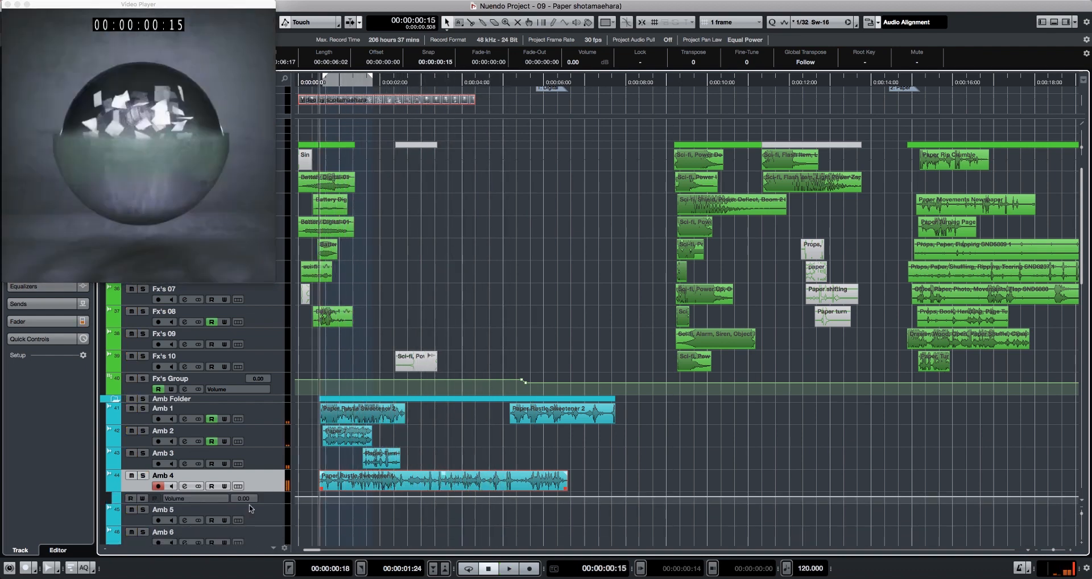
{"action": "left_click_drag", "start_coordinate": [251, 503], "coordinate": [254, 558]}
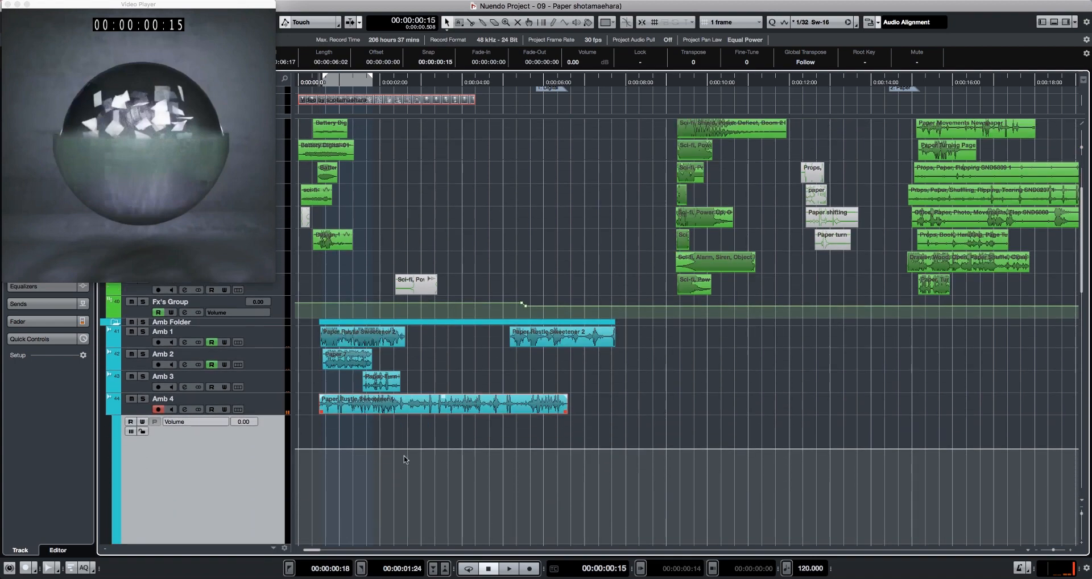
{"action": "key", "text": "space"}
{"action": "left_click", "coordinate": [404, 449]}
{"action": "left_click_drag", "start_coordinate": [418, 449], "coordinate": [432, 496]}
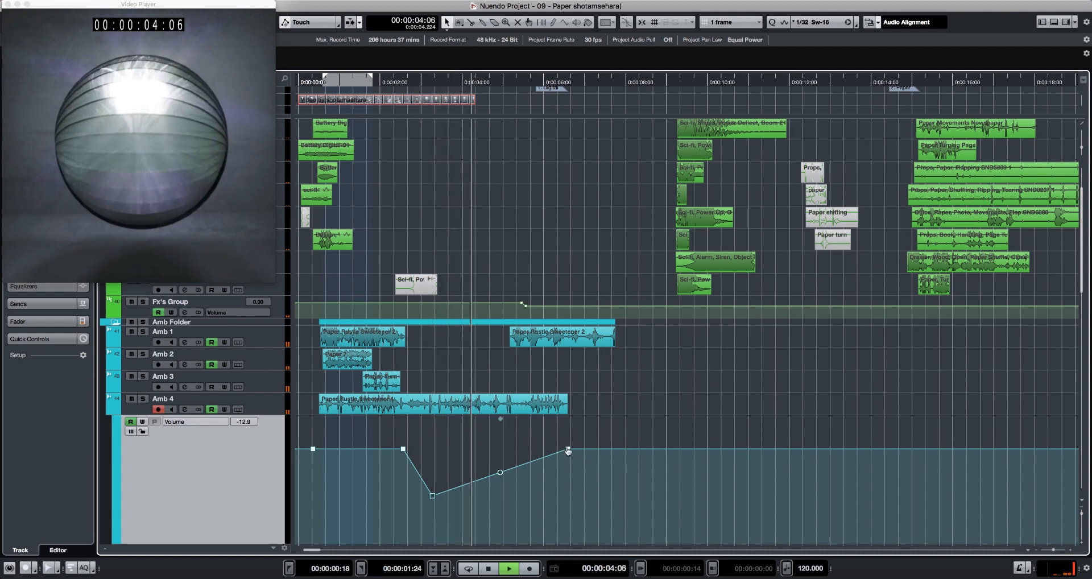
{"action": "left_click_drag", "start_coordinate": [561, 449], "coordinate": [568, 496]}
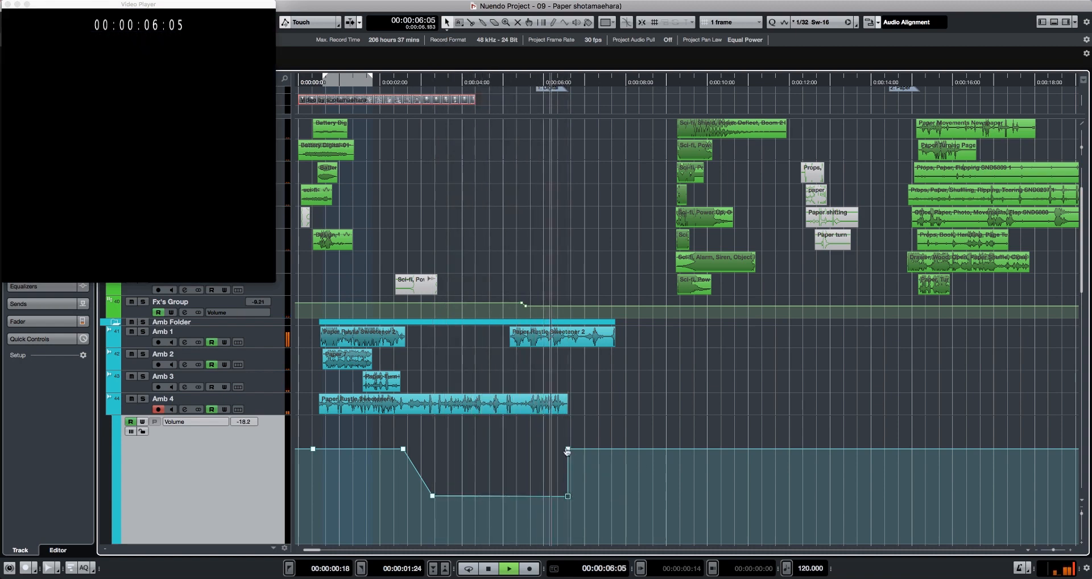
- Park the spare Paper Rustle Sweetener 2 clip, muted, on Amb 2 at 00:00:08:17, and cut the Amb 4 clip off at the video's end
{"action": "left_click", "coordinate": [563, 338]}
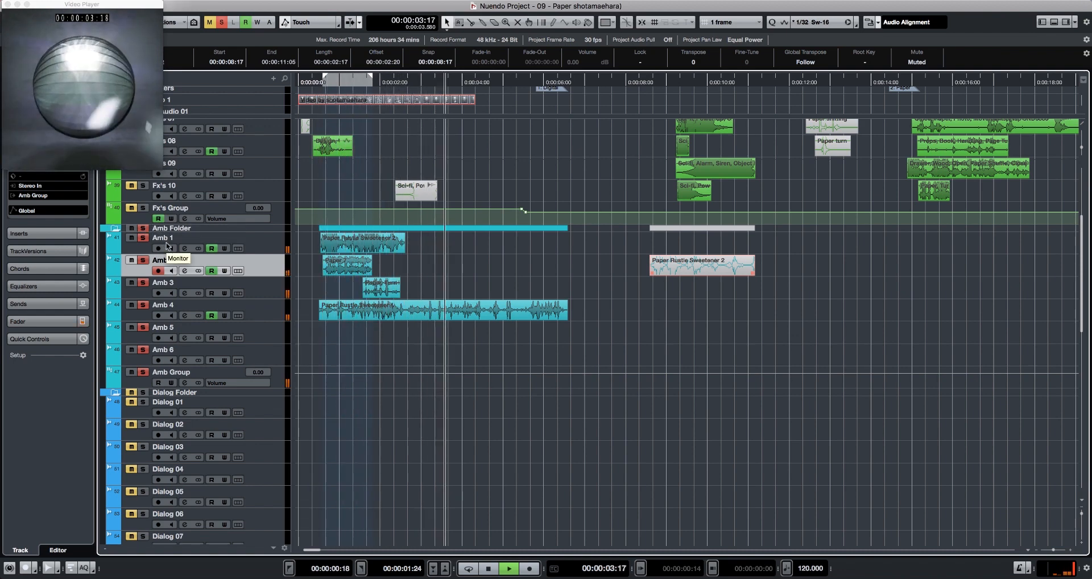
{"action": "left_click", "coordinate": [474, 313], "text": "alt"}
{"action": "key", "text": "Delete"}
{"action": "key", "text": "space"}
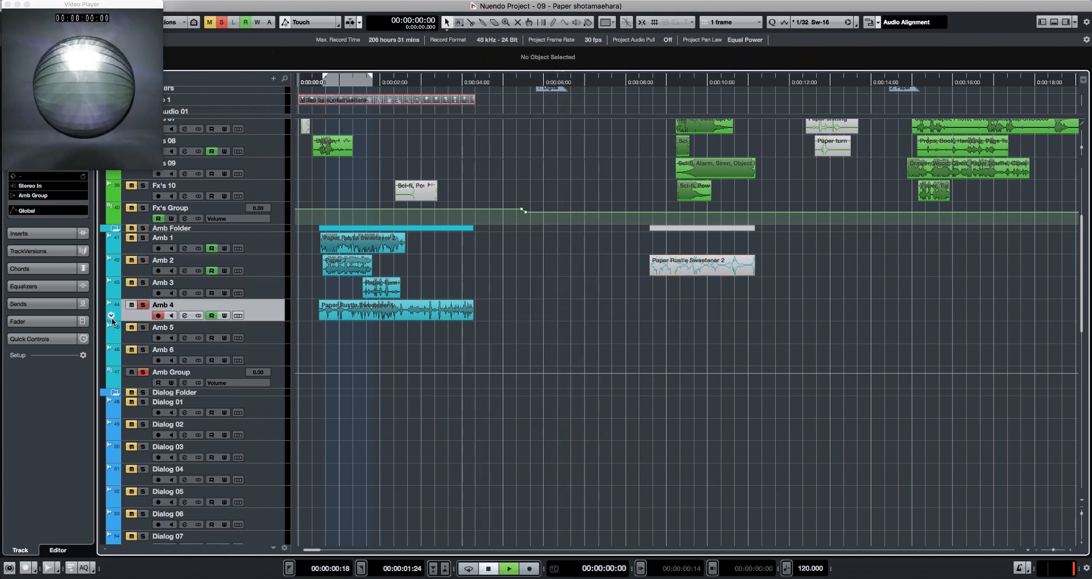
- Add a lower volume automation point on Amb 4 at the video's end so the clip keeps fading
{"action": "key", "text": "a"}
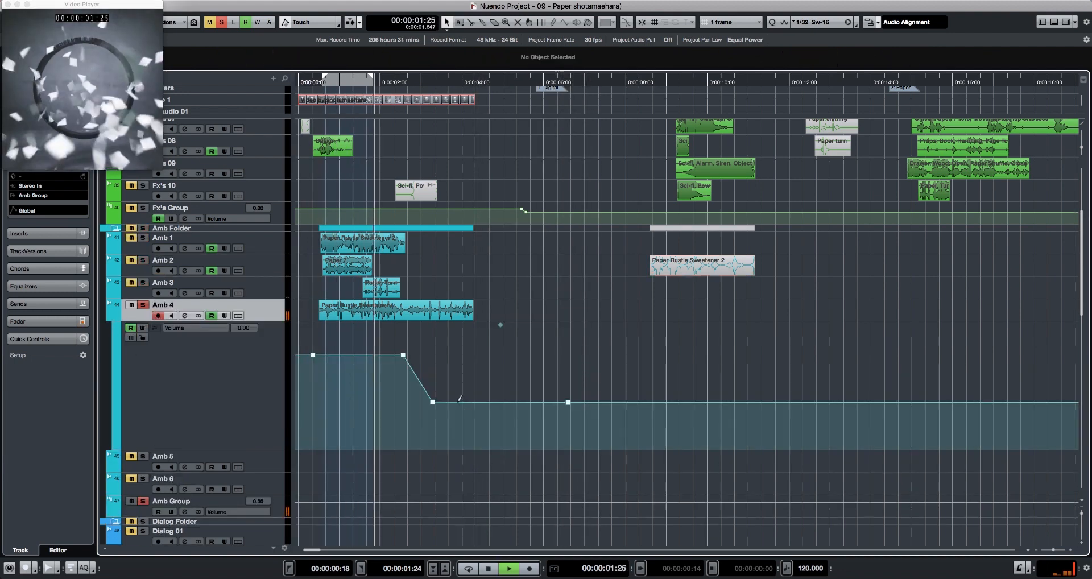
{"action": "left_click_drag", "start_coordinate": [462, 406], "coordinate": [473, 432]}
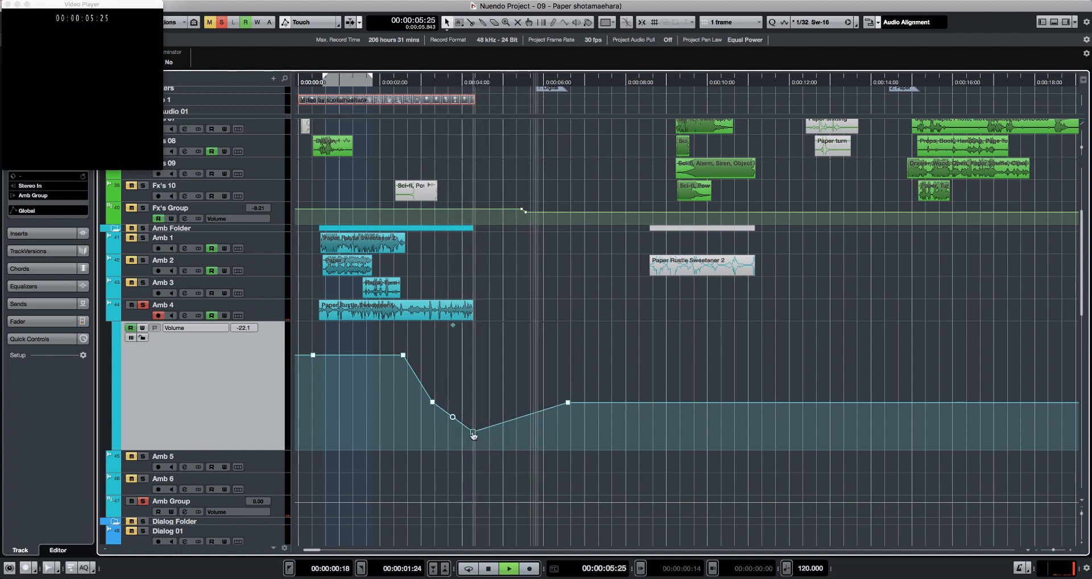
{"action": "left_click", "coordinate": [398, 429]}
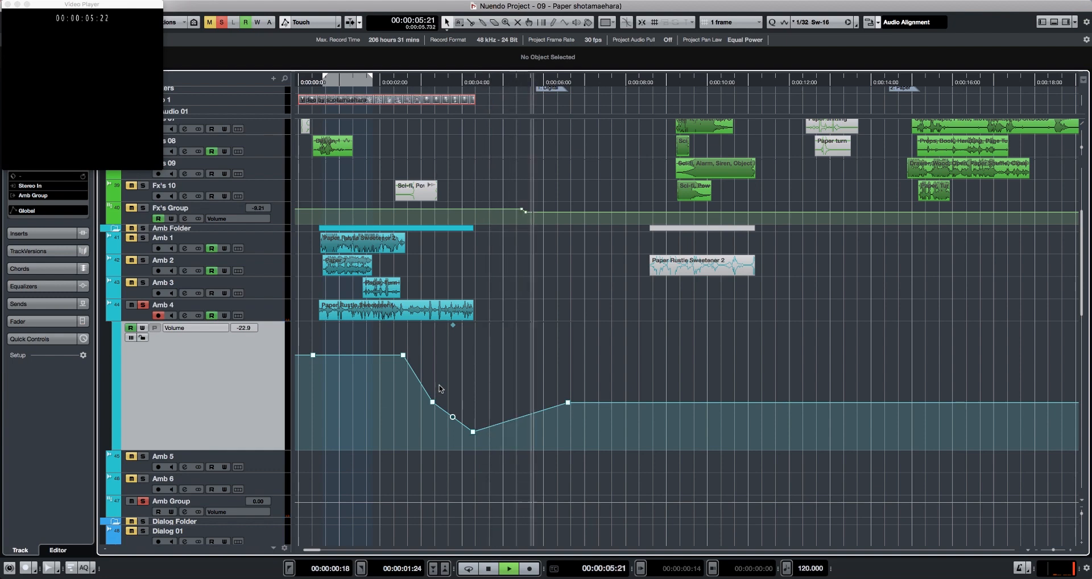
- Unsolo the Amb tracks, play the full mix from the beginning and hide Amb 4's automation lane
{"action": "key", "text": "period"}
{"action": "key", "text": "s"}
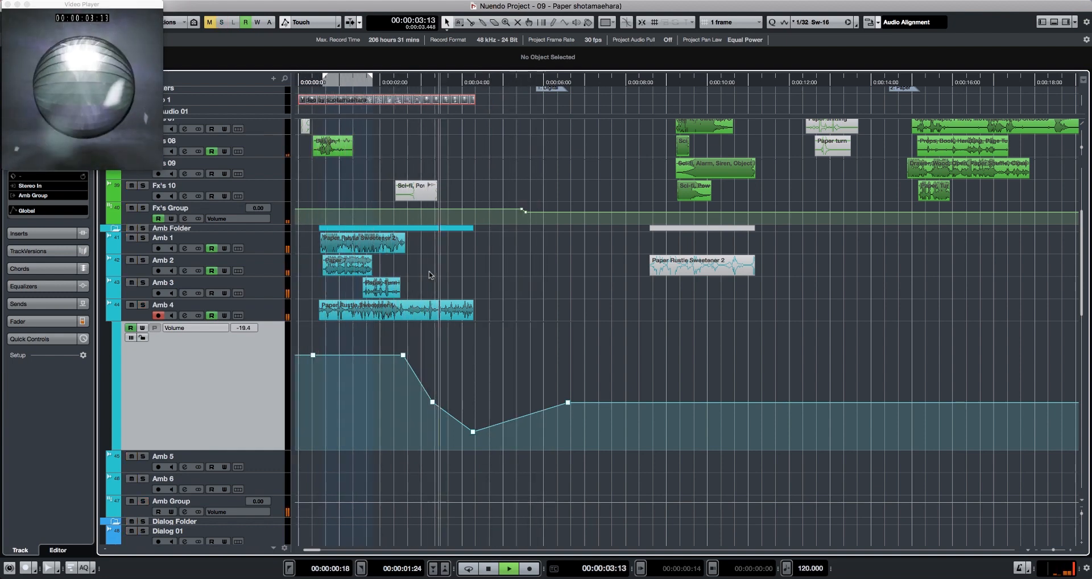
{"action": "key", "text": "g"}
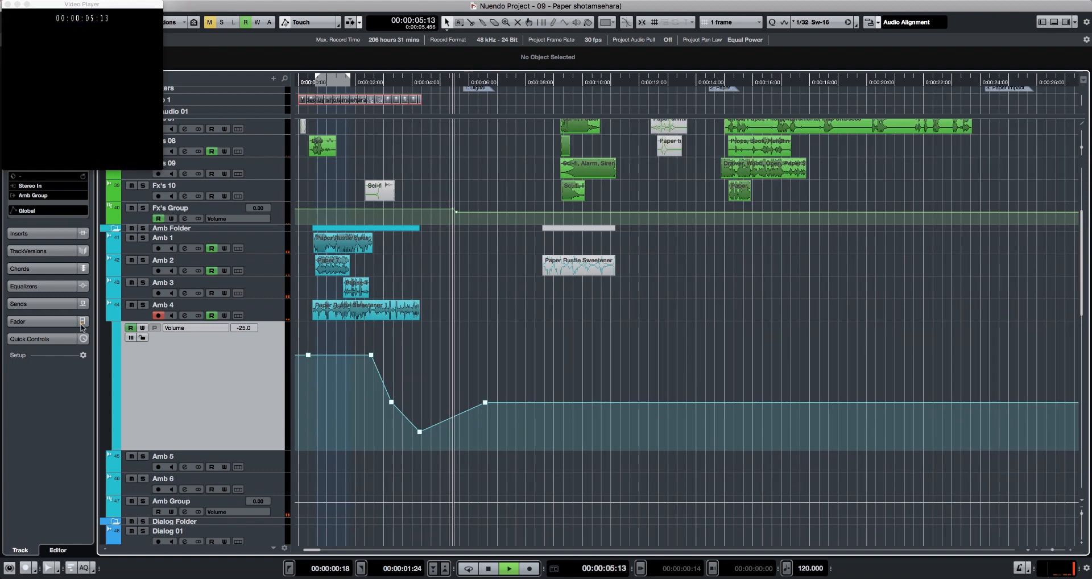
{"action": "key", "text": "a"}
{"action": "key", "text": "space"}
{"action": "left_click_drag", "start_coordinate": [319, 83], "coordinate": [298, 83]}
{"action": "key", "text": "h"}
{"action": "key", "text": "h"}
{"action": "key", "text": "h"}
{"action": "key", "text": "h"}
{"action": "key", "text": "h"}
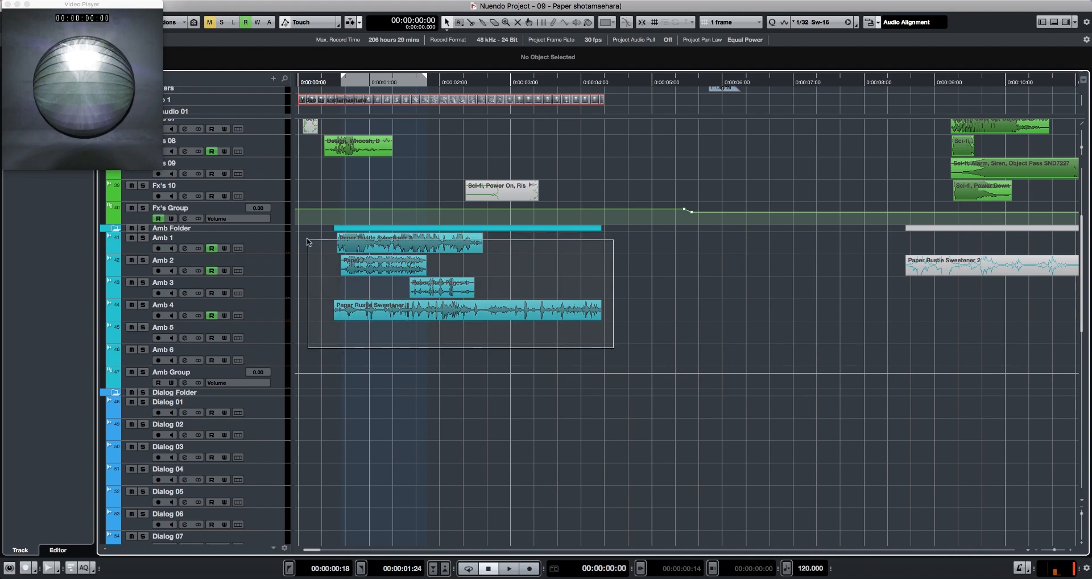
{"action": "left_click_drag", "start_coordinate": [307, 242], "coordinate": [307, 242]}
{"action": "left_click", "coordinate": [283, 384]}
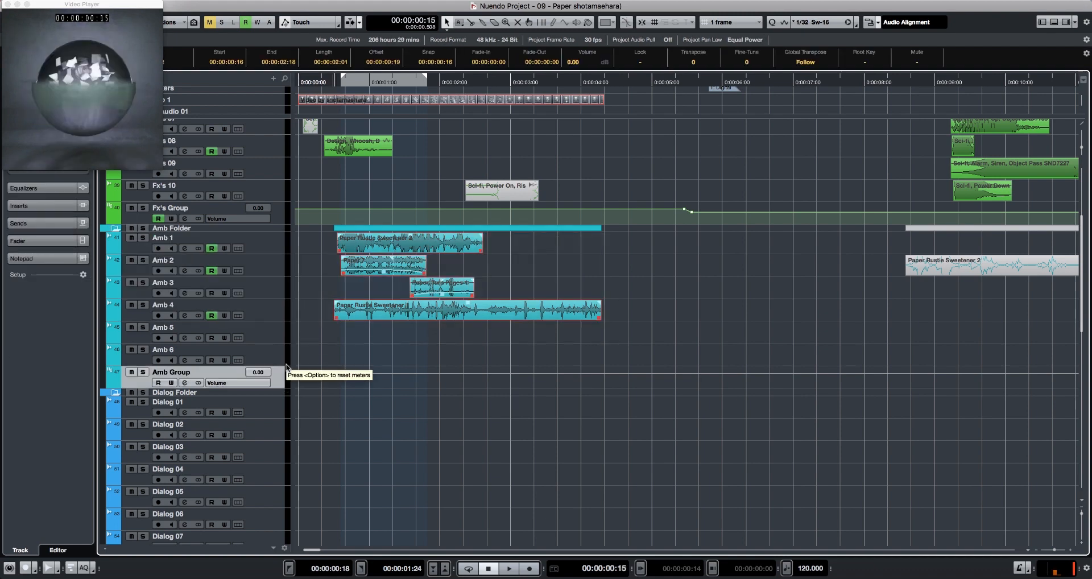
{"action": "key", "text": "e"}
{"action": "key", "text": "space"}
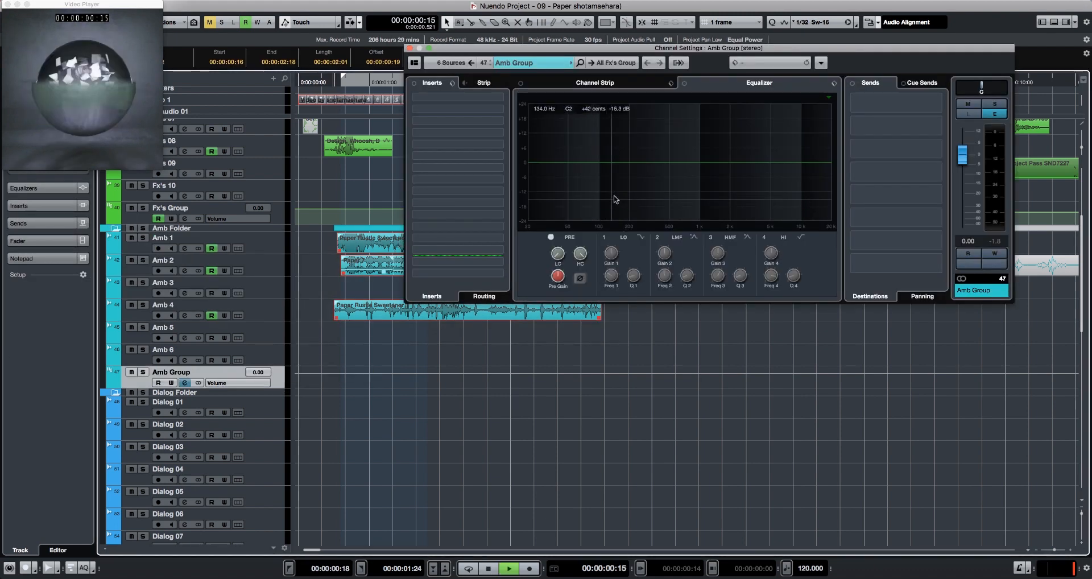
{"action": "key", "text": "space"}
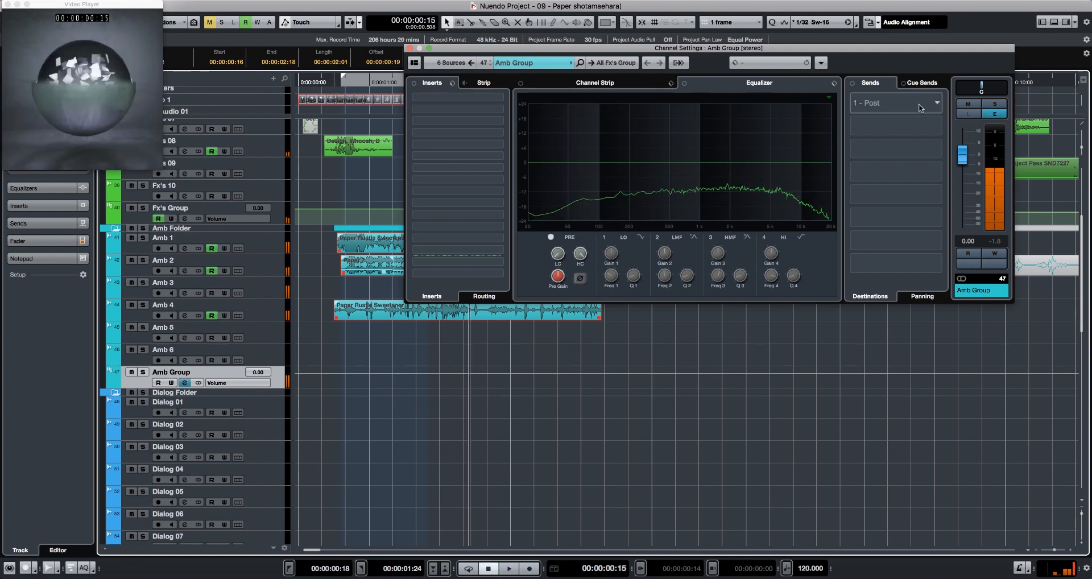
- Add a send from the Amb Group to Amb Tail at 0.00 and play the result
{"action": "left_click", "coordinate": [935, 105]}
{"action": "left_click", "coordinate": [887, 175]}
{"action": "key", "text": "space"}
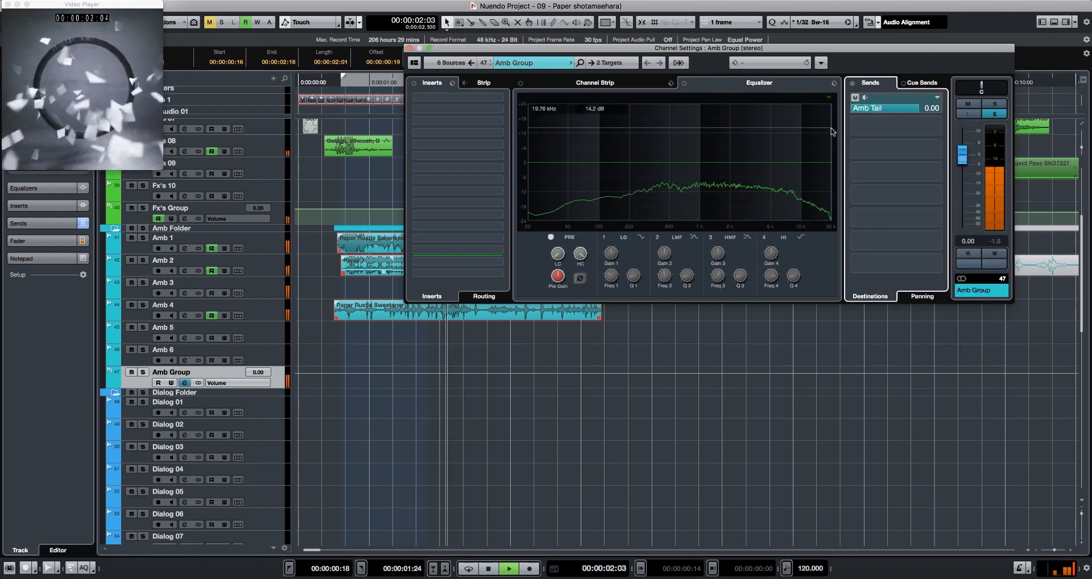
- Solo the ambience and load the plug-in found by searching for "val" in the first insert slot of the Amb Tail channel
{"action": "key", "text": "space"}
{"action": "key", "text": "s"}
{"action": "key", "text": "space"}
{"action": "key", "text": "space"}
{"action": "scroll", "coordinate": [449, 452], "scroll_direction": "down", "scroll_amount": 10}
{"action": "left_click", "coordinate": [171, 306]}
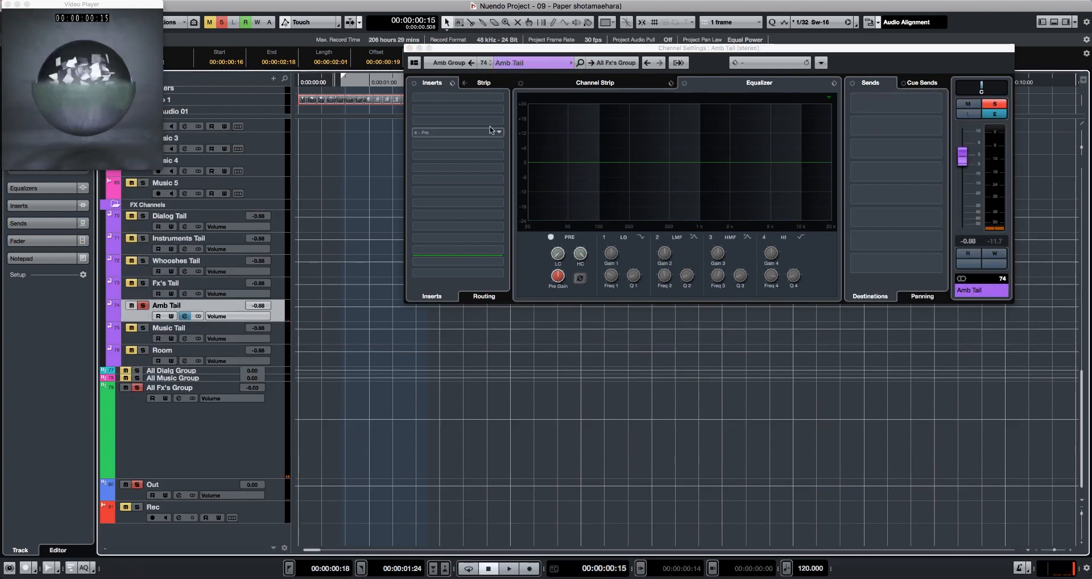
{"action": "left_click", "coordinate": [494, 97]}
{"action": "type", "text": "val"}
{"action": "key", "text": "Return"}
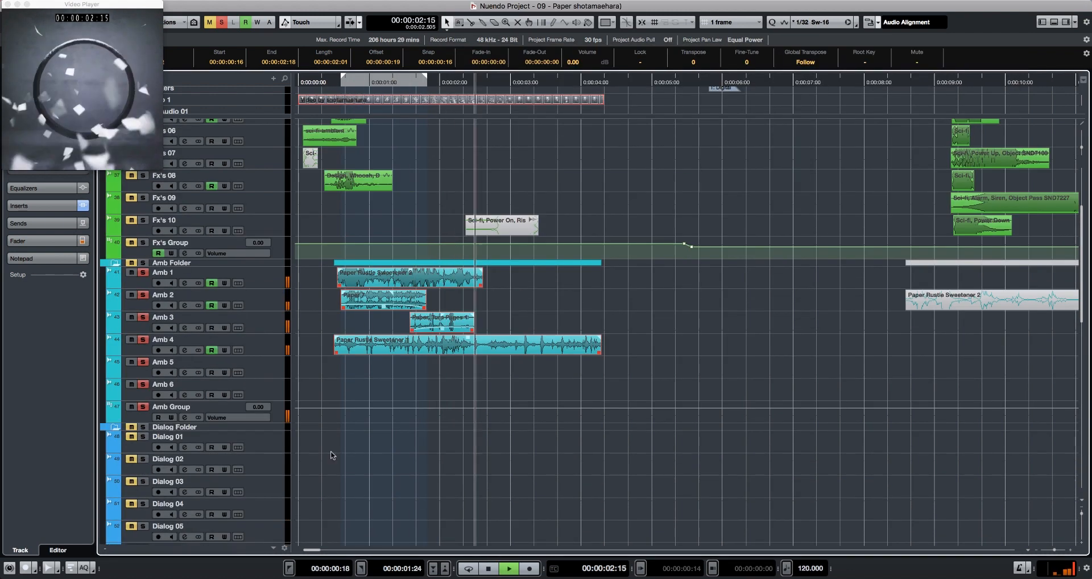
{"action": "left_click", "coordinate": [283, 414]}
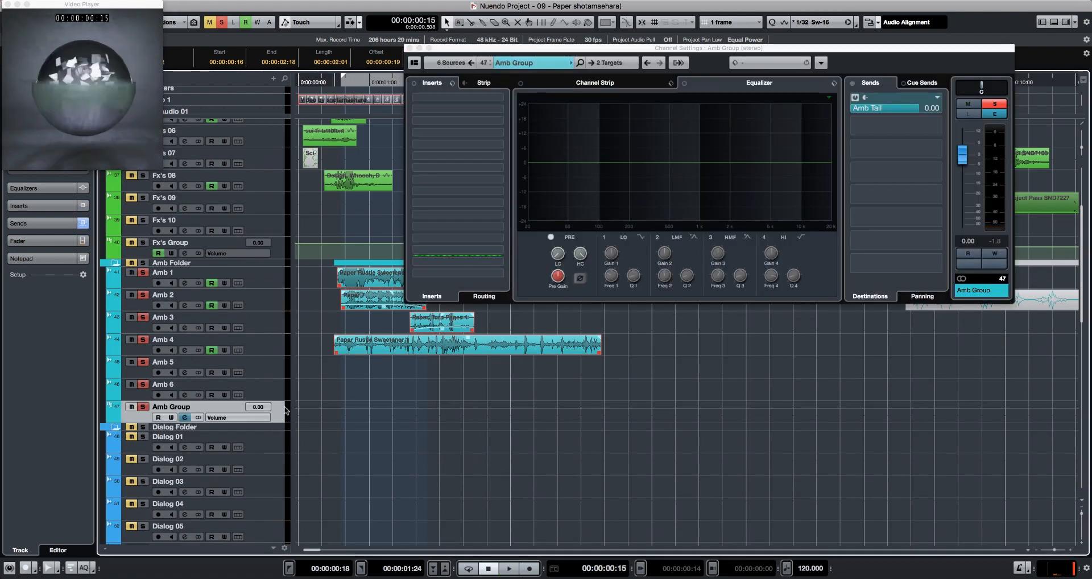
{"action": "key", "text": "space"}
{"action": "left_click_drag", "start_coordinate": [921, 108], "coordinate": [922, 111]}
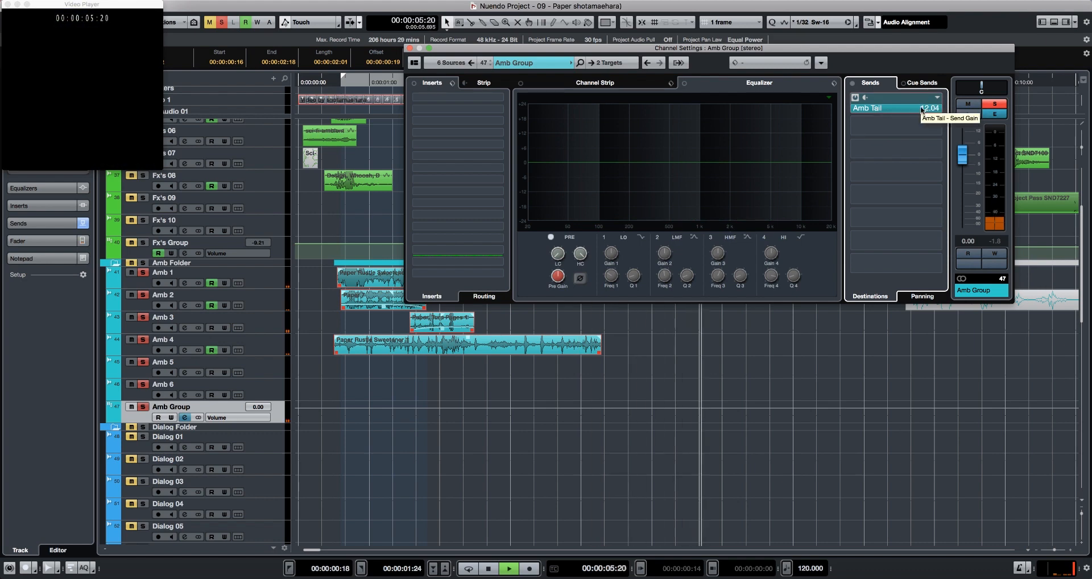
{"action": "key", "text": "space"}
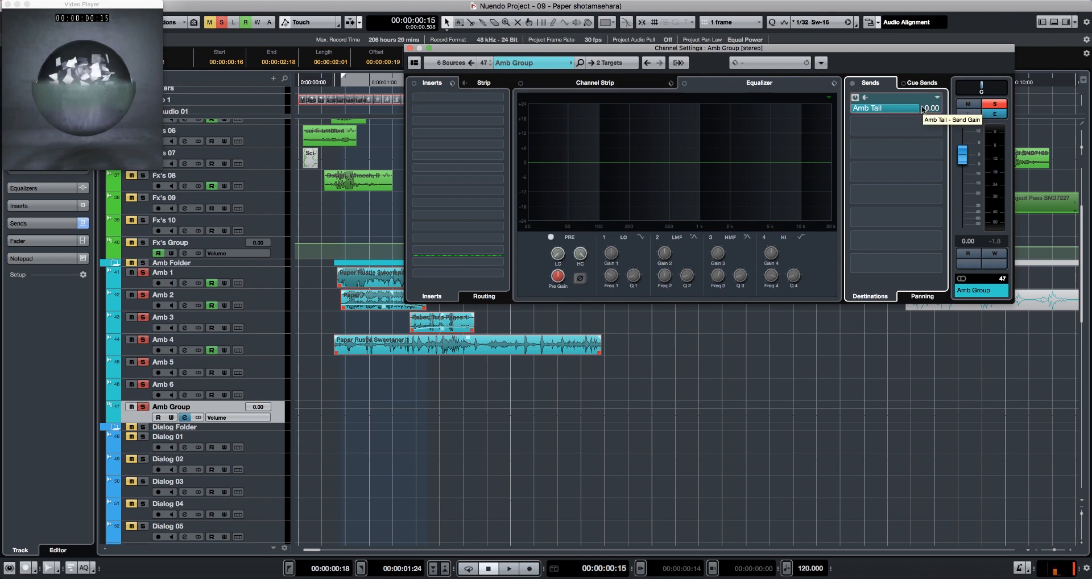
{"action": "key", "text": "space"}
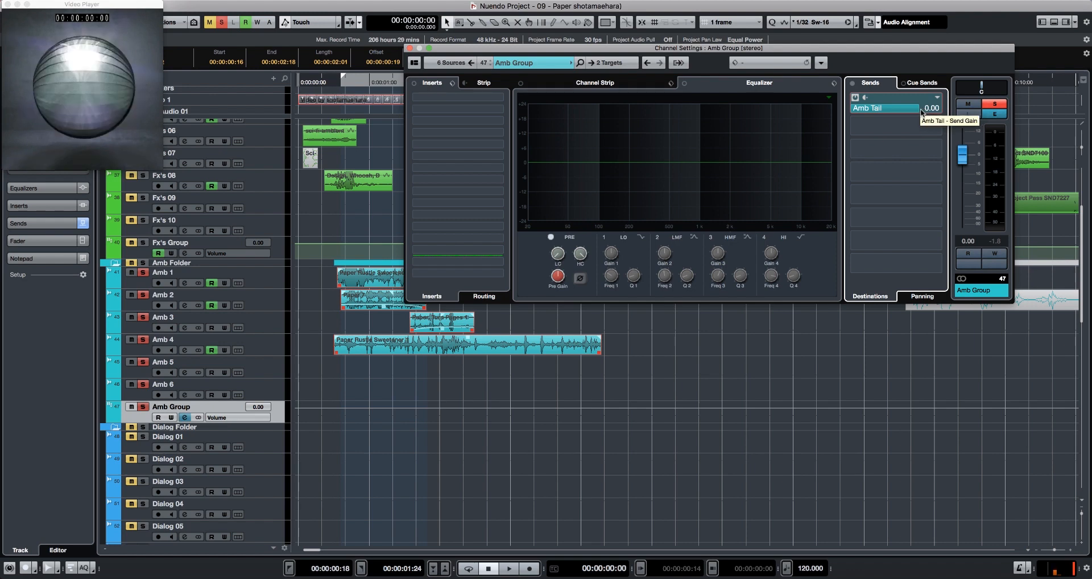
{"action": "key", "text": "space"}
{"action": "mouse_move", "coordinate": [921, 112]}
{"action": "left_mouse_down"}
{"action": "mouse_move", "coordinate": [867, 111]}
{"action": "mouse_move", "coordinate": [913, 112]}
{"action": "left_mouse_up"}
{"action": "key", "text": "space"}
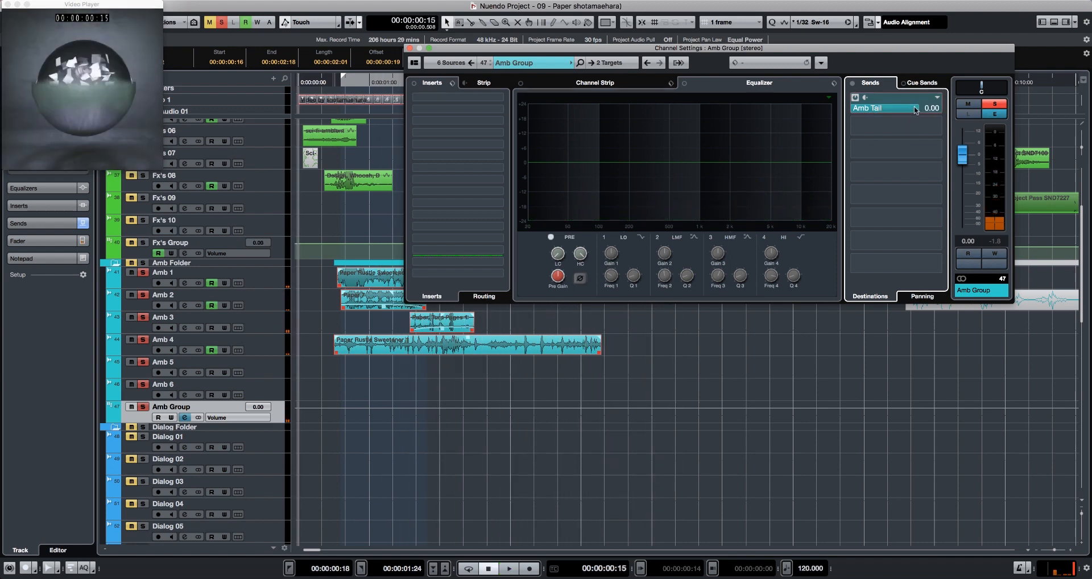
- Write automation for the Amb Group's Amb Tail send level during playback from the start, end the write pass and return to 00:00:00:00
{"action": "key", "text": "Home"}
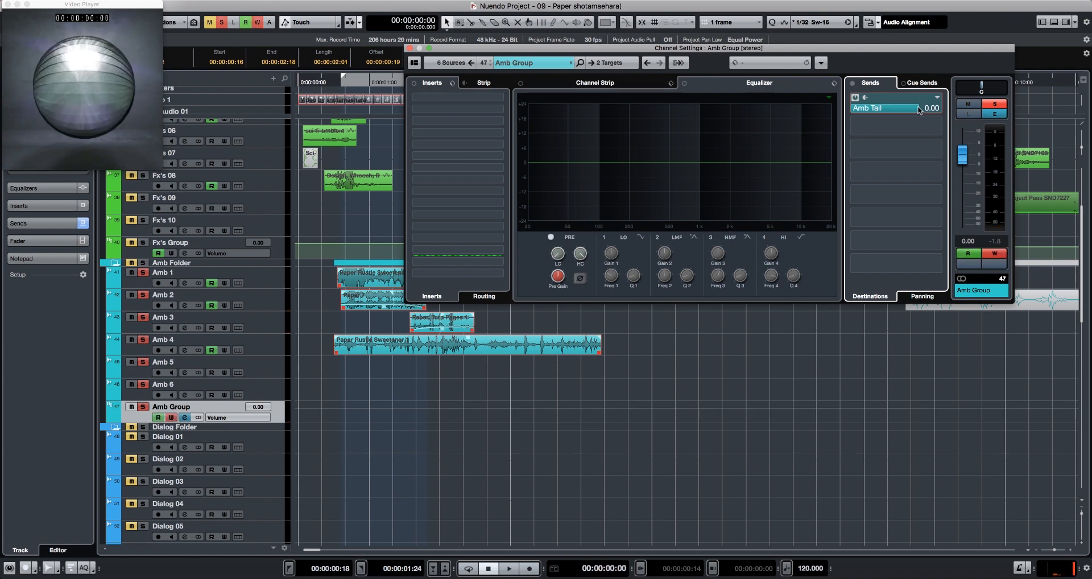
{"action": "left_click_drag", "start_coordinate": [917, 110], "coordinate": [851, 113]}
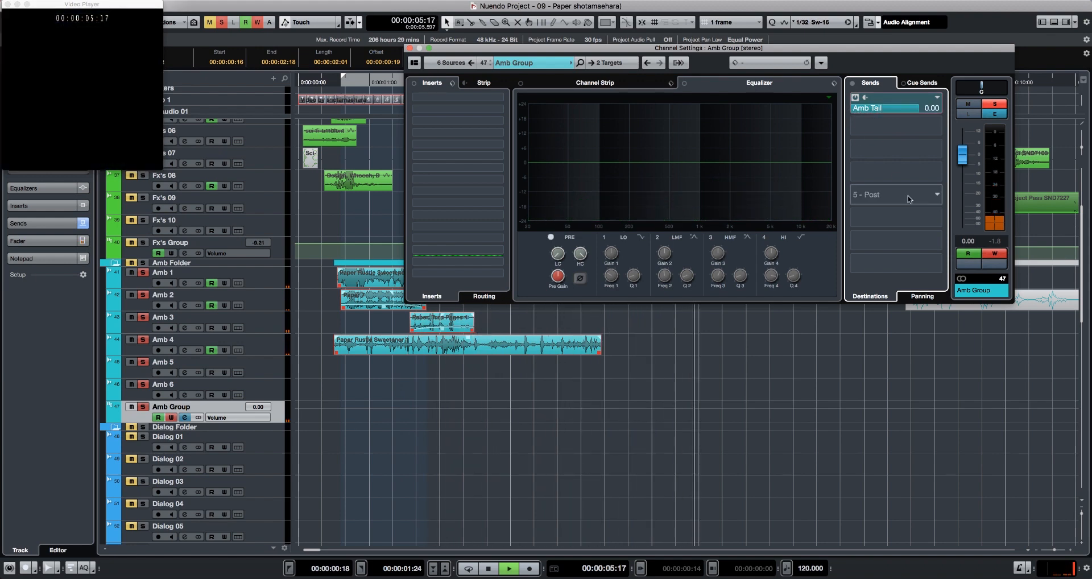
{"action": "key", "text": "space"}
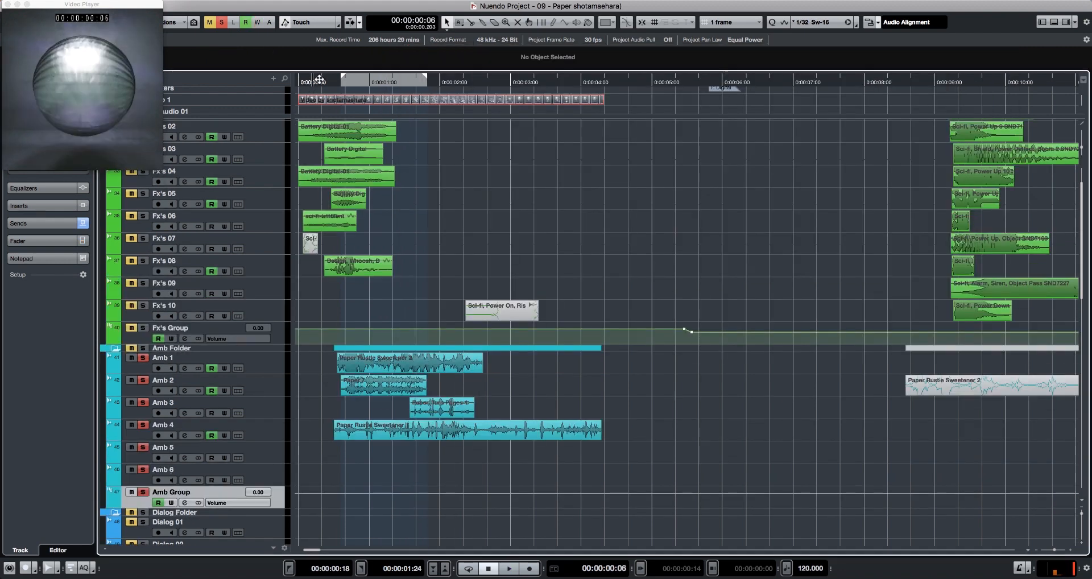
{"action": "left_click_drag", "start_coordinate": [319, 79], "coordinate": [261, 90]}
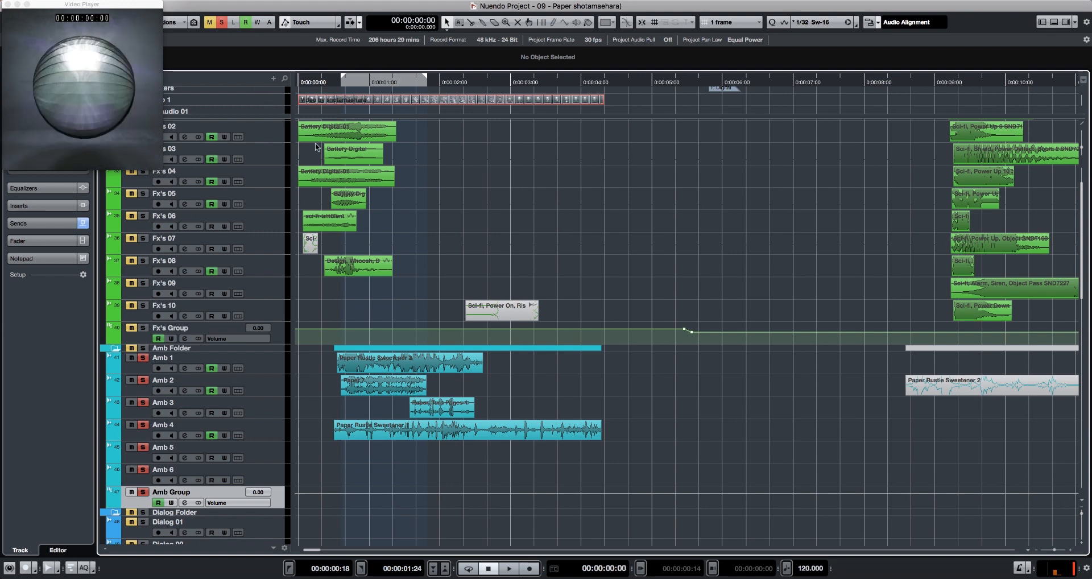
- Select all tracks from Dialog 01 to the Dialog Group
{"action": "scroll", "coordinate": [466, 348], "scroll_direction": "down", "scroll_amount": 10}
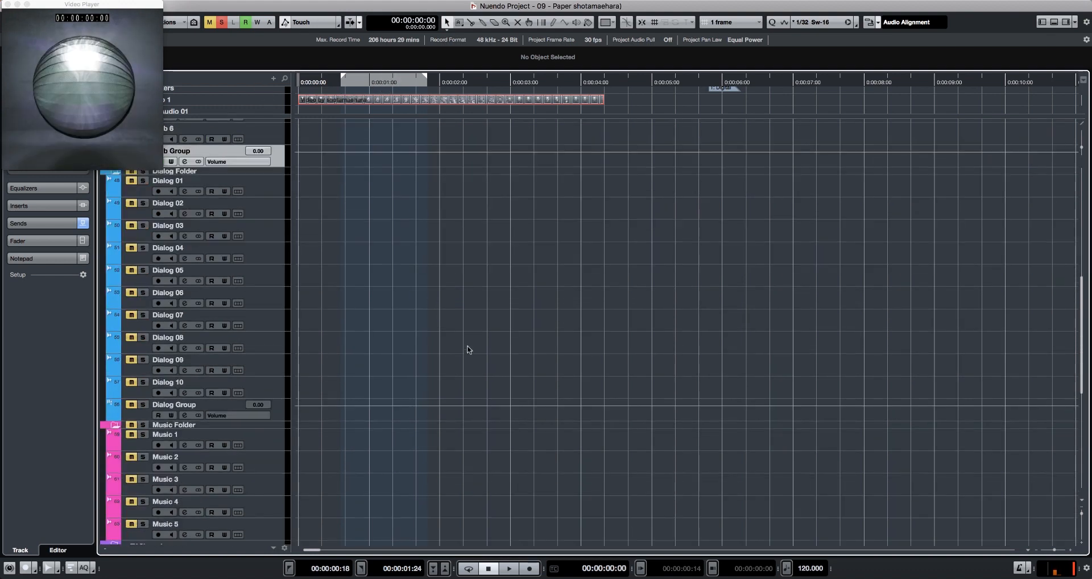
{"action": "scroll", "coordinate": [455, 330], "scroll_direction": "up", "scroll_amount": 5}
{"action": "left_click", "coordinate": [274, 352]}
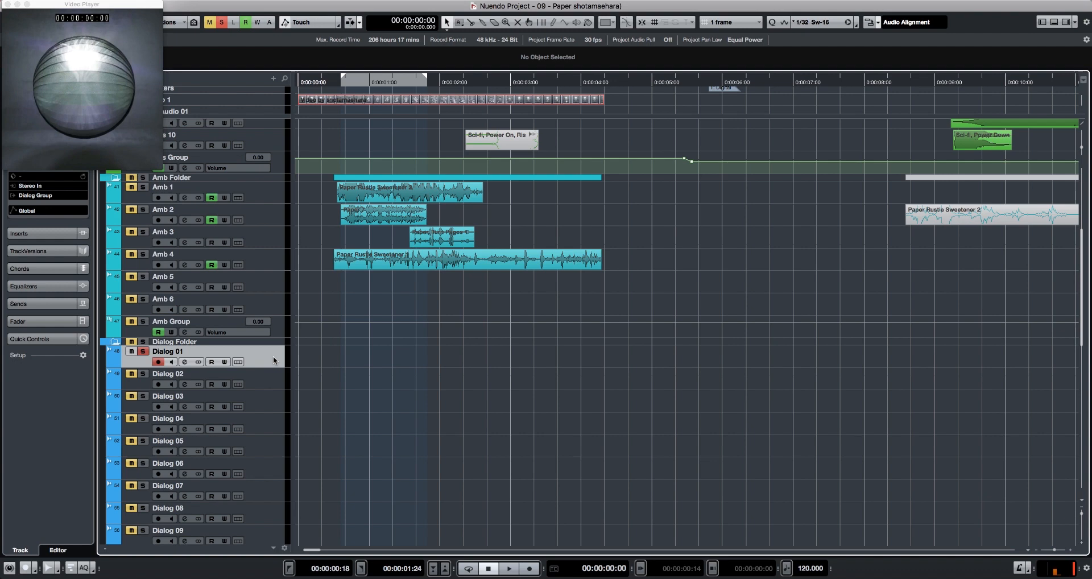
{"action": "scroll", "coordinate": [273, 356], "scroll_direction": "down", "scroll_amount": 5}
{"action": "left_click", "coordinate": [275, 323], "text": "shift"}
{"action": "scroll", "coordinate": [394, 326], "scroll_direction": "up", "scroll_amount": 3}
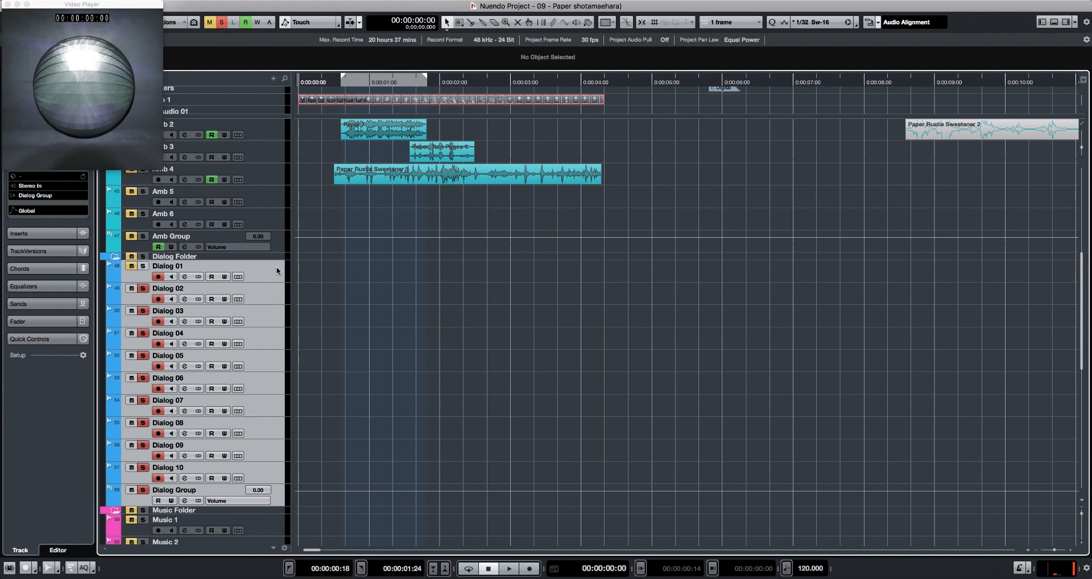
{"action": "key", "text": "g"}
{"action": "scroll", "coordinate": [685, 254], "scroll_direction": "up", "scroll_amount": 10}
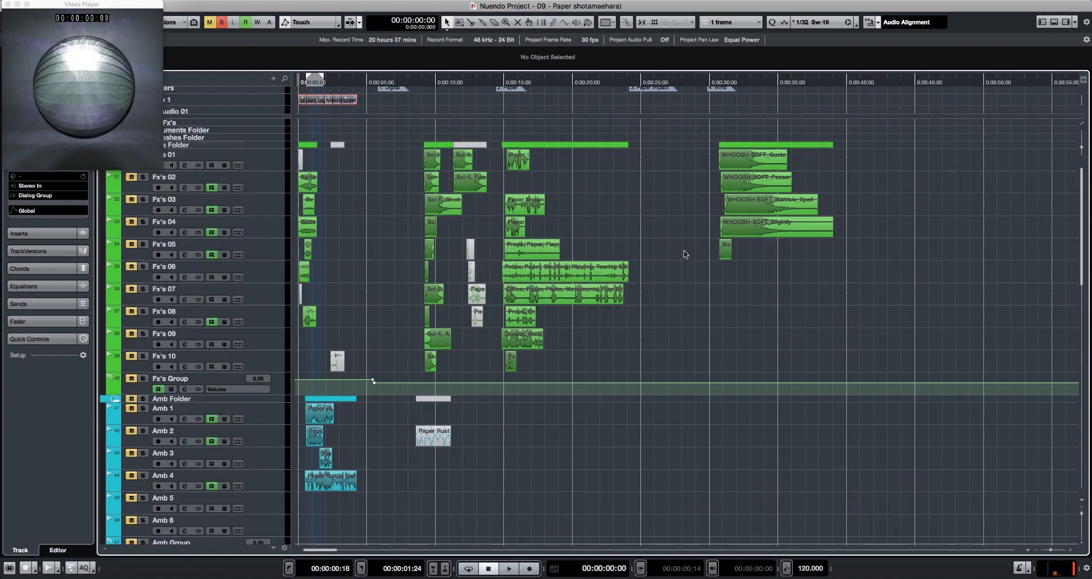
- Audition the soft whoosh clips on Fx's 01 and Fx's 02 near the 30-second mark
{"action": "left_click", "coordinate": [715, 79]}
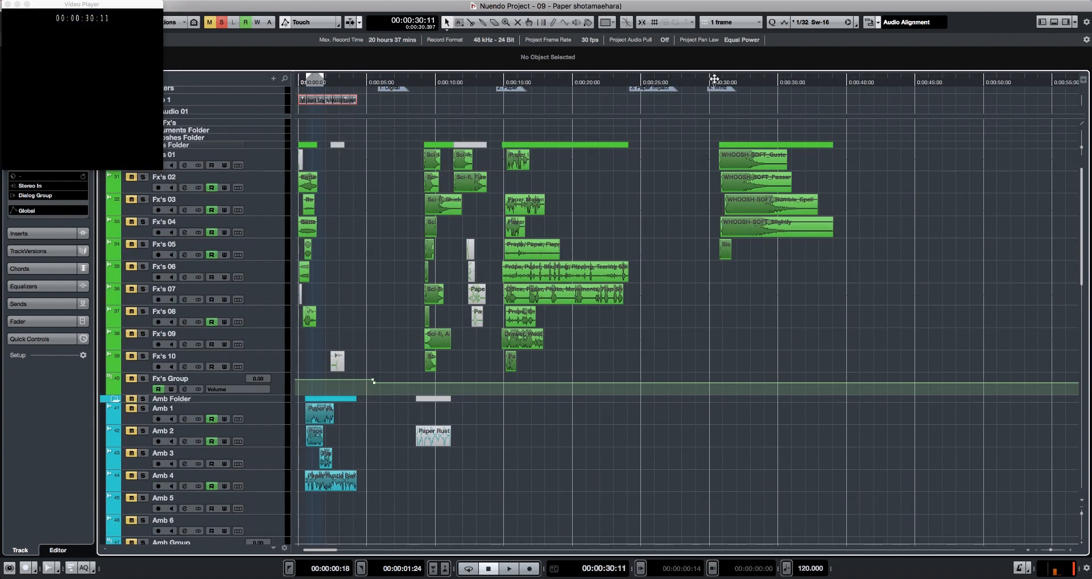
{"action": "key", "text": "h"}
{"action": "key", "text": "h"}
{"action": "left_click", "coordinate": [745, 163]}
{"action": "key", "text": "l"}
{"action": "key", "text": "space"}
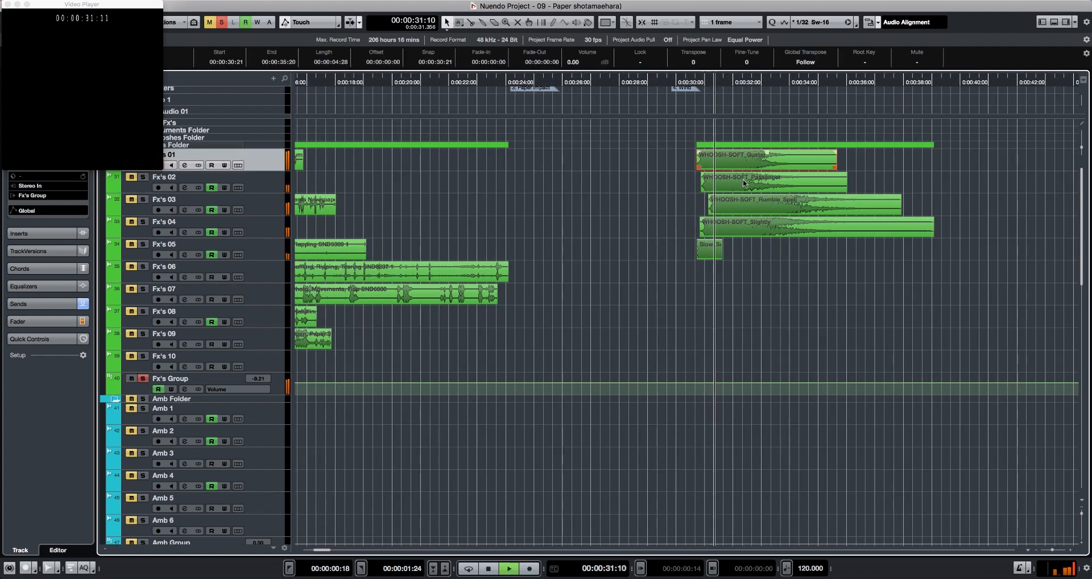
{"action": "left_click", "coordinate": [721, 180]}
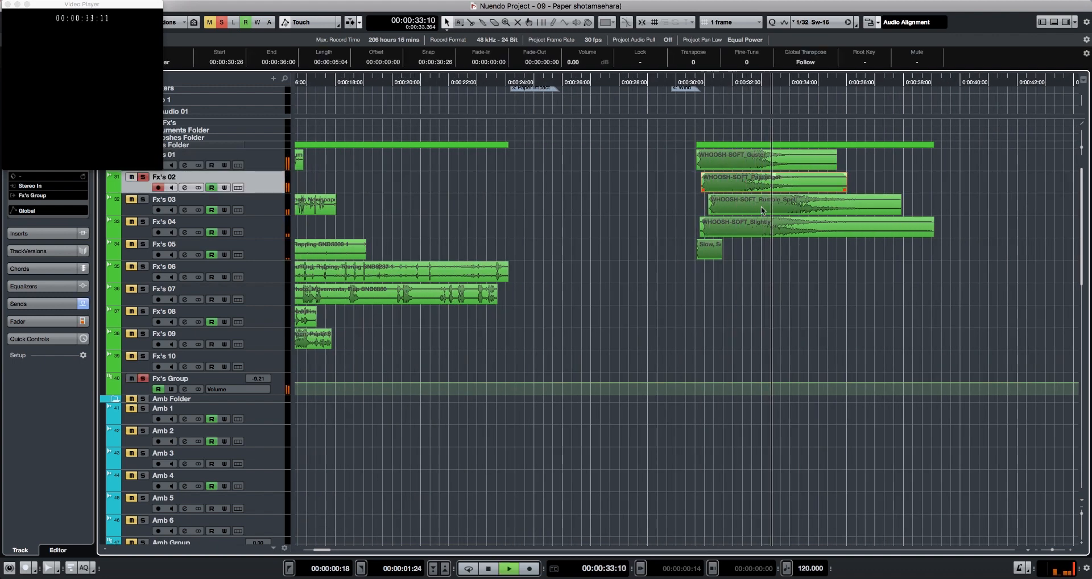
{"action": "key", "text": "l"}
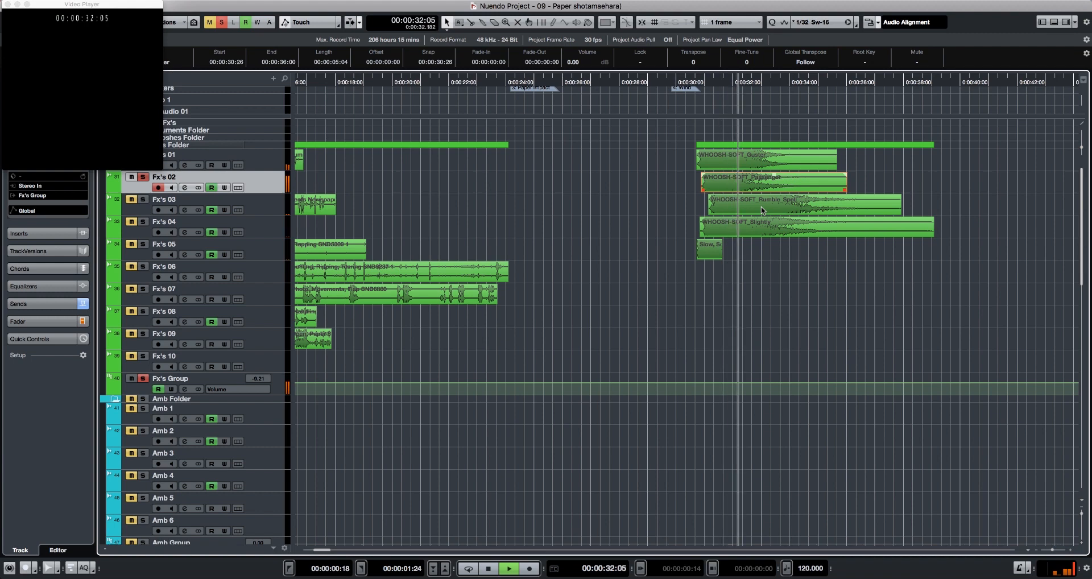
- Audition the Rumble_Spell, Slightly and Slow, Soft 03 clips on Fx's 03 through Fx's 05
{"action": "left_click", "coordinate": [762, 209]}
{"action": "key", "text": "space"}
{"action": "key", "text": "space"}
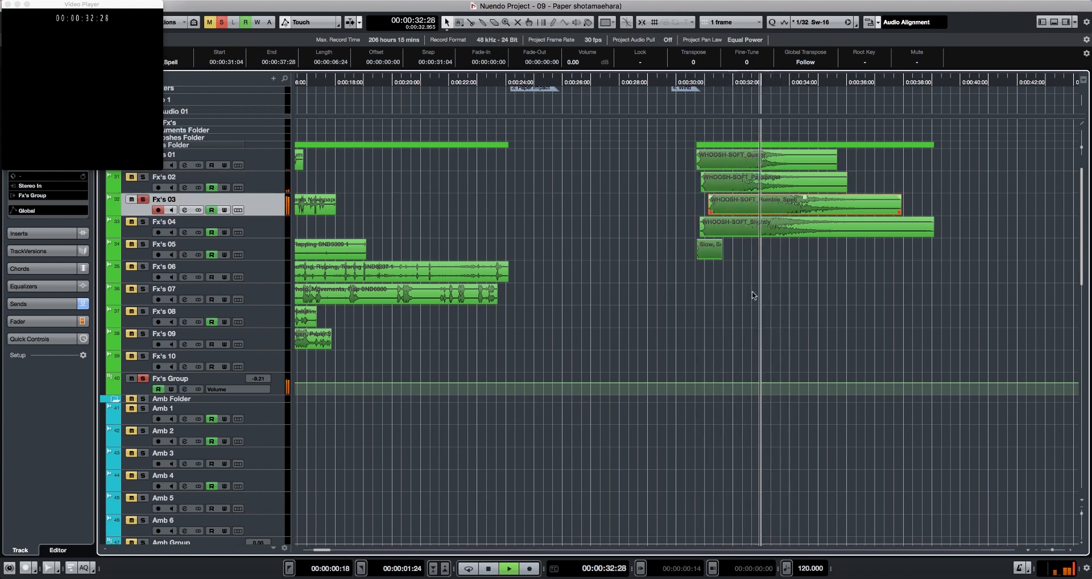
{"action": "key", "text": "space"}
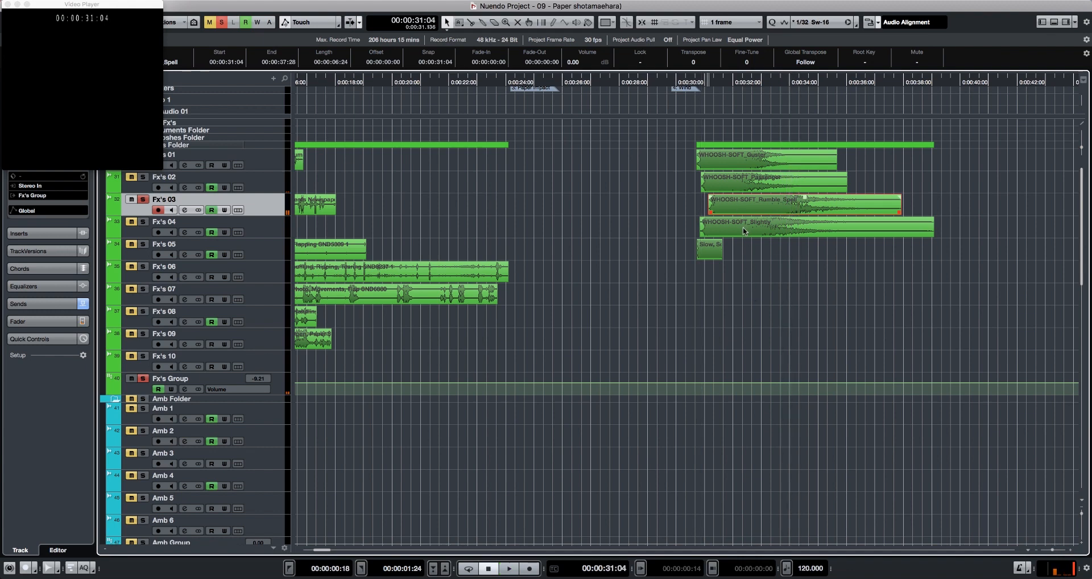
{"action": "left_click", "coordinate": [743, 226]}
{"action": "key", "text": "space"}
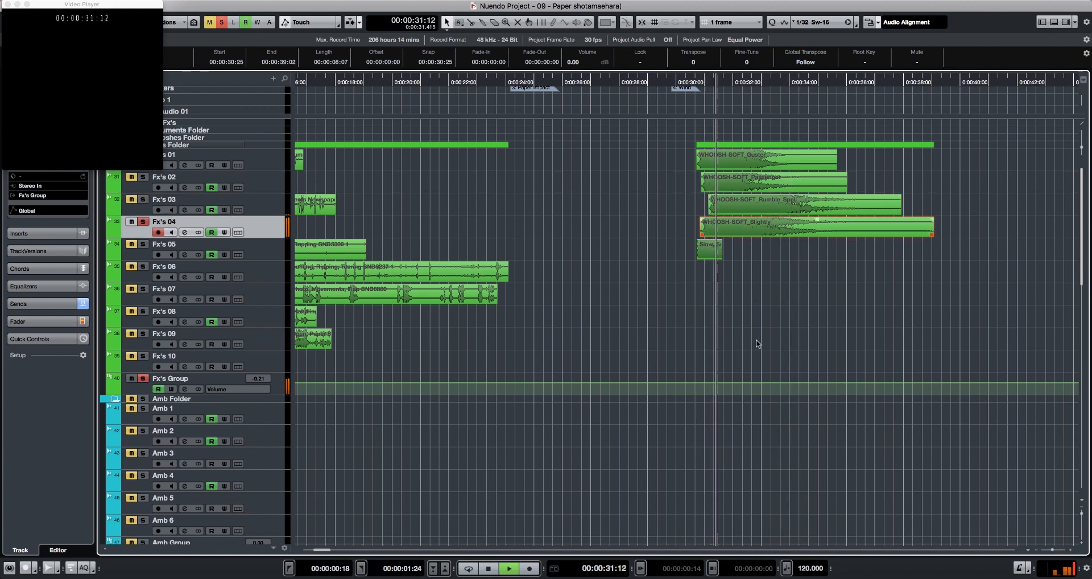
{"action": "key", "text": "space"}
{"action": "left_click", "coordinate": [708, 250]}
{"action": "key", "text": "space"}
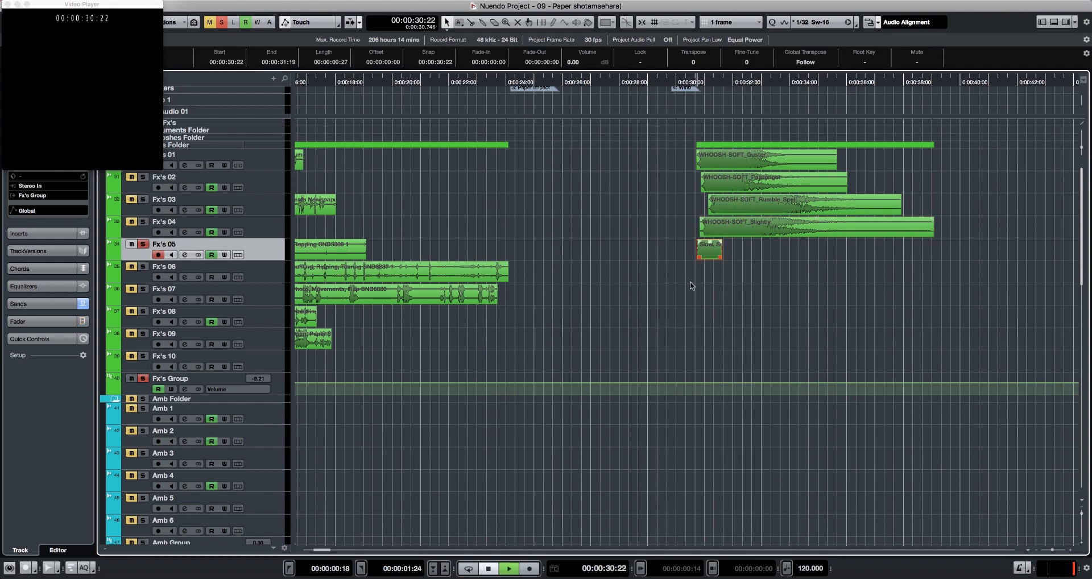
{"action": "key", "text": "space"}
- Copy the five soft whoosh clips to Dialog 01 through Dialog 05 near the timeline's beginning and mute the copies
{"action": "left_click_drag", "start_coordinate": [660, 319], "coordinate": [788, 157]}
{"action": "left_click_drag", "start_coordinate": [759, 158], "coordinate": [361, 319]}
{"action": "left_click_drag", "start_coordinate": [322, 318], "coordinate": [354, 318]}
{"action": "left_click", "coordinate": [354, 318], "text": "shift"}
{"action": "key", "text": "shift+m"}
- Unmute the whoosh clip on Dialog 01 and move it to start at 00:00:00:19, checking its timing in playback
{"action": "key", "text": "h"}
{"action": "key", "text": "h"}
{"action": "key", "text": "h"}
{"action": "left_click_drag", "start_coordinate": [662, 318], "coordinate": [592, 328]}
{"action": "key", "text": "space"}
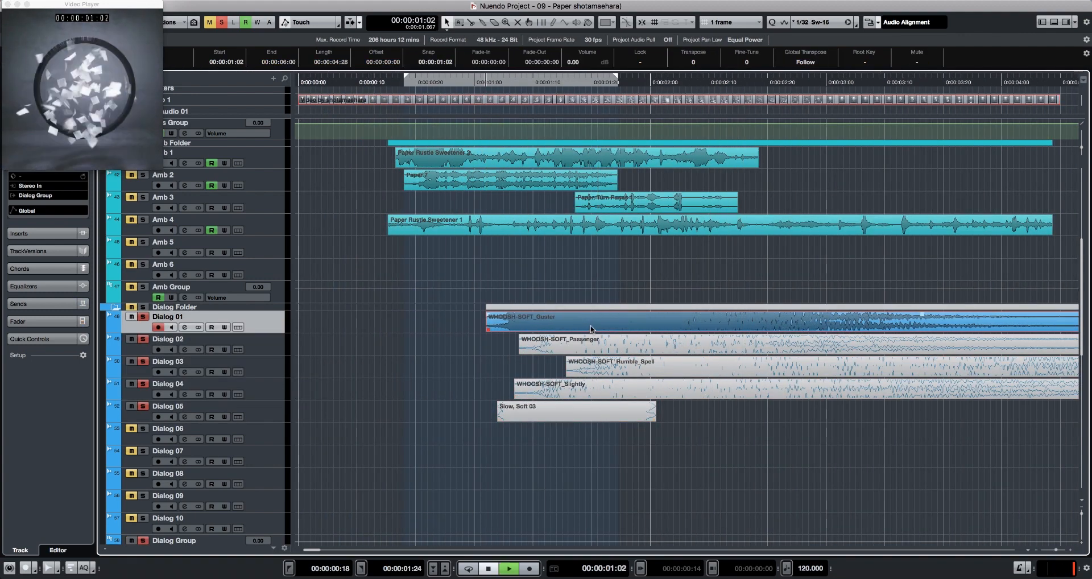
{"action": "left_click", "coordinate": [338, 443]}
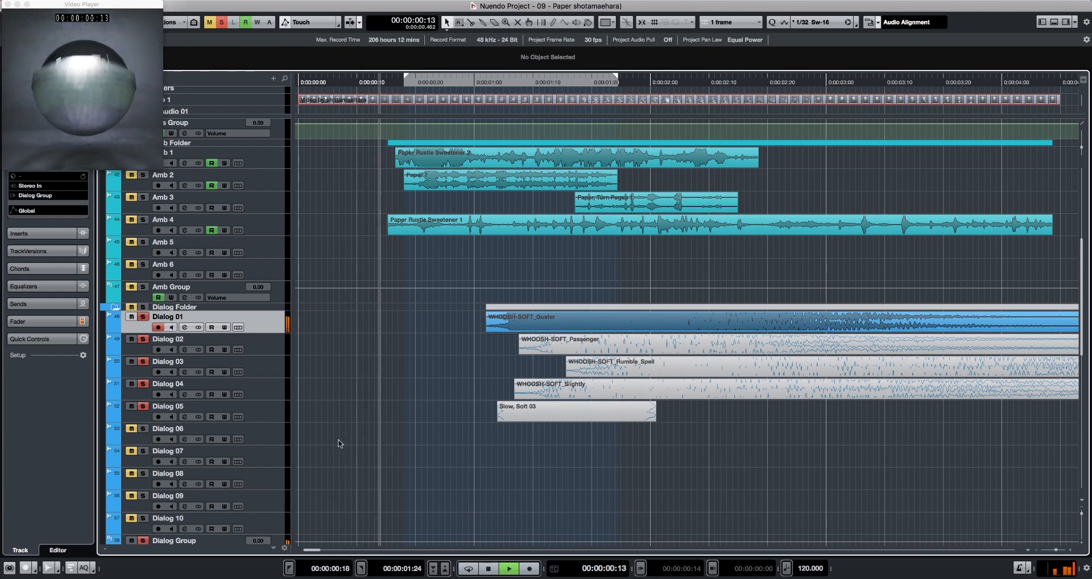
{"action": "key", "text": "space"}
{"action": "left_click_drag", "start_coordinate": [537, 322], "coordinate": [462, 324]}
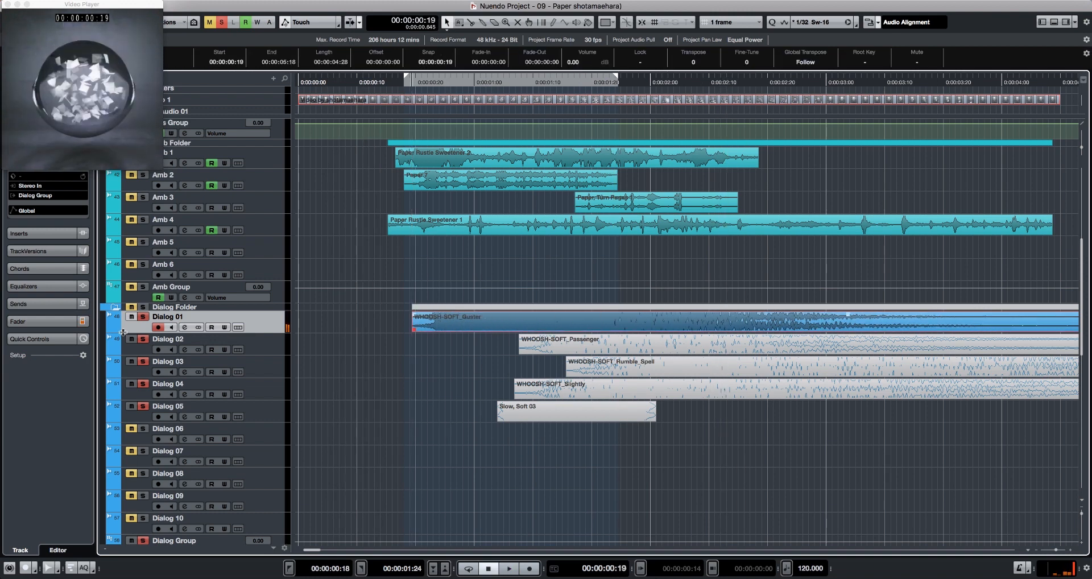
- Automate Dialog 01's volume with a fade-in from silence at about 00:00:00:18 to -11.9 dB at about 00:00:01:05
{"action": "left_click", "coordinate": [112, 327]}
{"action": "left_click_drag", "start_coordinate": [266, 343], "coordinate": [266, 513]}
{"action": "left_click", "coordinate": [573, 376]}
{"action": "left_click_drag", "start_coordinate": [571, 380], "coordinate": [406, 511]}
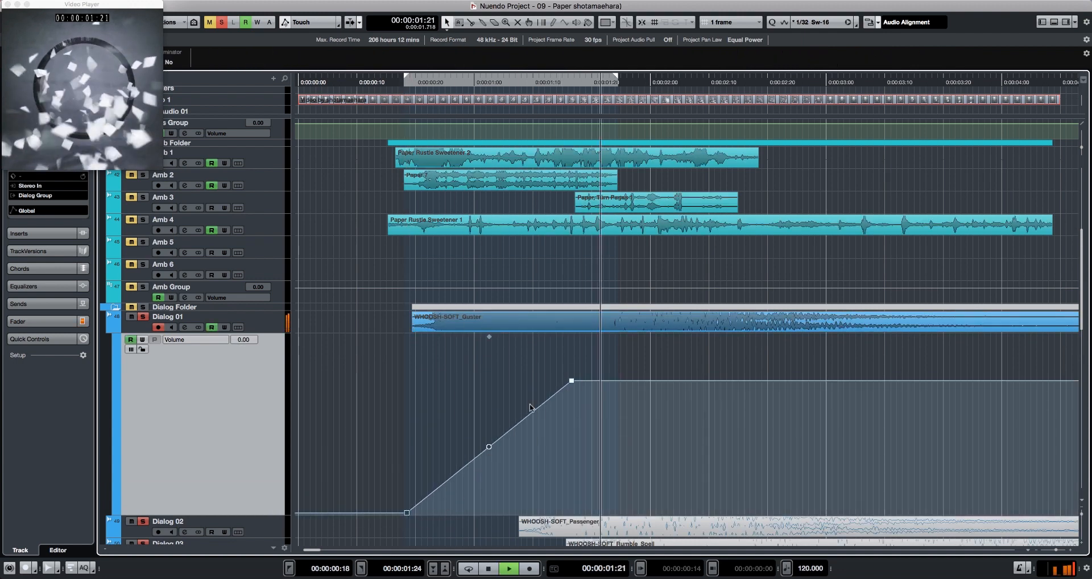
{"action": "left_click_drag", "start_coordinate": [571, 380], "coordinate": [514, 382]}
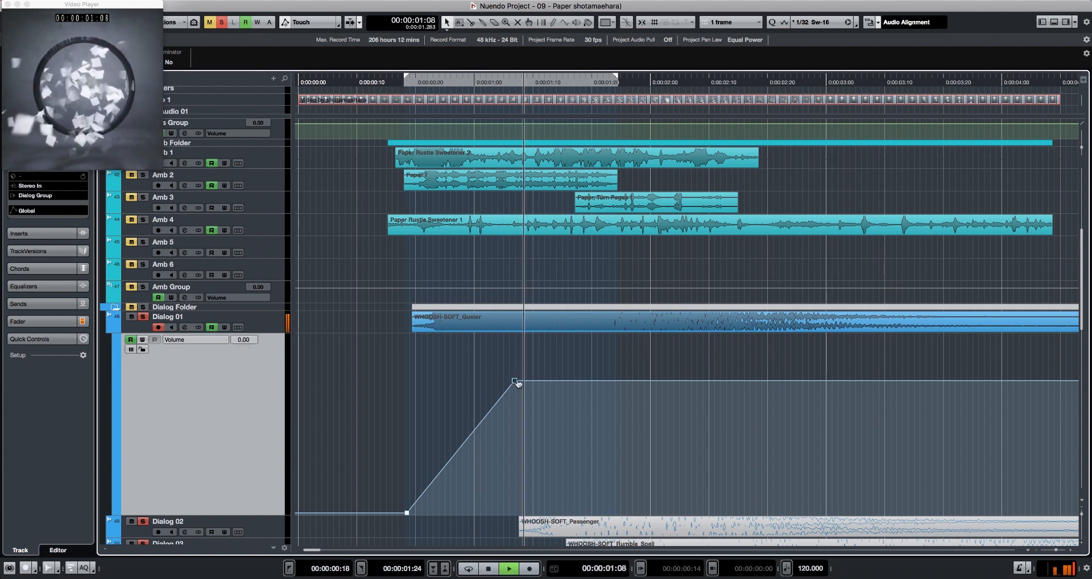
{"action": "left_click_drag", "start_coordinate": [514, 380], "coordinate": [506, 427]}
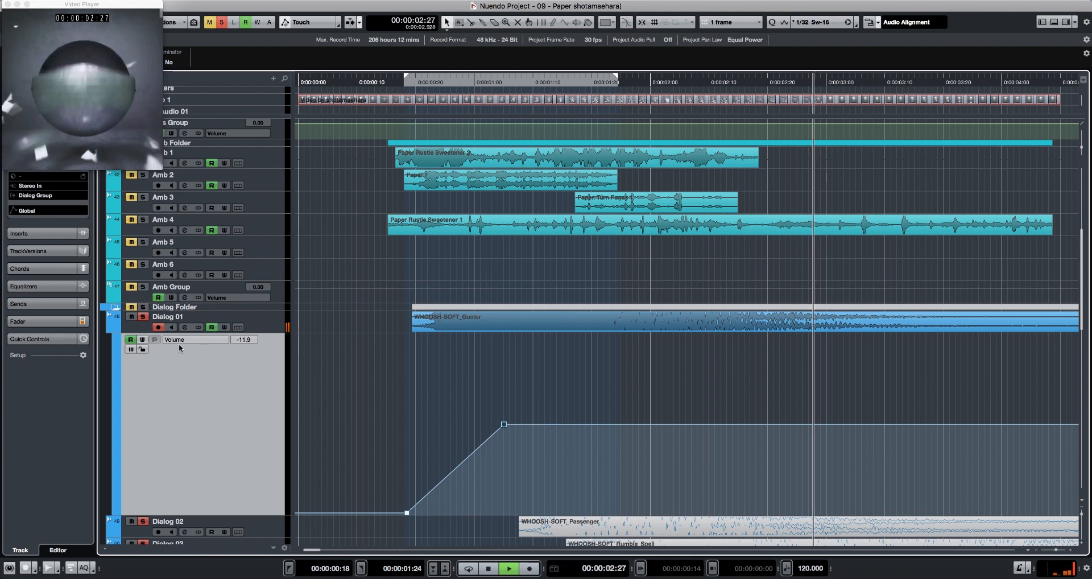
{"action": "left_click", "coordinate": [117, 329]}
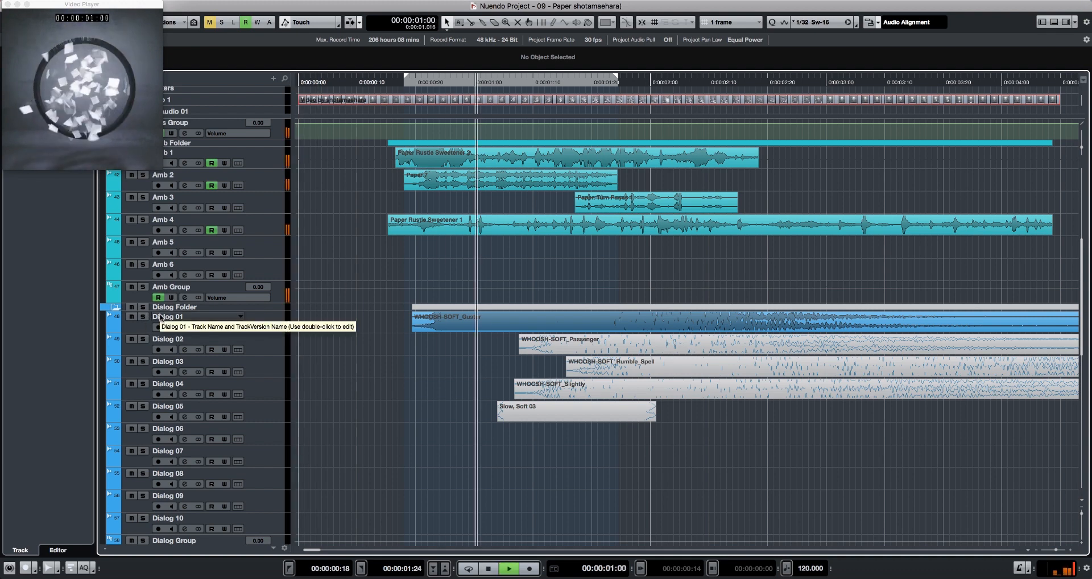
- Move the Dialog 01 whoosh to start at 00:00:00:03 and the unmuted WHOOSH-SOFT_Passenger clip to start at 00:00:00:12
{"action": "left_click_drag", "start_coordinate": [532, 326], "coordinate": [503, 326]}
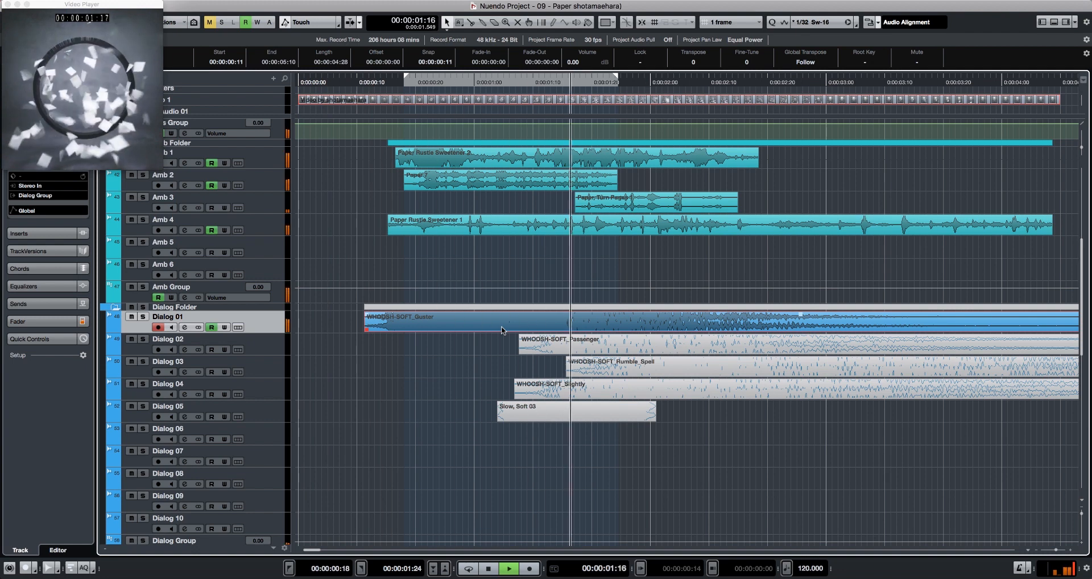
{"action": "left_click_drag", "start_coordinate": [503, 329], "coordinate": [477, 332]}
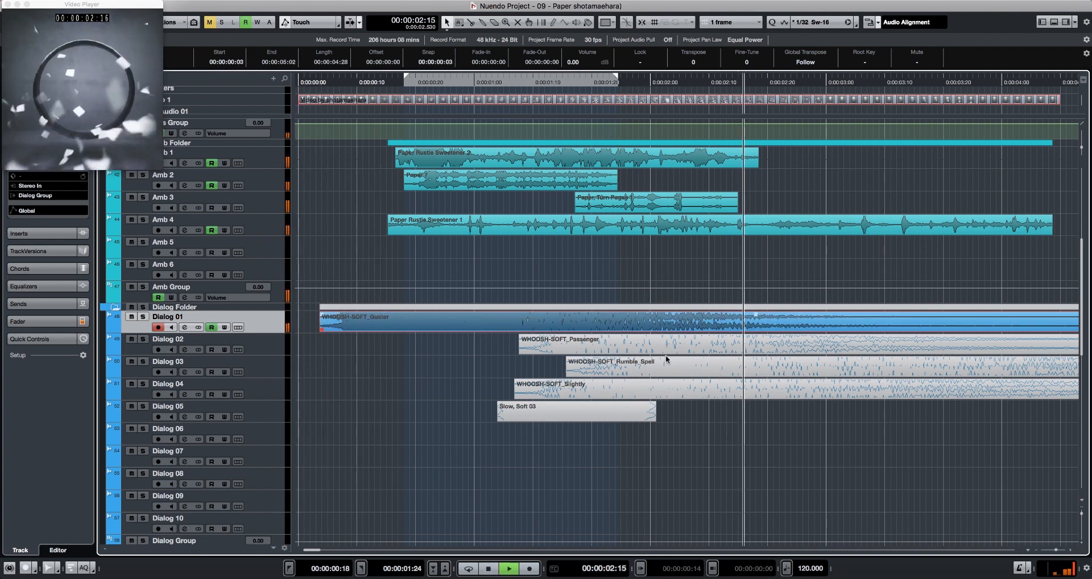
{"action": "left_click", "coordinate": [649, 342]}
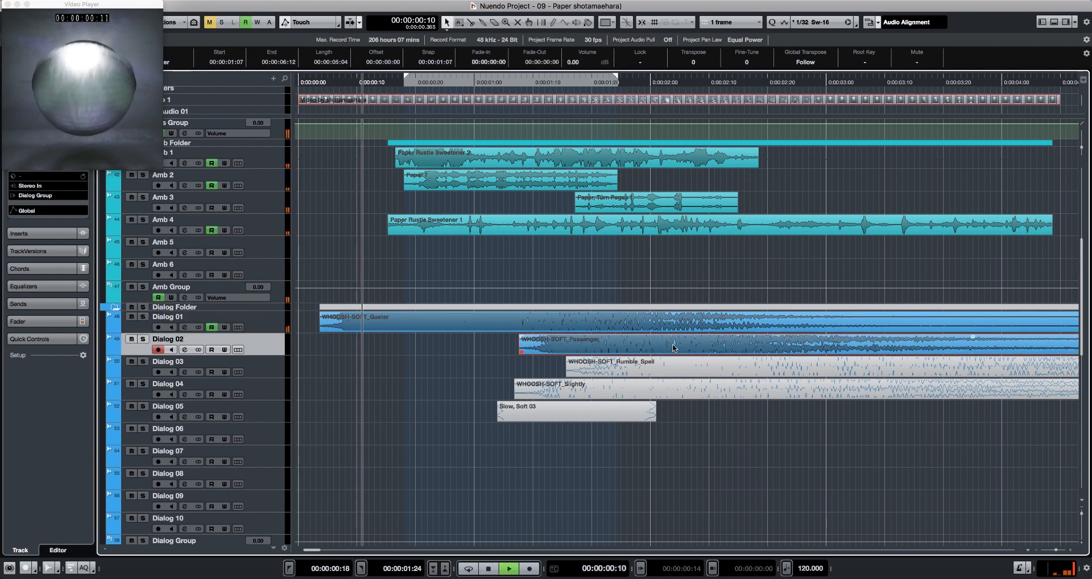
{"action": "left_click_drag", "start_coordinate": [673, 348], "coordinate": [584, 351]}
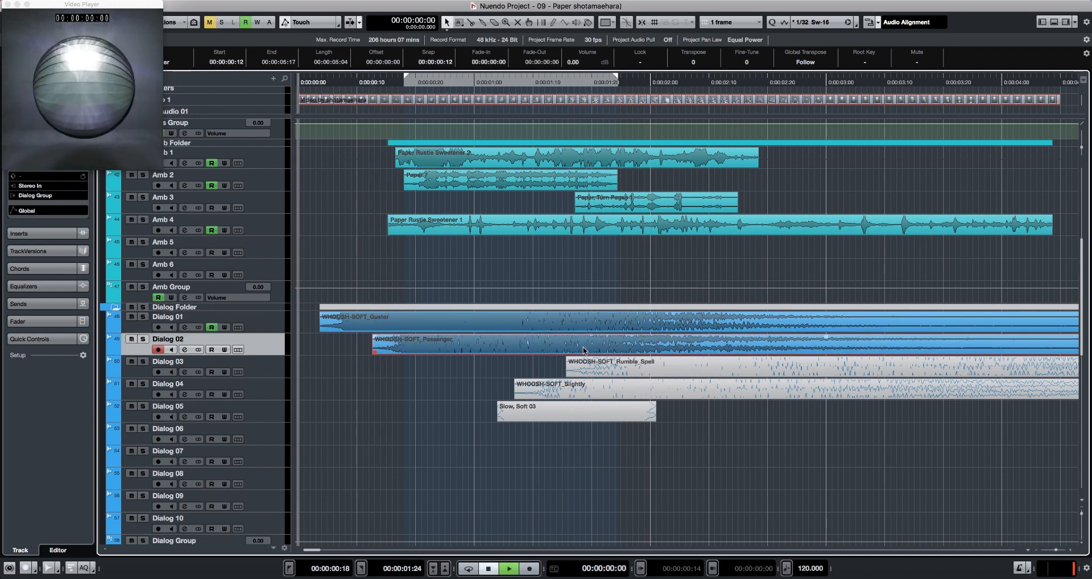
{"action": "key", "text": "space"}
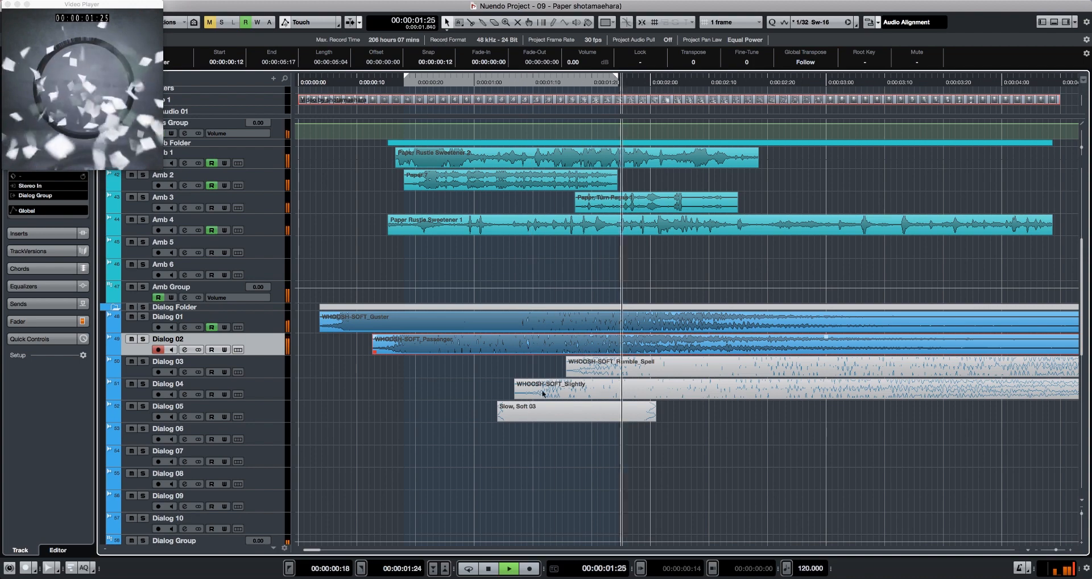
- Move the WHOOSH-SOFT_Rumble_Spell clip on Dialog 03 to start at 00:00:00:14, unmute it and play from the start
{"action": "left_click_drag", "start_coordinate": [704, 369], "coordinate": [523, 373]}
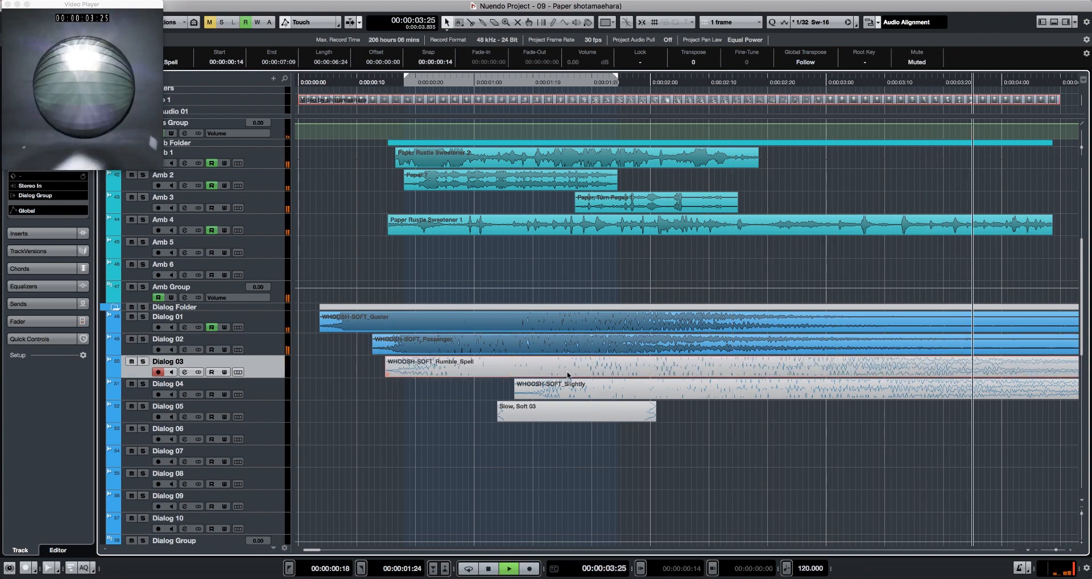
{"action": "key", "text": "super+z"}
{"action": "key", "text": "super+shift+z"}
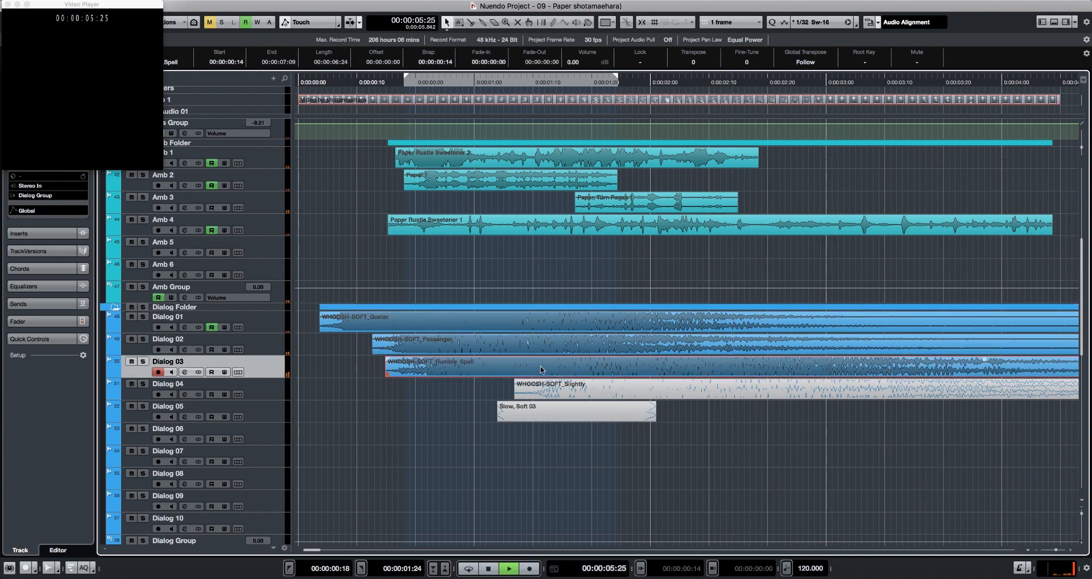
{"action": "key", "text": "Home"}
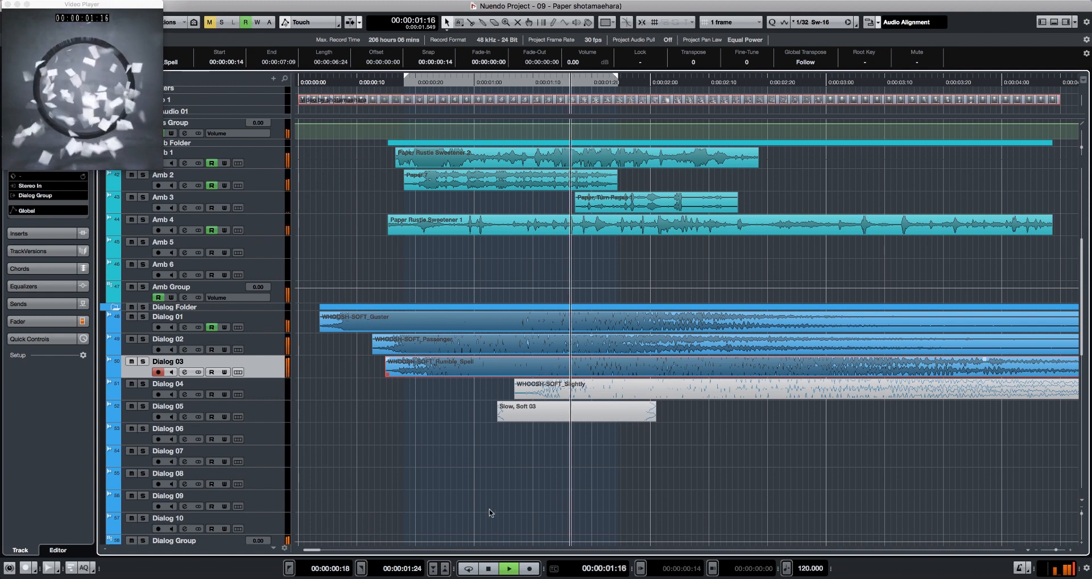
- Unmute the WHOOSH-SOFT_Slightly clip and move it to start at 00:00:00:03, and move Slow, Soft 03 to start at 00:00:00:16
{"action": "key", "text": "Down"}
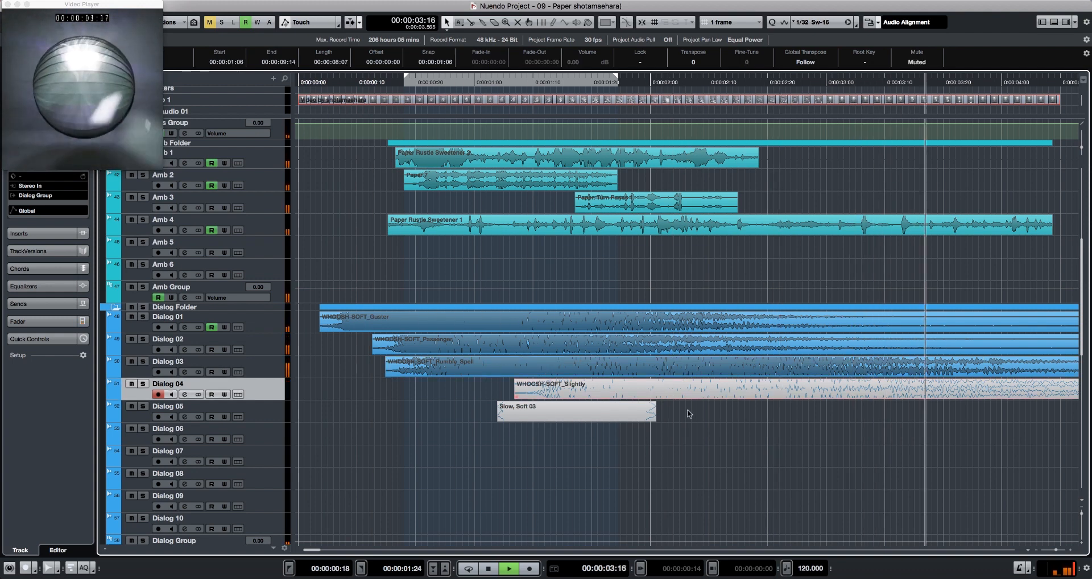
{"action": "left_click_drag", "start_coordinate": [685, 391], "coordinate": [486, 392]}
{"action": "key", "text": "Home"}
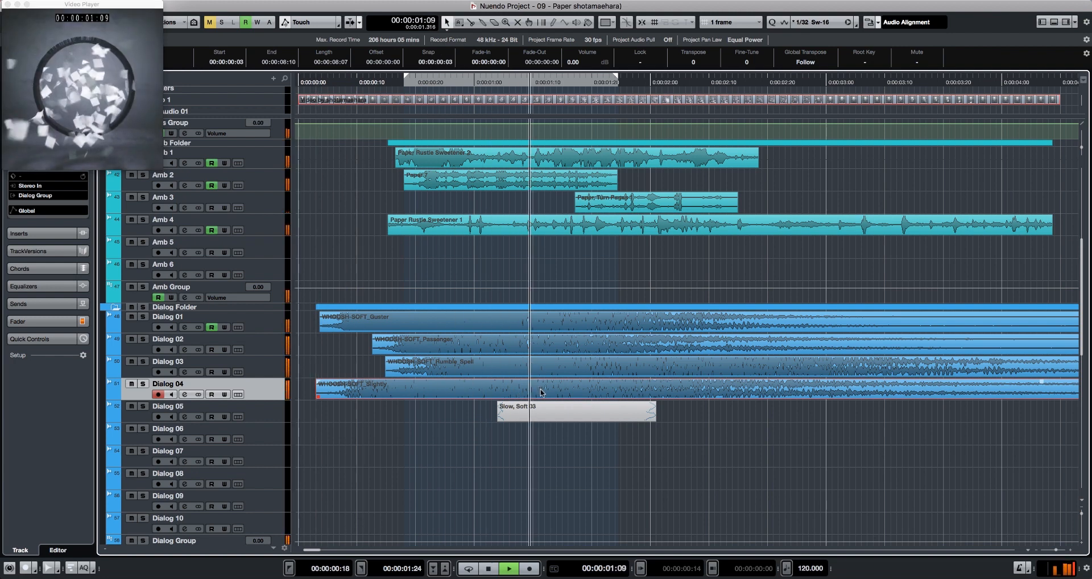
{"action": "left_click", "coordinate": [605, 419]}
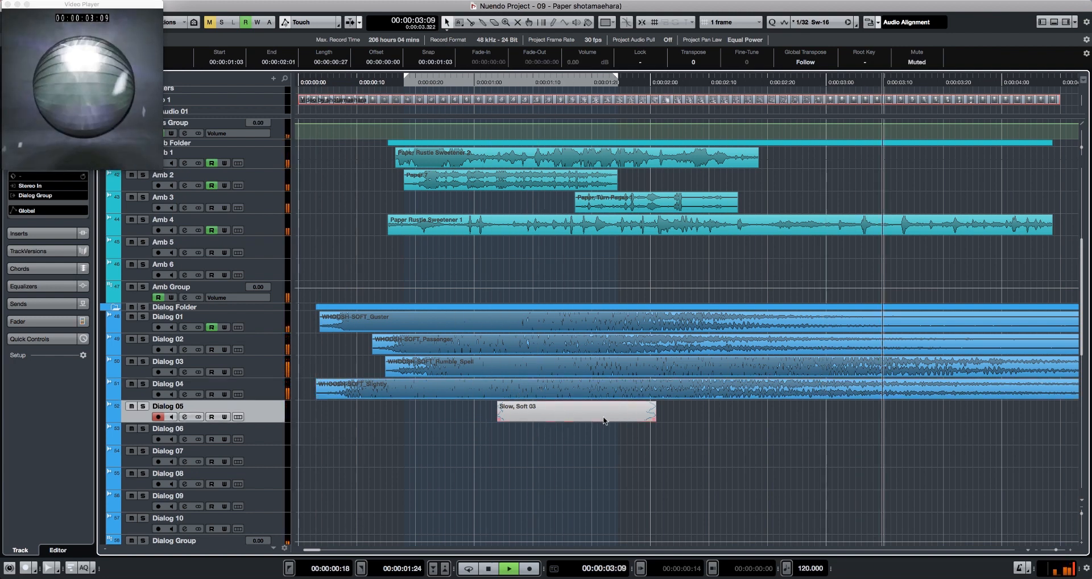
{"action": "left_click_drag", "start_coordinate": [604, 420], "coordinate": [501, 419]}
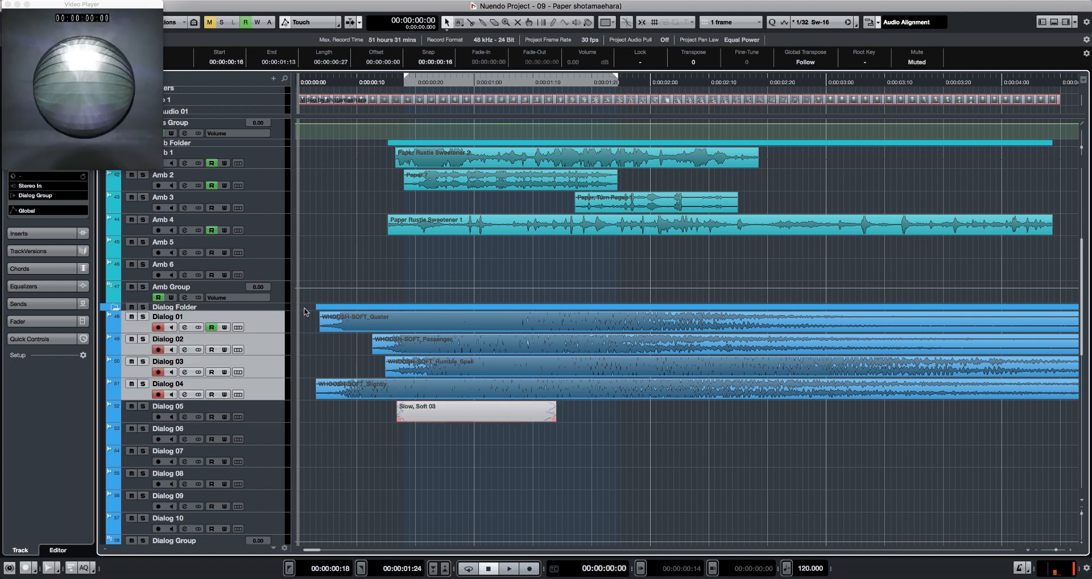
- Apply a low-cut filter to Dialog 01 through Dialog 04 together and adjust its frequency during playback
{"action": "key", "text": "e"}
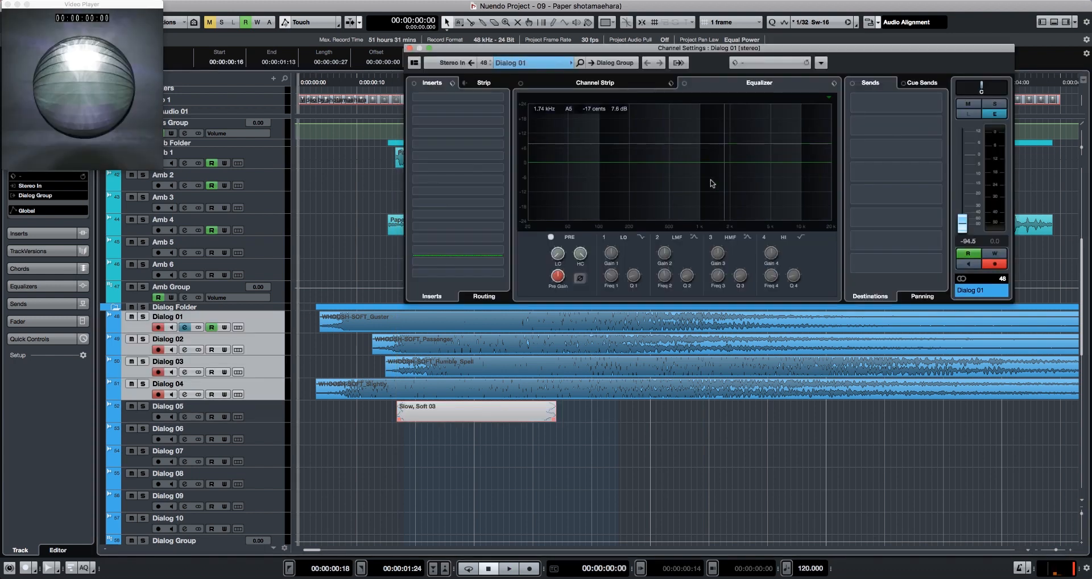
{"action": "left_click_drag", "start_coordinate": [558, 258], "coordinate": [558, 240]}
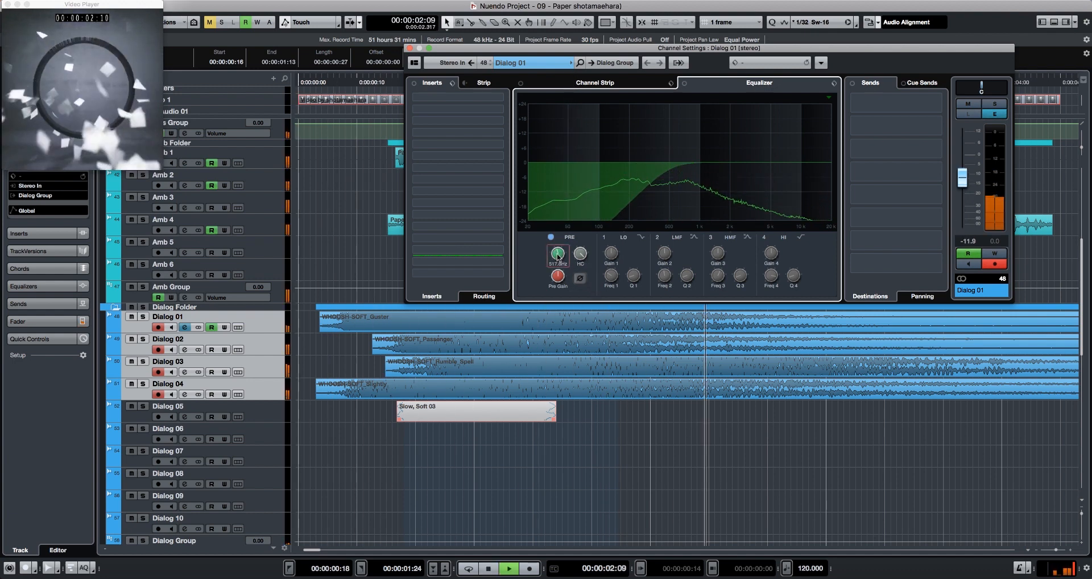
{"action": "left_click_drag", "start_coordinate": [558, 256], "coordinate": [559, 267]}
{"action": "key", "text": "space"}
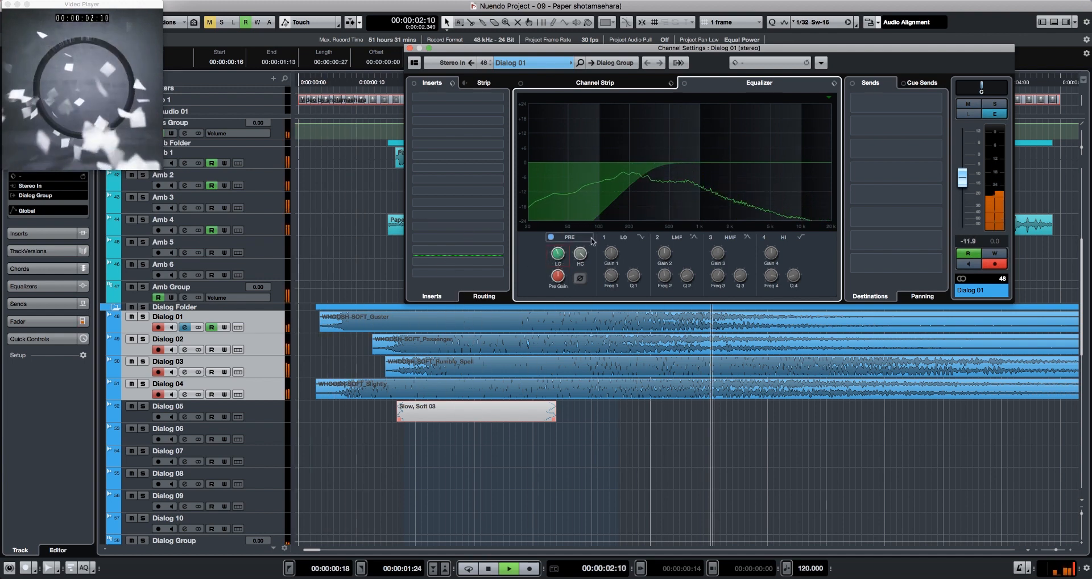
{"action": "key", "text": "space"}
- Raise the low-cut frequency on Dialog 01 alone while listening to the mix
{"action": "left_click", "coordinate": [267, 327]}
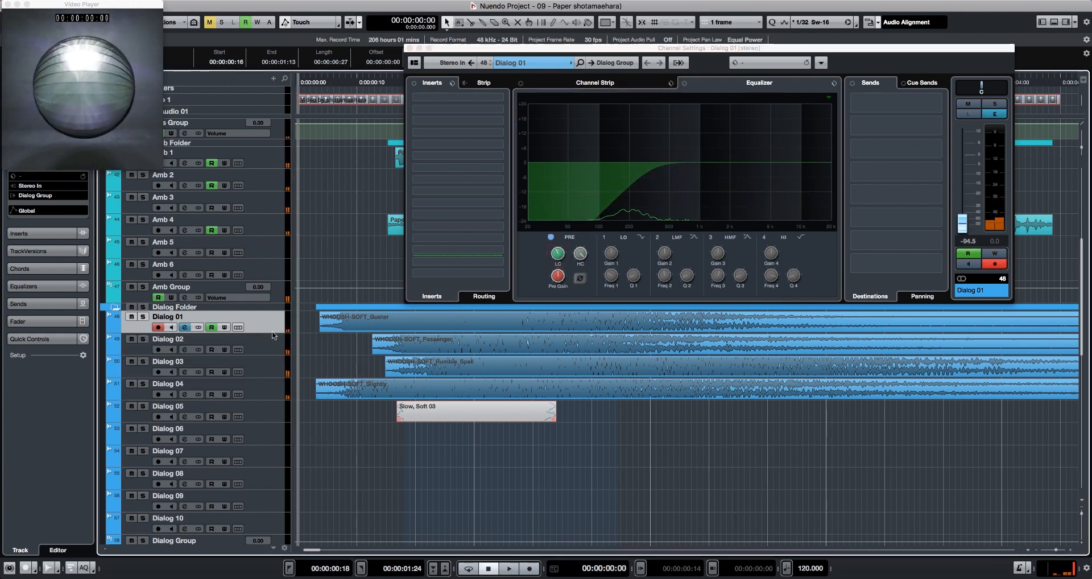
{"action": "key", "text": "space"}
{"action": "left_click_drag", "start_coordinate": [557, 254], "coordinate": [553, 249]}
{"action": "key", "text": "period"}
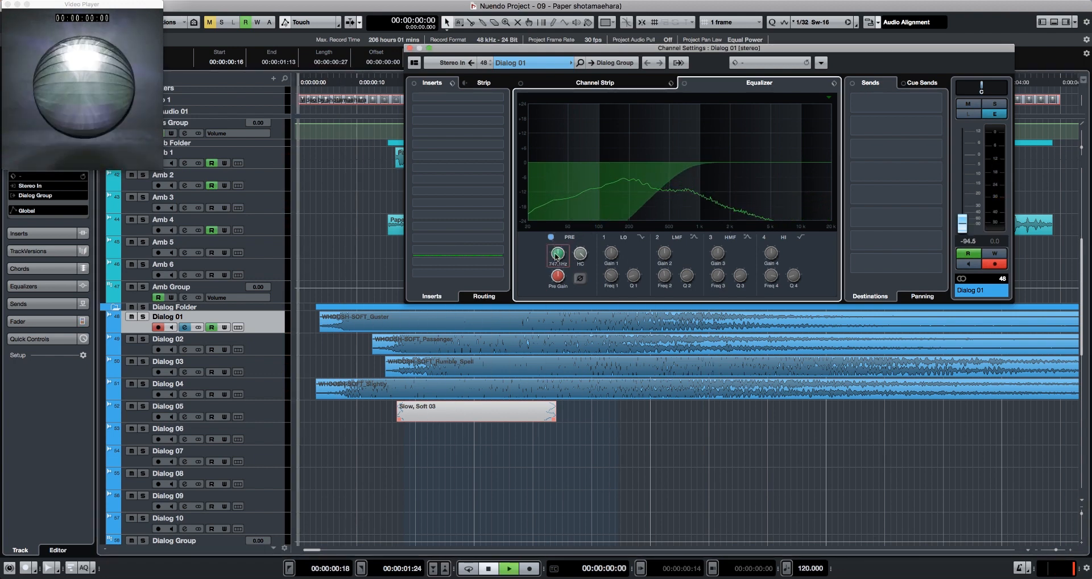
- Audition Dialog 01 and Dialog 02 in turn, each soloed and played from the start
{"action": "key", "text": "s"}
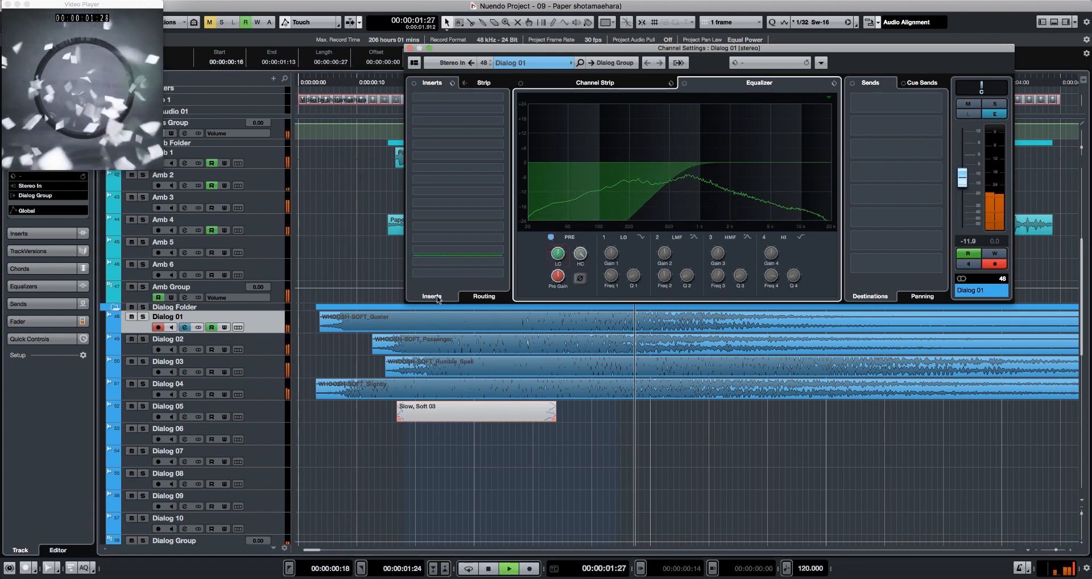
{"action": "key", "text": "period"}
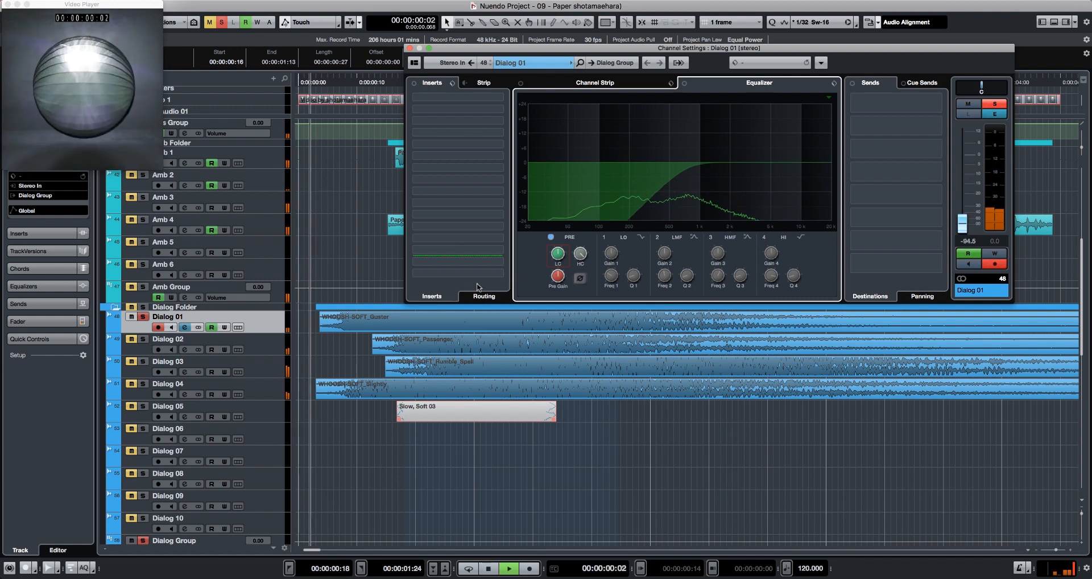
{"action": "left_click", "coordinate": [234, 353]}
{"action": "key", "text": "period"}
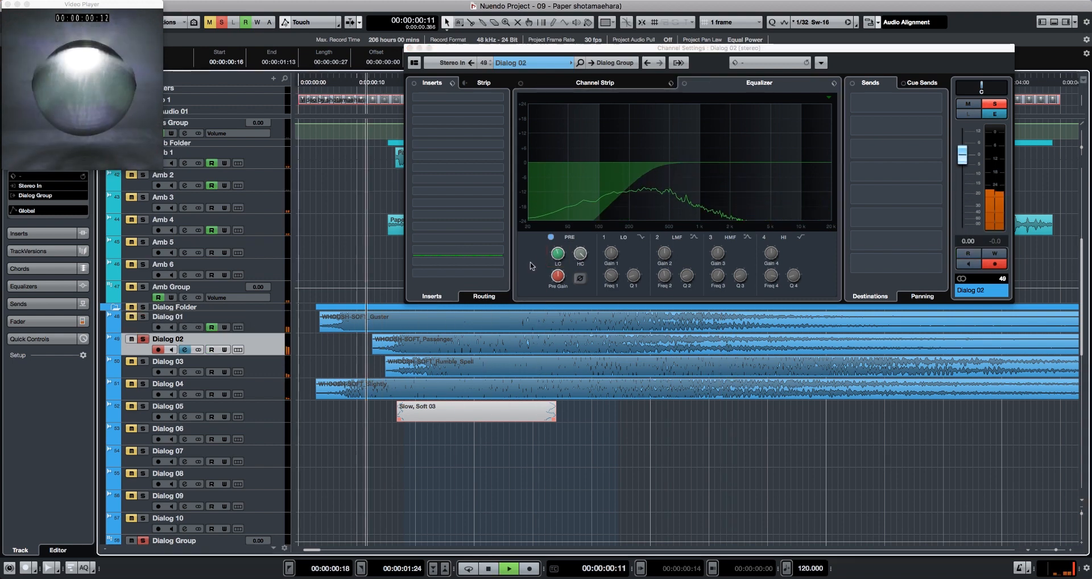
- Lower the low-cut frequency on Dialog 02 to about 53 Hz during playback
{"action": "left_click", "coordinate": [559, 254]}
{"action": "left_click_drag", "start_coordinate": [560, 255], "coordinate": [558, 254]}
{"action": "key", "text": "space"}
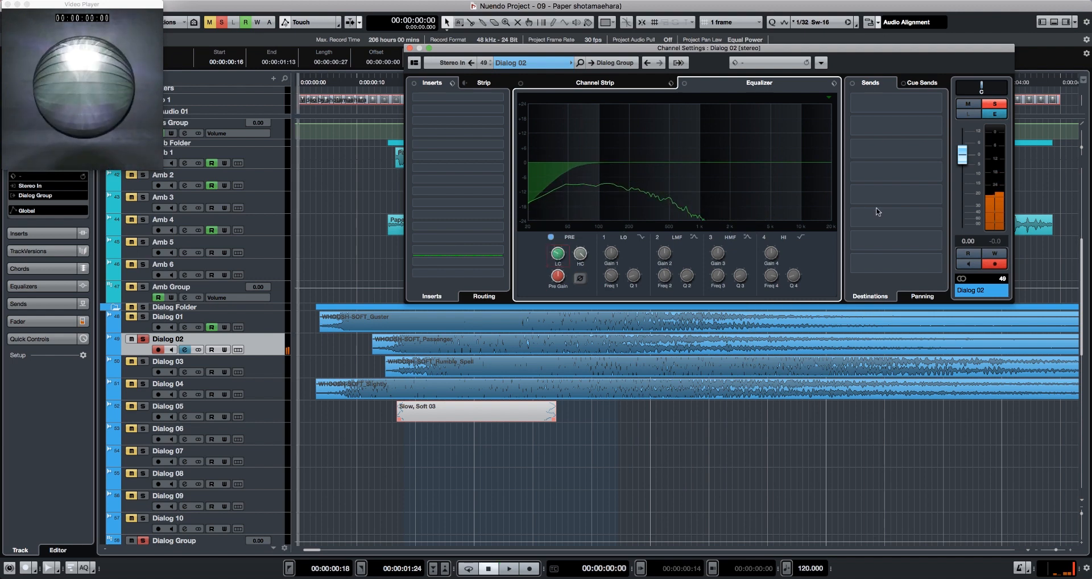
- Enable automation writing on Dialog 02 and record a low-cut frequency sweep up to about 2 kHz during playback
{"action": "left_click", "coordinate": [994, 253]}
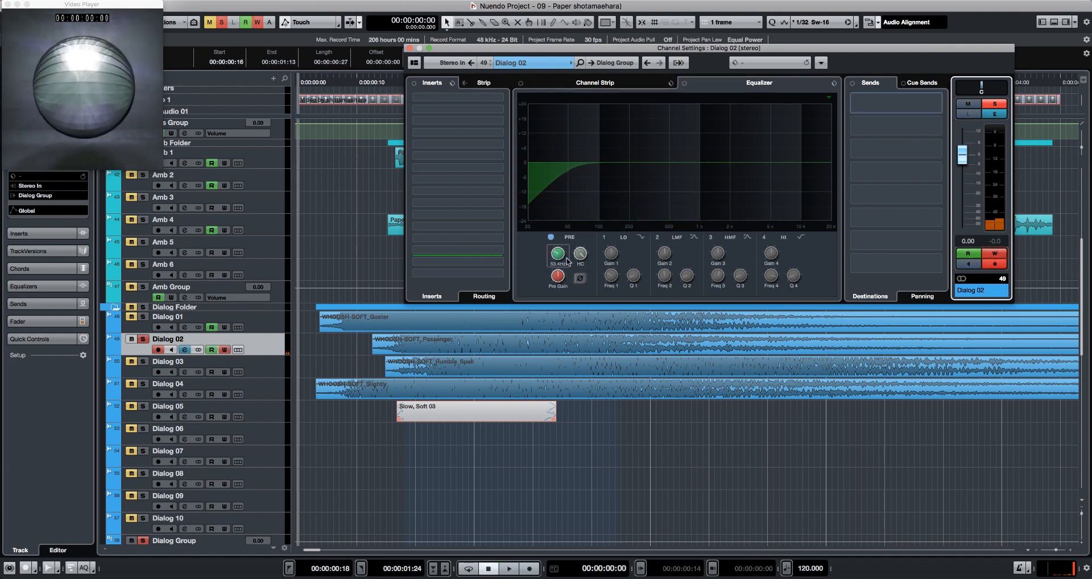
{"action": "left_click_drag", "start_coordinate": [560, 259], "coordinate": [560, 248]}
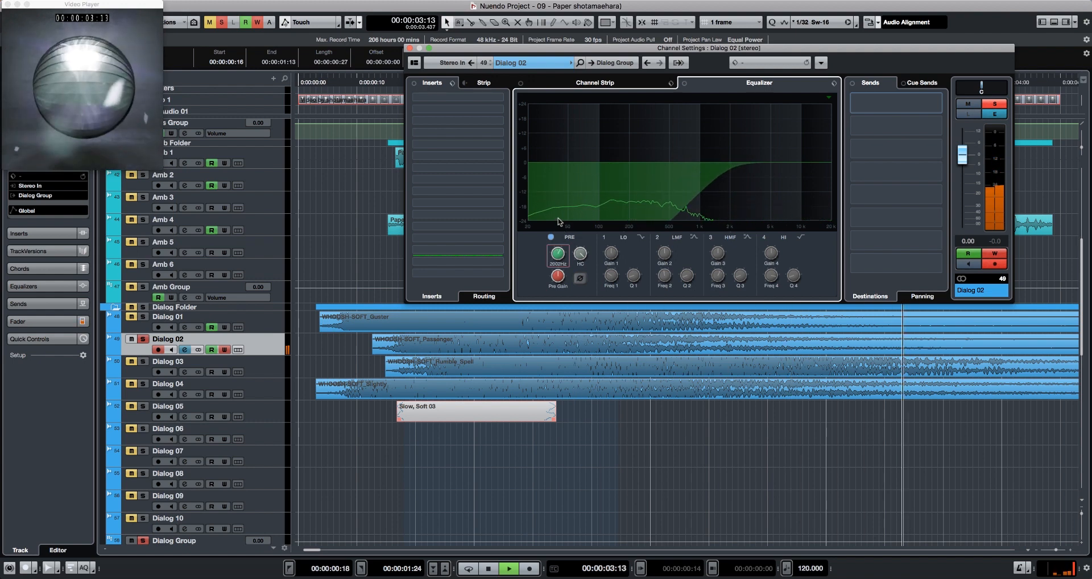
{"action": "key", "text": "space"}
{"action": "key", "text": "space"}
- Record an EQ band 2 boost on Dialog 02 rising to about 15.9 dB near 1.56 kHz, and replay it
{"action": "left_click", "coordinate": [613, 159]}
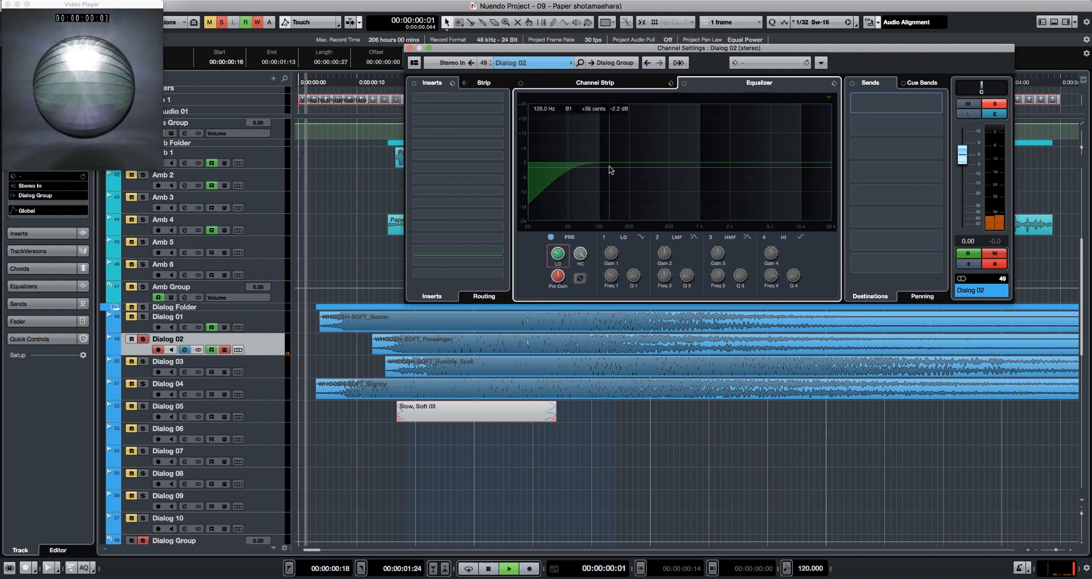
{"action": "left_click_drag", "start_coordinate": [644, 141], "coordinate": [702, 126]}
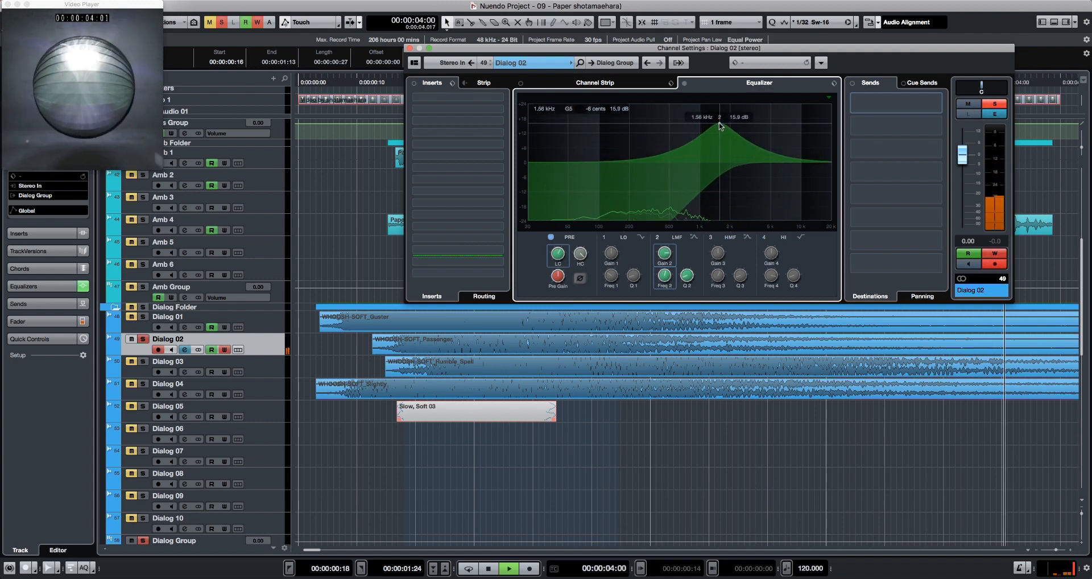
{"action": "key", "text": "space"}
{"action": "key", "text": "space"}
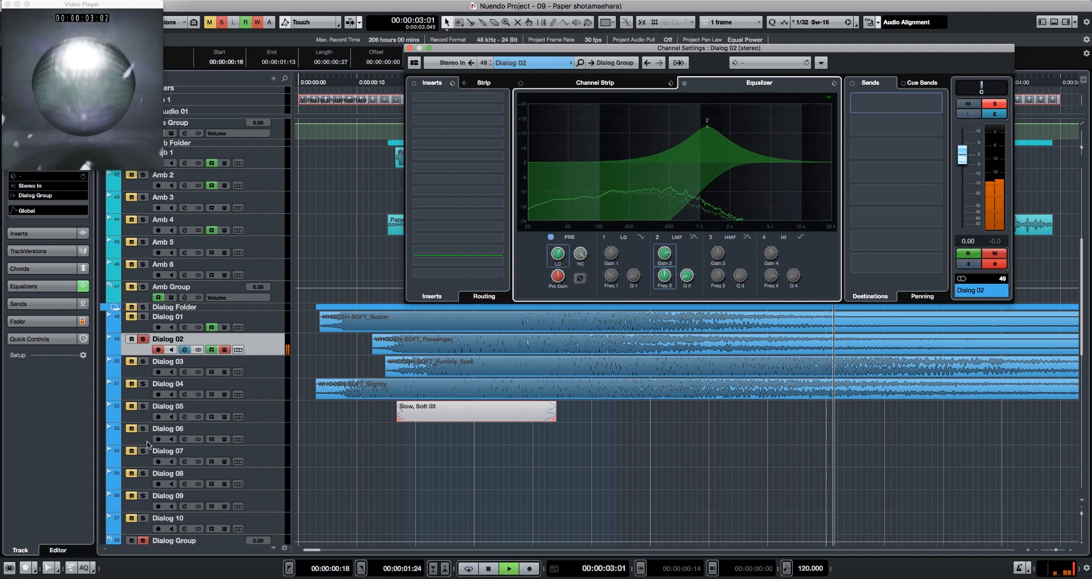
{"action": "key", "text": "space"}
- Audition Dialog 03 soloed from the start with its channel settings displayed
{"action": "left_click", "coordinate": [142, 361]}
{"action": "key", "text": "space"}
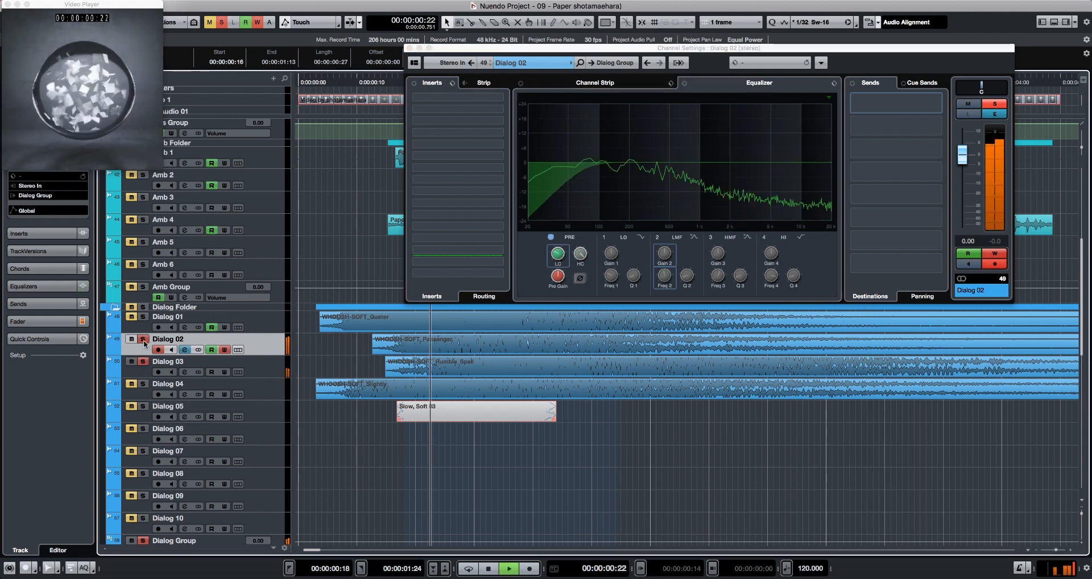
{"action": "key", "text": "space"}
{"action": "left_click", "coordinate": [237, 368]}
{"action": "key", "text": "space"}
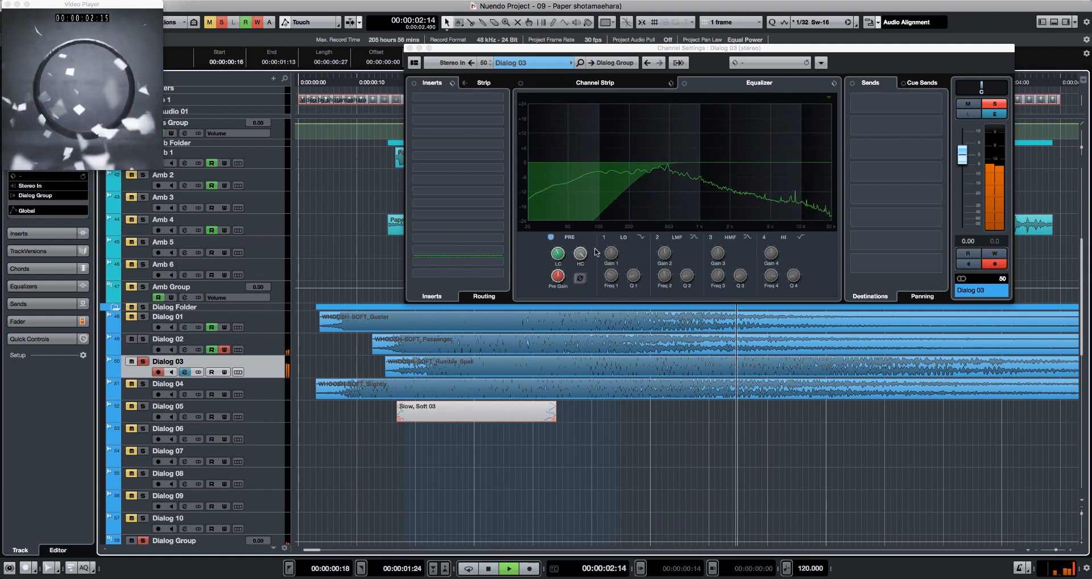
{"action": "key", "text": "space"}
{"action": "key", "text": "space"}
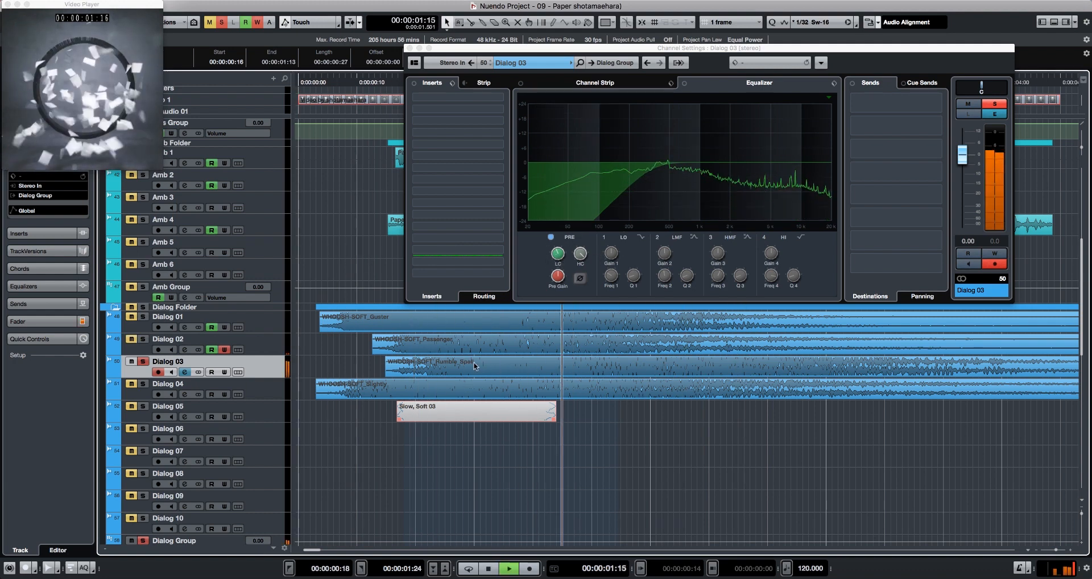
- Move the WHOOSH-SOFT_Rumble_Spell clip on Dialog 03 to start at 00:00:00:18 and play it from the beginning
{"action": "left_click_drag", "start_coordinate": [471, 366], "coordinate": [491, 362]}
{"action": "key", "text": "space"}
{"action": "key", "text": "space"}
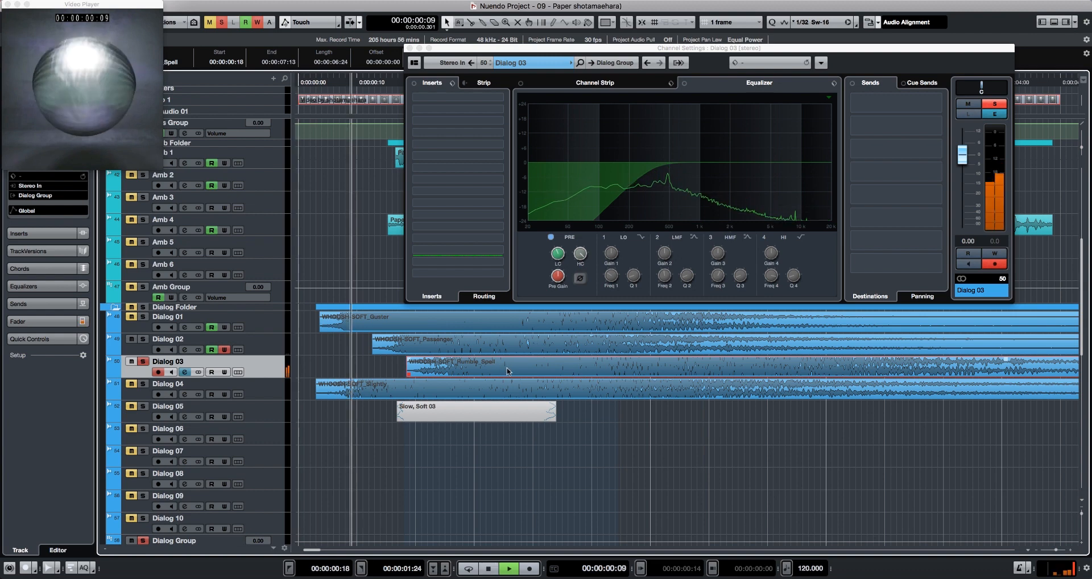
- Audition the WHOOSH-SOFT_Slightly clip on Dialog 04 from the start
{"action": "left_click", "coordinate": [466, 389]}
{"action": "key", "text": "space"}
{"action": "key", "text": "space"}
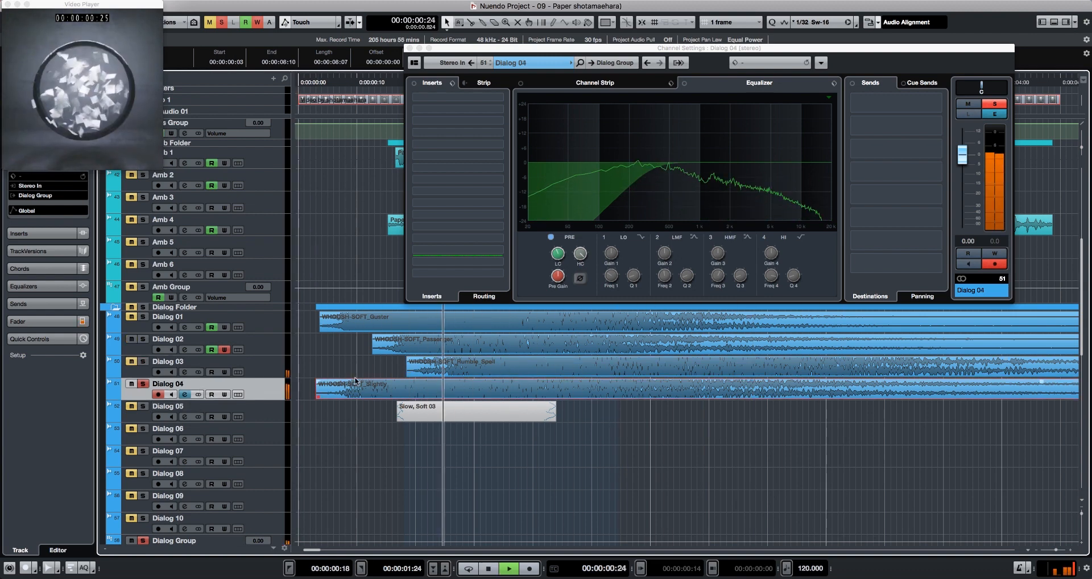
- Remove the Slow, Soft 03 clip from Dialog 05 and turn off automation writing on Dialog 02
{"action": "left_click", "coordinate": [477, 420]}
{"action": "left_click", "coordinate": [225, 350]}
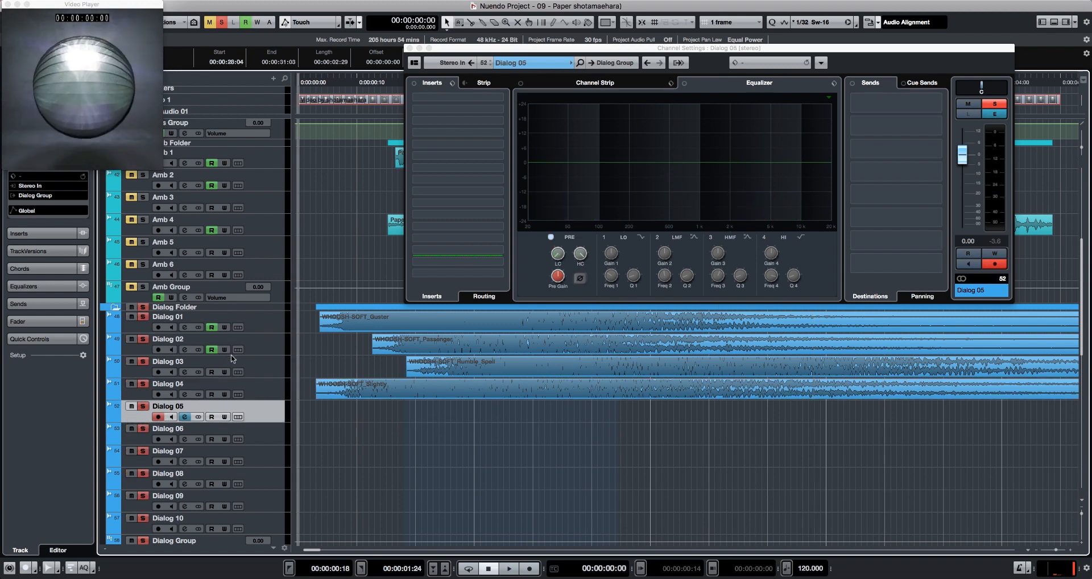
- Play the soloed Dialog tracks together and clear their solo
{"action": "key", "text": "space"}
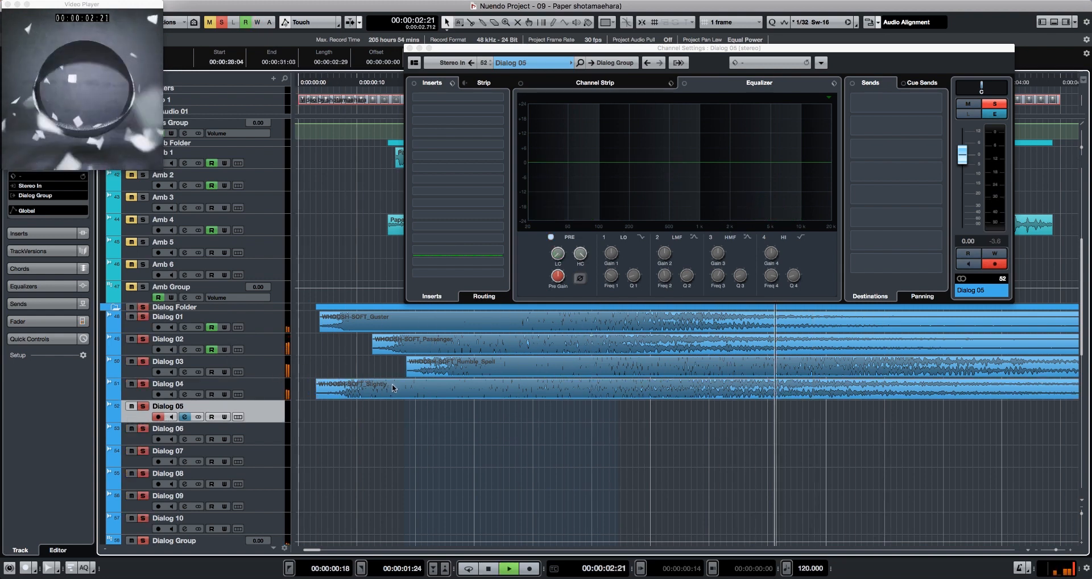
{"action": "scroll", "coordinate": [414, 436], "scroll_direction": "down", "scroll_amount": 5}
{"action": "key", "text": "s"}
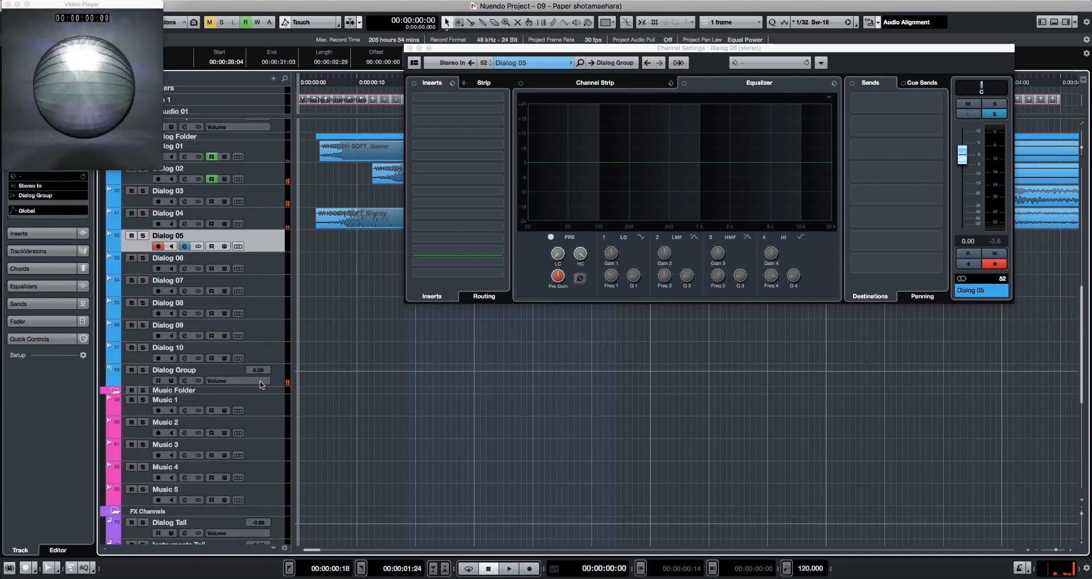
- Enlarge the Dialog Group track's lane, listen to the group and close its channel settings
{"action": "left_click_drag", "start_coordinate": [262, 386], "coordinate": [262, 471]}
{"action": "key", "text": "space"}
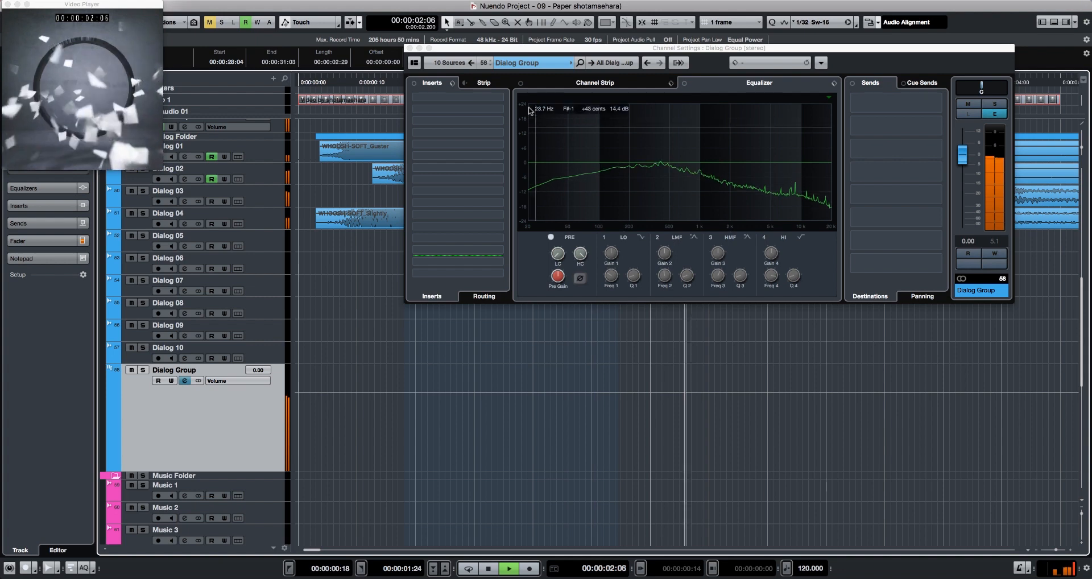
{"action": "left_click", "coordinate": [408, 48]}
{"action": "key", "text": "space"}
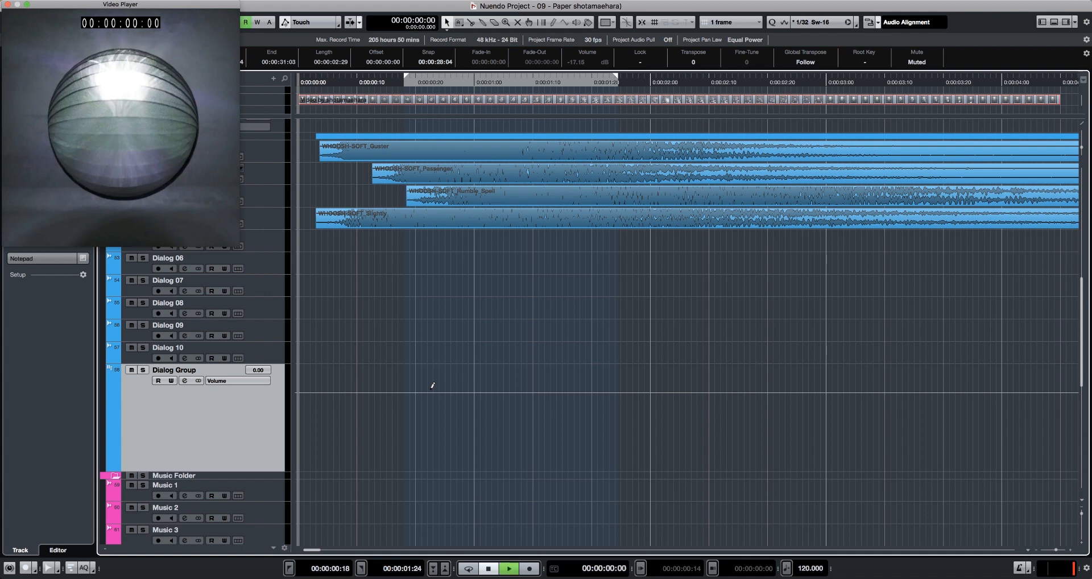
- Draw Dialog Group volume automation at -7.19 dB with a dip around 00:00:00:23 that recovers by about 00:00:01:22
{"action": "left_click_drag", "start_coordinate": [433, 385], "coordinate": [606, 412]}
{"action": "key", "text": "space"}
{"action": "key", "text": "space"}
{"action": "key", "text": "space"}
{"action": "key", "text": "space"}
{"action": "key", "text": "space"}
- Cut the lows of Dialog Group with EQ band 1 during playback
{"action": "key", "text": "e"}
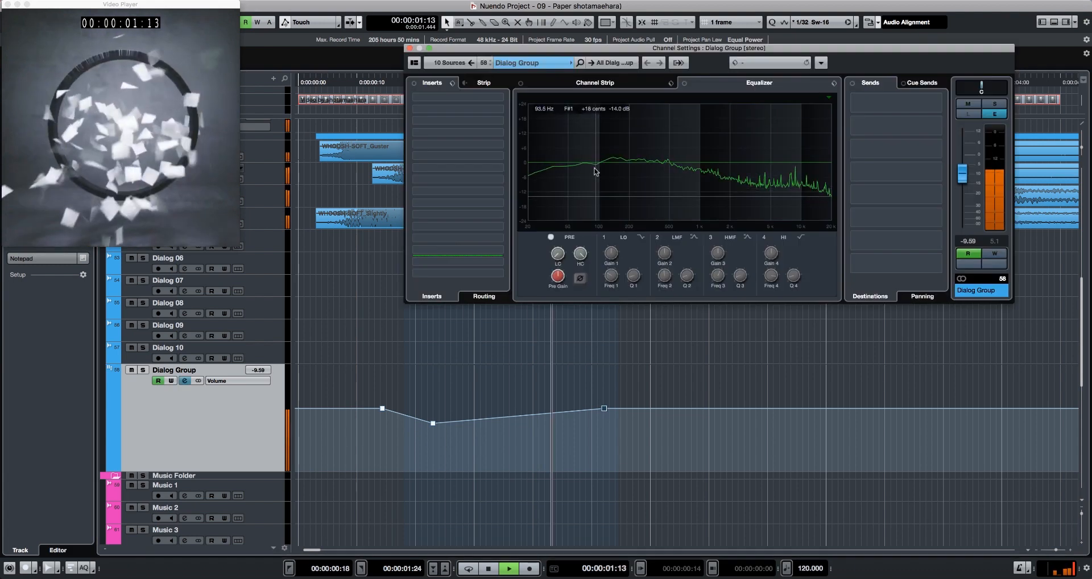
{"action": "mouse_move", "coordinate": [595, 172]}
{"action": "left_mouse_down"}
{"action": "mouse_move", "coordinate": [605, 198]}
{"action": "mouse_move", "coordinate": [591, 183]}
{"action": "left_mouse_up"}
{"action": "key", "text": "space"}
{"action": "key", "text": "space"}
- Add EQ band 4 to Dialog Group and shape it into a high boost of about 4.1 dB near 915 Hz
{"action": "left_click_drag", "start_coordinate": [755, 172], "coordinate": [802, 206]}
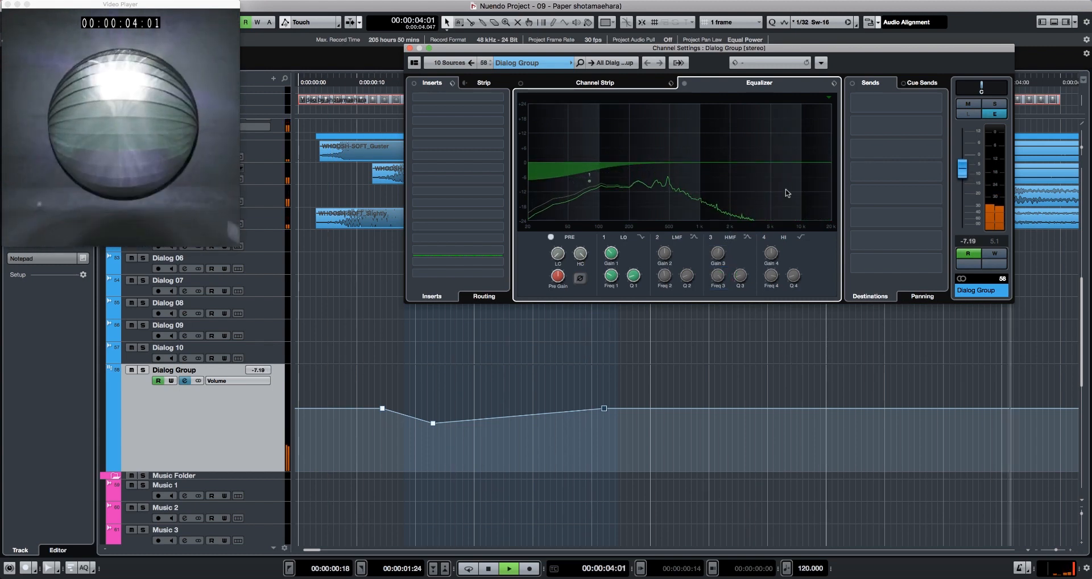
{"action": "key", "text": "space"}
{"action": "key", "text": "space"}
{"action": "left_click_drag", "start_coordinate": [817, 164], "coordinate": [813, 185]}
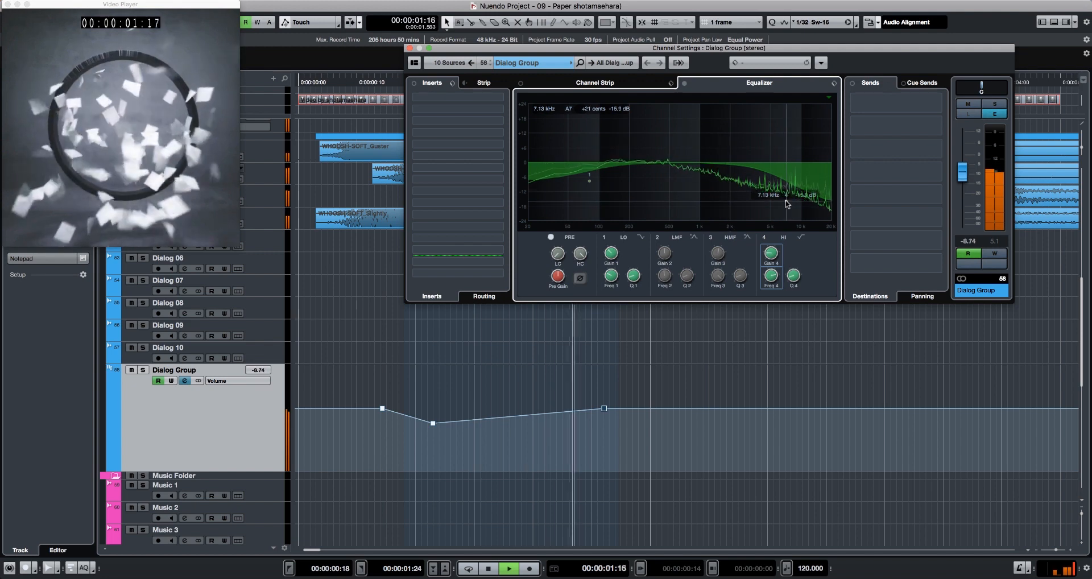
{"action": "left_click_drag", "start_coordinate": [756, 143], "coordinate": [704, 144]}
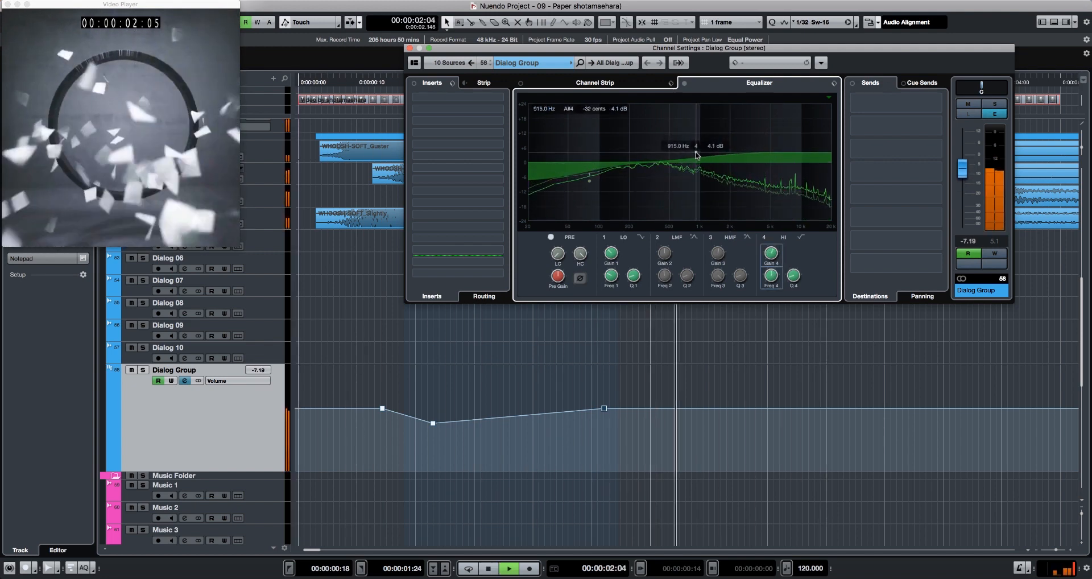
{"action": "left_click_drag", "start_coordinate": [692, 157], "coordinate": [699, 195]}
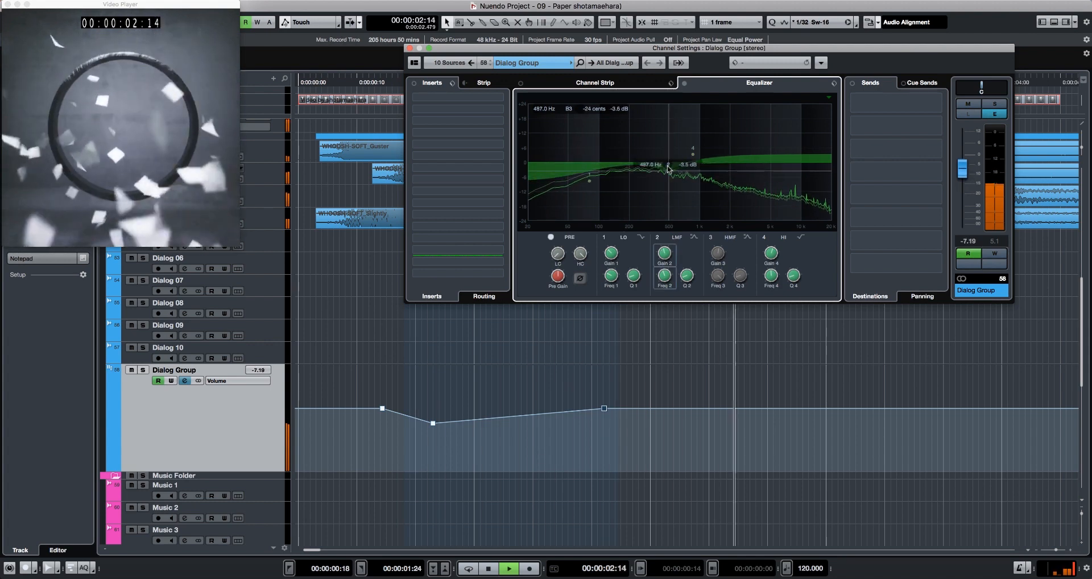
- Add EQ band 2 to Dialog Group near 450 Hz and lower its gain into a deep cut while listening
{"action": "left_click_drag", "start_coordinate": [668, 169], "coordinate": [668, 158]}
{"action": "left_click_drag", "start_coordinate": [667, 207], "coordinate": [667, 169]}
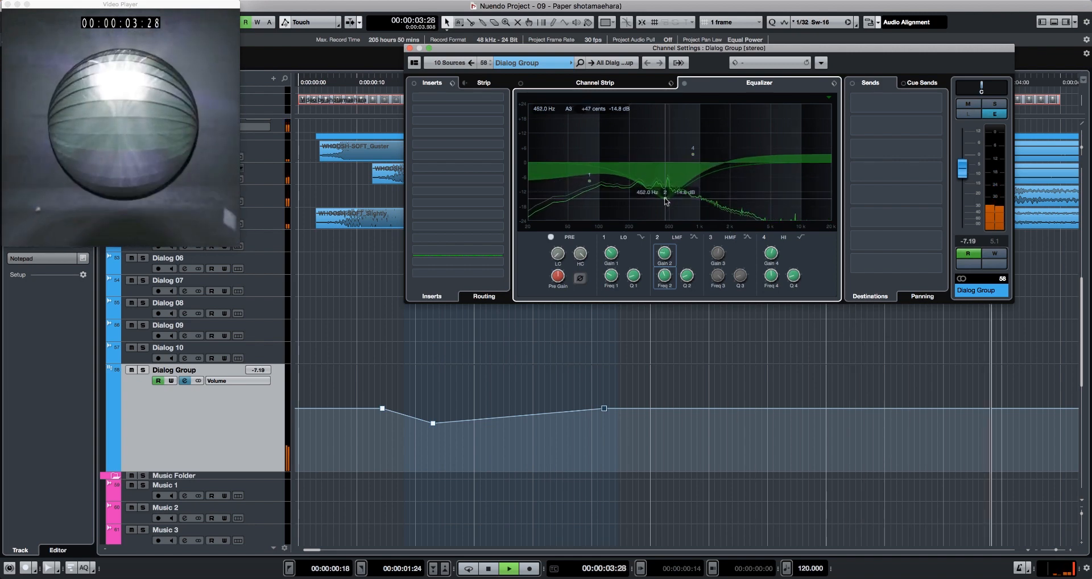
{"action": "key", "text": "space"}
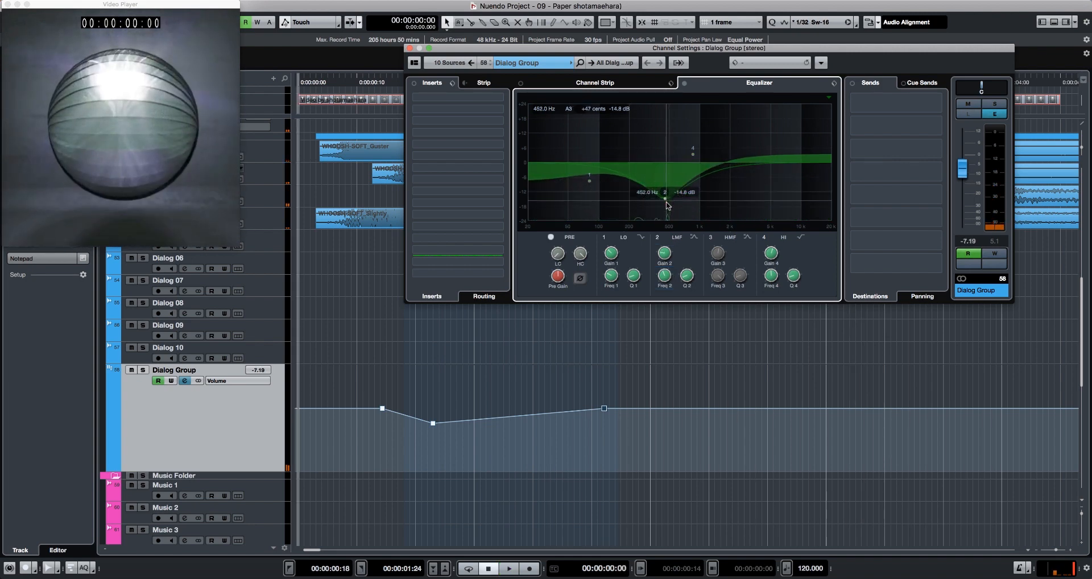
{"action": "key", "text": "space"}
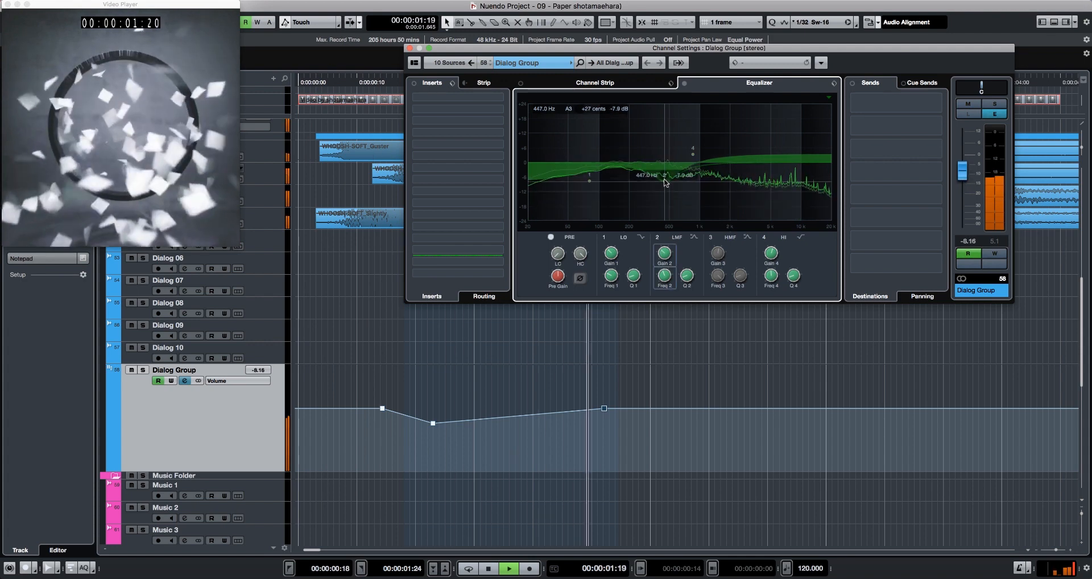
{"action": "mouse_move", "coordinate": [665, 182]}
{"action": "left_mouse_down"}
{"action": "mouse_move", "coordinate": [663, 154]}
{"action": "mouse_move", "coordinate": [676, 191]}
{"action": "left_mouse_up"}
{"action": "key", "text": "space"}
- Enable automation writing on Dialog Group and record band 2's gain rising from -12.0 dB to 0.4 dB at 431 Hz
{"action": "left_click", "coordinate": [1002, 257]}
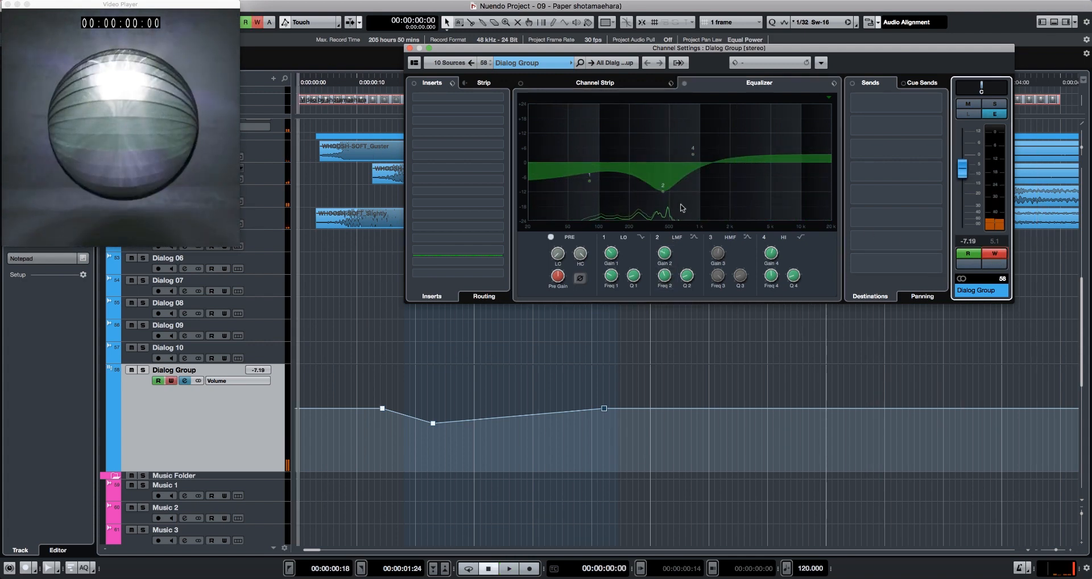
{"action": "key", "text": "space"}
{"action": "left_click_drag", "start_coordinate": [662, 196], "coordinate": [663, 163]}
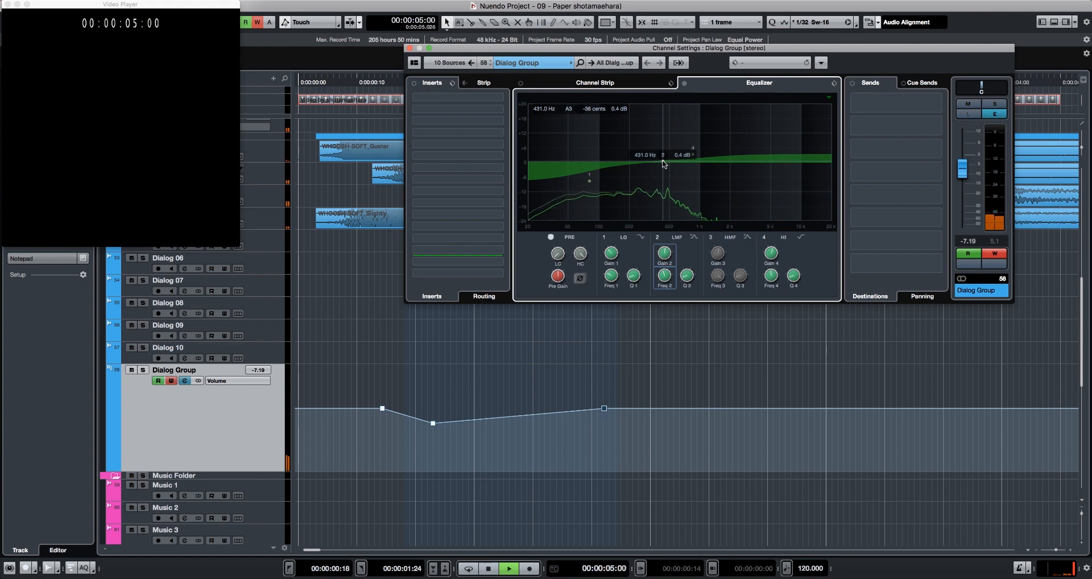
{"action": "key", "text": "space"}
{"action": "key", "text": "space"}
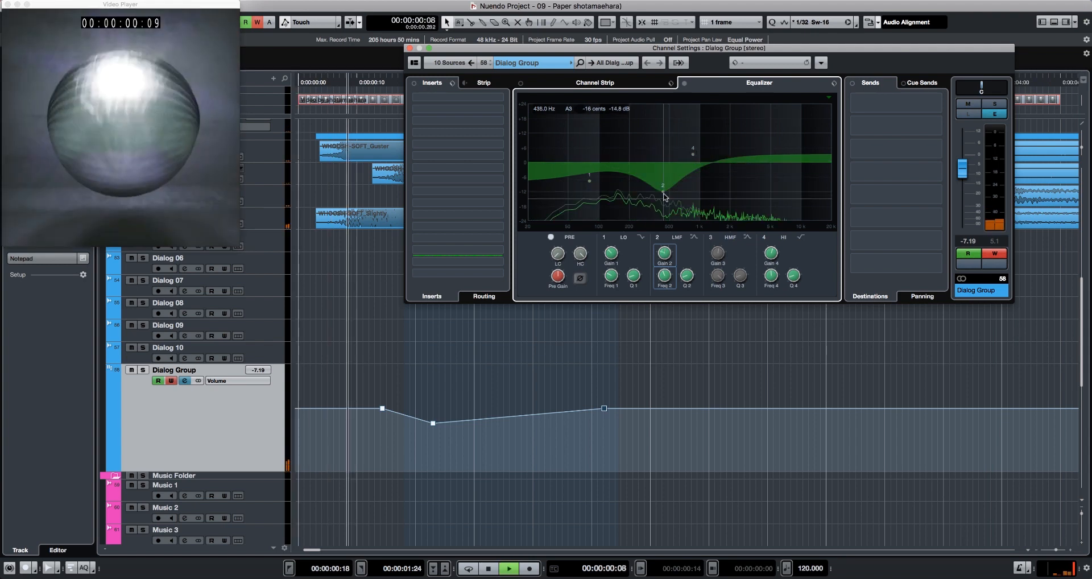
{"action": "left_click_drag", "start_coordinate": [664, 201], "coordinate": [667, 175]}
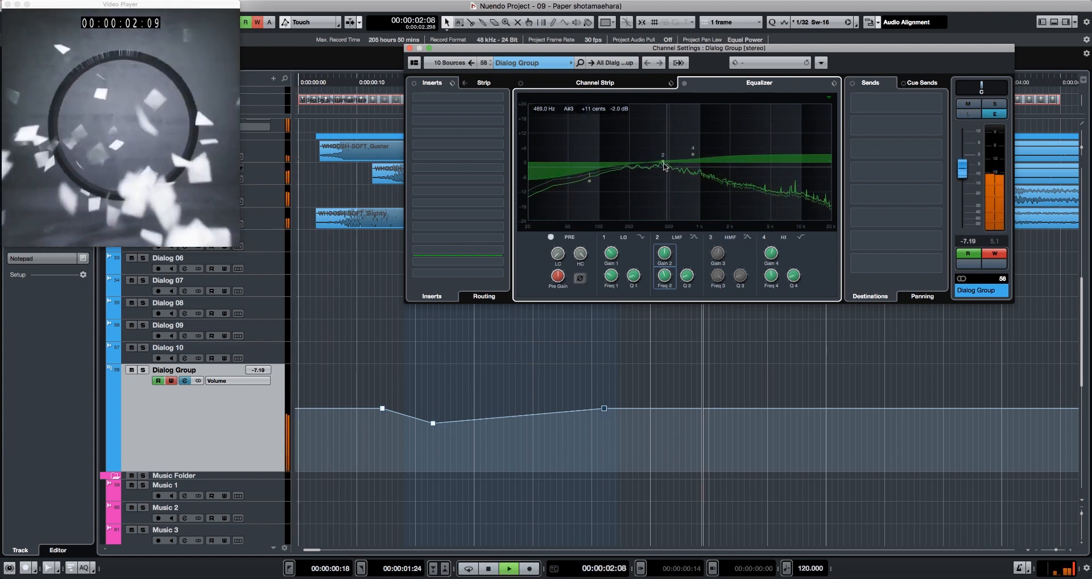
{"action": "key", "text": "space"}
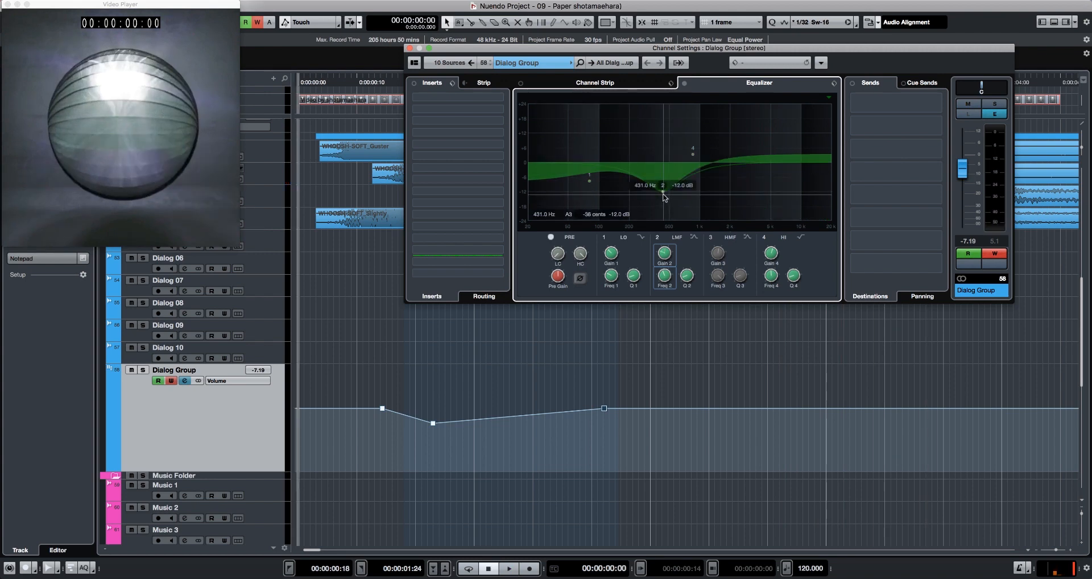
- Solo Dialog Group and listen to its automated EQ from the start
{"action": "key", "text": "s"}
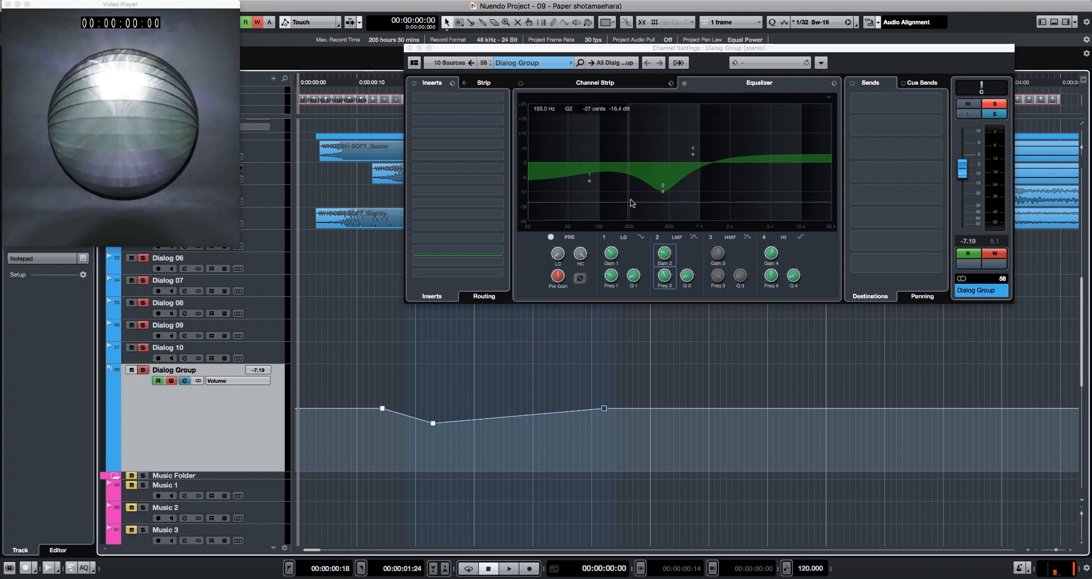
{"action": "key", "text": "space"}
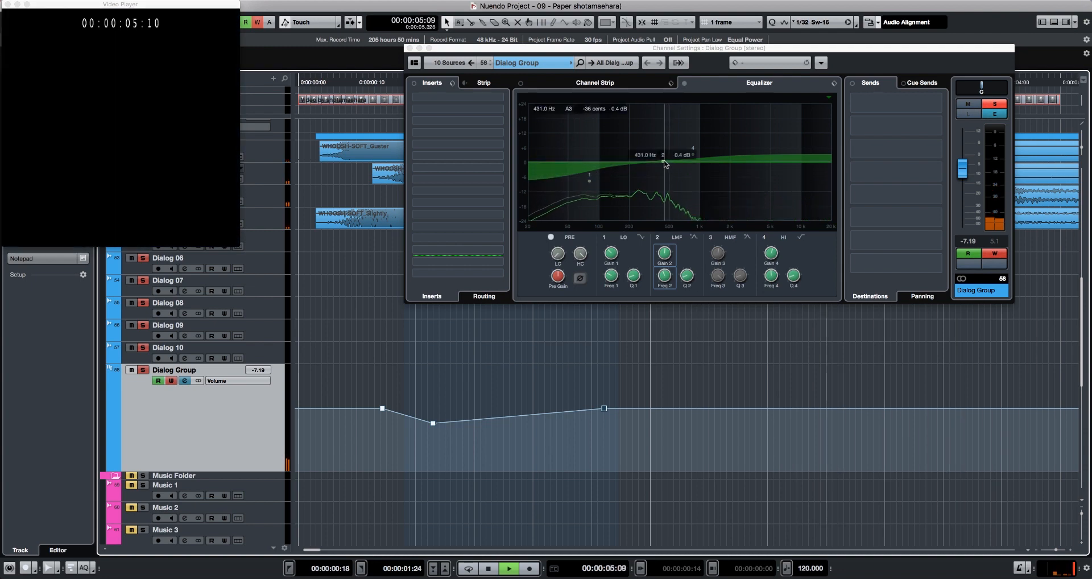
{"action": "key", "text": "space"}
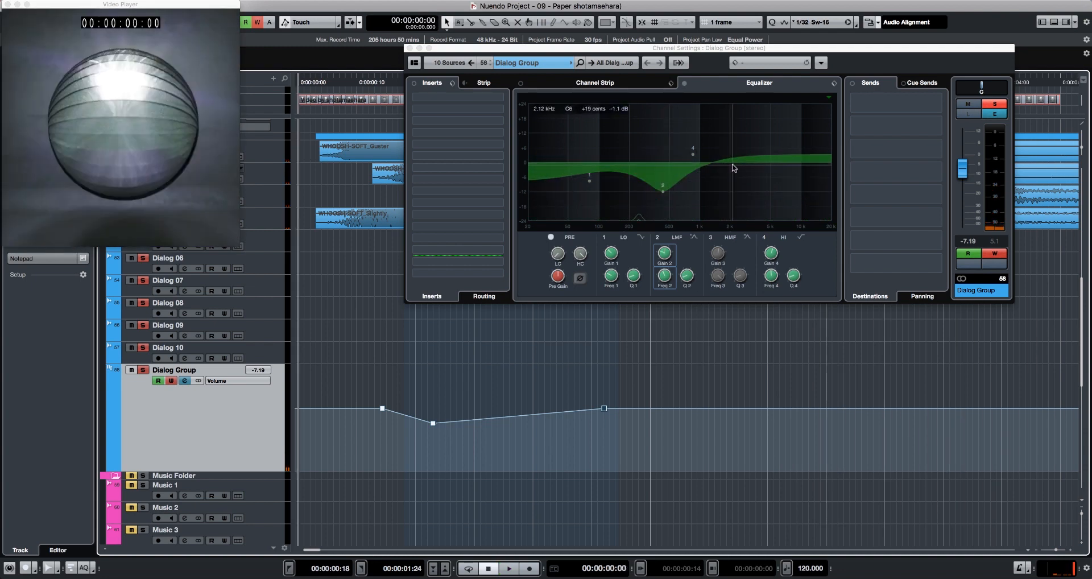
- Add EQ band 3 to Dialog Group at 487 Hz and record its gain dropping to about -13 dB during playback
{"action": "left_click", "coordinate": [739, 169]}
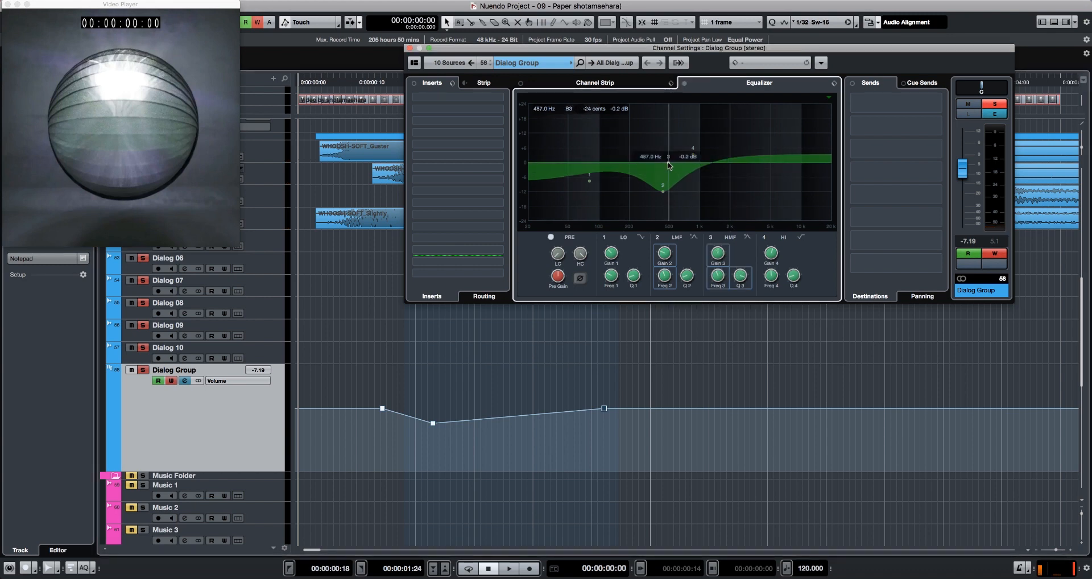
{"action": "key", "text": "space"}
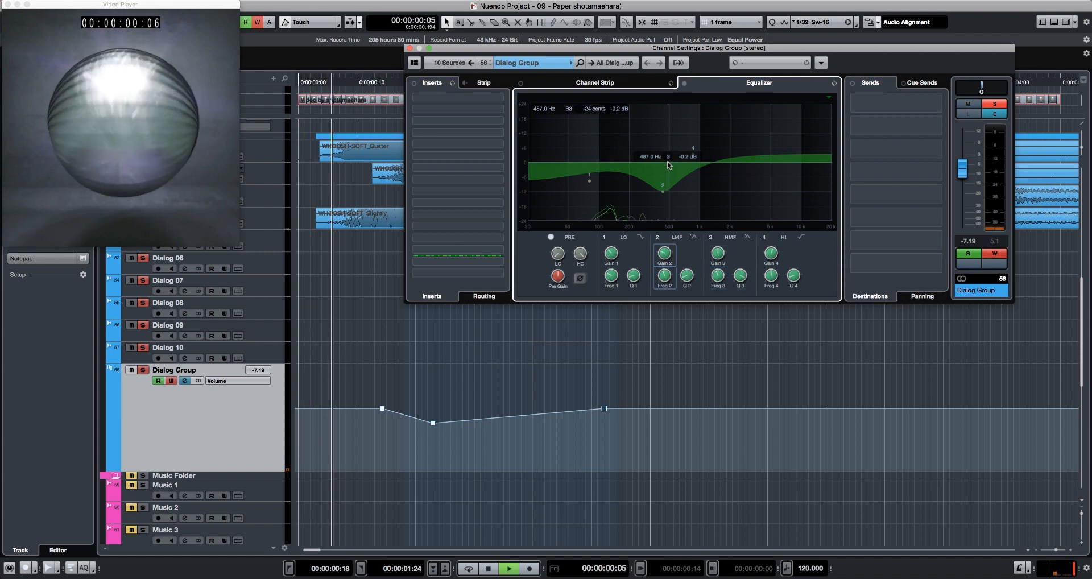
{"action": "left_click_drag", "start_coordinate": [669, 166], "coordinate": [669, 198]}
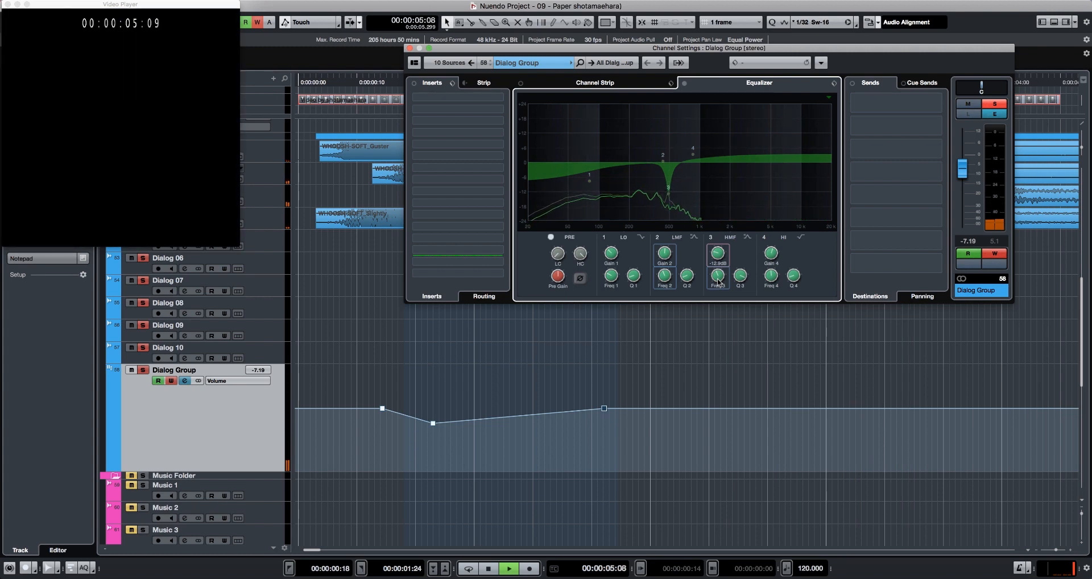
- Turn off automation writing on Dialog Group and play back its recorded EQ moves from the start
{"action": "key", "text": "space"}
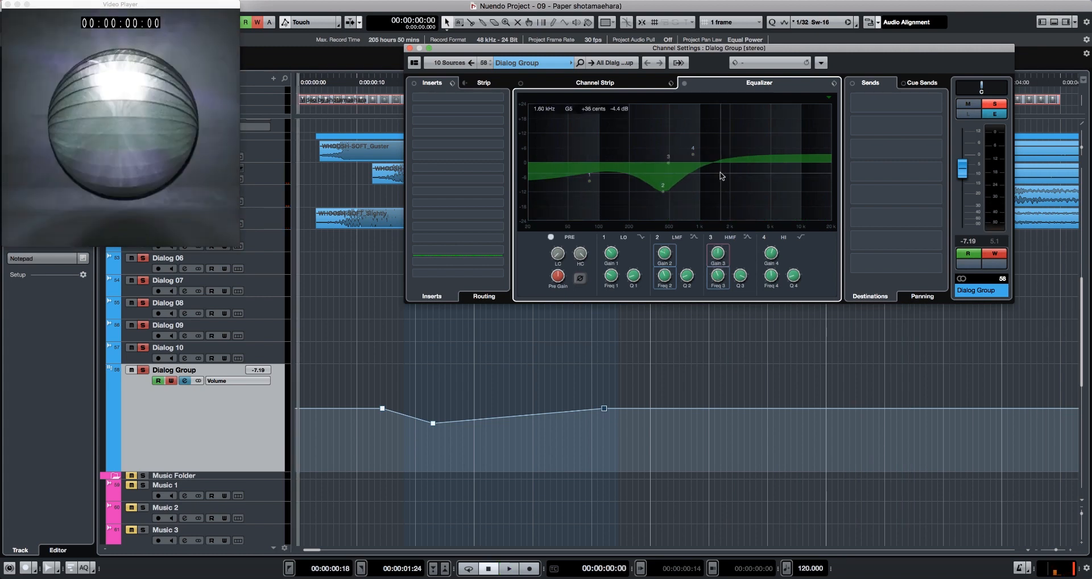
{"action": "left_click", "coordinate": [994, 257]}
{"action": "key", "text": "space"}
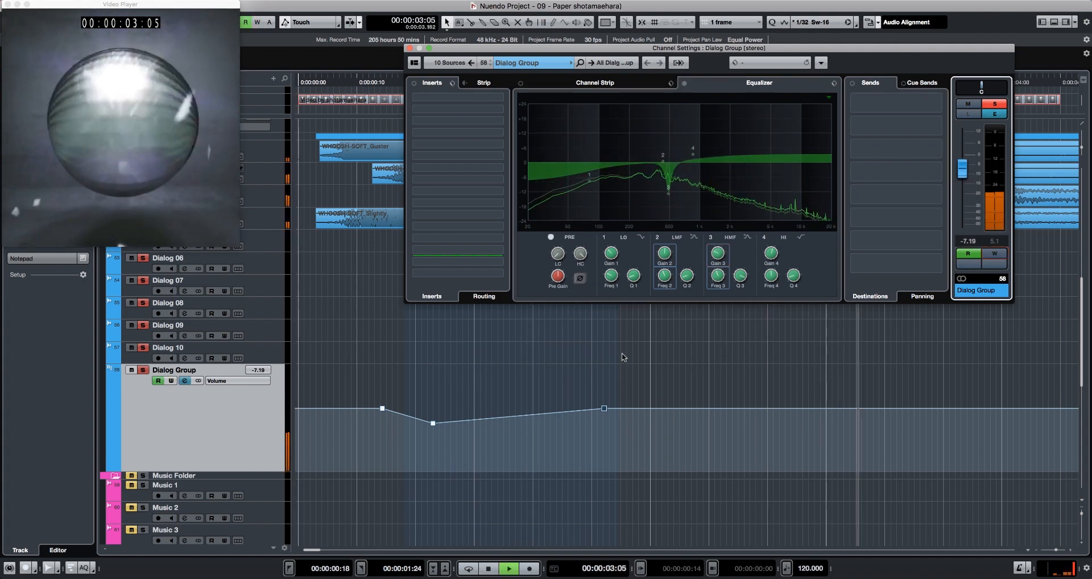
{"action": "key", "text": "space"}
- Route Dialog Group's first send to the Dialog Tail effects channel
{"action": "mouse_move", "coordinate": [896, 115]}
{"action": "left_click", "coordinate": [935, 105]}
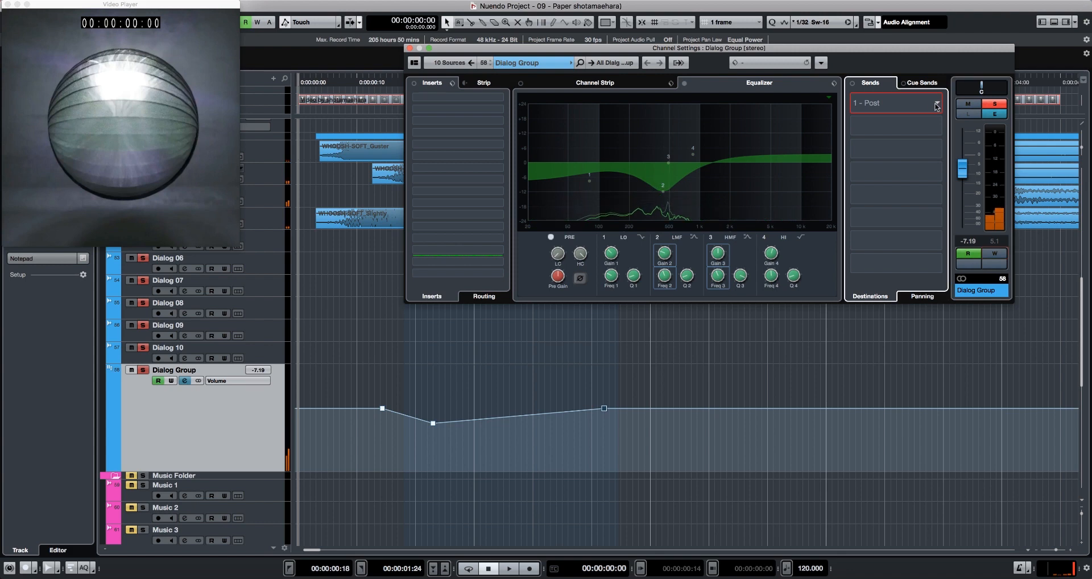
{"action": "left_click", "coordinate": [936, 105]}
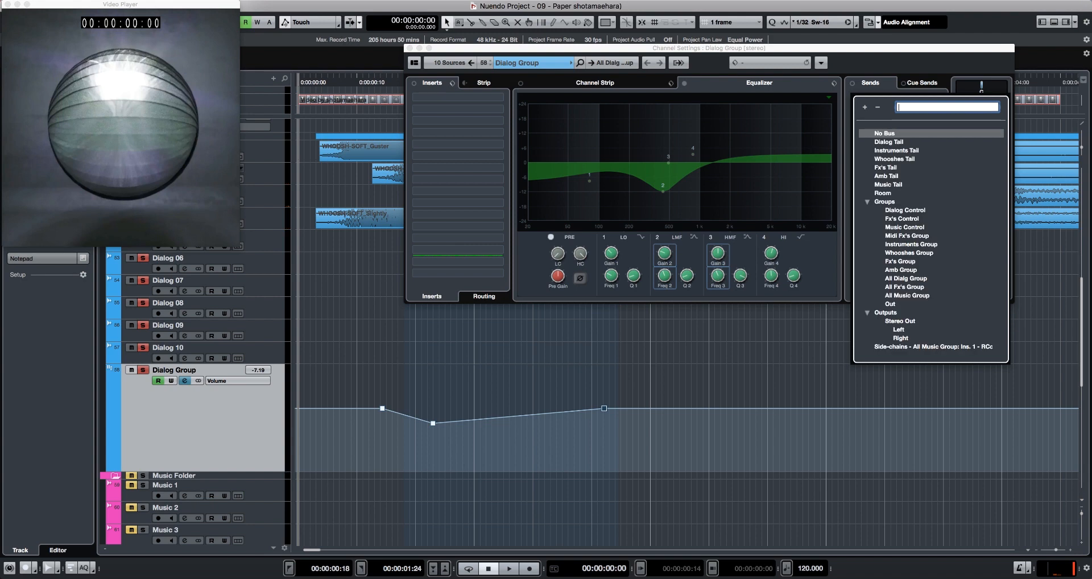
{"action": "key", "text": "Return"}
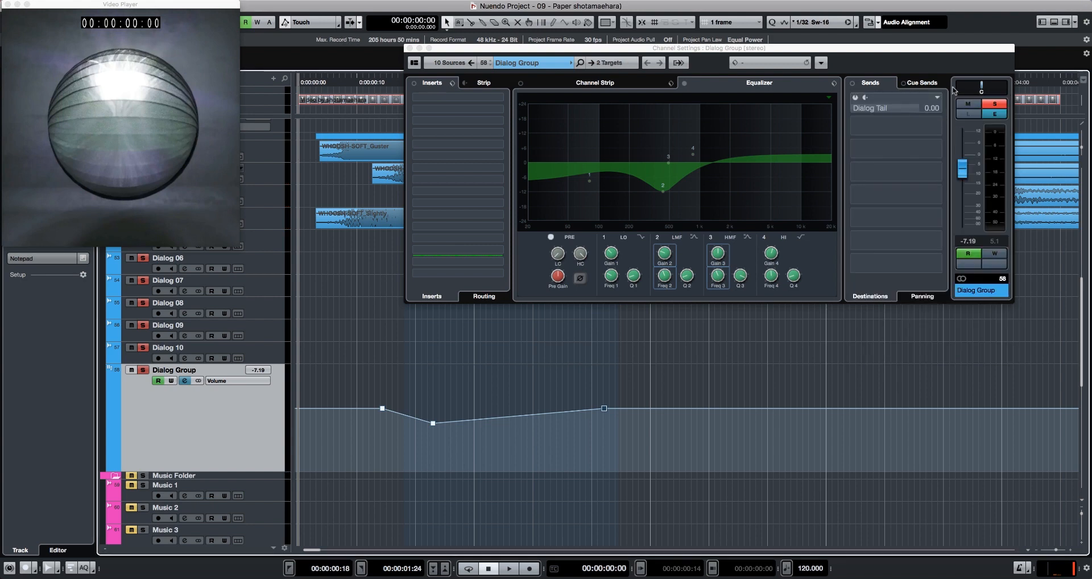
- Solo the Dialog Tail channel and activate Dialog Group's send to it during playback
{"action": "scroll", "coordinate": [226, 514], "scroll_direction": "down", "scroll_amount": 5}
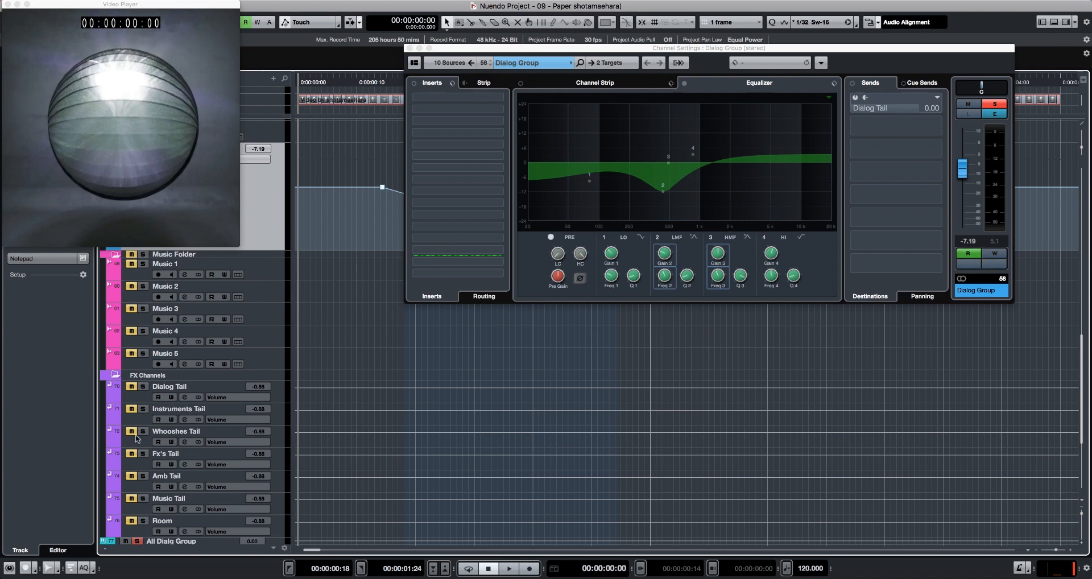
{"action": "left_click", "coordinate": [146, 391]}
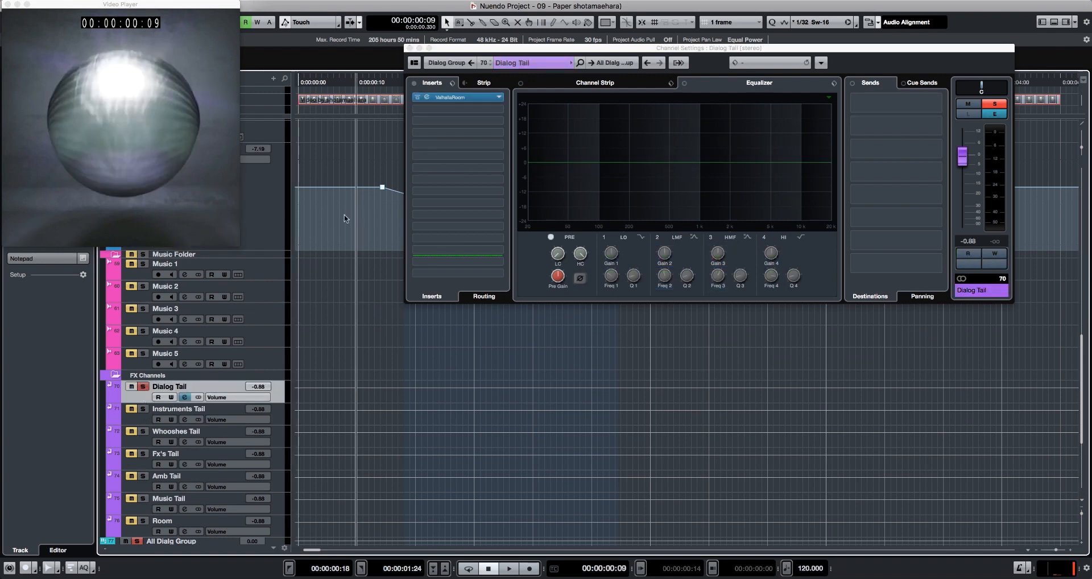
{"action": "left_click", "coordinate": [282, 216]}
{"action": "key", "text": "space"}
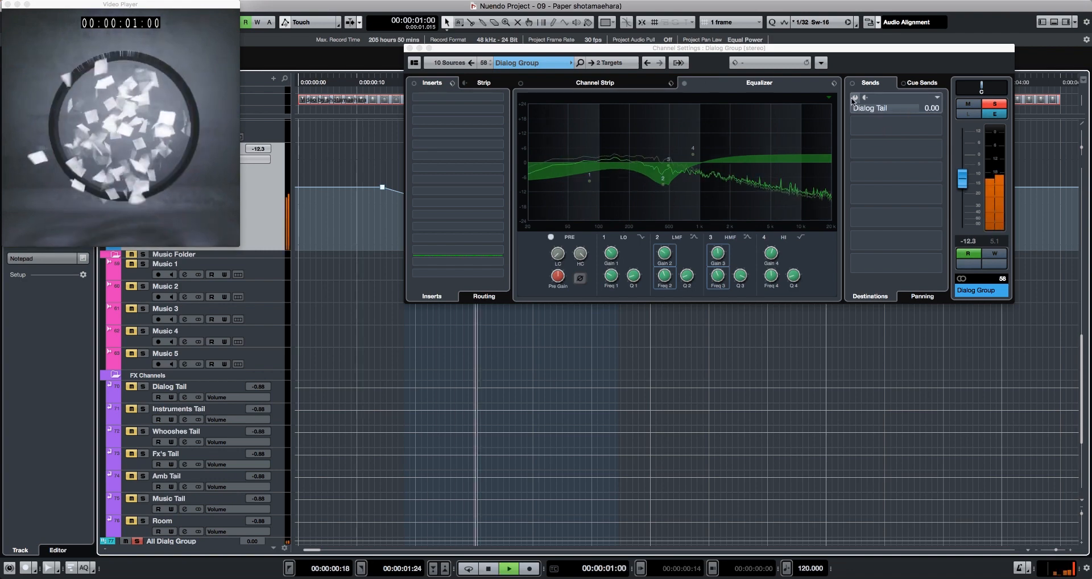
{"action": "left_click", "coordinate": [941, 111]}
{"action": "key", "text": "space"}
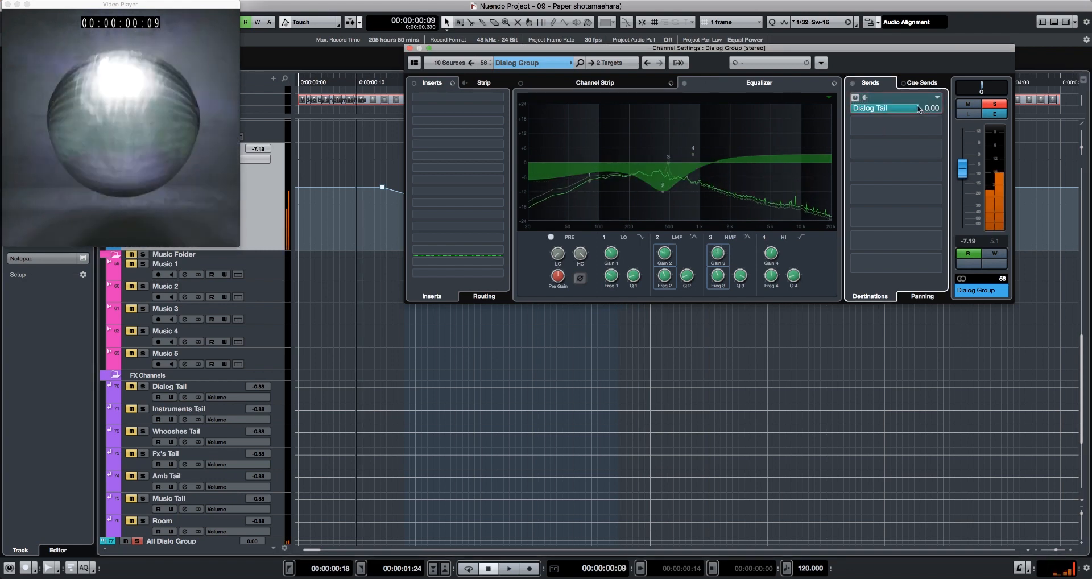
- Raise Dialog Group's send level to Dialog Tail to 4.45 dB and audition the reverb
{"action": "key", "text": "space"}
{"action": "left_click", "coordinate": [921, 109]}
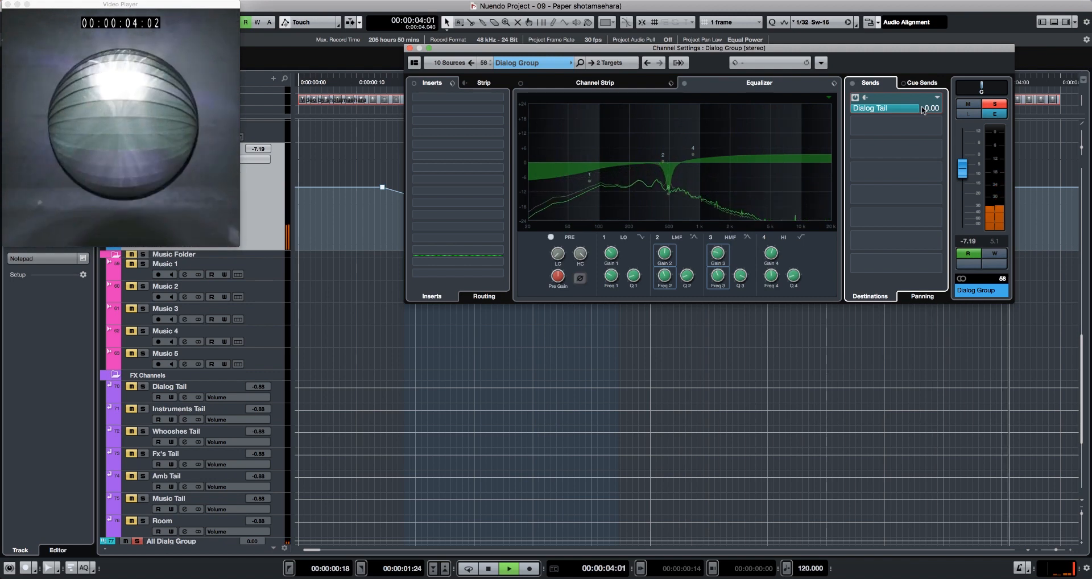
{"action": "key", "text": "space"}
{"action": "key", "text": "space"}
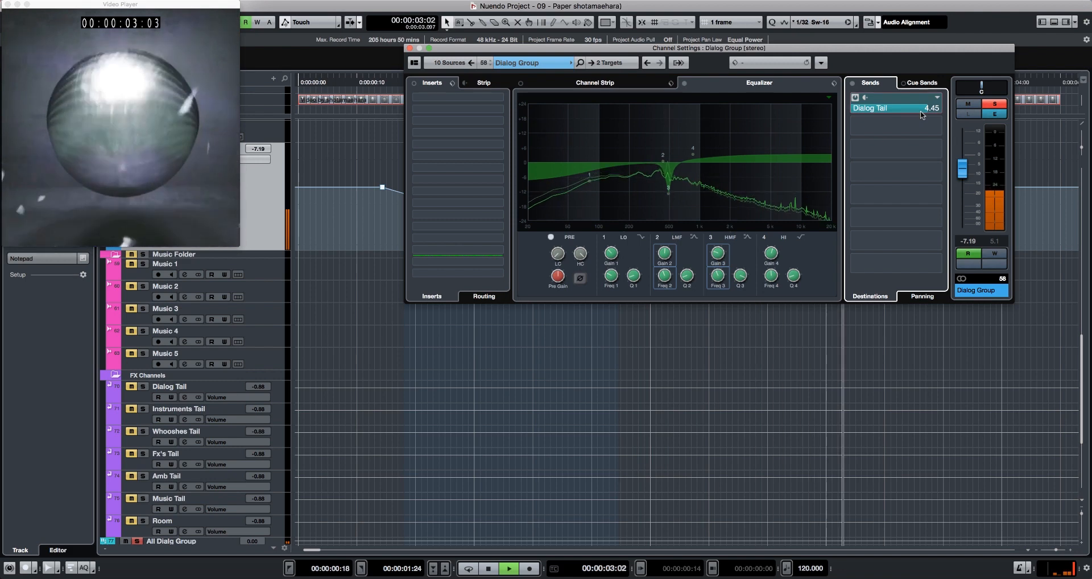
{"action": "key", "text": "space"}
{"action": "key", "text": "space"}
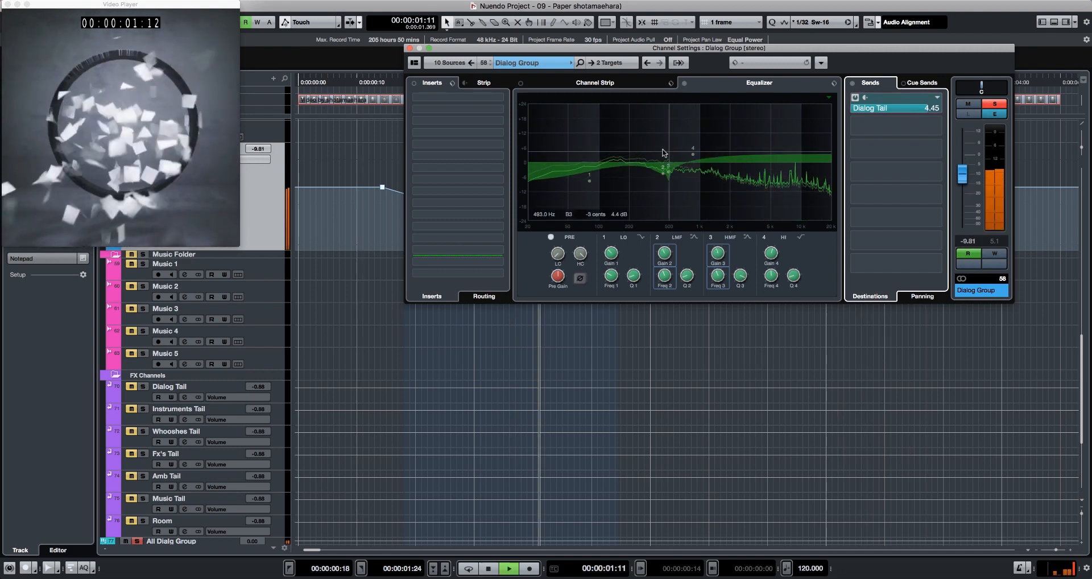
- Close the Dialog Group channel settings, clear all solos, and listen to the whoosh layers with the full mix
{"action": "left_click", "coordinate": [410, 47]}
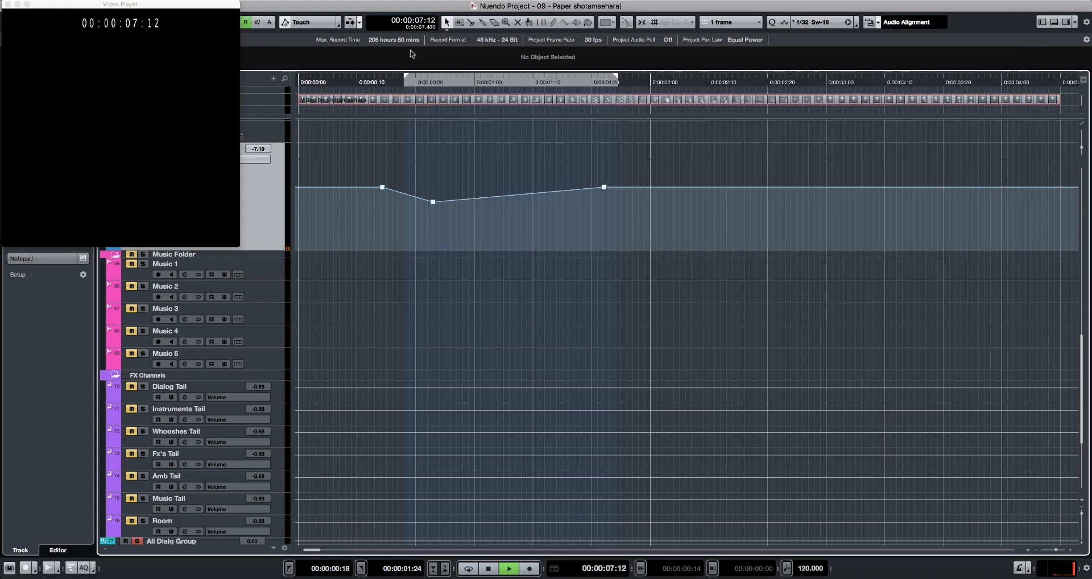
{"action": "key", "text": "space"}
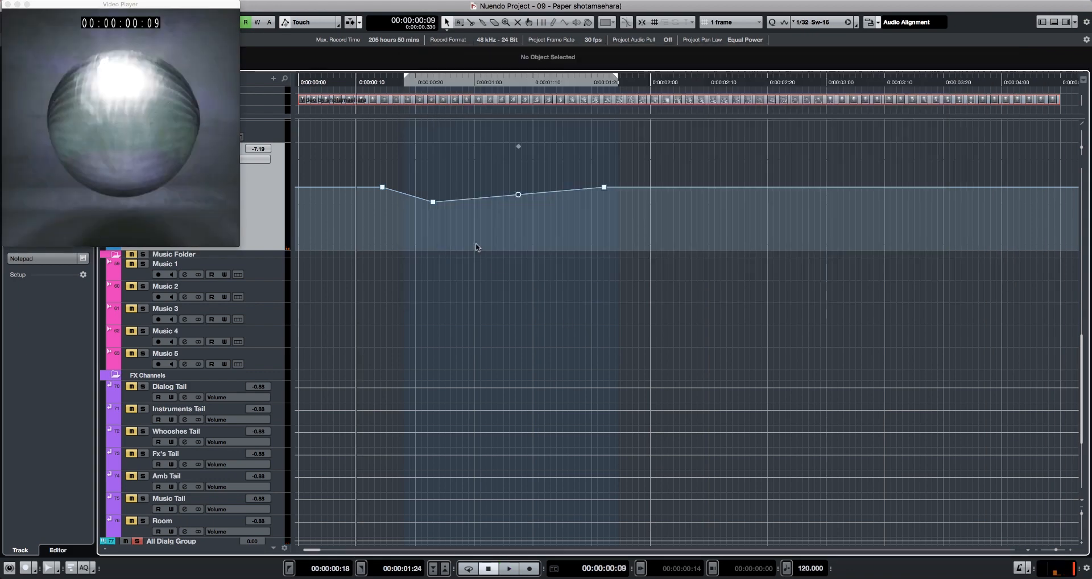
{"action": "key", "text": "space"}
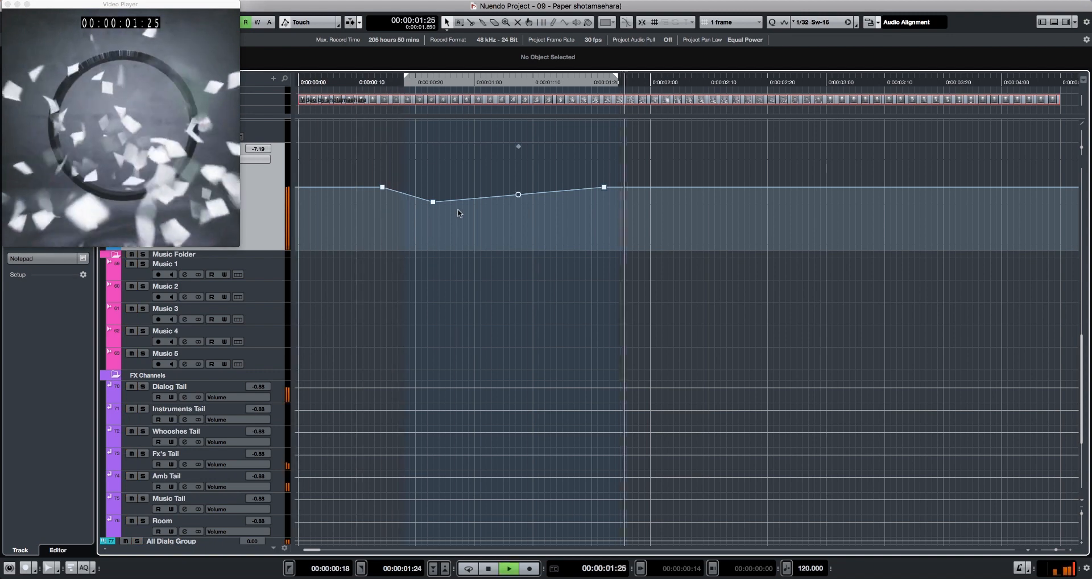
{"action": "scroll", "coordinate": [459, 211], "scroll_direction": "up", "scroll_amount": 3}
{"action": "scroll", "coordinate": [459, 213], "scroll_direction": "up", "scroll_amount": 3}
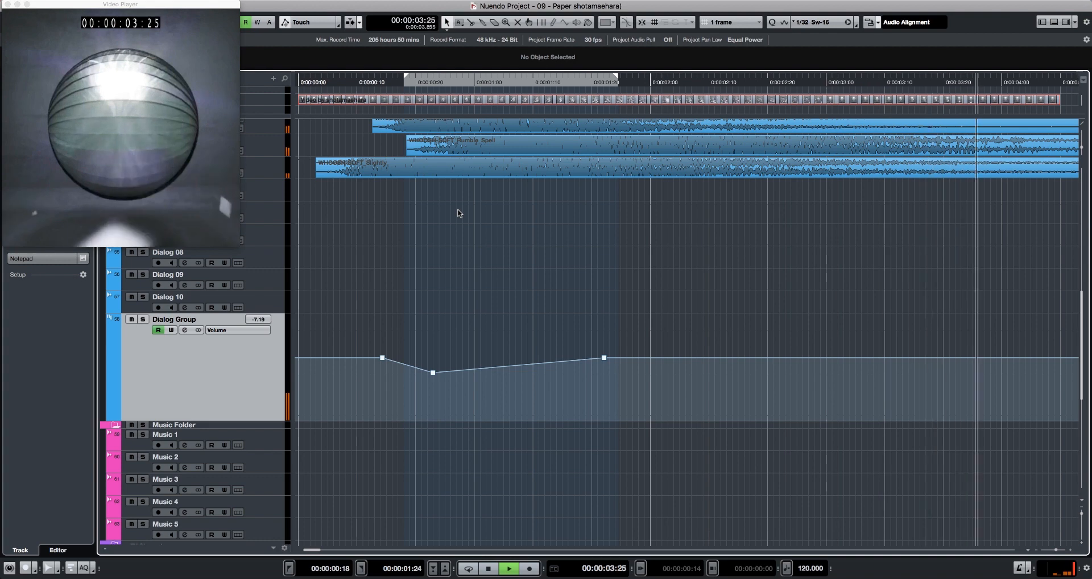
{"action": "key", "text": "g"}
{"action": "key", "text": "g"}
{"action": "key", "text": "g"}
{"action": "key", "text": "g"}
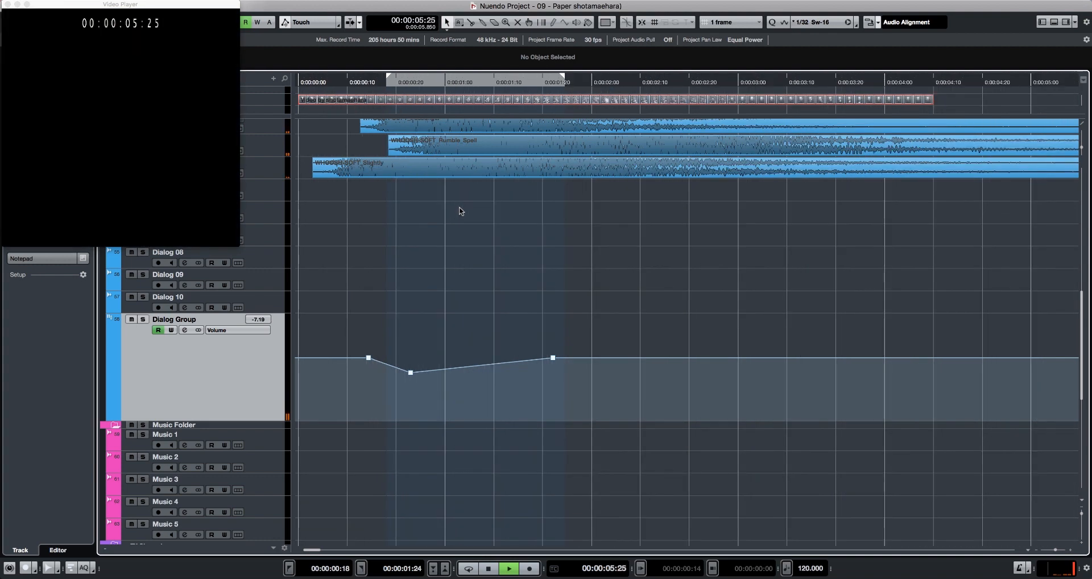
{"action": "key", "text": "space"}
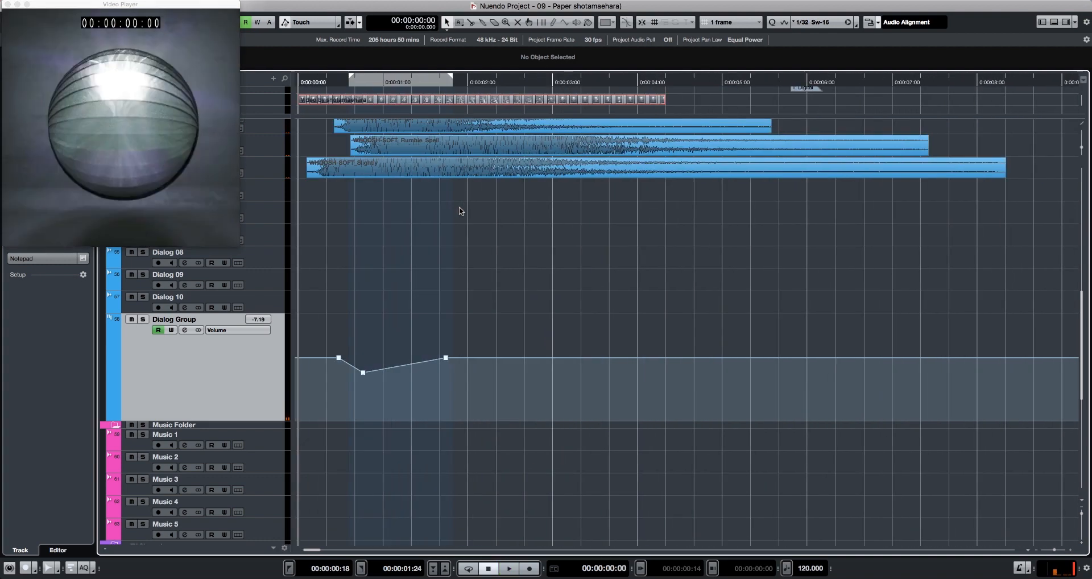
- Fade Dialog Group's volume automation from just after 3 seconds to about -61.5 dB near the video's end, and play it back
{"action": "left_click_drag", "start_coordinate": [676, 149], "coordinate": [673, 129]}
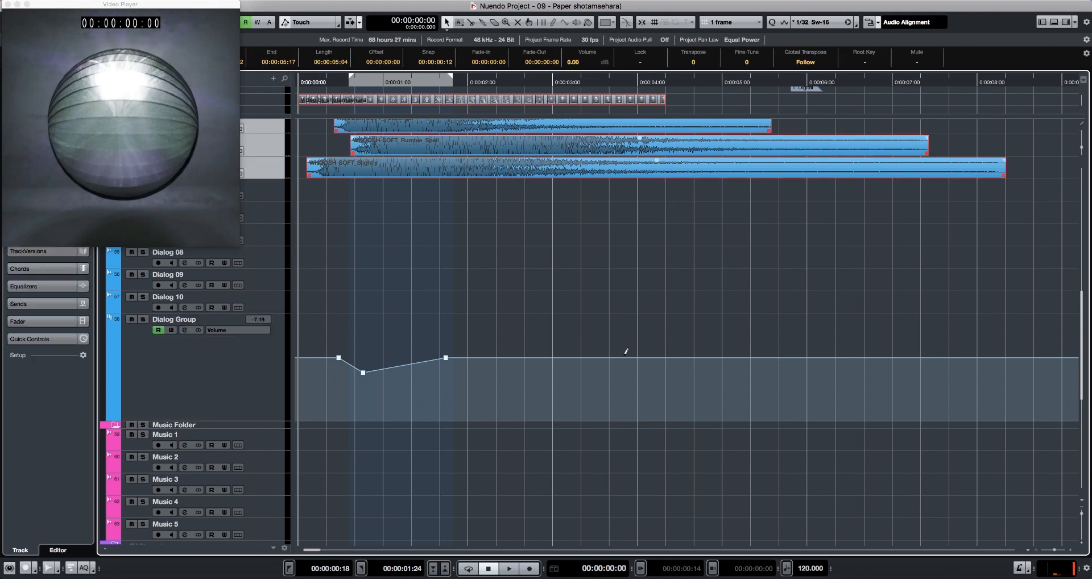
{"action": "left_click", "coordinate": [665, 83]}
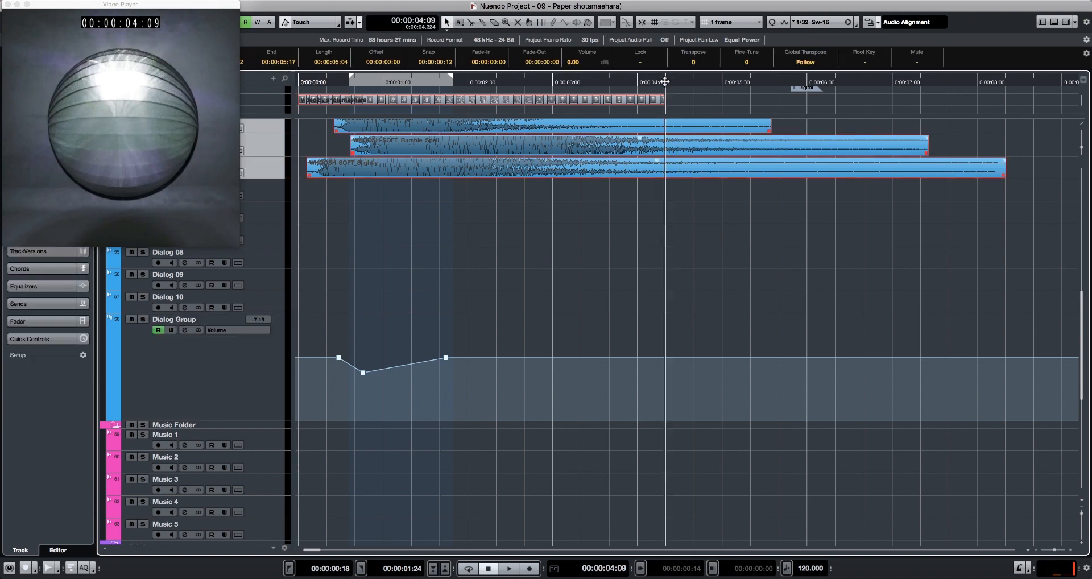
{"action": "left_click", "coordinate": [583, 359]}
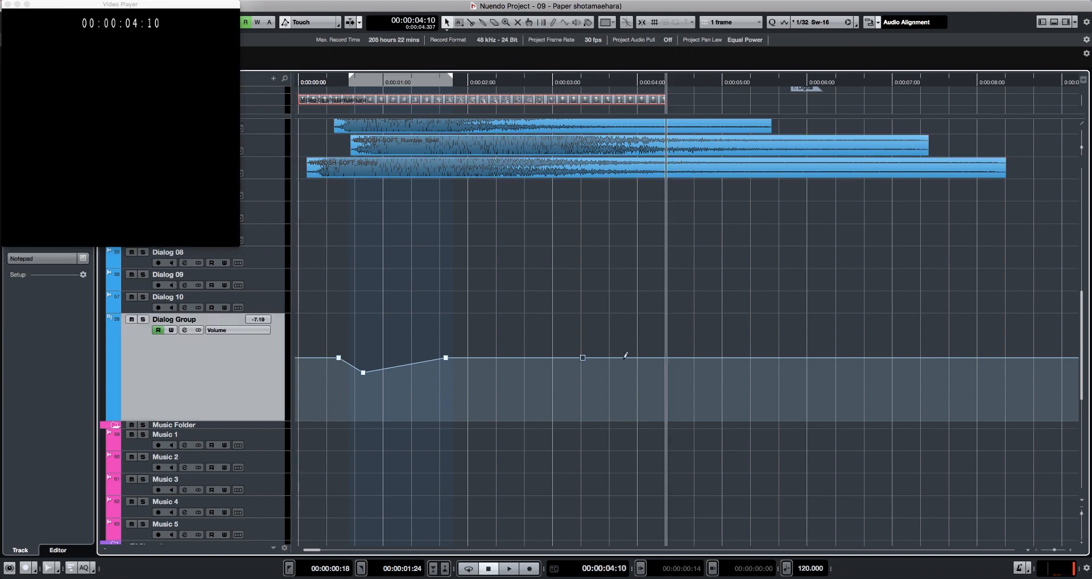
{"action": "left_click", "coordinate": [655, 358]}
{"action": "left_click_drag", "start_coordinate": [655, 362], "coordinate": [663, 428]}
{"action": "key", "text": "Home"}
{"action": "key", "text": "space"}
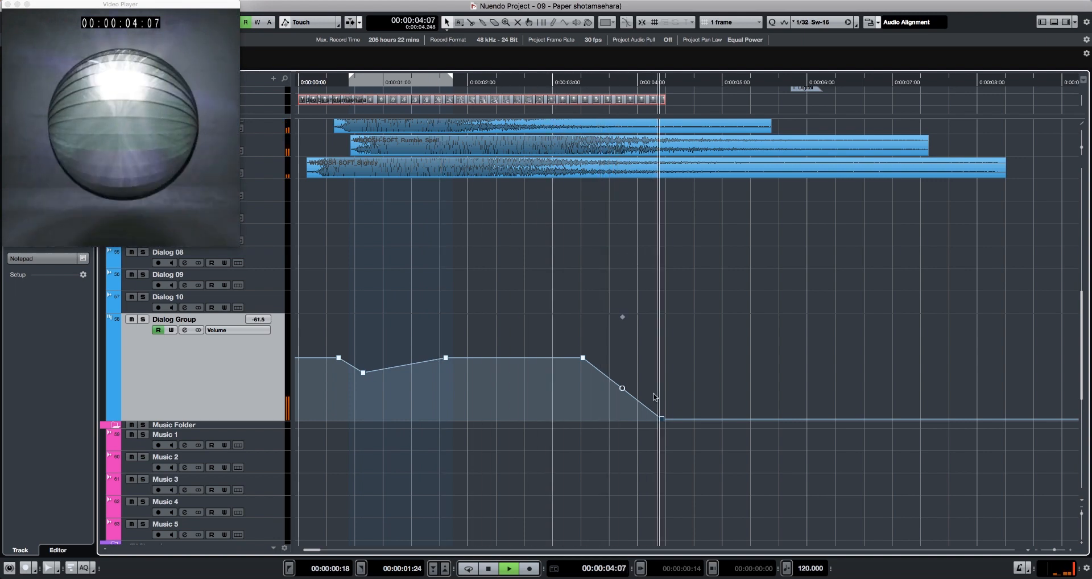
{"action": "key", "text": "space"}
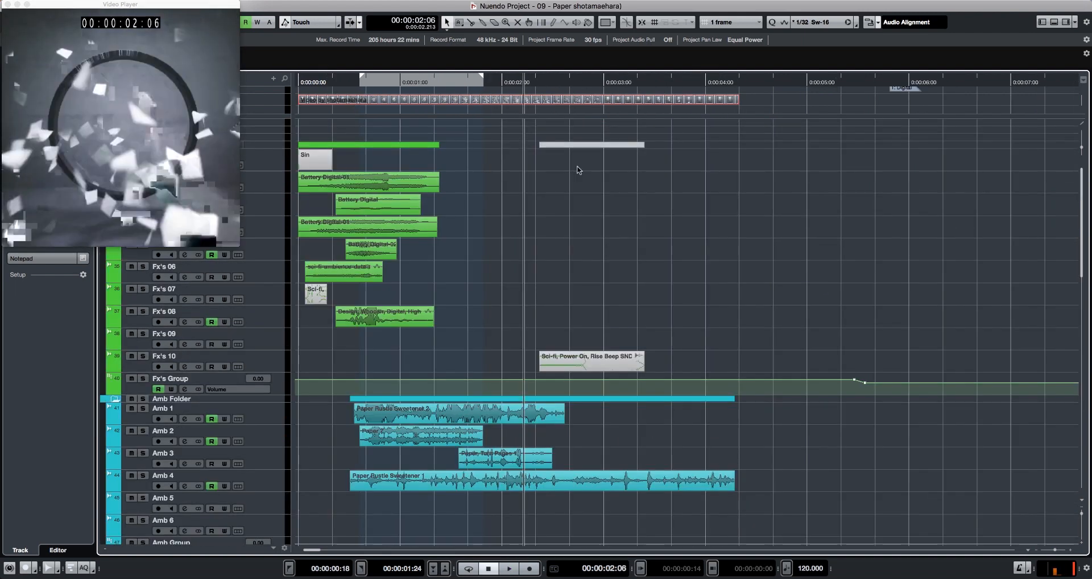
- Unmute the Sci-fi Power On Rise Beep clip on Fx's 10 and listen to it from 00:00:02:06
{"action": "key", "text": "g"}
{"action": "left_click_drag", "start_coordinate": [544, 294], "coordinate": [560, 354]}
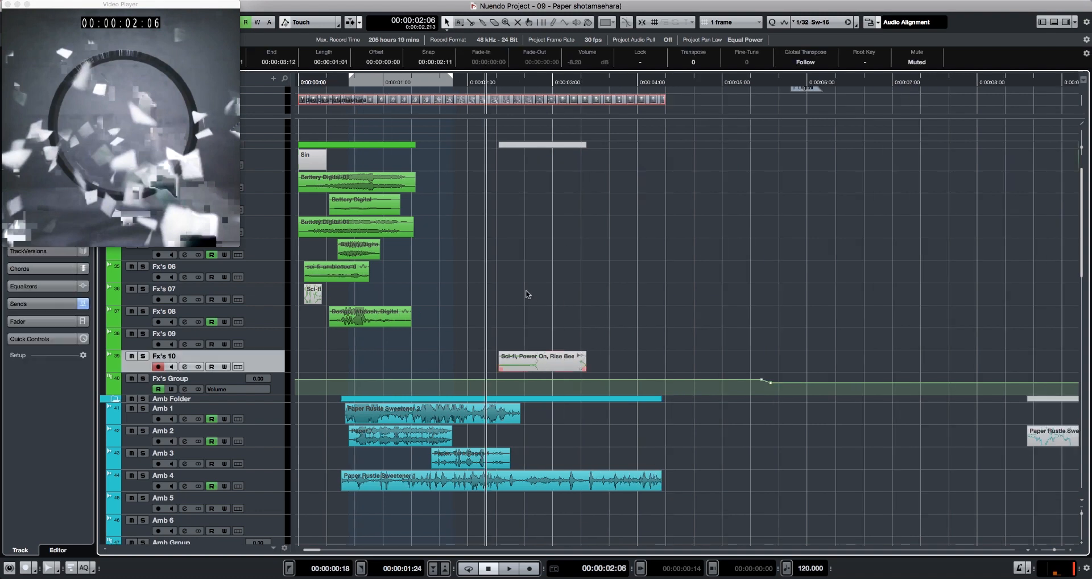
{"action": "key", "text": "shift+u"}
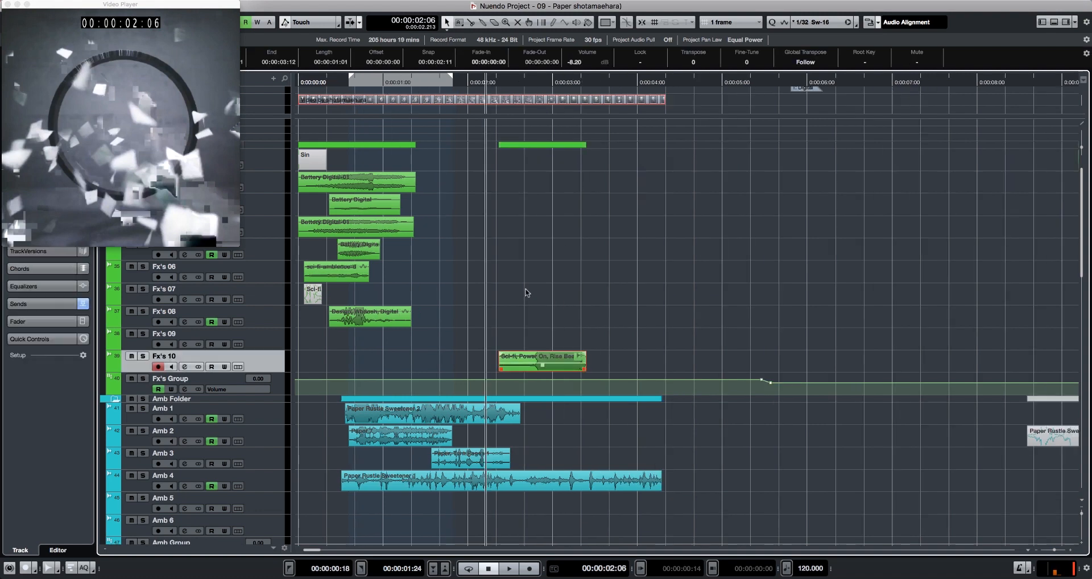
{"action": "key", "text": "space"}
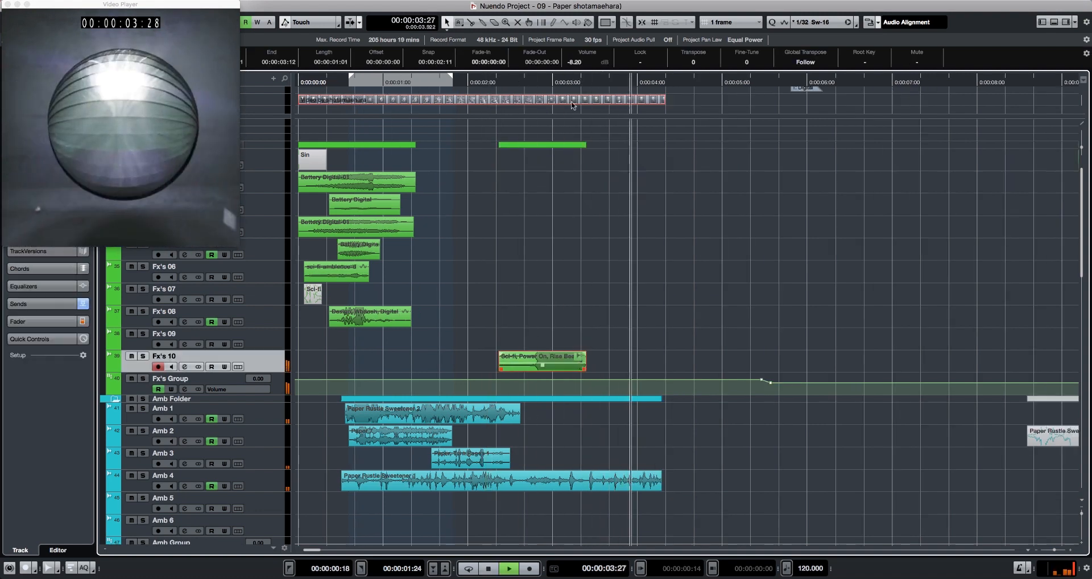
{"action": "key", "text": "space"}
- Lower the Power On Rise Beep clip's volume to -25.20 dB while auditioning it against the mix
{"action": "key", "text": "space"}
{"action": "scroll", "coordinate": [595, 64], "scroll_direction": "down", "scroll_amount": 12}
{"action": "key", "text": "space"}
{"action": "key", "text": "space"}
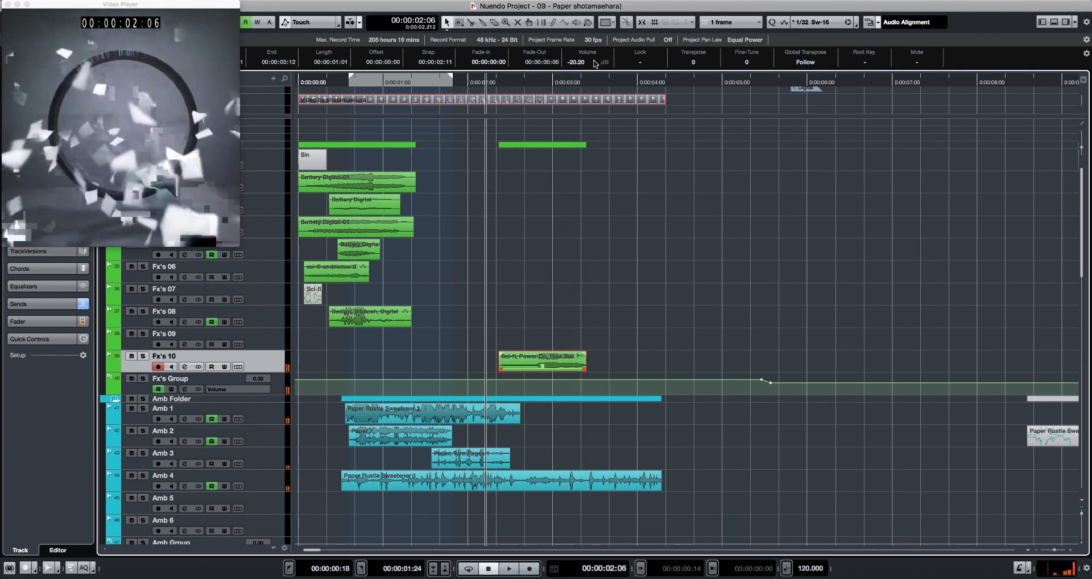
{"action": "scroll", "coordinate": [595, 63], "scroll_direction": "down", "scroll_amount": 5}
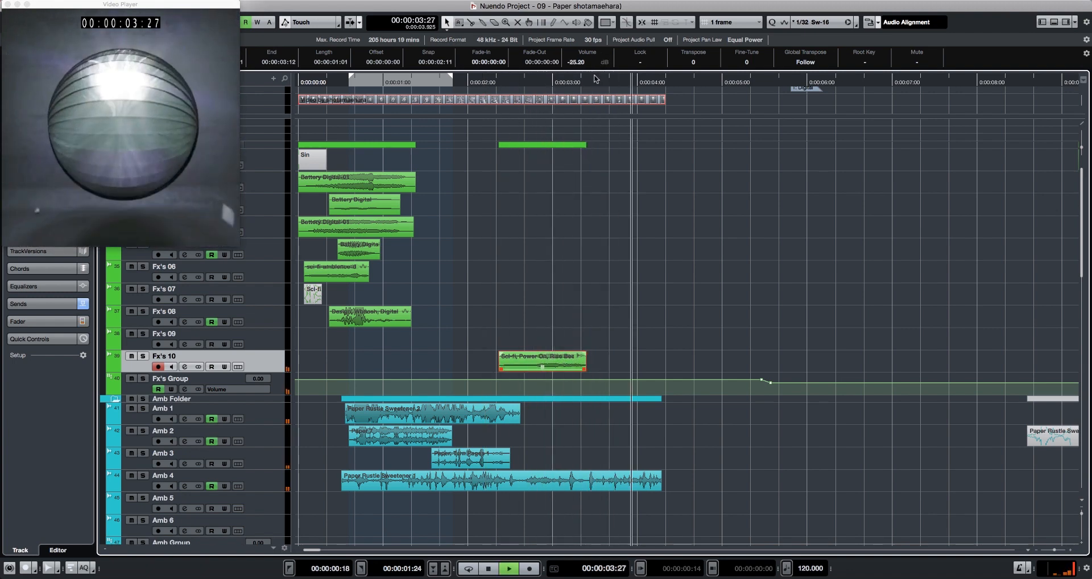
{"action": "key", "text": "space"}
- Audition the spare sci-fi effect clips placed after the video, starting from 00:00:09:06
{"action": "key", "text": "g"}
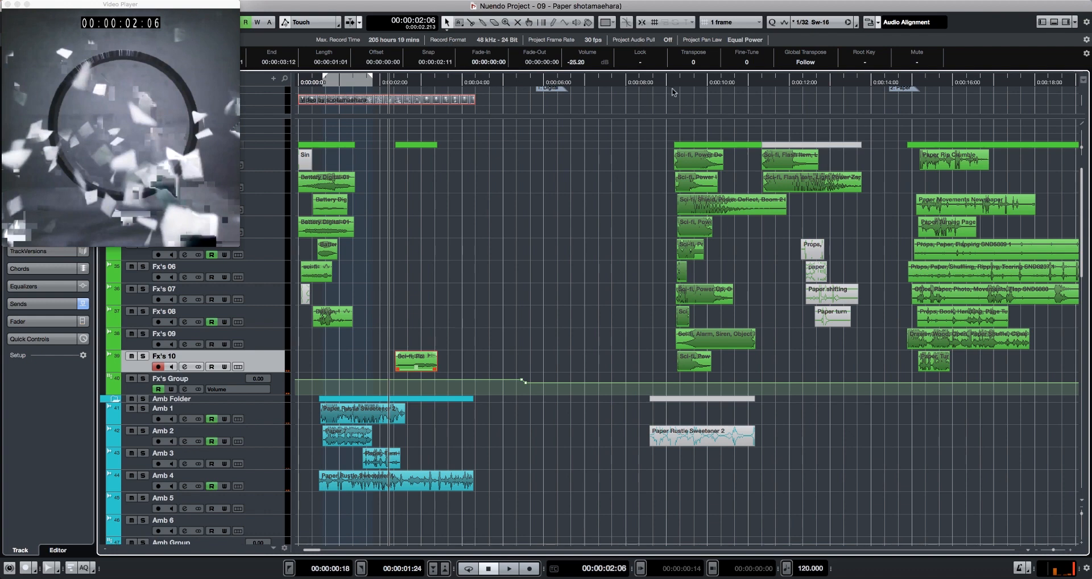
{"action": "left_click", "coordinate": [670, 85]}
{"action": "key", "text": "space"}
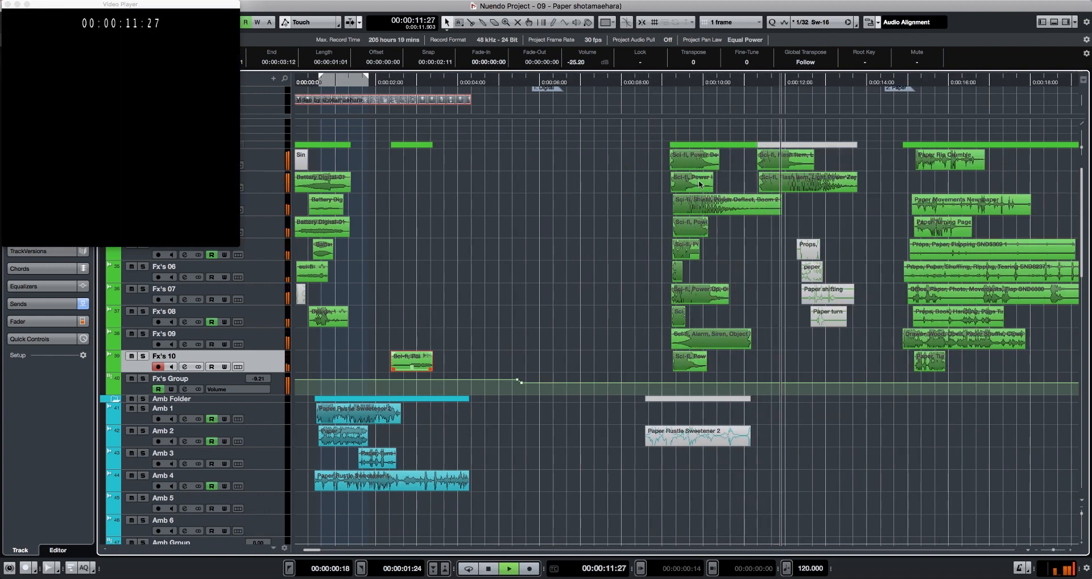
{"action": "key", "text": "space"}
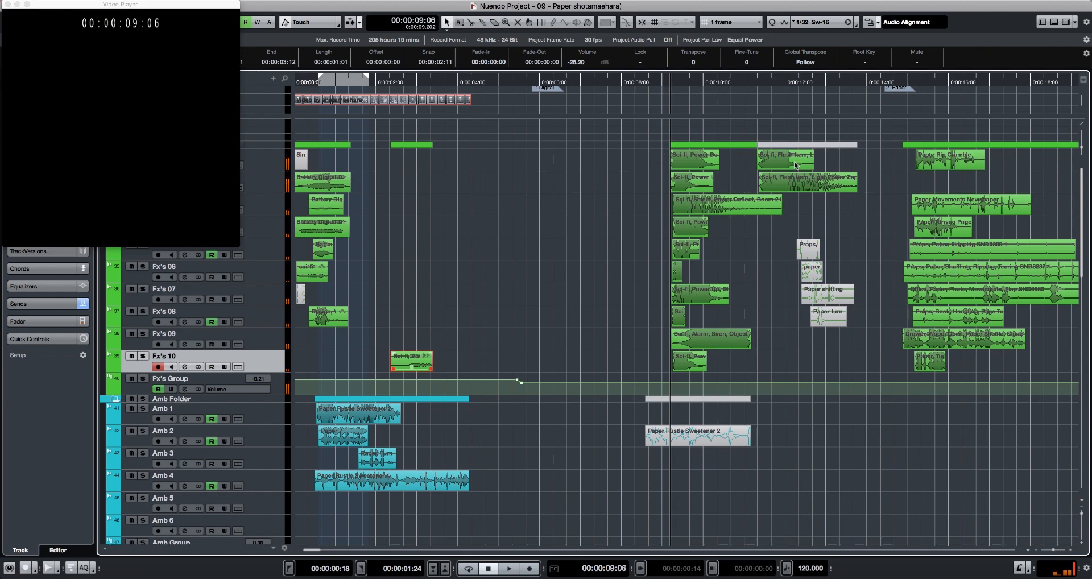
- Move the Sci-fi Flash Item clip onto Fx's 09 at 00:00:02:28 and audition it from its start
{"action": "left_click_drag", "start_coordinate": [794, 165], "coordinate": [456, 340]}
{"action": "key", "text": "space"}
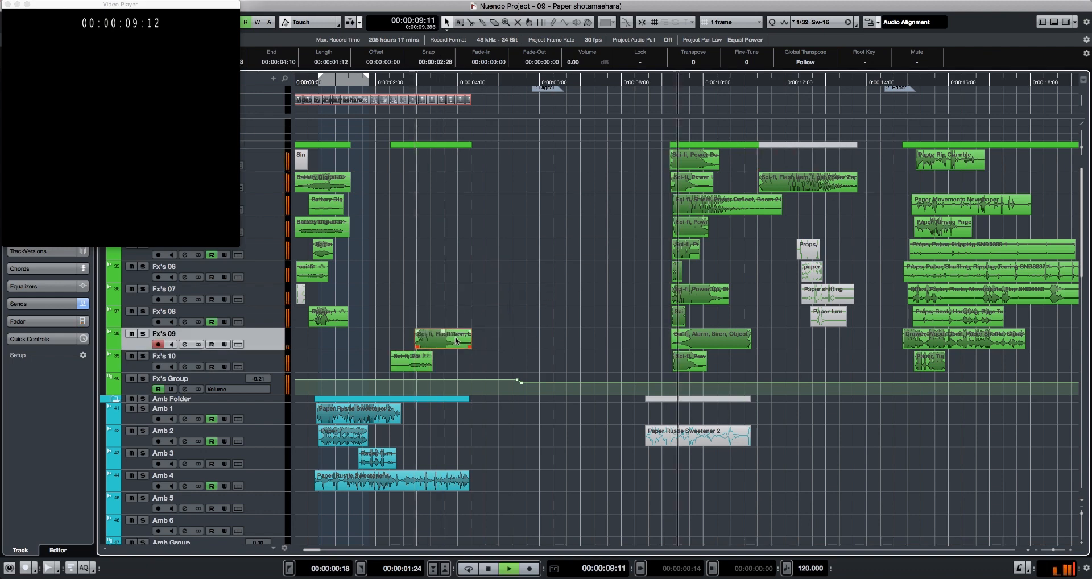
{"action": "key", "text": "space"}
{"action": "key", "text": "space"}
{"action": "key", "text": "space"}
{"action": "key", "text": "l"}
{"action": "key", "text": "space"}
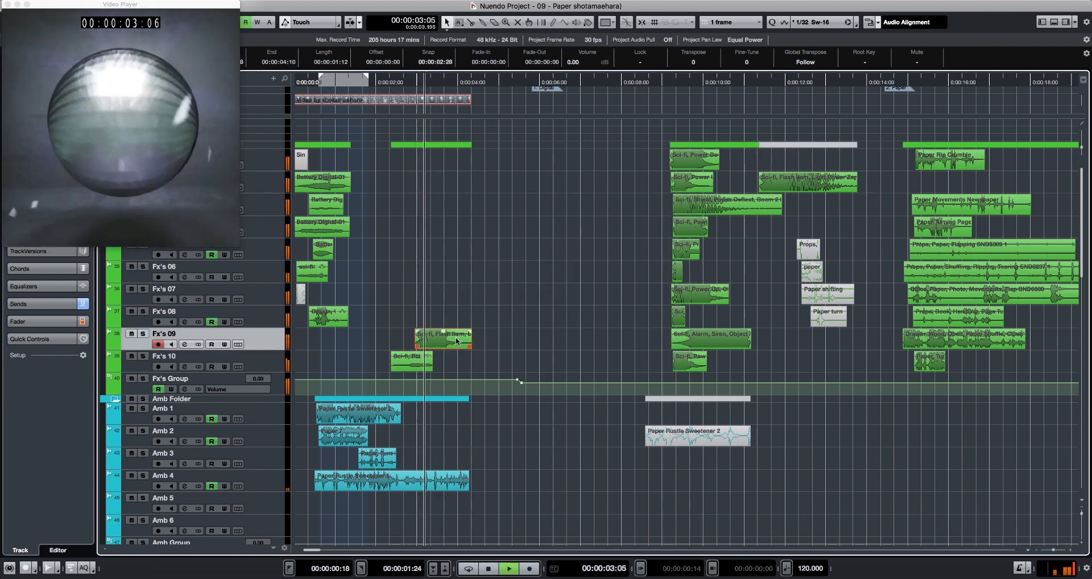
{"action": "key", "text": "space"}
- Shift the Flash Item clip on Fx's 09 to start at 00:00:02:17 and lower its volume to -25.11 dB
{"action": "left_click_drag", "start_coordinate": [446, 345], "coordinate": [429, 340]}
{"action": "key", "text": "space"}
{"action": "key", "text": "space"}
{"action": "key", "text": "l"}
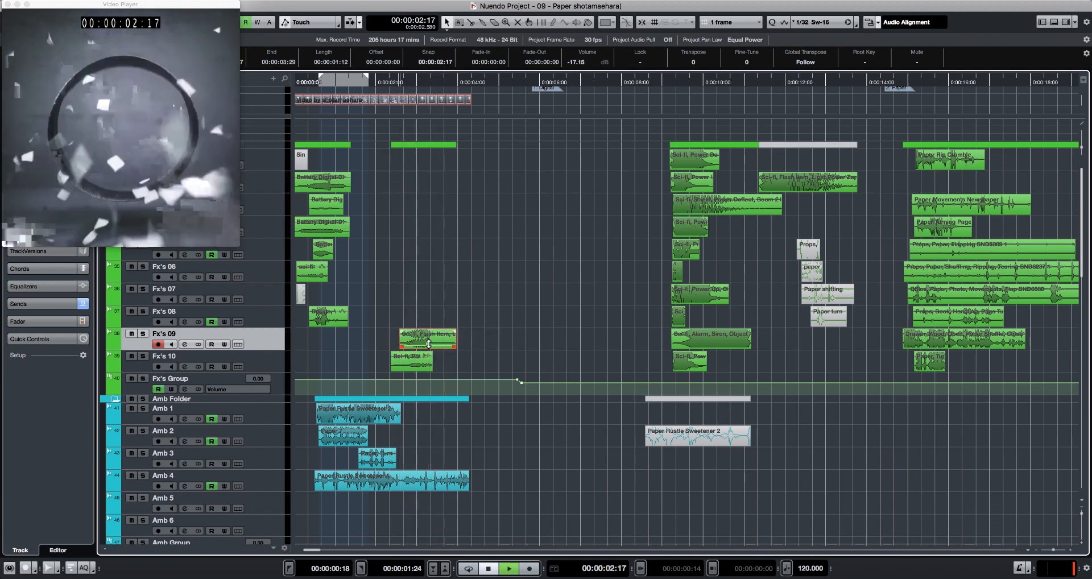
{"action": "left_click_drag", "start_coordinate": [429, 343], "coordinate": [428, 344]}
{"action": "key", "text": "space"}
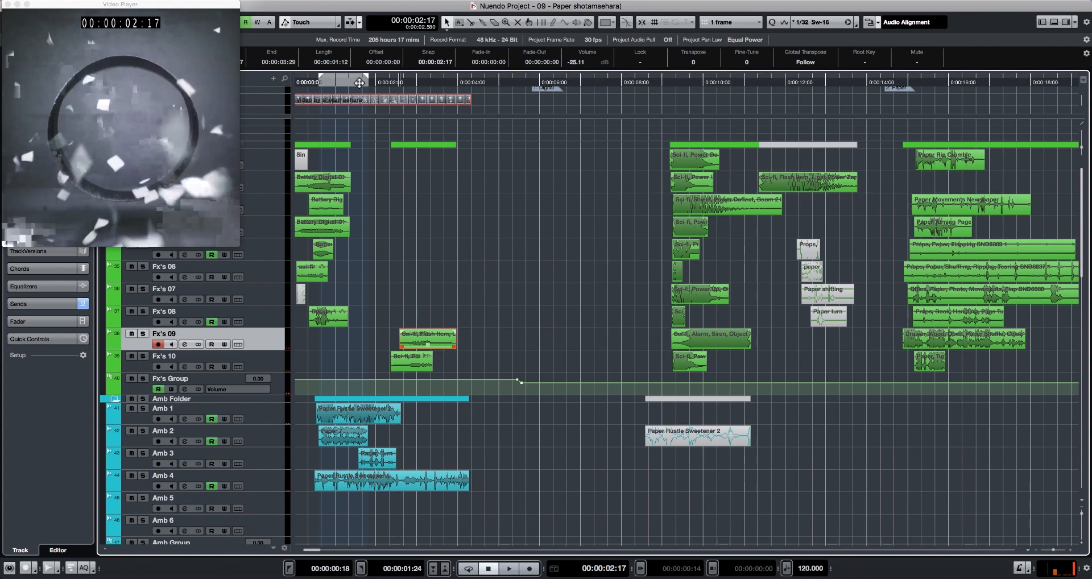
- Solo the opening Fx's tracks, set the mixdown range from 00:00:00:00 to 00:00:01:11 and open the audio mixdown export
{"action": "left_click_drag", "start_coordinate": [360, 83], "coordinate": [261, 71]}
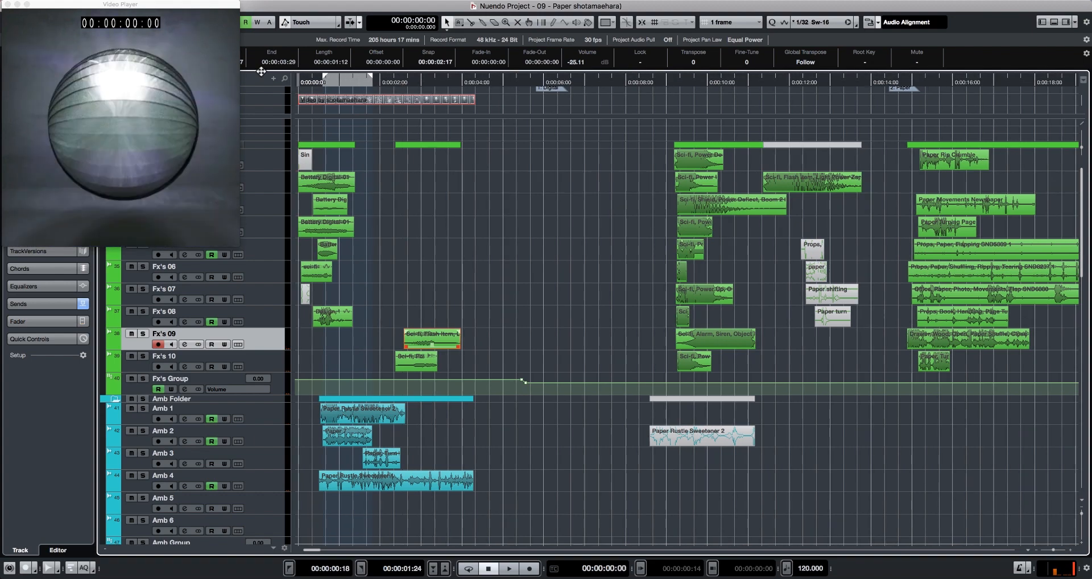
{"action": "key", "text": "g"}
{"action": "key", "text": "h"}
{"action": "key", "text": "h"}
{"action": "key", "text": "h"}
{"action": "key", "text": "h"}
{"action": "key", "text": "h"}
{"action": "key", "text": "h"}
{"action": "key", "text": "h"}
{"action": "key", "text": "h"}
{"action": "key", "text": "h"}
{"action": "key", "text": "h"}
{"action": "key", "text": "h"}
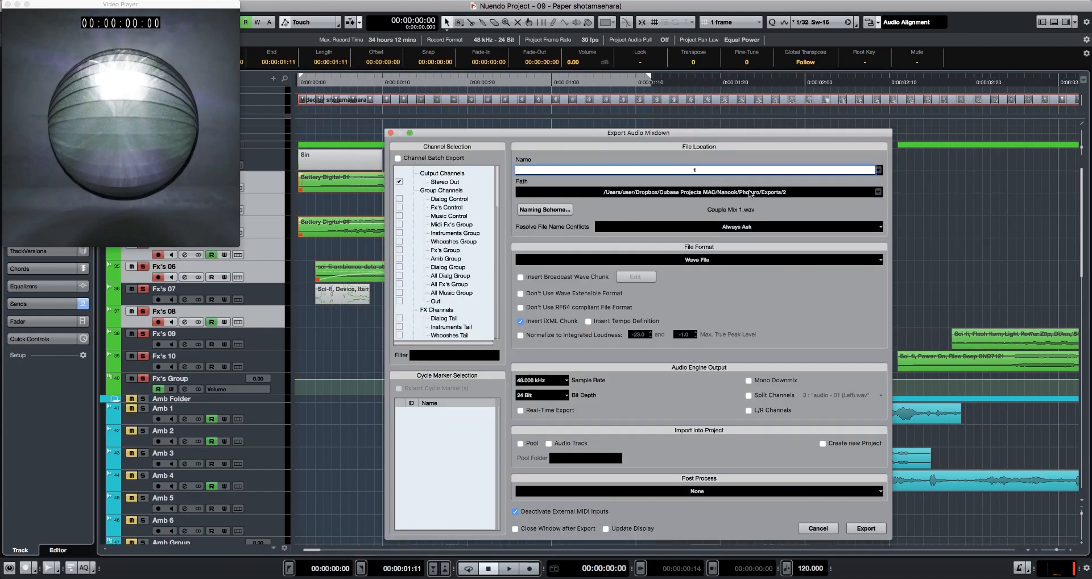
- Export the mixdown as 1 into a new "pre ex" folder inside the project's Exports, importing it to the pool and an audio track
{"action": "left_click", "coordinate": [878, 192]}
{"action": "left_click", "coordinate": [413, 328]}
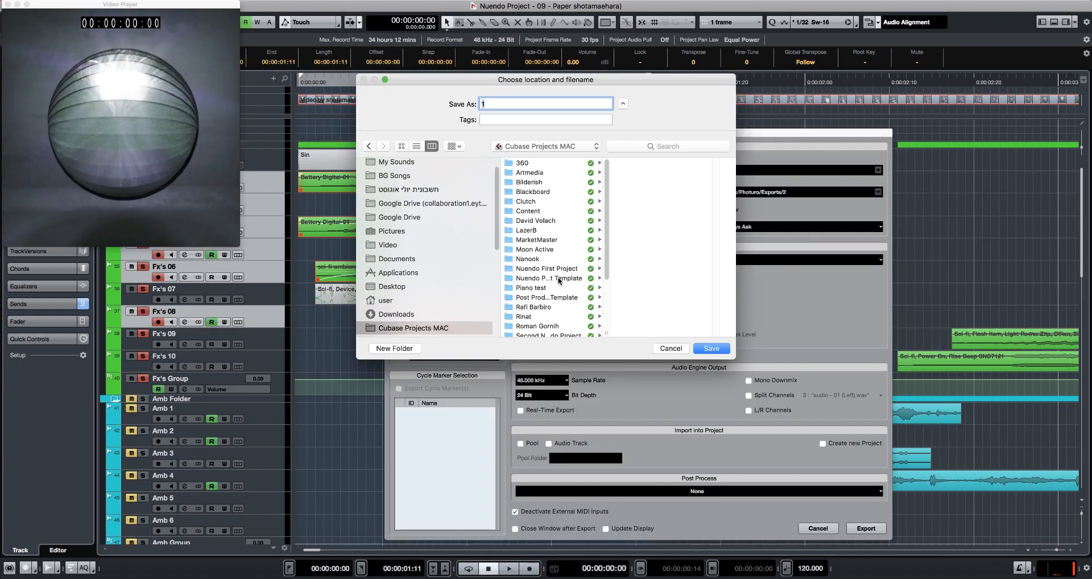
{"action": "left_click", "coordinate": [546, 331]}
{"action": "left_click", "coordinate": [643, 239]}
{"action": "left_click", "coordinate": [630, 164]}
{"action": "left_click", "coordinate": [389, 348]}
{"action": "type", "text": "pre ex"}
{"action": "key", "text": "Return"}
{"action": "left_click", "coordinate": [714, 347]}
{"action": "left_click", "coordinate": [866, 528]}
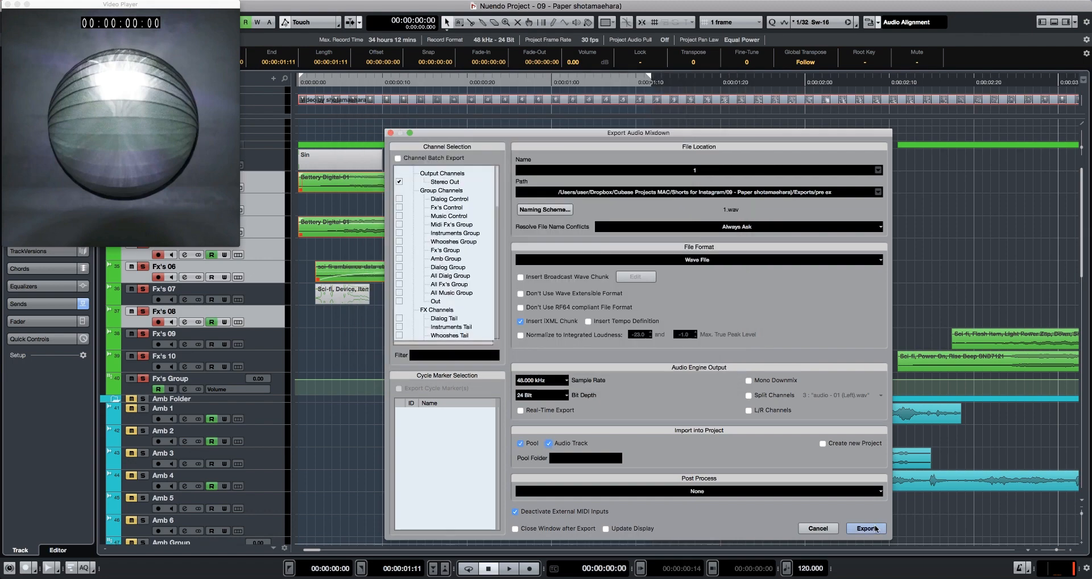
- Move the exported clip onto Fx's 08 at 00:00:02:06 and audition it against the video
{"action": "scroll", "coordinate": [751, 364], "scroll_direction": "down", "scroll_amount": 20}
{"action": "left_click_drag", "start_coordinate": [261, 524], "coordinate": [261, 543]}
{"action": "left_click_drag", "start_coordinate": [413, 528], "coordinate": [786, 271]}
{"action": "key", "text": "g"}
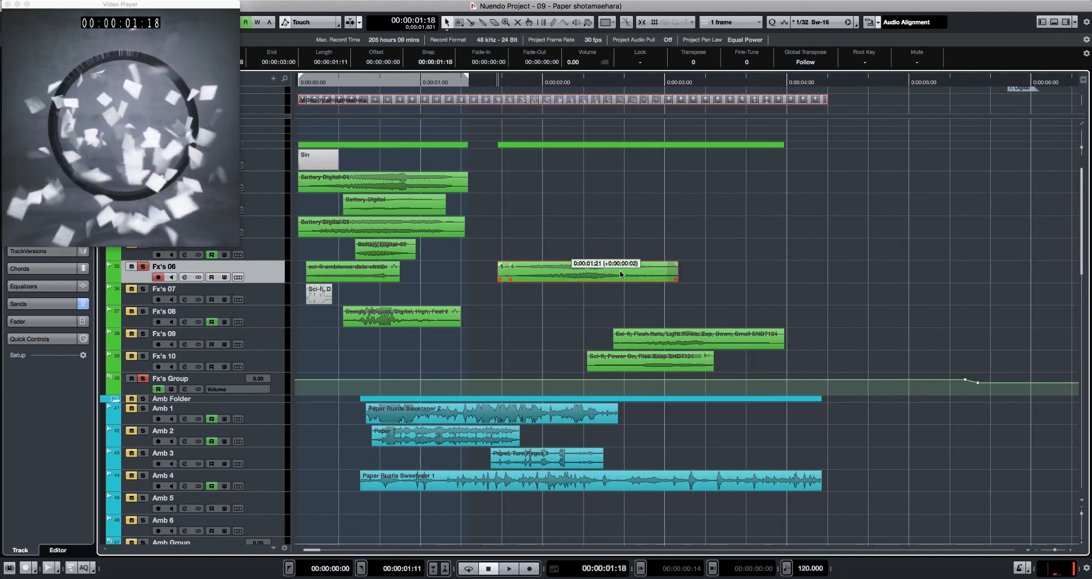
{"action": "left_click_drag", "start_coordinate": [619, 271], "coordinate": [683, 313]}
{"action": "key", "text": "space"}
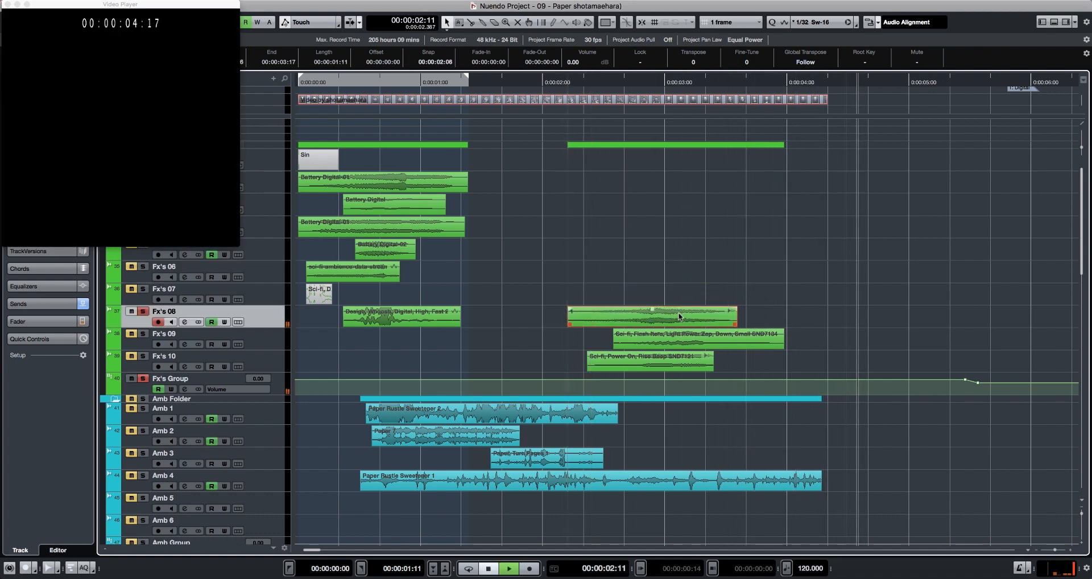
{"action": "key", "text": "space"}
{"action": "key", "text": "space"}
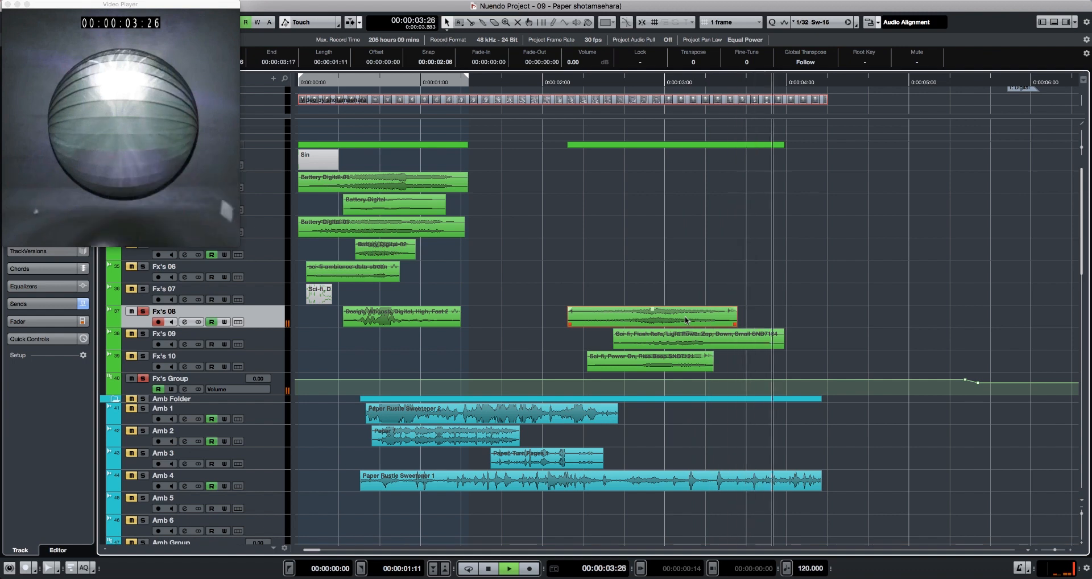
{"action": "key", "text": "space"}
{"action": "key", "text": "space"}
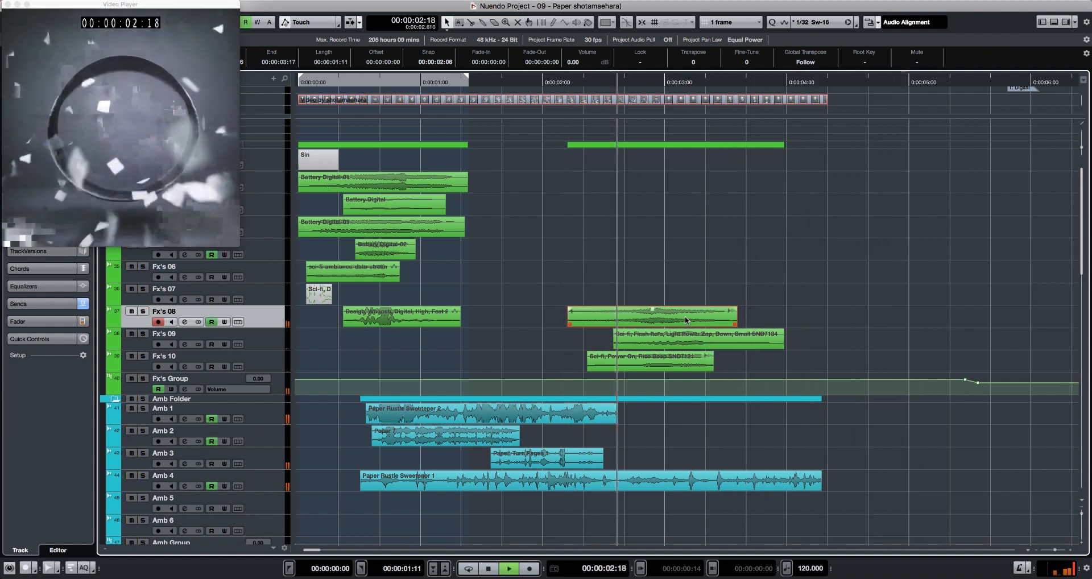
{"action": "key", "text": "space"}
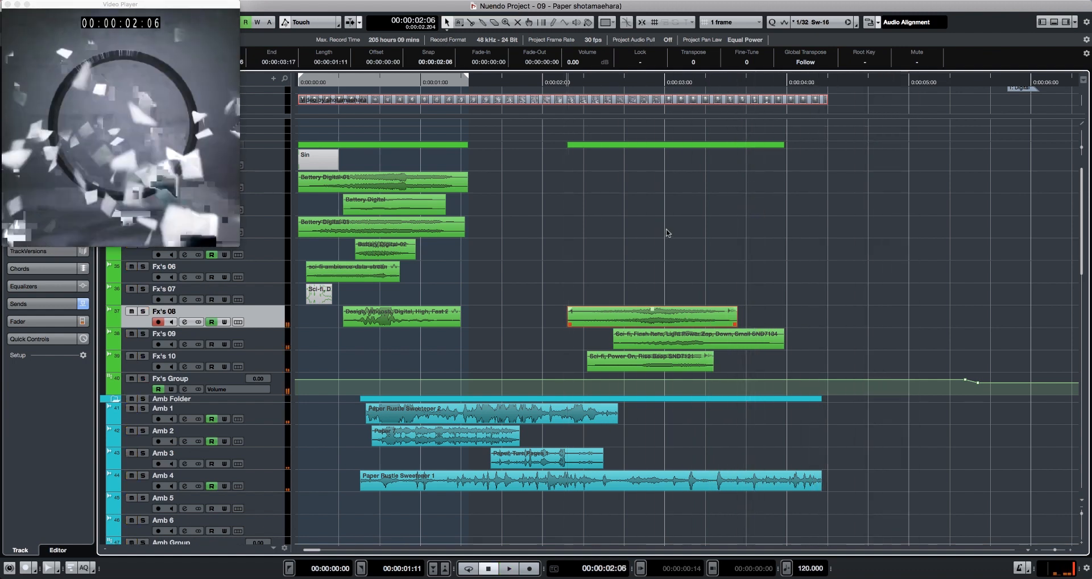
- Trim the start of the spare Sci-fi Shield Power Deflect clip to 00:00:01:24 long and place it on Fx's 07 at 00:00:01:23
{"action": "key", "text": "g"}
{"action": "key", "text": "g"}
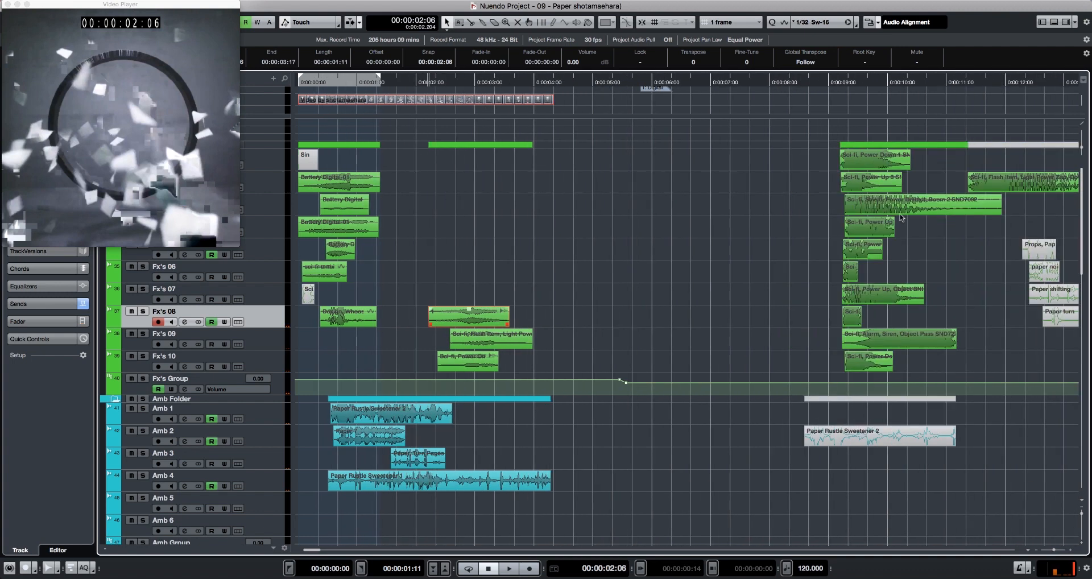
{"action": "left_click", "coordinate": [911, 210]}
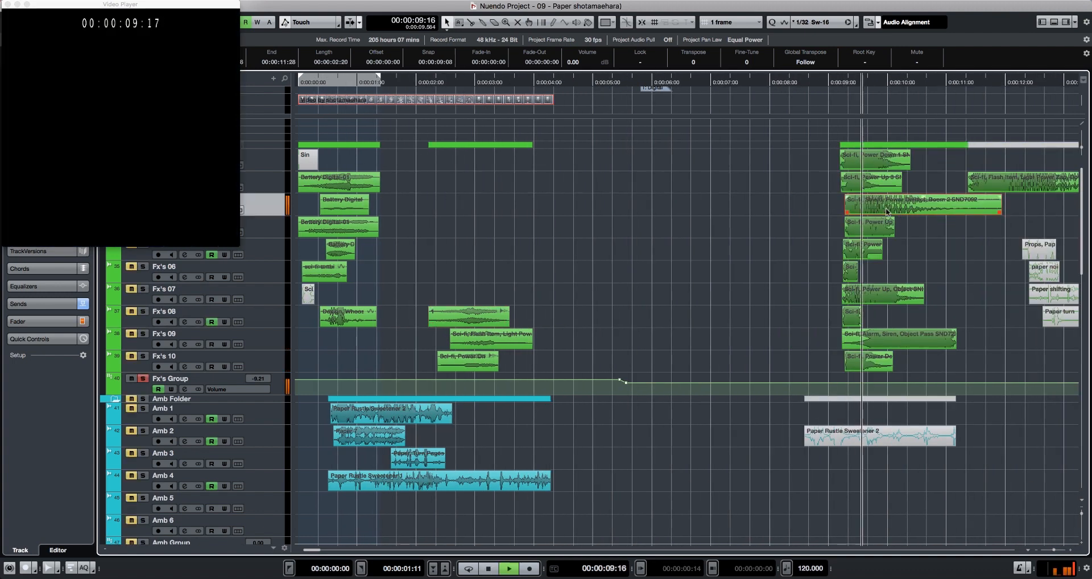
{"action": "left_click_drag", "start_coordinate": [891, 209], "coordinate": [644, 217]}
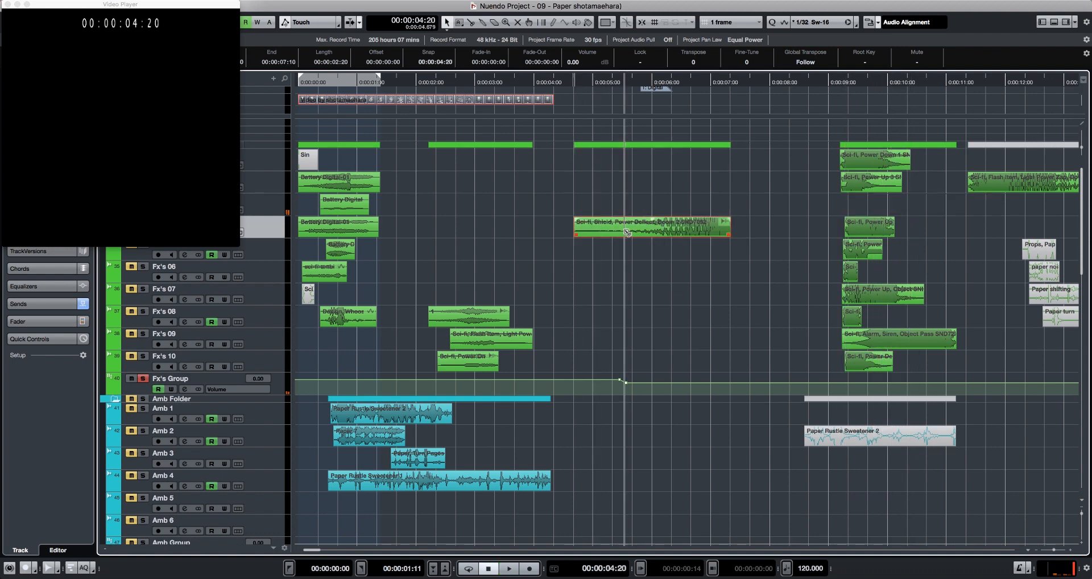
{"action": "left_click_drag", "start_coordinate": [510, 263], "coordinate": [464, 292]}
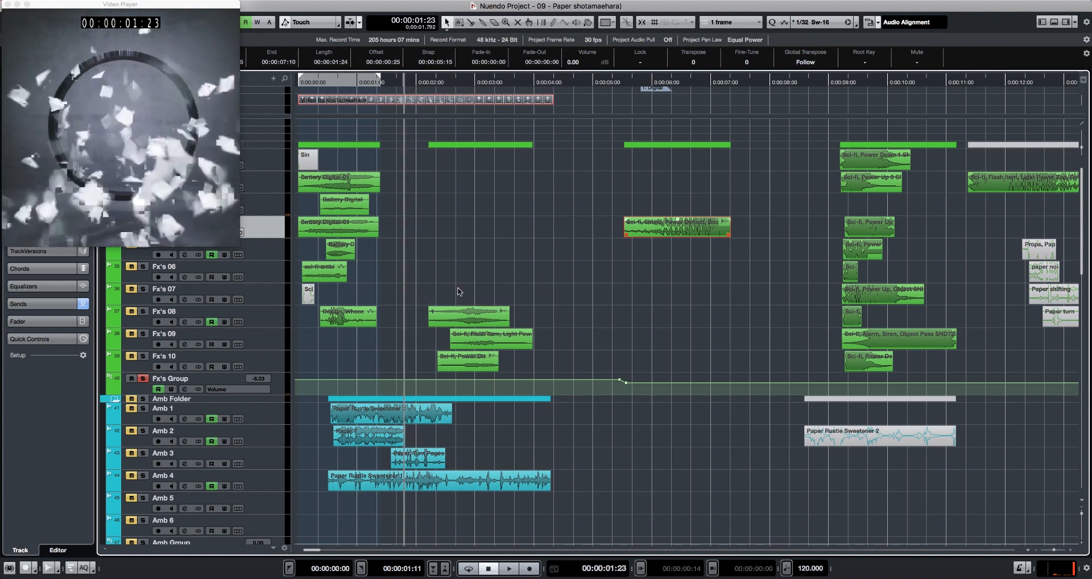
{"action": "key", "text": "space"}
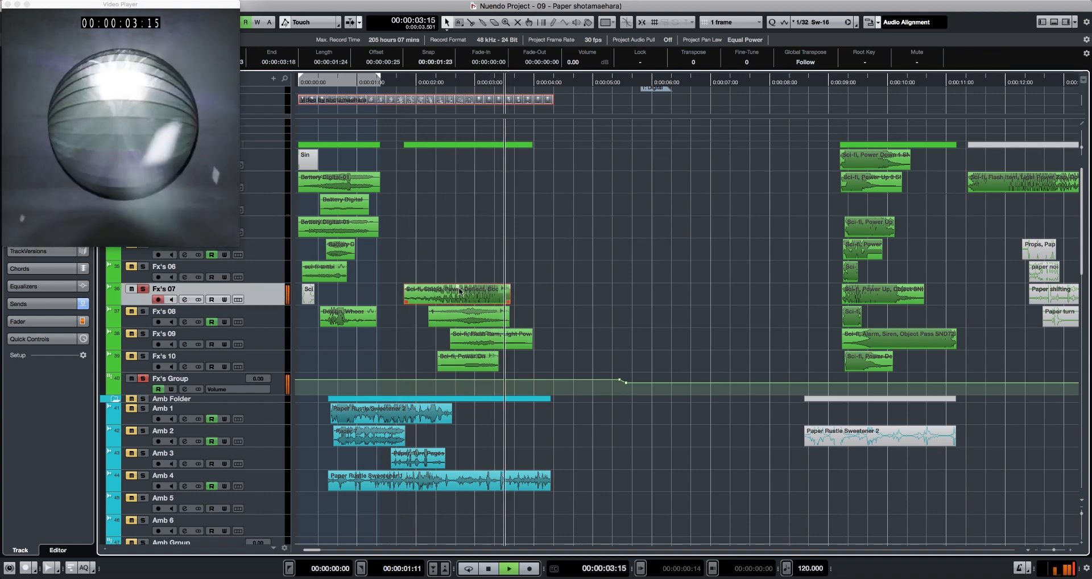
- Shift the Shield Power Deflect clip on Fx's 07 to start at 00:00:01:16 and audition it with the mix
{"action": "left_click_drag", "start_coordinate": [464, 292], "coordinate": [456, 298]}
{"action": "key", "text": "space"}
{"action": "key", "text": "space"}
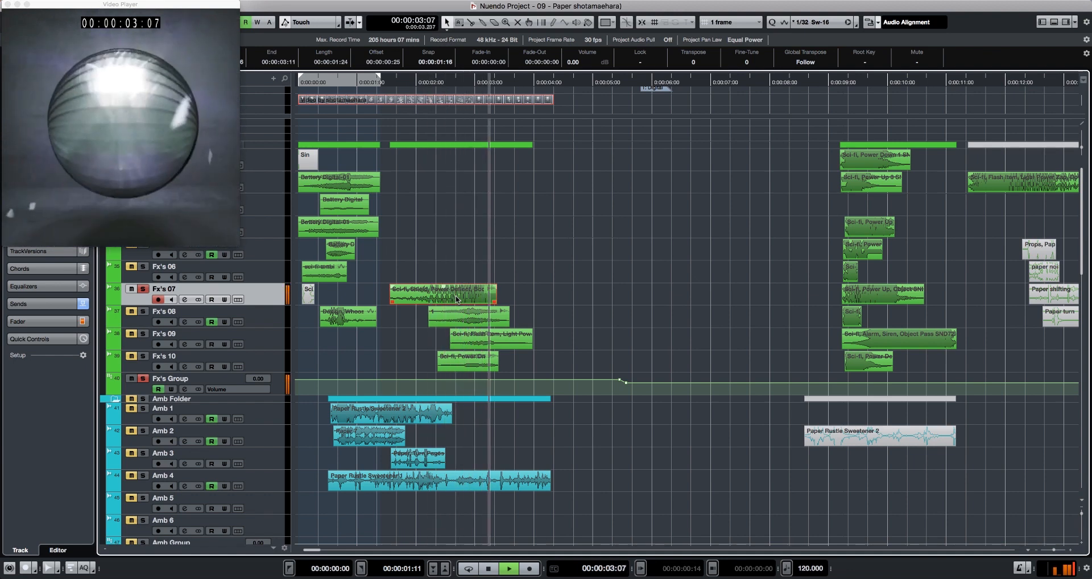
{"action": "key", "text": "space"}
{"action": "key", "text": "space"}
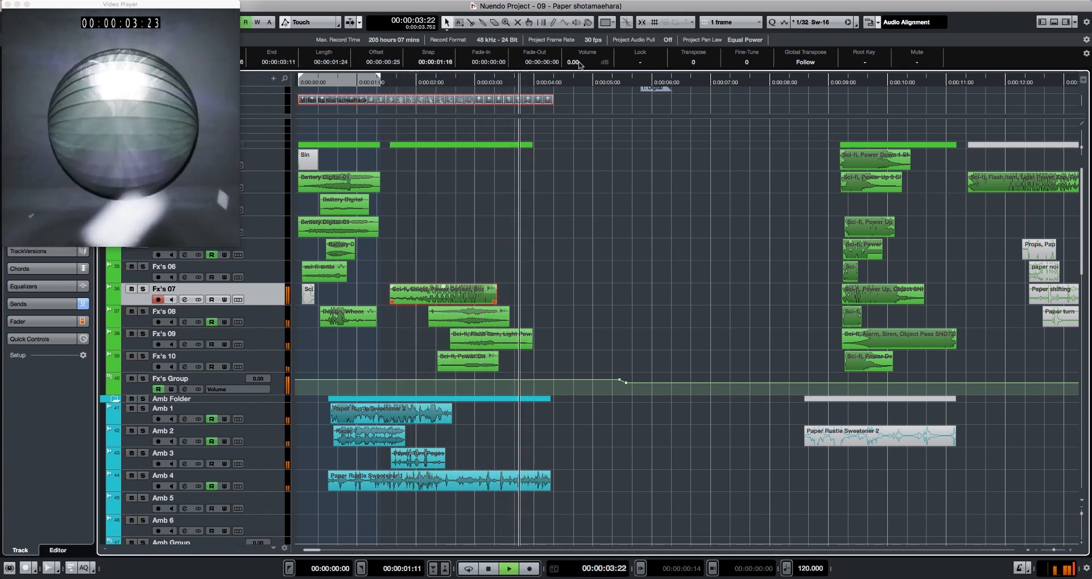
- Lower the Shield Power Deflect clip's volume to -7.00 dB during playback
{"action": "scroll", "coordinate": [579, 65], "scroll_direction": "down", "scroll_amount": 6}
{"action": "scroll", "coordinate": [579, 65], "scroll_direction": "down", "scroll_amount": 4}
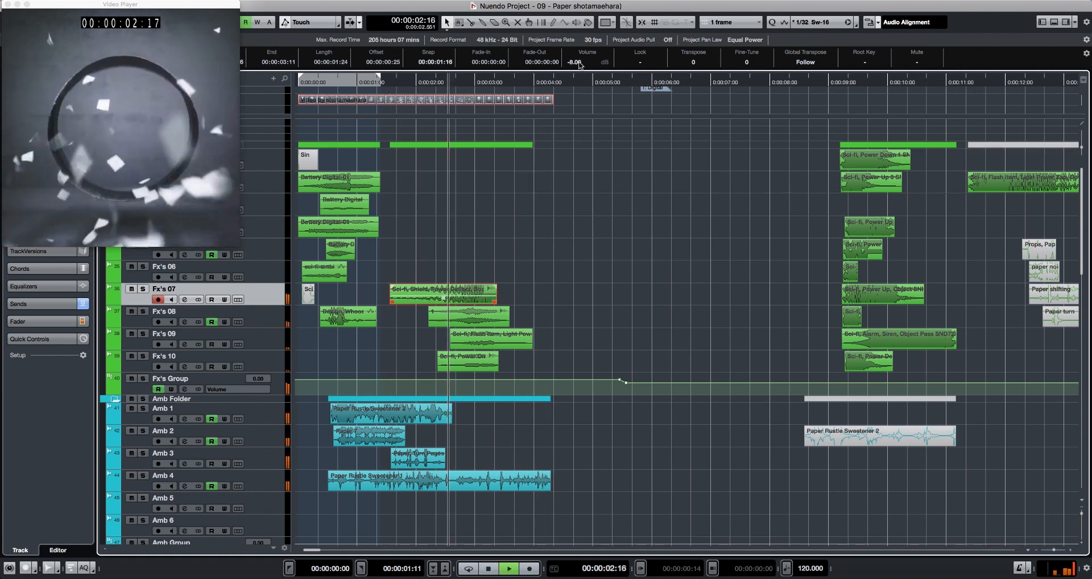
{"action": "scroll", "coordinate": [579, 65], "scroll_direction": "up", "scroll_amount": 1}
{"action": "key", "text": "space"}
- Draw volume automation on Fx's 07 that starts falling at 00:00:02:25 and dips to about -13 dB near 00:00:03:09
{"action": "left_click", "coordinate": [111, 305]}
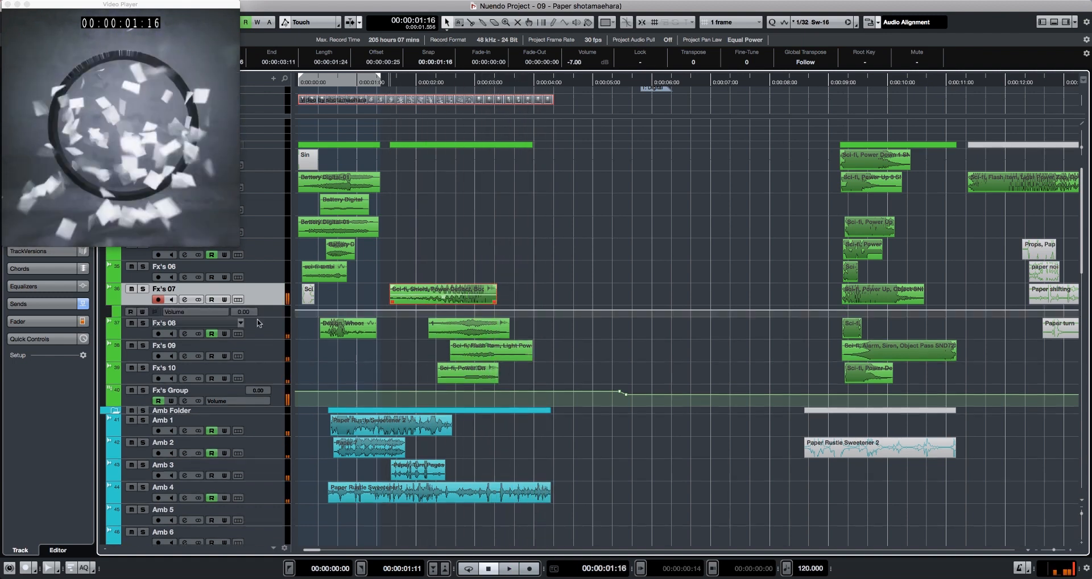
{"action": "left_click_drag", "start_coordinate": [264, 316], "coordinate": [263, 445]}
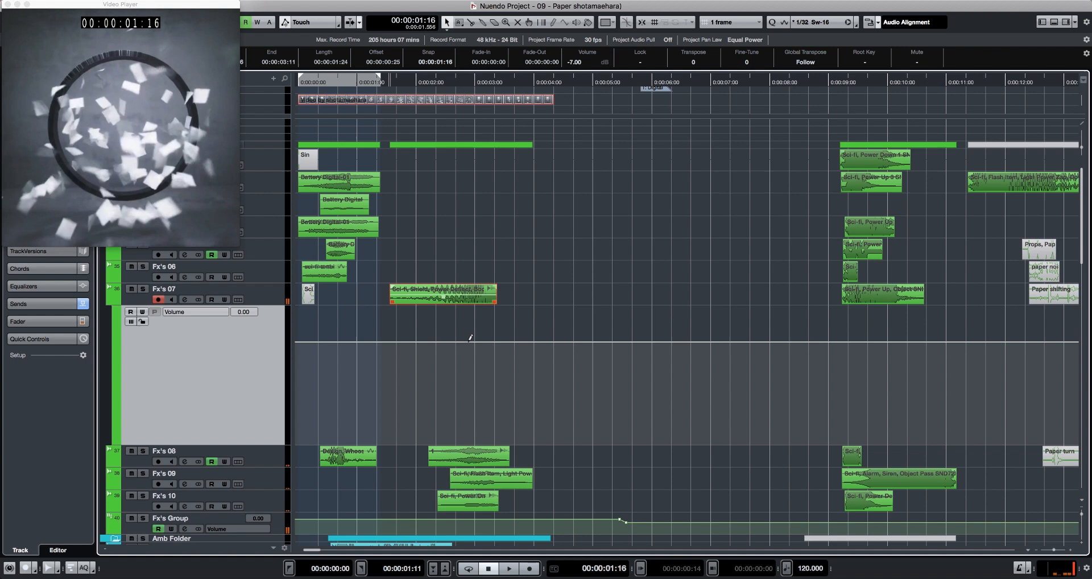
{"action": "left_click", "coordinate": [466, 343]}
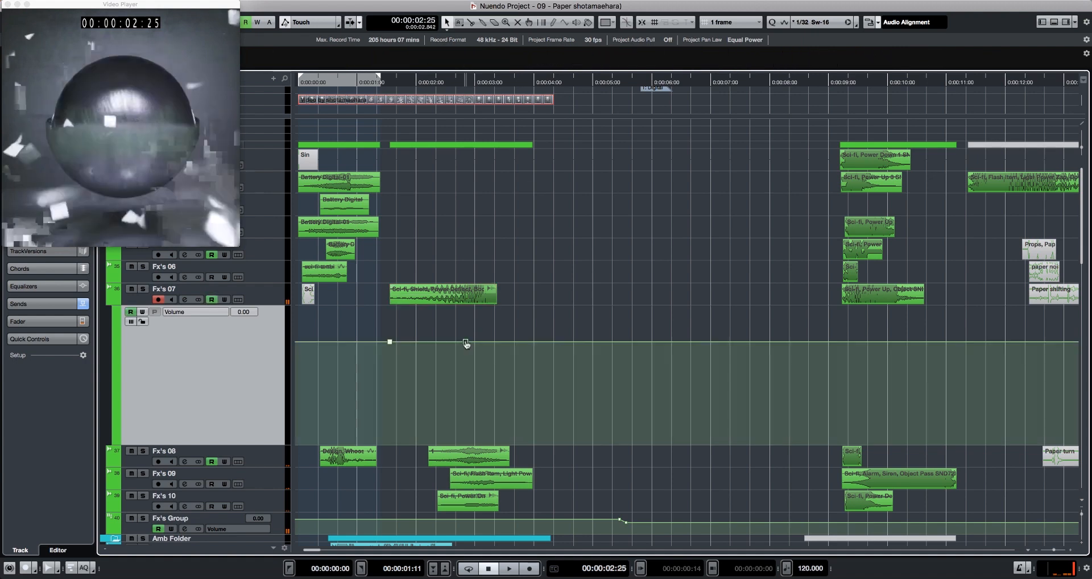
{"action": "left_click_drag", "start_coordinate": [491, 372], "coordinate": [495, 385]}
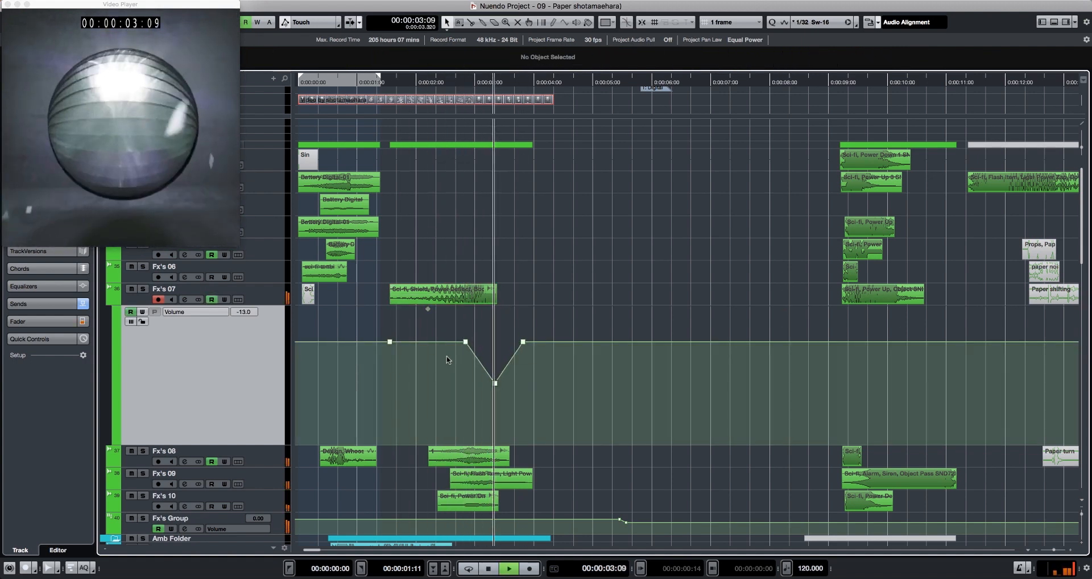
{"action": "key", "text": "space"}
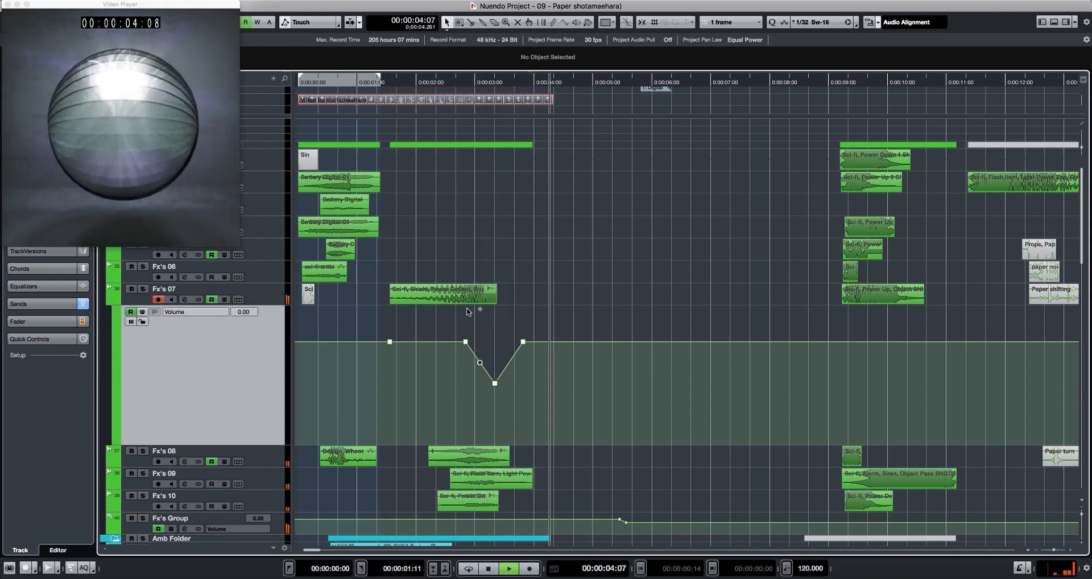
{"action": "key", "text": "space"}
- Audition the mix from the start and around 00:00:02:14 to 00:00:03:03 while checking the soft whooshes and the Dialog Group's volume automation
{"action": "scroll", "coordinate": [468, 311], "scroll_direction": "down", "scroll_amount": 15}
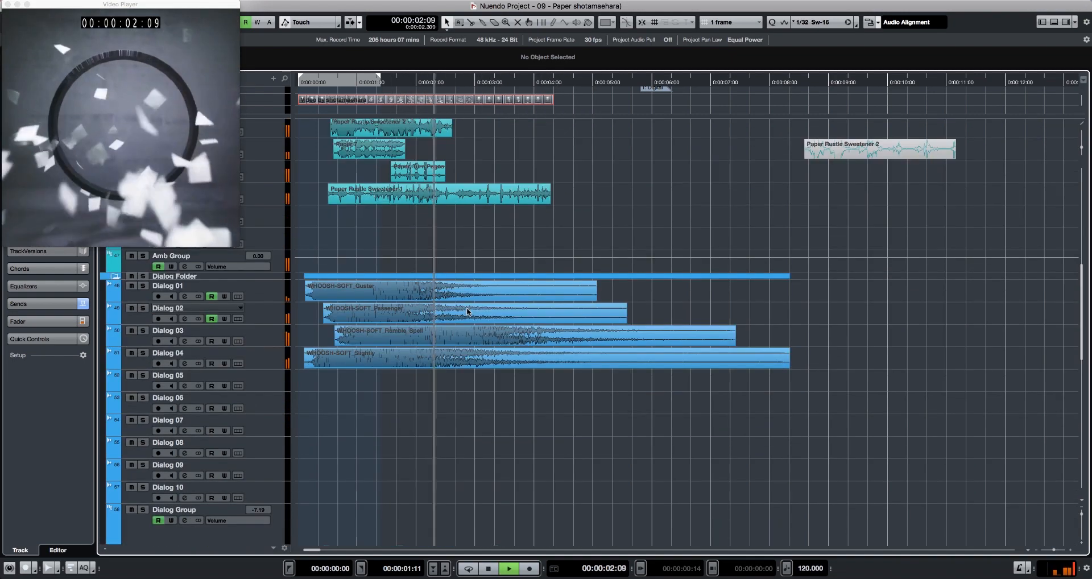
{"action": "scroll", "coordinate": [467, 311], "scroll_direction": "down", "scroll_amount": 5}
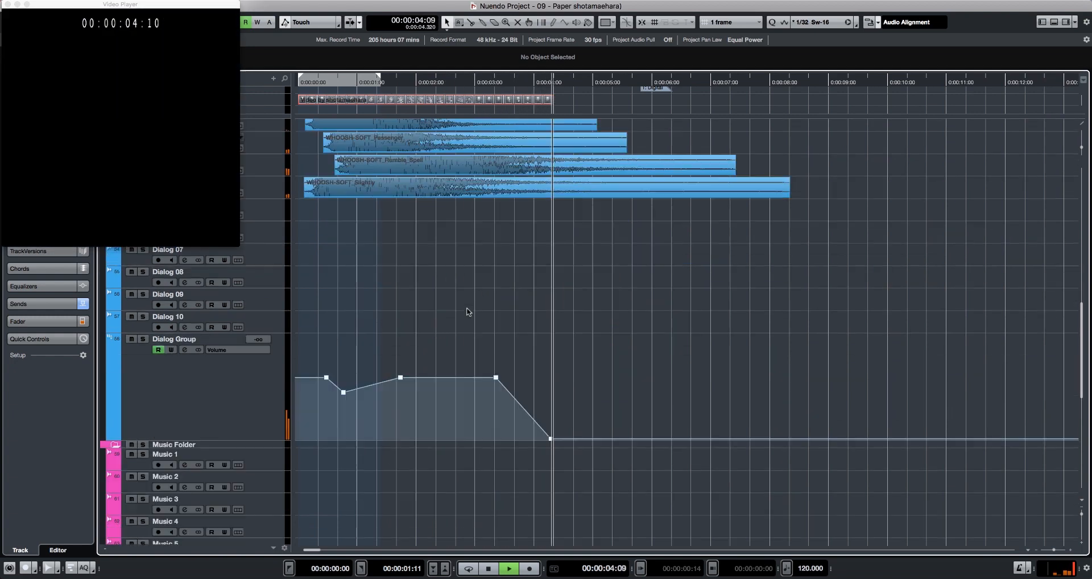
{"action": "key", "text": "space"}
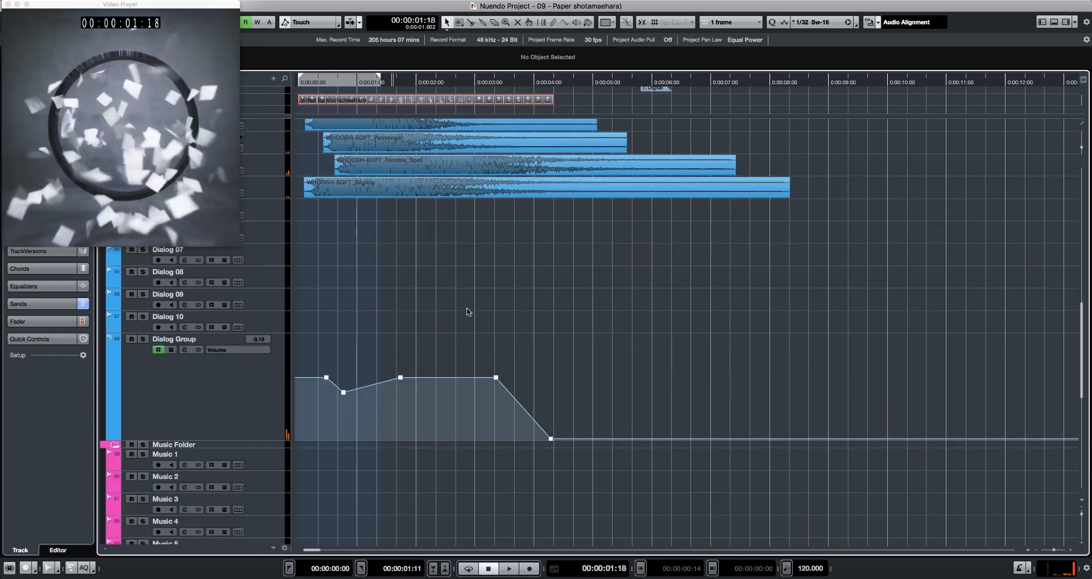
{"action": "key", "text": "Home"}
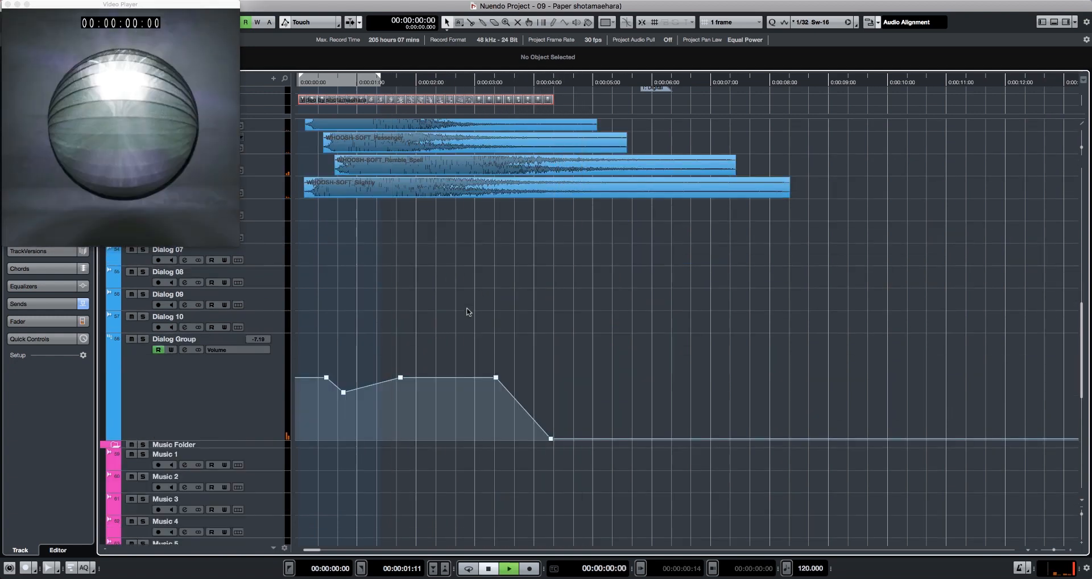
{"action": "key", "text": "space"}
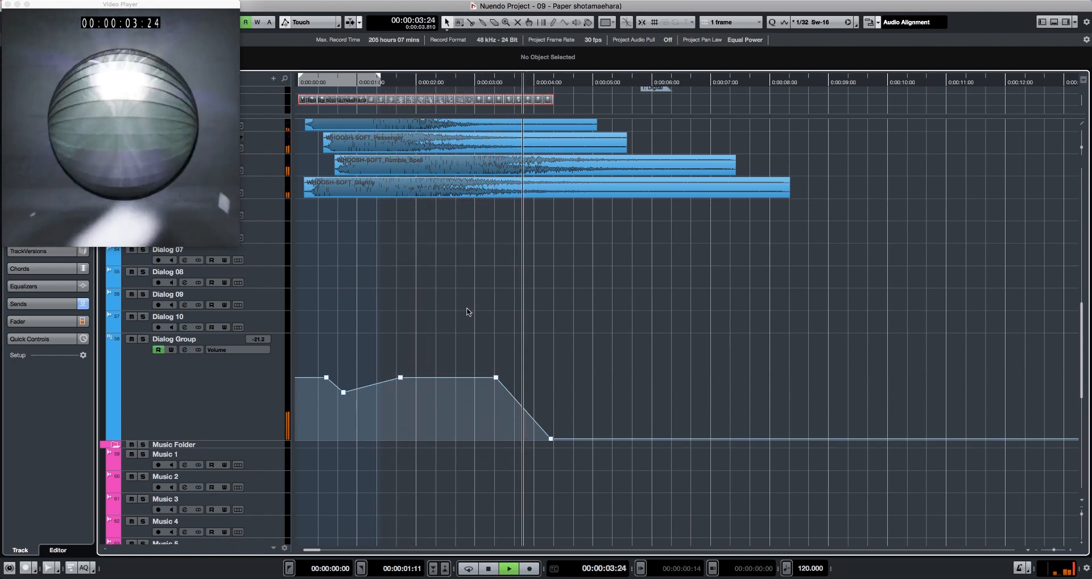
{"action": "left_click", "coordinate": [481, 78]}
{"action": "key", "text": "space"}
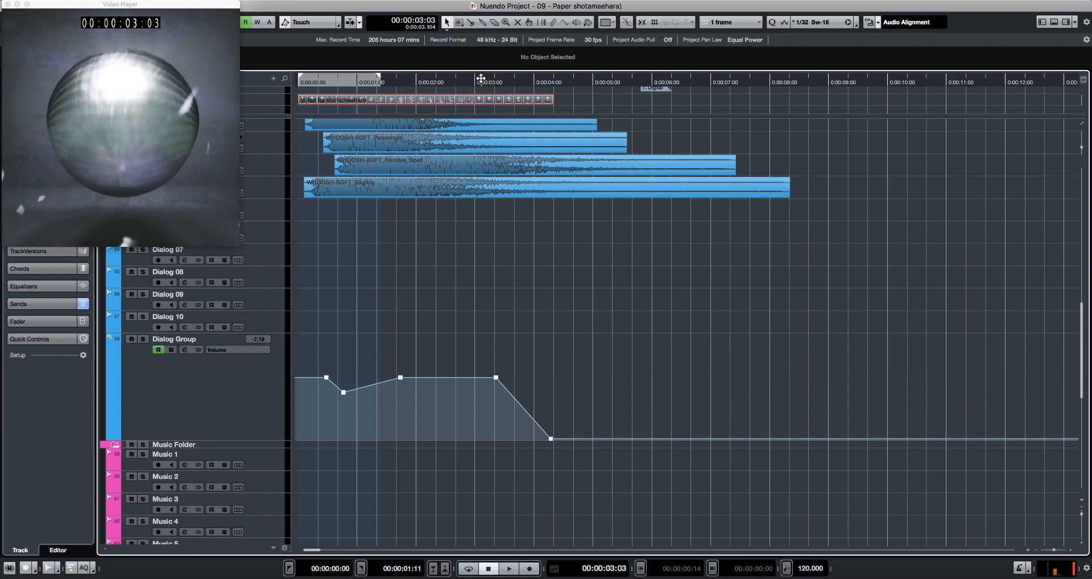
{"action": "left_click", "coordinate": [444, 81]}
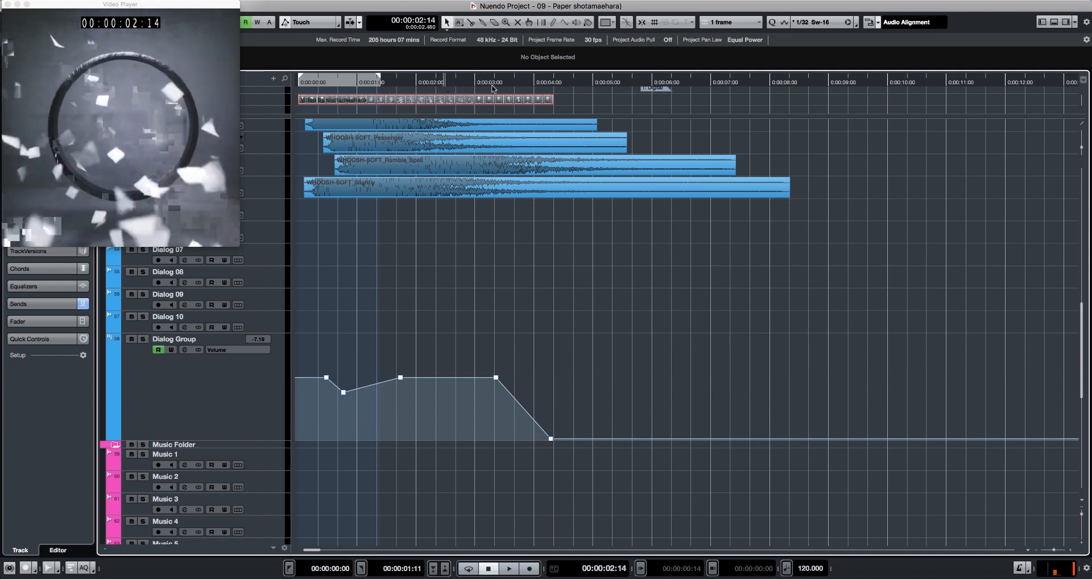
{"action": "key", "text": "space"}
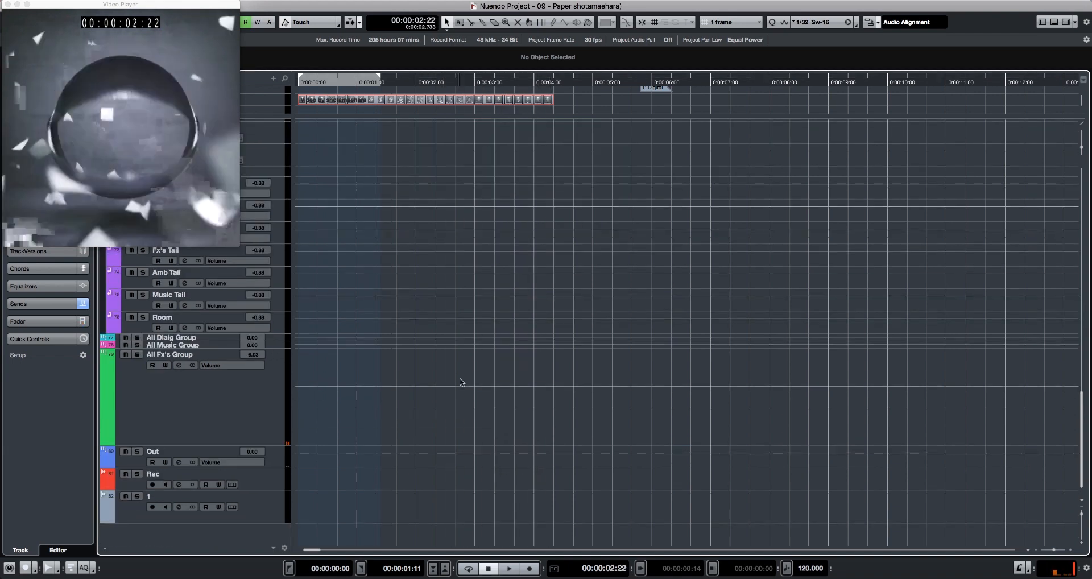
- Automate a volume fade on the Dialog Tail channel from about 00:00:03:00 to 00:00:04:07 and audition it
{"action": "scroll", "coordinate": [458, 382], "scroll_direction": "up", "scroll_amount": 10}
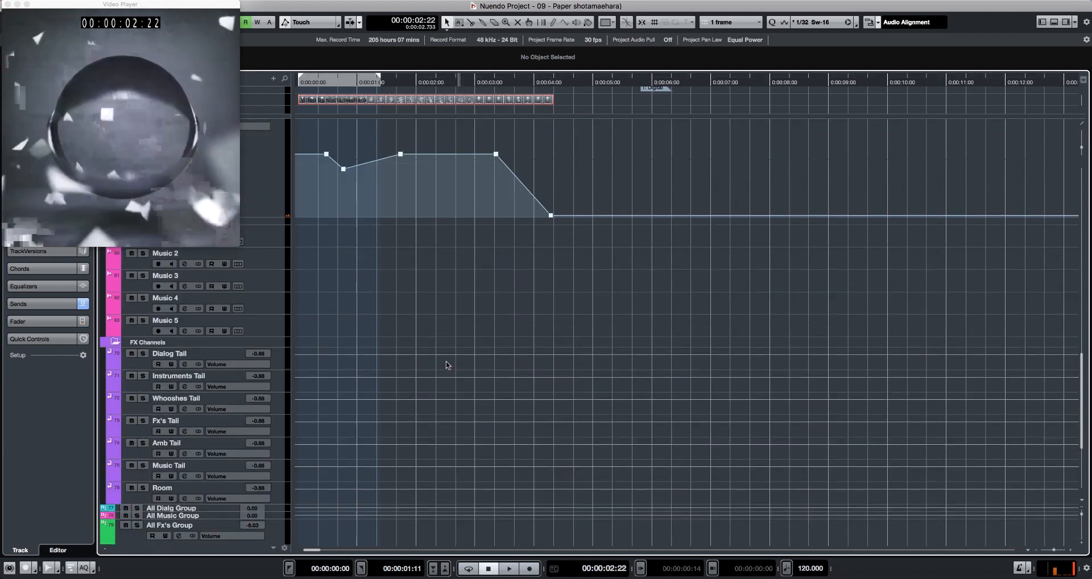
{"action": "scroll", "coordinate": [447, 365], "scroll_direction": "down", "scroll_amount": 10}
{"action": "left_click", "coordinate": [141, 363]}
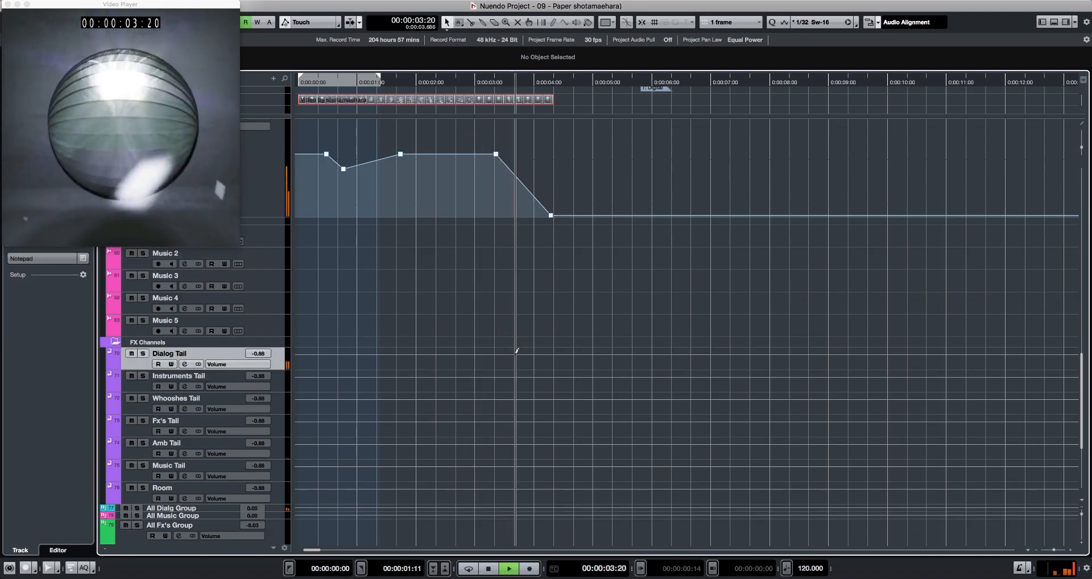
{"action": "left_click", "coordinate": [475, 354]}
{"action": "mouse_move", "coordinate": [492, 351]}
{"action": "left_mouse_down"}
{"action": "mouse_move", "coordinate": [510, 368]}
{"action": "mouse_move", "coordinate": [549, 368]}
{"action": "left_mouse_up"}
{"action": "left_click", "coordinate": [435, 288]}
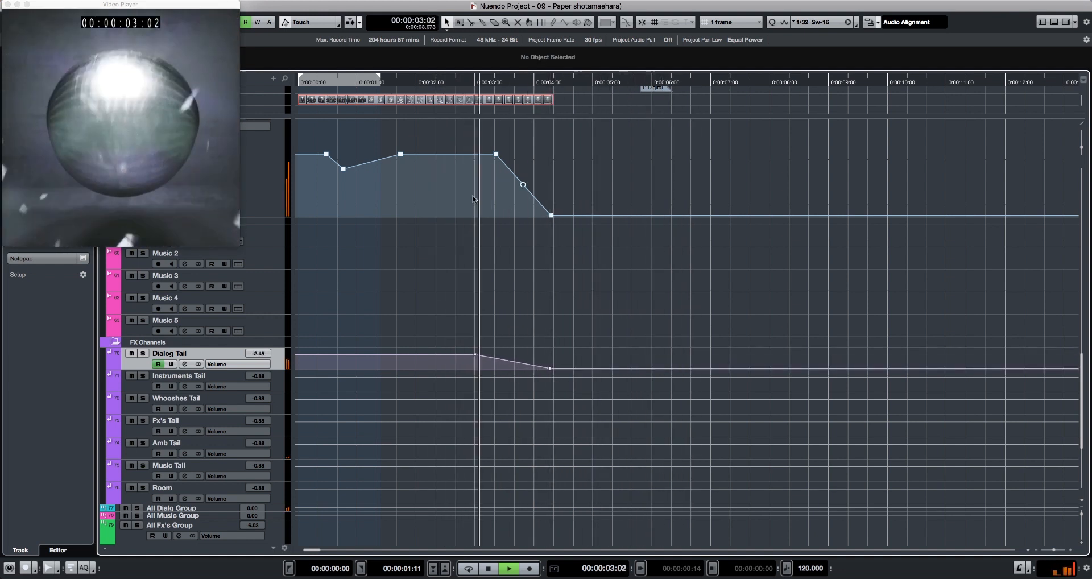
{"action": "key", "text": "space"}
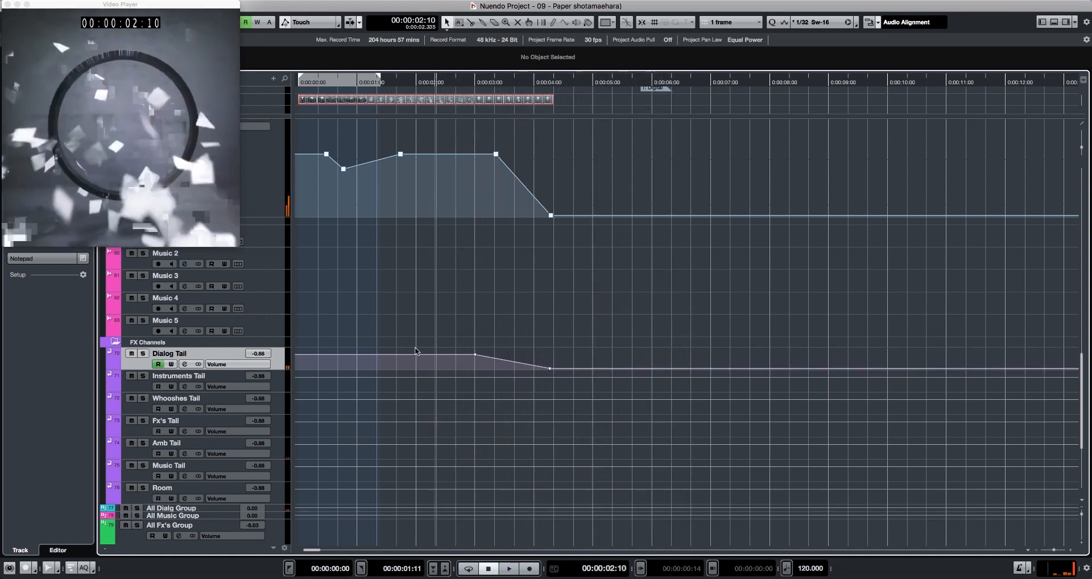
{"action": "key", "text": "space"}
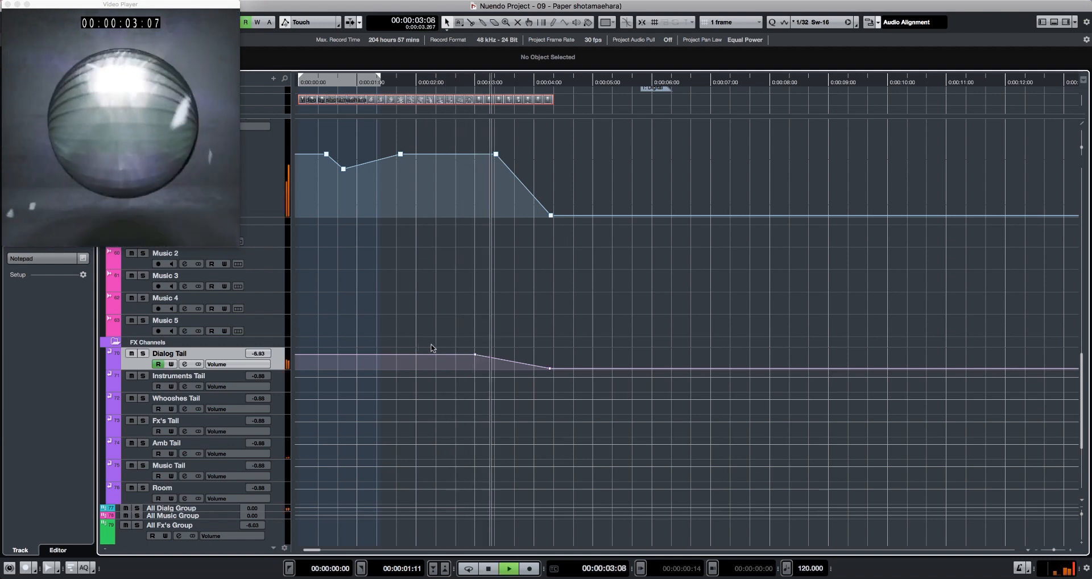
- Audition the mix from the start and around 00:00:03:01 to 00:00:03:25, checking the Dialog Tail fade, paper ambience and soft whooshes
{"action": "key", "text": "space"}
{"action": "left_click", "coordinate": [476, 83]}
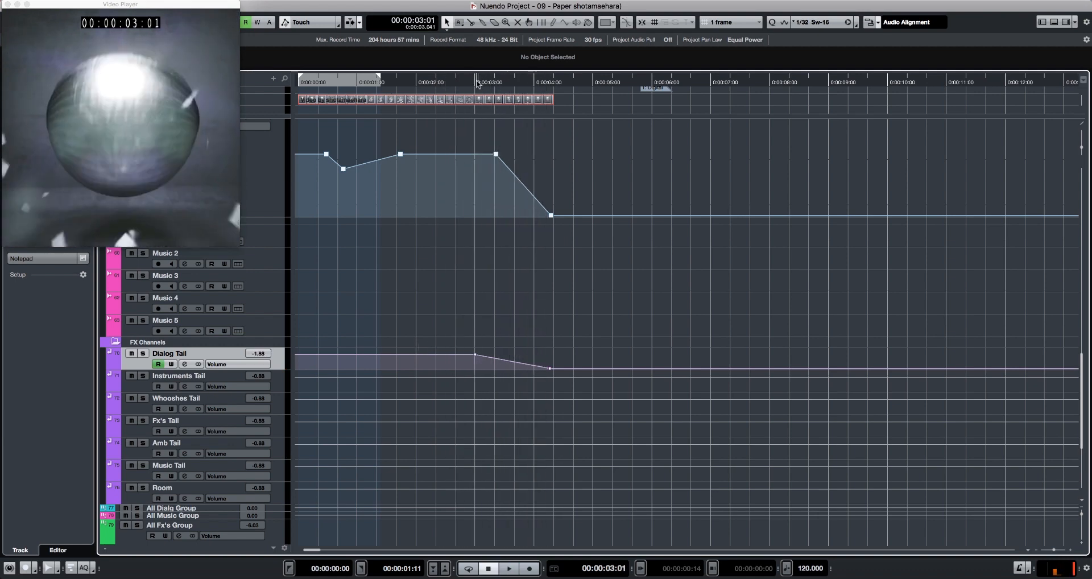
{"action": "left_click_drag", "start_coordinate": [478, 84], "coordinate": [524, 83]}
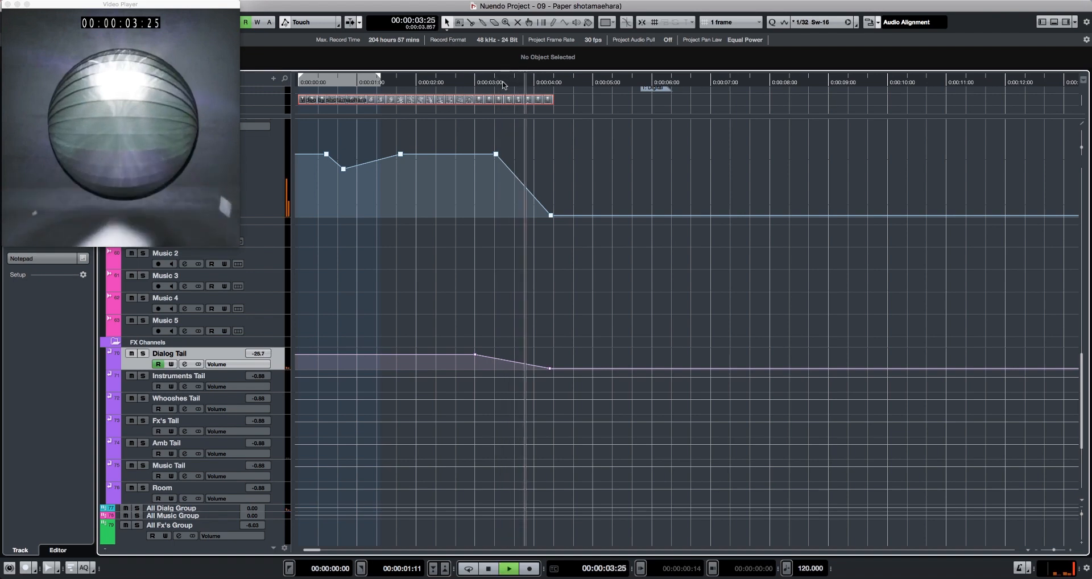
{"action": "key", "text": "space"}
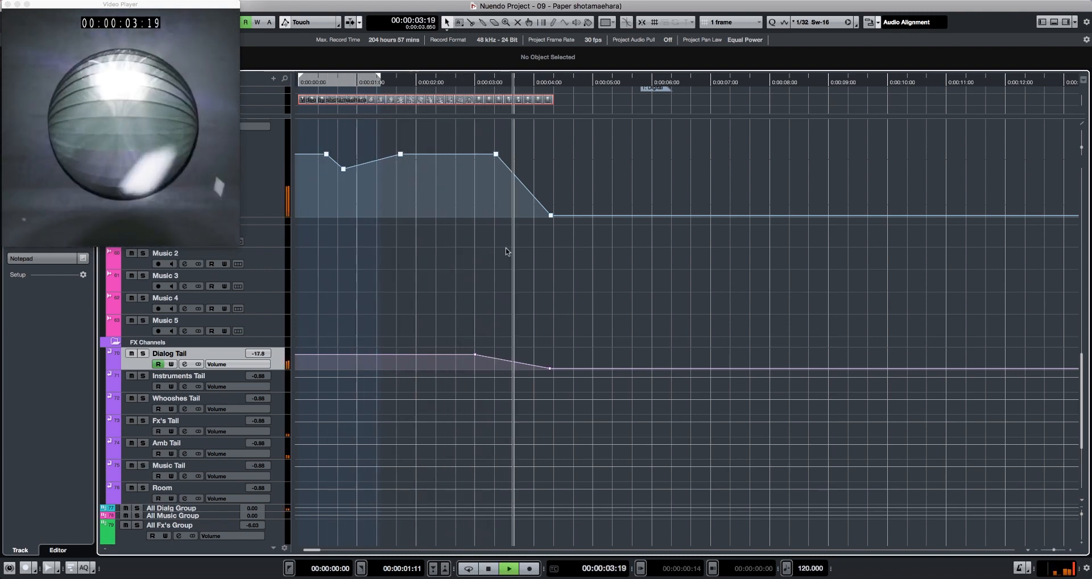
{"action": "key", "text": "space"}
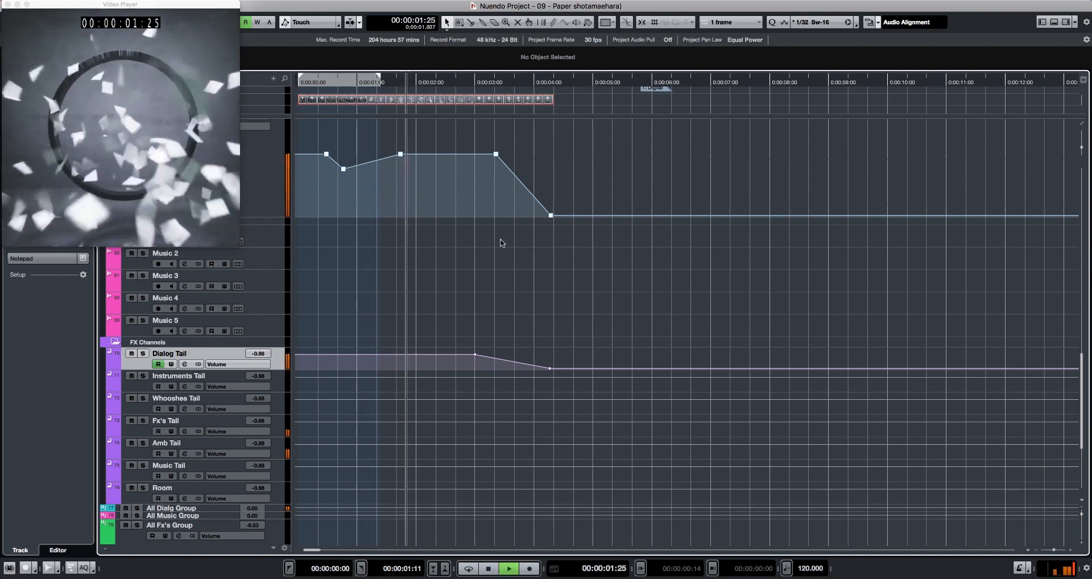
{"action": "scroll", "coordinate": [500, 239], "scroll_direction": "up", "scroll_amount": 10}
{"action": "key", "text": "space"}
{"action": "key", "text": "space"}
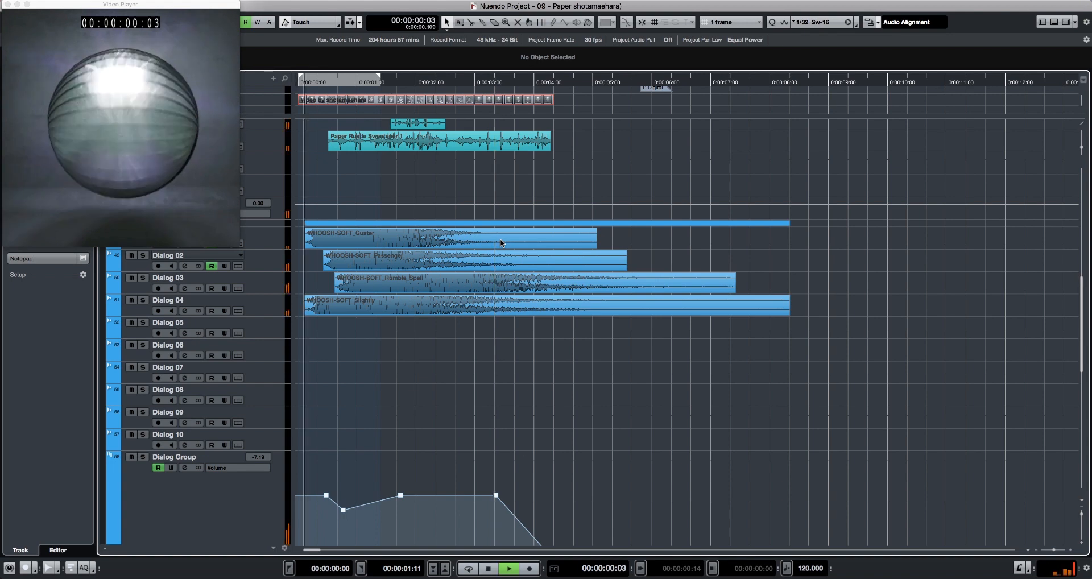
{"action": "scroll", "coordinate": [493, 228], "scroll_direction": "up", "scroll_amount": 5}
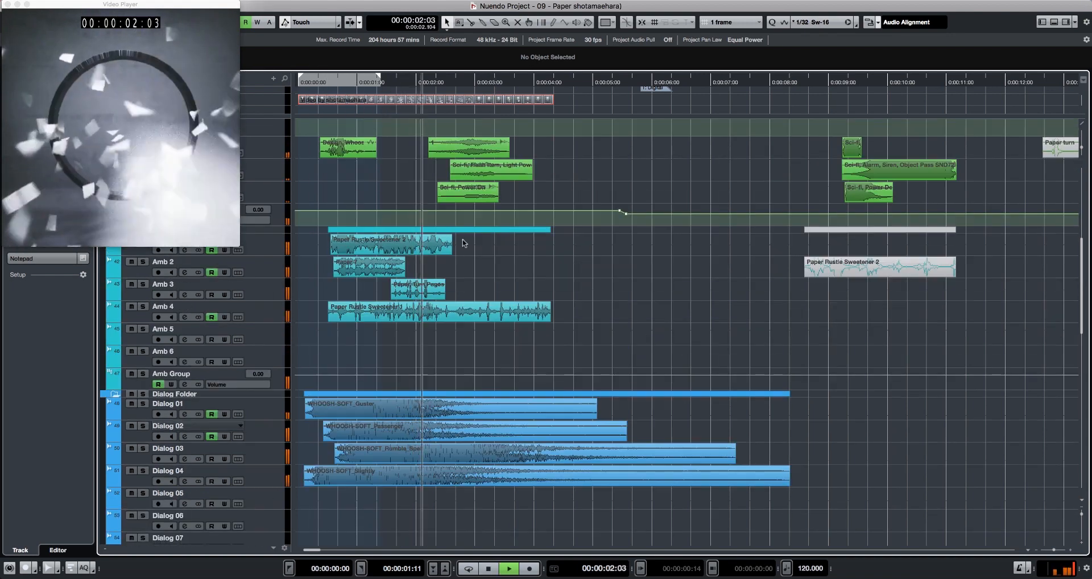
{"action": "key", "text": "space"}
- Move the Dialog Group's volume automation dip to 00:00:00:18 at -22.5 dB and audition it
{"action": "scroll", "coordinate": [407, 303], "scroll_direction": "down", "scroll_amount": 8}
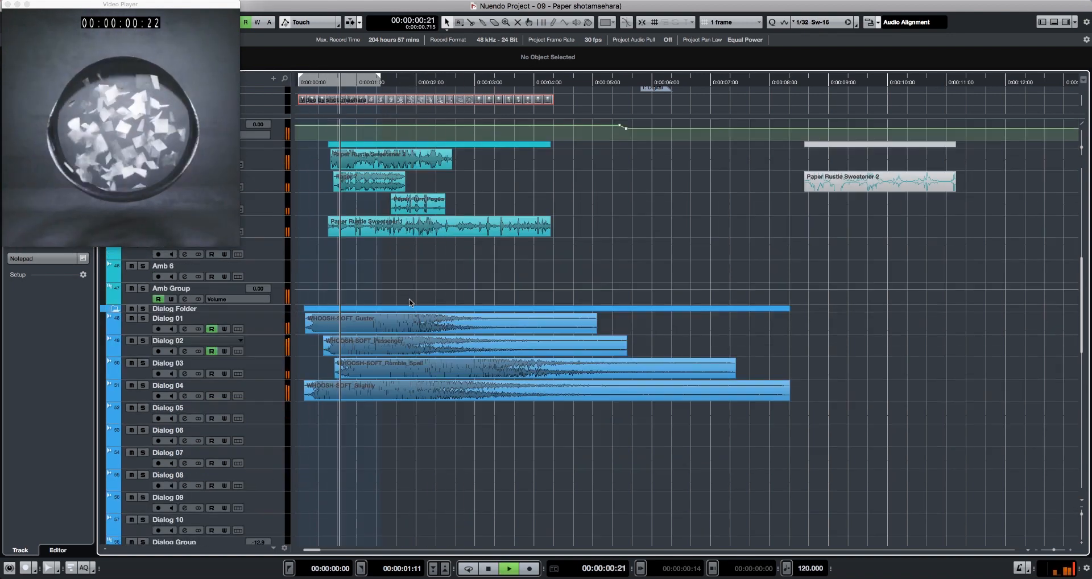
{"action": "key", "text": "space"}
{"action": "left_click", "coordinate": [343, 425]}
{"action": "left_click_drag", "start_coordinate": [343, 429], "coordinate": [334, 446]}
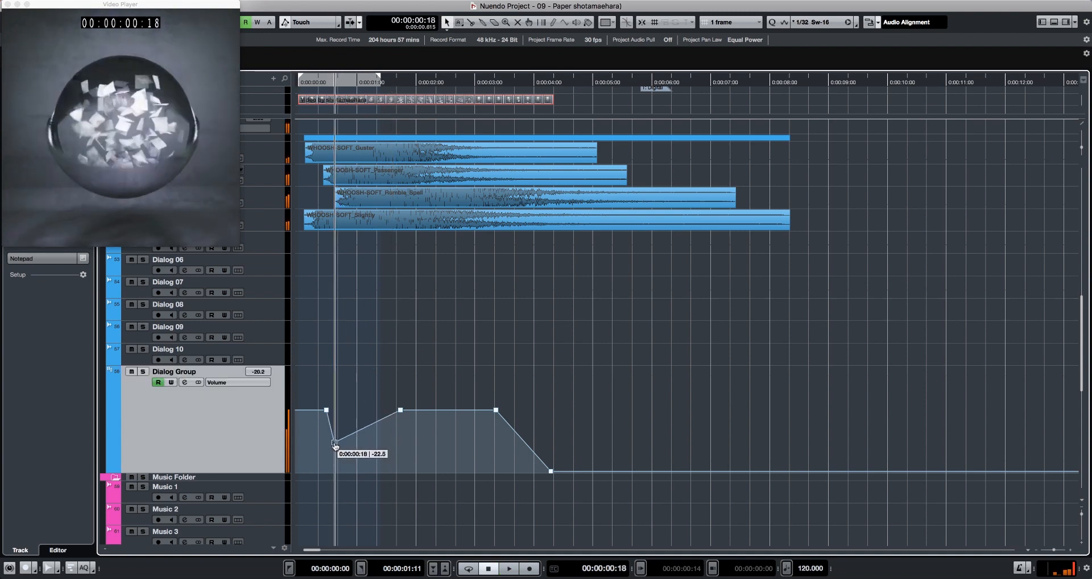
{"action": "key", "text": "space"}
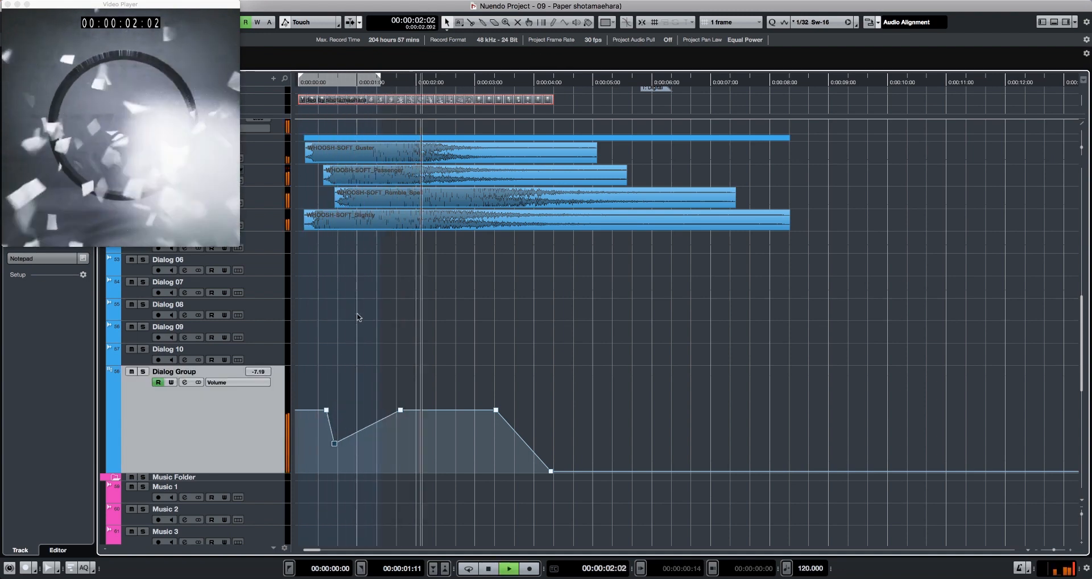
- Automate a curved volume rise on the enlarged Amb Group from about -13.7 dB at the start to 0 dB near 00:00:02:04
{"action": "scroll", "coordinate": [356, 313], "scroll_direction": "up", "scroll_amount": 5}
{"action": "key", "text": "space"}
{"action": "left_click_drag", "start_coordinate": [243, 305], "coordinate": [233, 368]}
{"action": "left_click", "coordinate": [425, 307]}
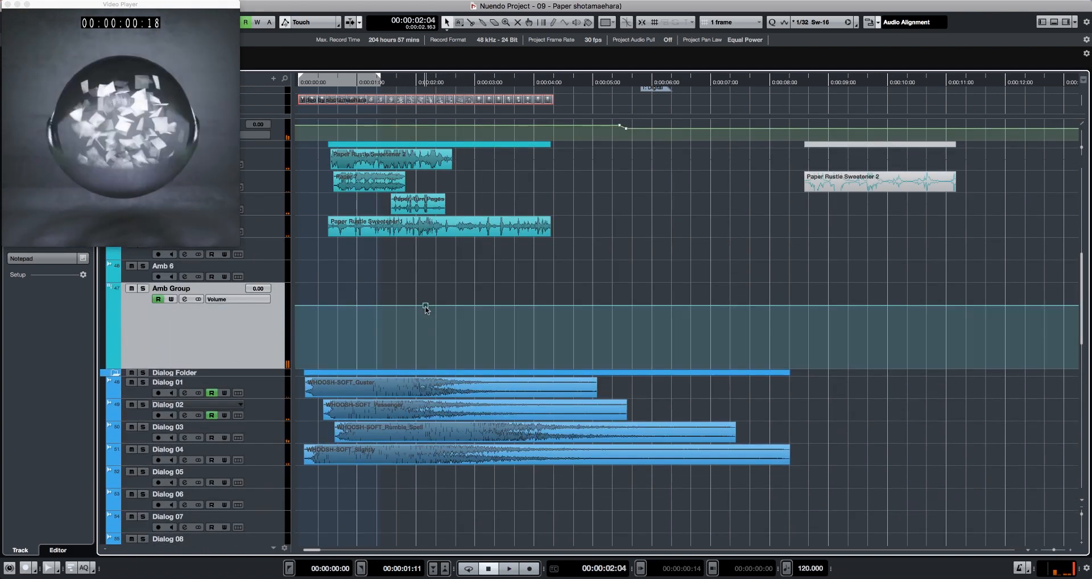
{"action": "left_click", "coordinate": [289, 317]}
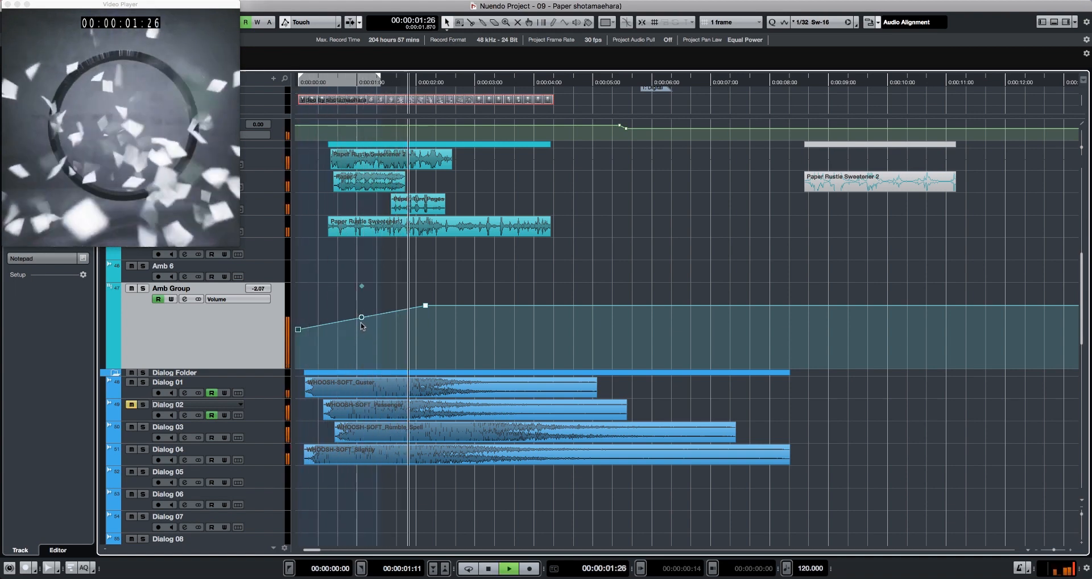
{"action": "left_click_drag", "start_coordinate": [361, 318], "coordinate": [361, 315]}
{"action": "key", "text": "space"}
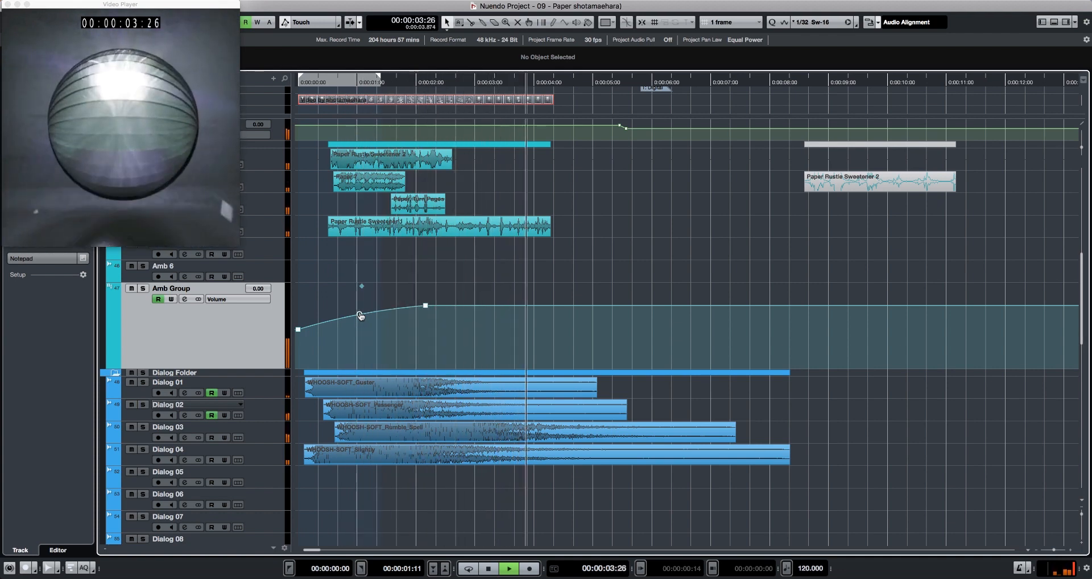
{"action": "left_click_drag", "start_coordinate": [360, 316], "coordinate": [358, 312]}
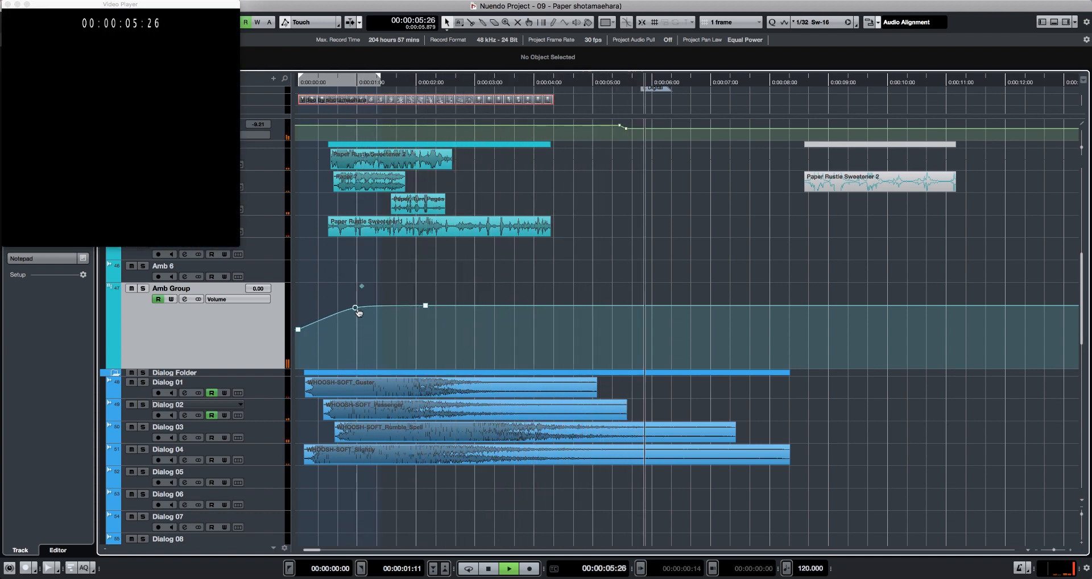
{"action": "key", "text": "period"}
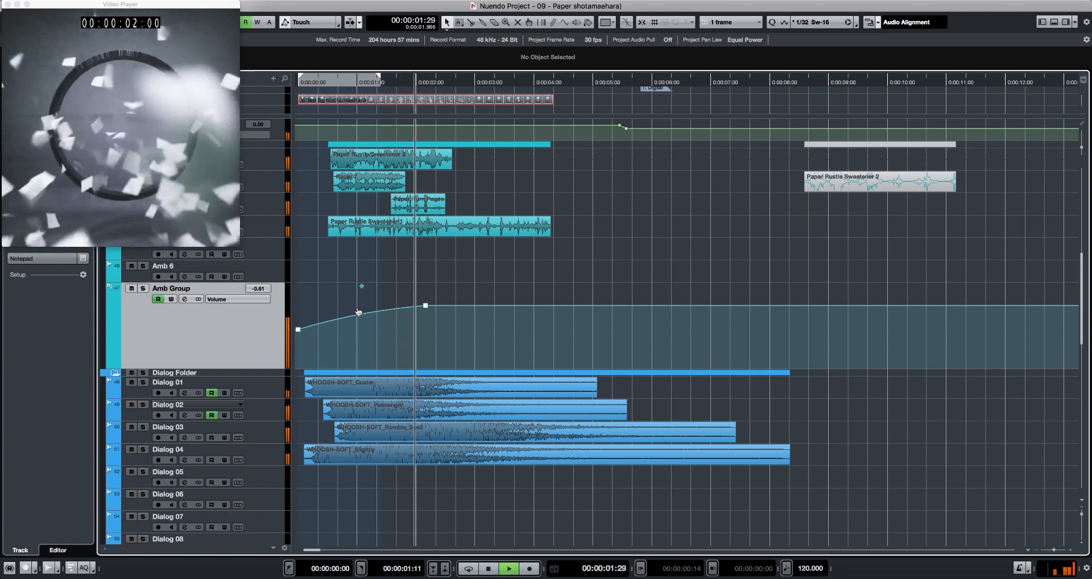
- Try to adjust the Dialog Group's volume automation near 00:00:02:00 while replaying from the start
{"action": "scroll", "coordinate": [401, 432], "scroll_direction": "down", "scroll_amount": 5}
{"action": "key", "text": "period"}
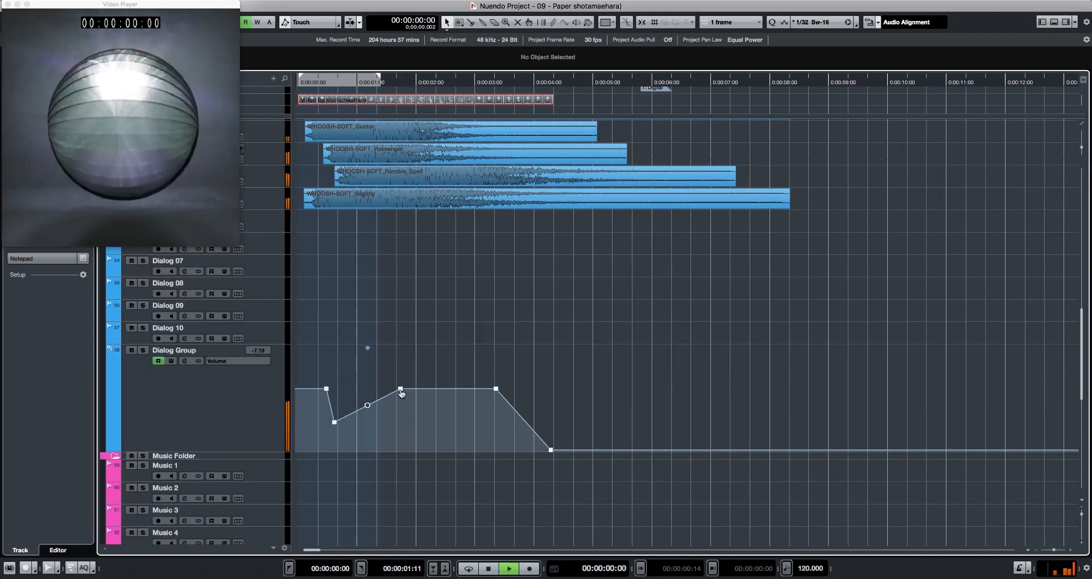
{"action": "mouse_move", "coordinate": [419, 388]}
{"action": "left_mouse_down"}
{"action": "mouse_move", "coordinate": [419, 379]}
{"action": "mouse_move", "coordinate": [415, 391]}
{"action": "left_mouse_up"}
{"action": "key", "text": "space"}
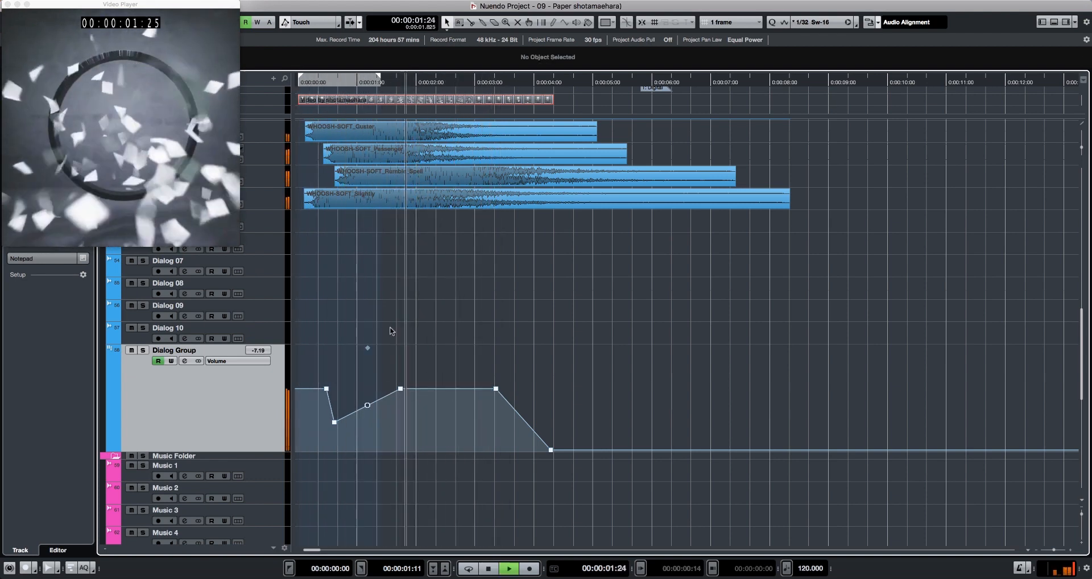
- Add an Amb Group volume point near 00:00:01:17 and raise the following point into a peak near 00:00:01:29, auditioning the swell
{"action": "scroll", "coordinate": [382, 318], "scroll_direction": "up", "scroll_amount": 5}
{"action": "key", "text": "space"}
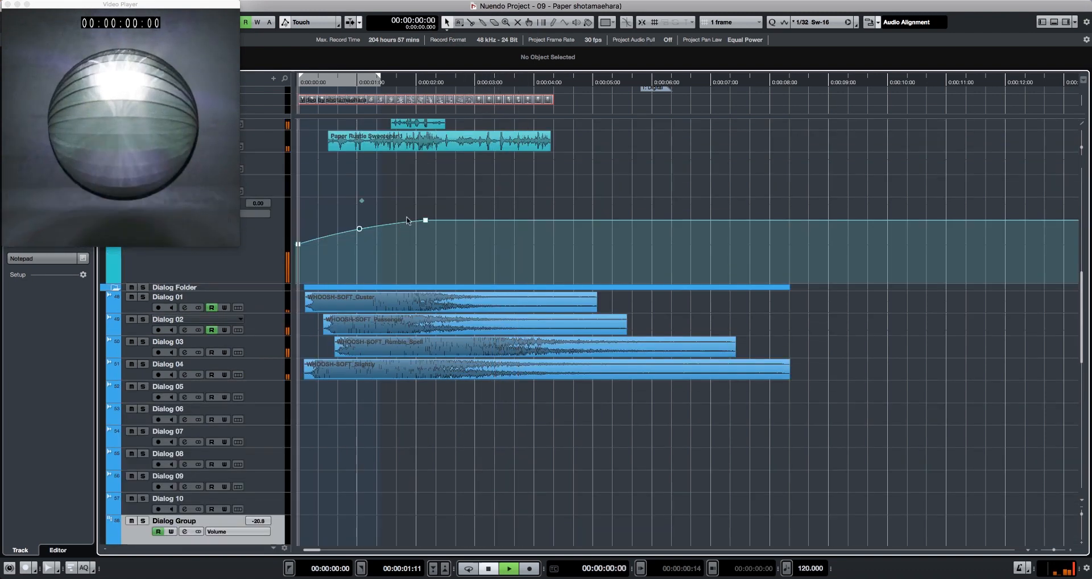
{"action": "key", "text": "space"}
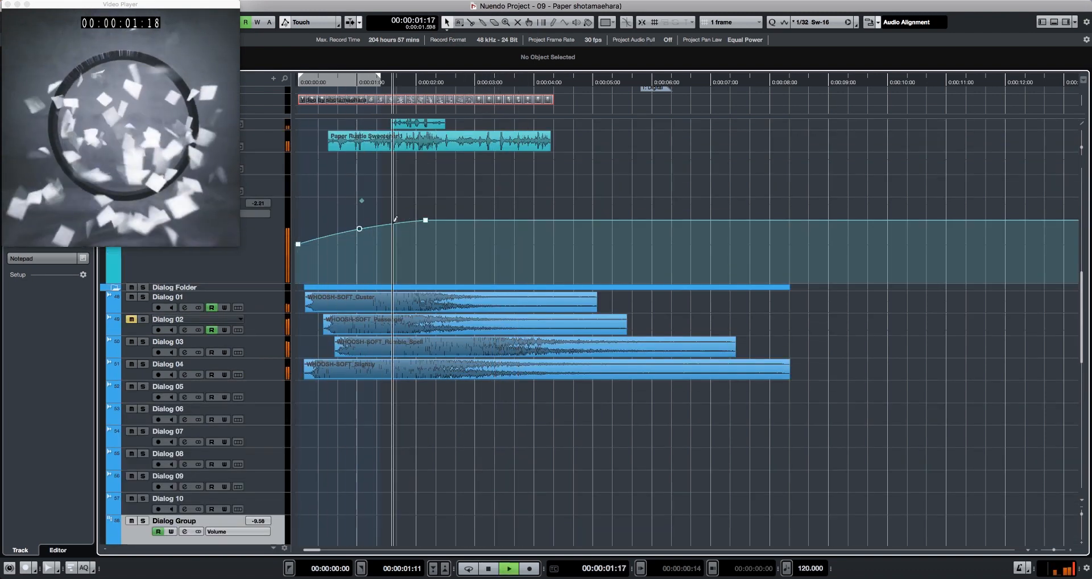
{"action": "left_click", "coordinate": [392, 222]}
{"action": "left_click_drag", "start_coordinate": [427, 222], "coordinate": [415, 210]}
{"action": "key", "text": "space"}
{"action": "key", "text": "space"}
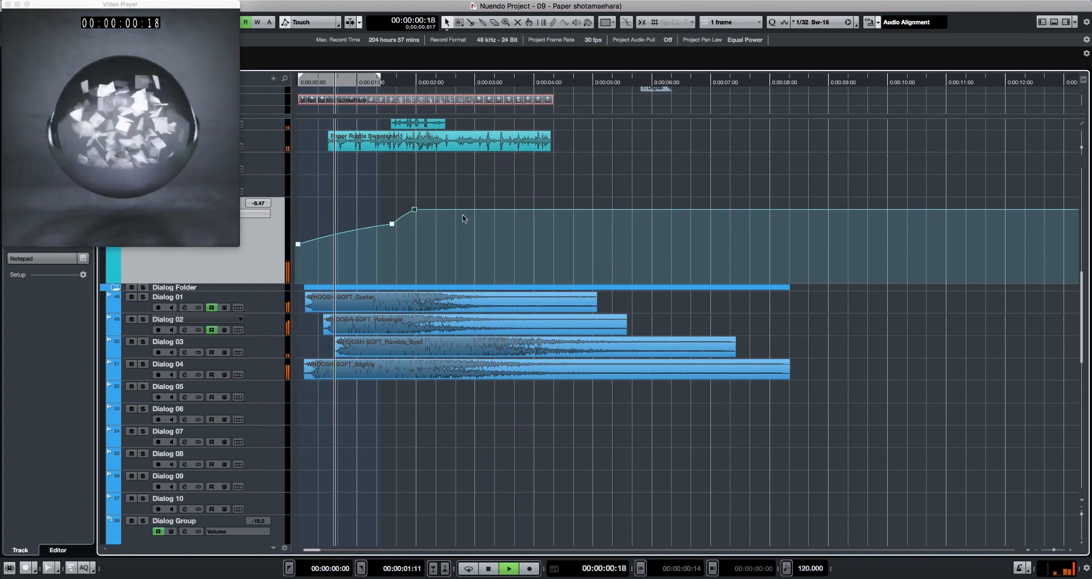
- Make the Amb Group volume fall toward about 00:00:04:06 and set its peak to about 3.35 dB near 00:00:01:27
{"action": "left_click_drag", "start_coordinate": [481, 206], "coordinate": [546, 228]}
{"action": "left_click_drag", "start_coordinate": [414, 209], "coordinate": [410, 216]}
{"action": "key", "text": "space"}
{"action": "key", "text": "space"}
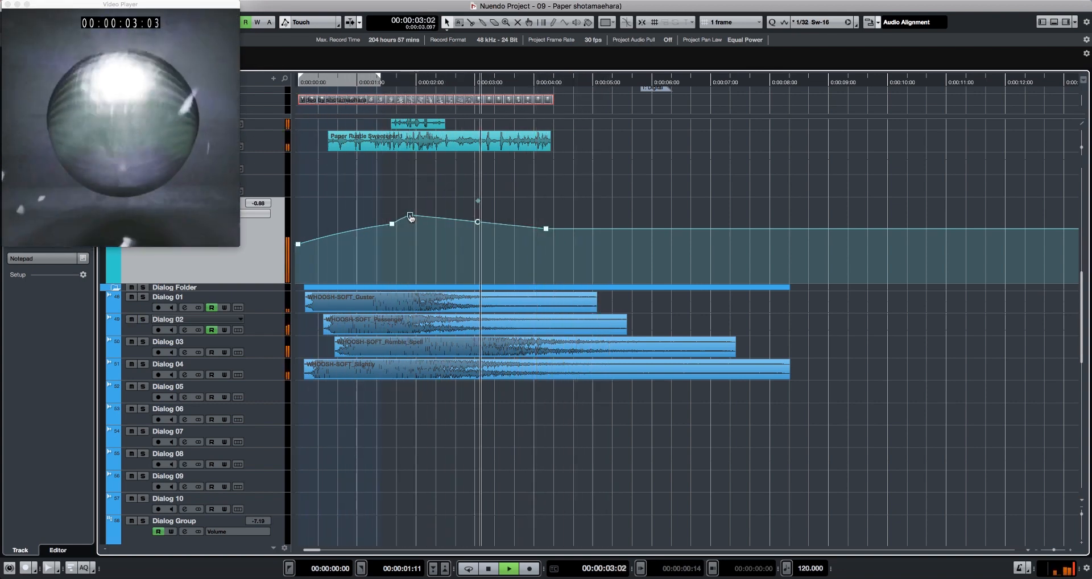
{"action": "key", "text": "space"}
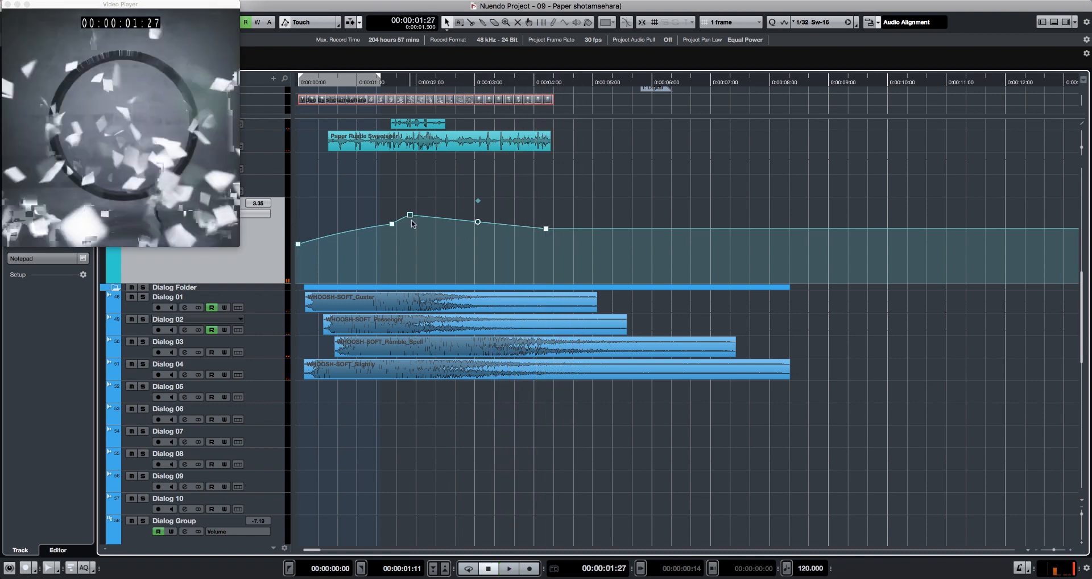
- Open the Out channel's settings and insert the L3 UltraMaximizer Stereo limiter in its first insert slot
{"action": "scroll", "coordinate": [380, 415], "scroll_direction": "down", "scroll_amount": 10}
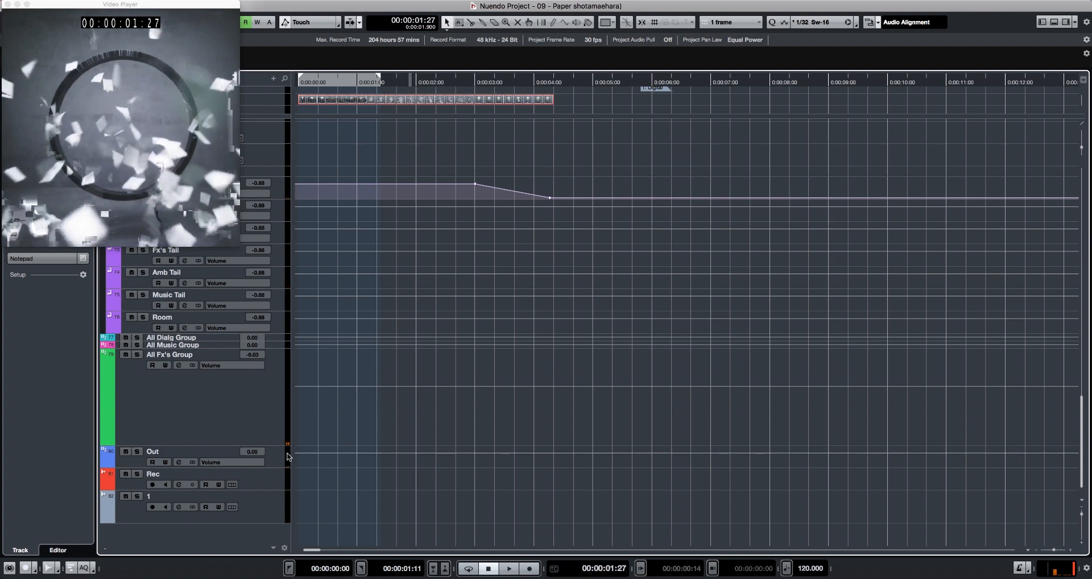
{"action": "left_click", "coordinate": [280, 458]}
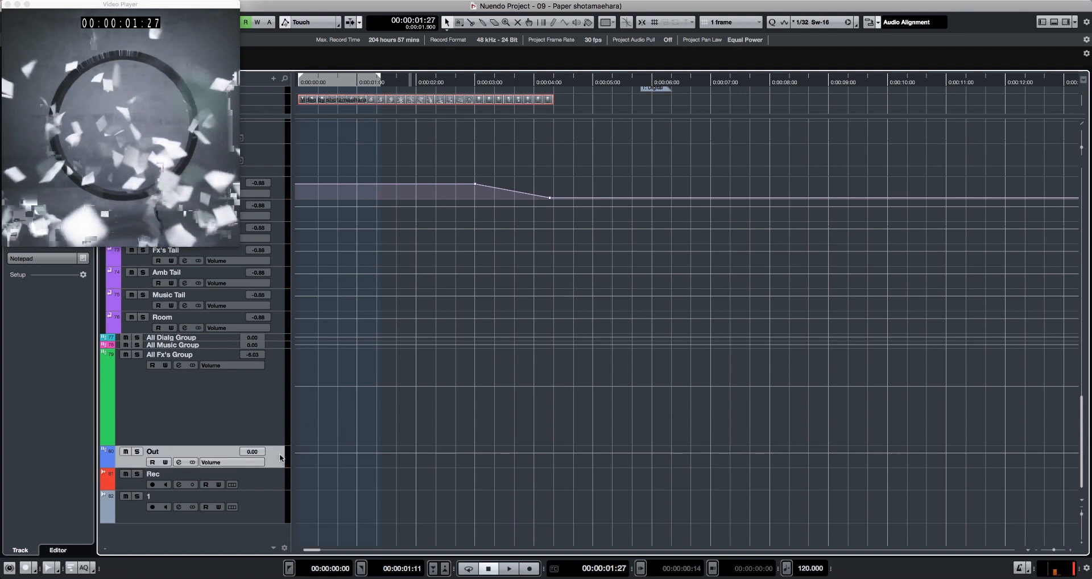
{"action": "key", "text": "e"}
{"action": "left_click_drag", "start_coordinate": [668, 48], "coordinate": [633, 225]}
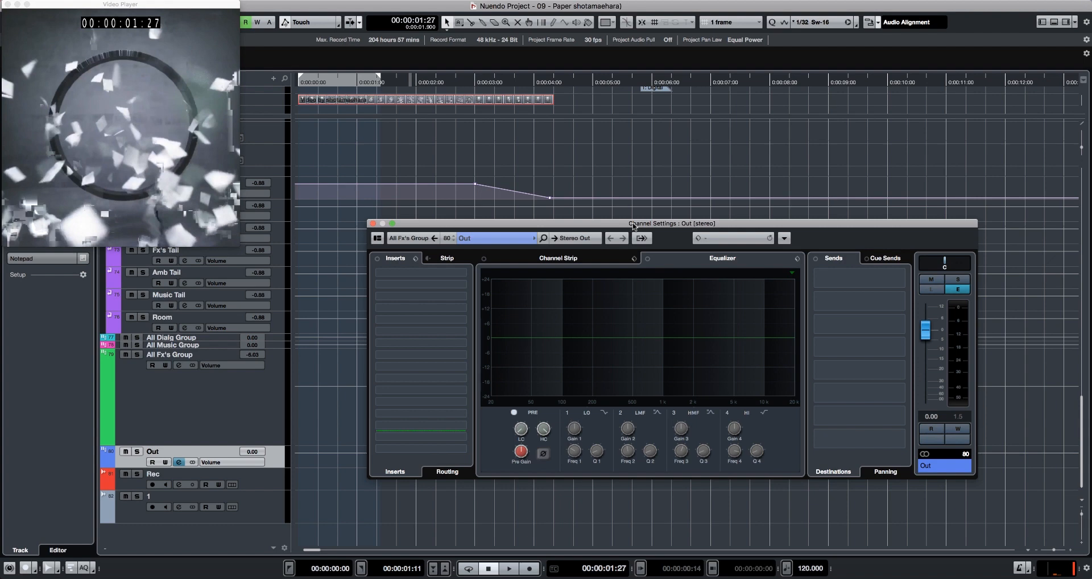
{"action": "key", "text": "space"}
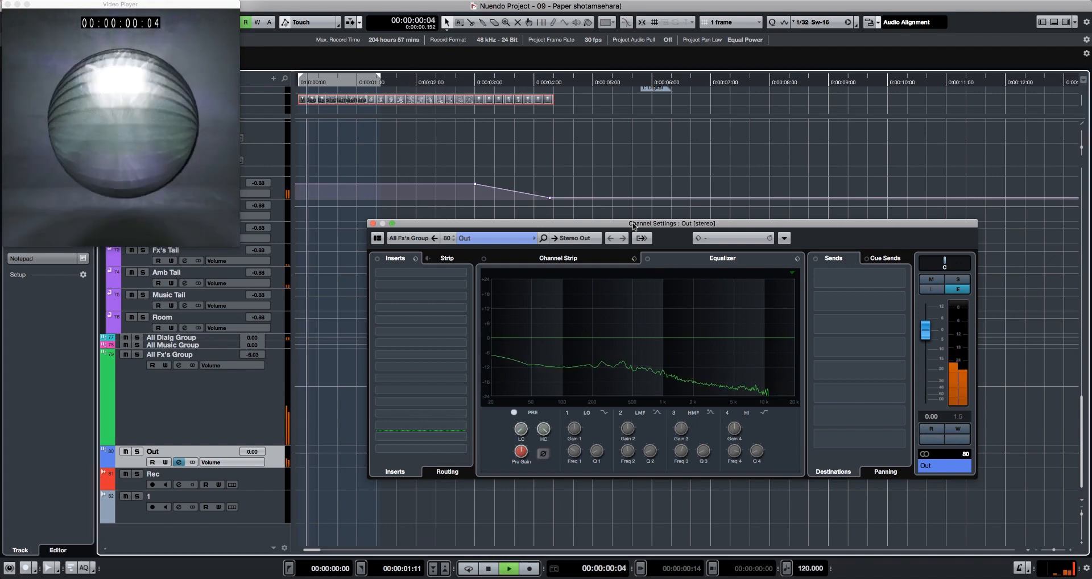
{"action": "left_click", "coordinate": [458, 273]}
{"action": "type", "text": "l3"}
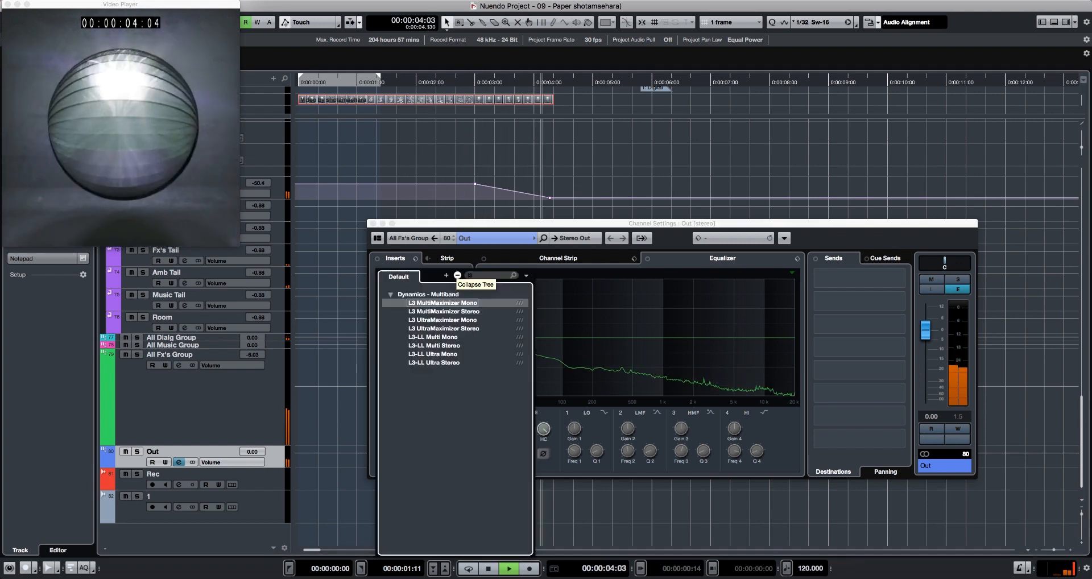
{"action": "key", "text": "Down"}
{"action": "key", "text": "Down"}
{"action": "key", "text": "Down"}
{"action": "key", "text": "Return"}
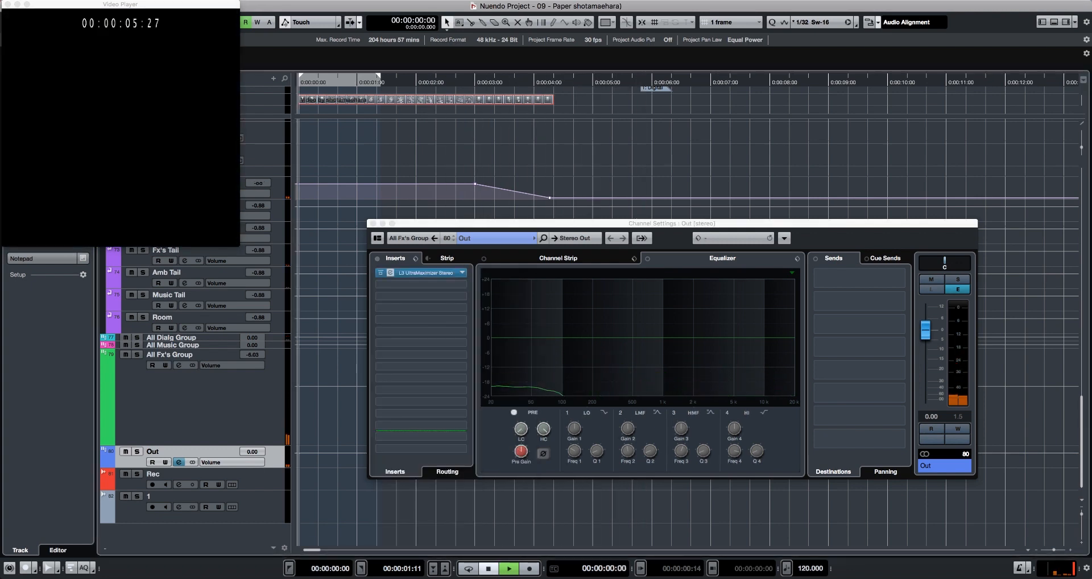
{"action": "key", "text": "space"}
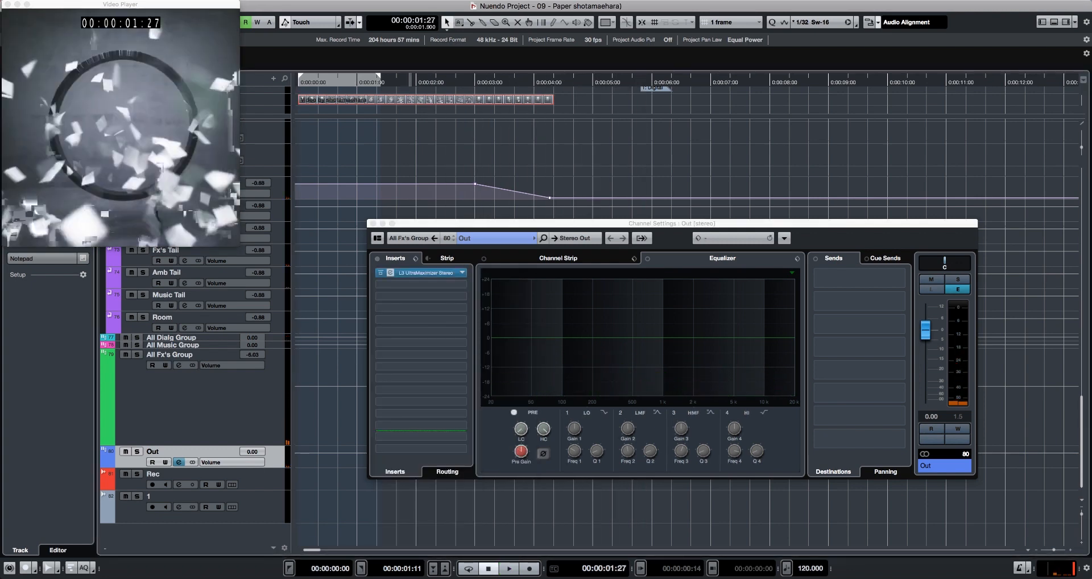
{"action": "left_click_drag", "start_coordinate": [909, 32], "coordinate": [611, 53]}
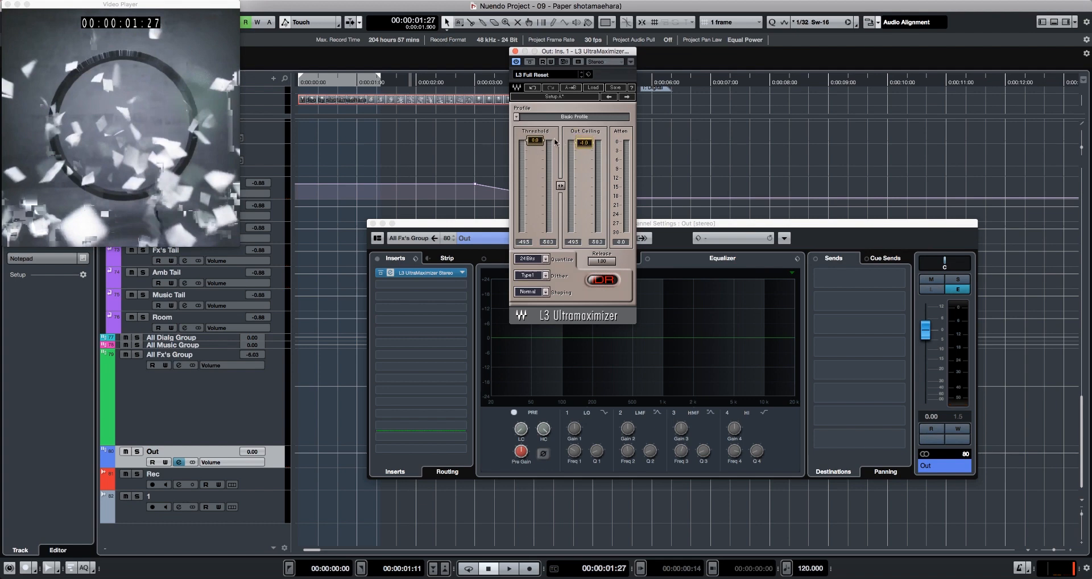
- Try lower threshold settings on the Out channel's L3 UltraMaximizer while playing the mix
{"action": "key", "text": "space"}
{"action": "left_click_drag", "start_coordinate": [537, 143], "coordinate": [534, 168]}
{"action": "key", "text": "period"}
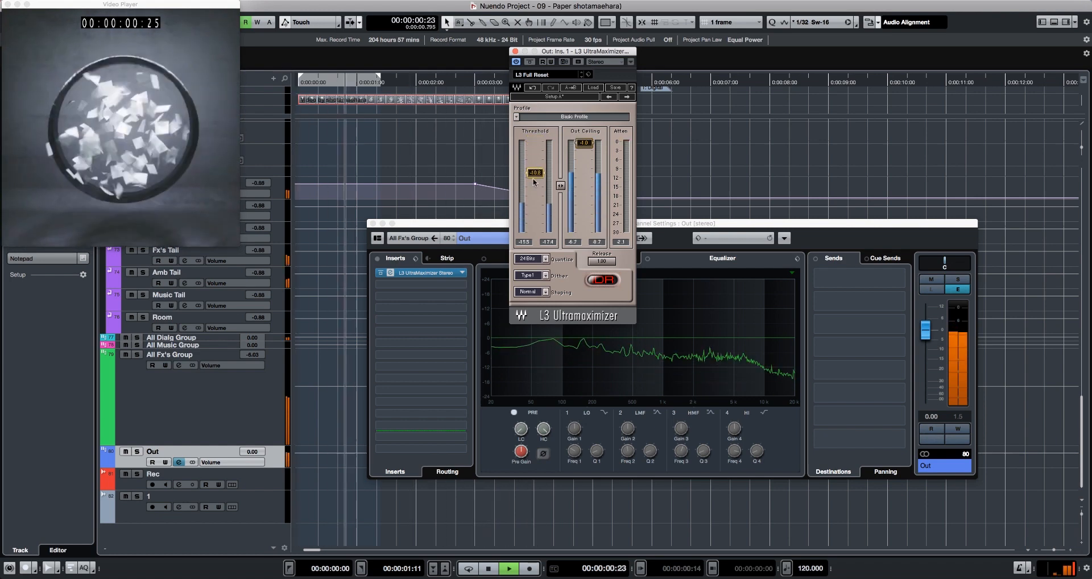
{"action": "left_click_drag", "start_coordinate": [539, 171], "coordinate": [540, 166]}
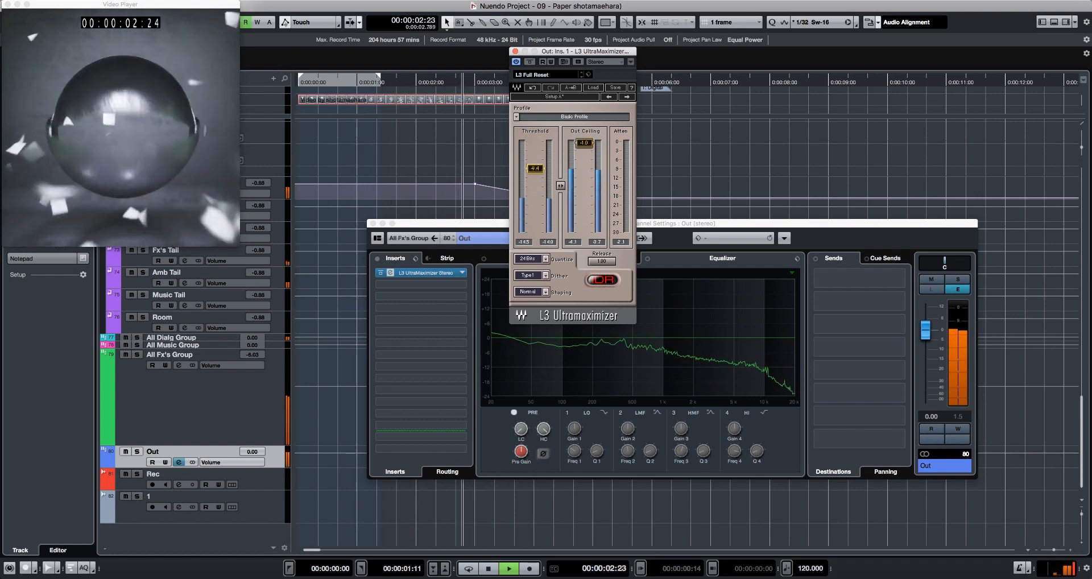
{"action": "key", "text": "space"}
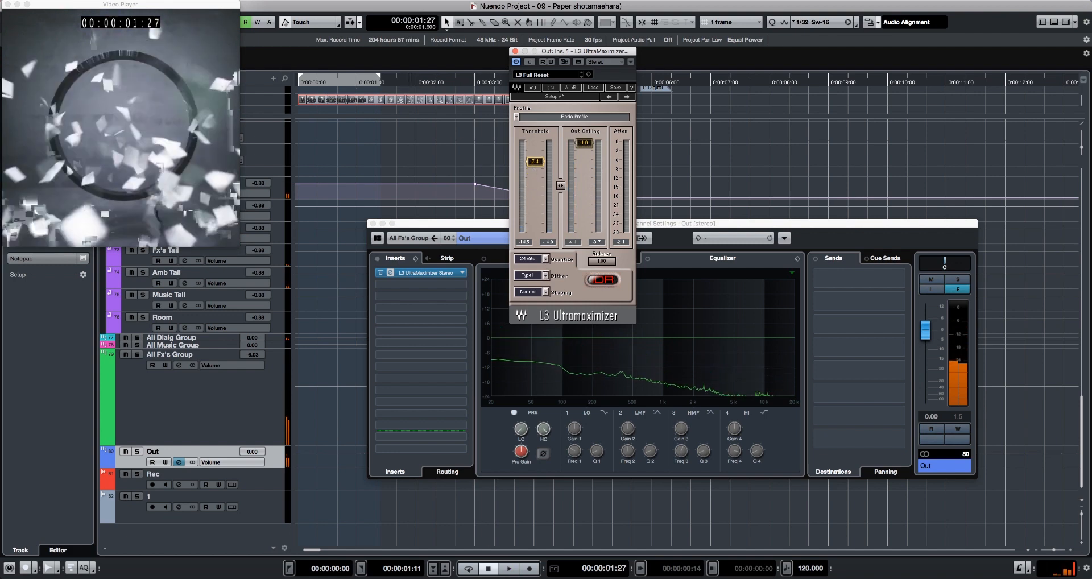
- Set the All Fx's Group volume to 0.00 dB and lower the L3 UltraMaximizer threshold again while auditioning
{"action": "left_click", "coordinate": [252, 355]}
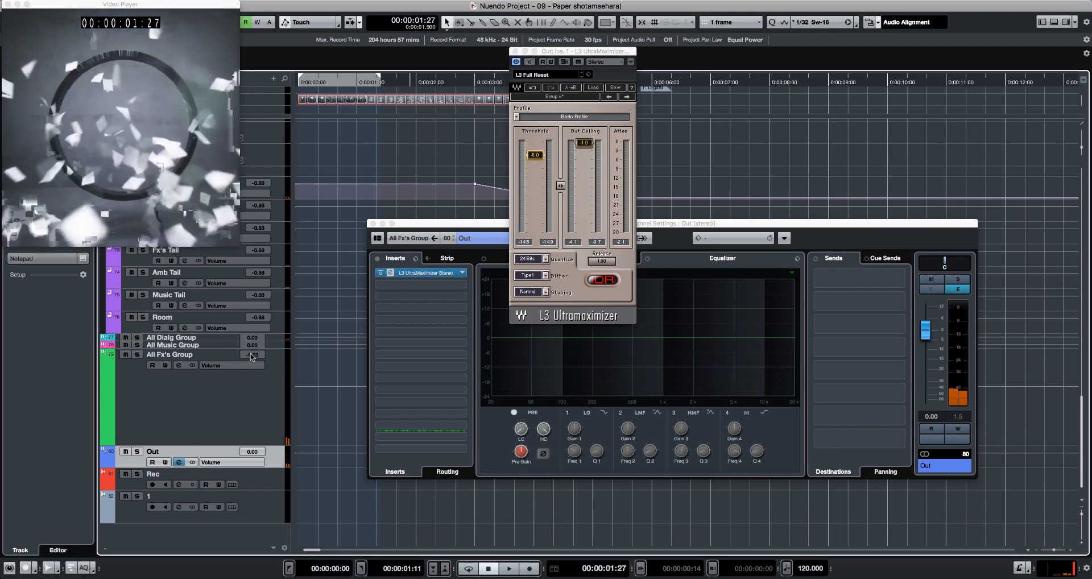
{"action": "key", "text": "space"}
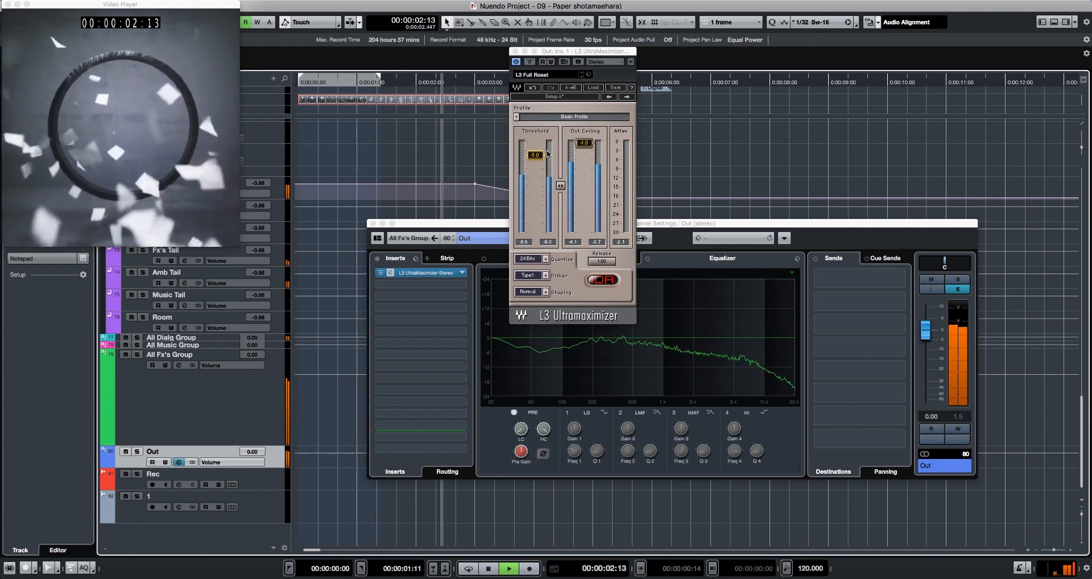
{"action": "left_click_drag", "start_coordinate": [535, 156], "coordinate": [537, 170]}
{"action": "key", "text": "space"}
{"action": "key", "text": "space"}
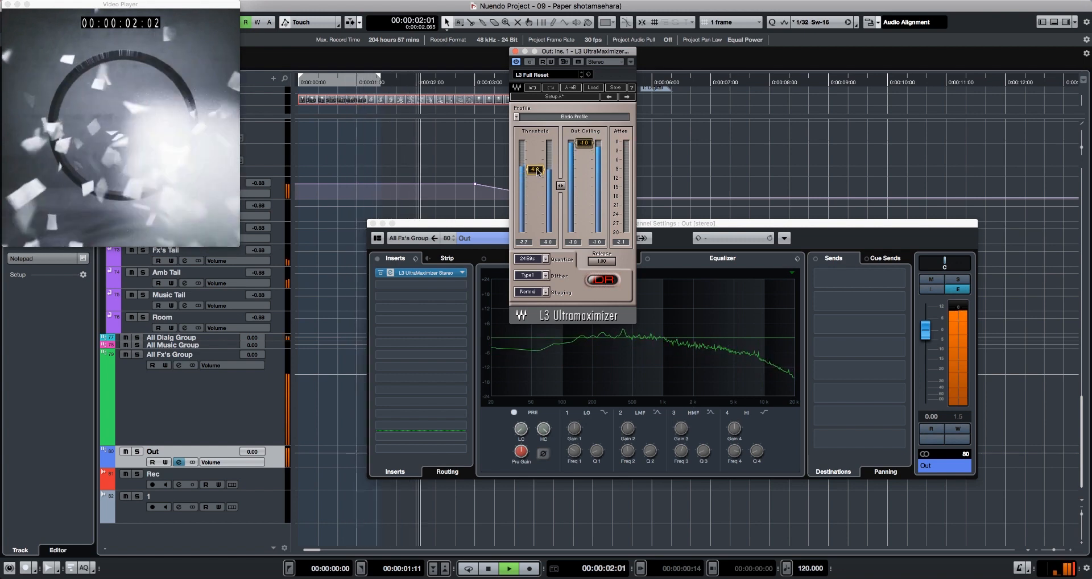
{"action": "key", "text": "space"}
{"action": "key", "text": "space"}
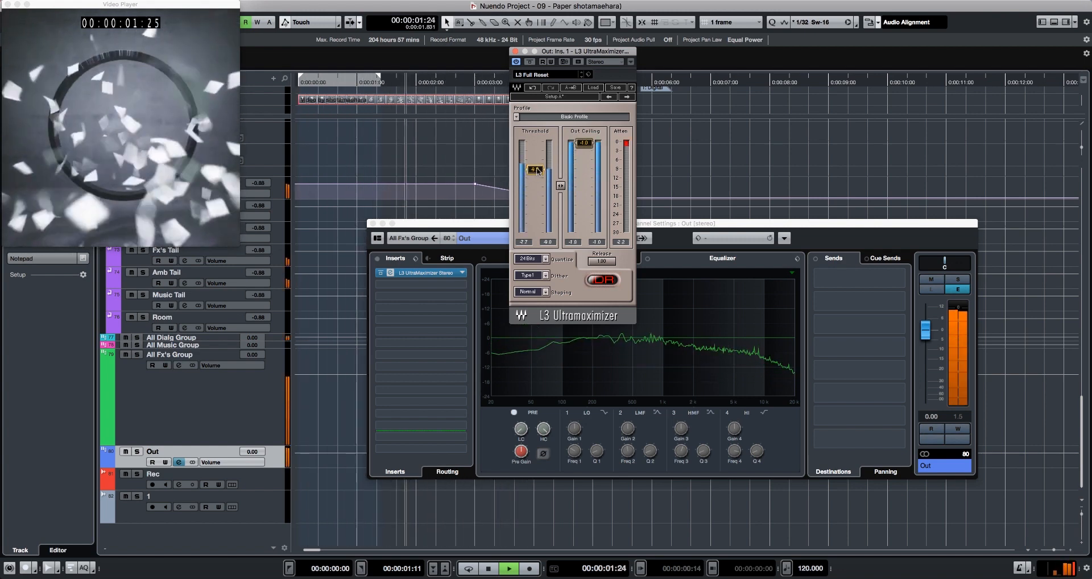
{"action": "left_click", "coordinate": [515, 53]}
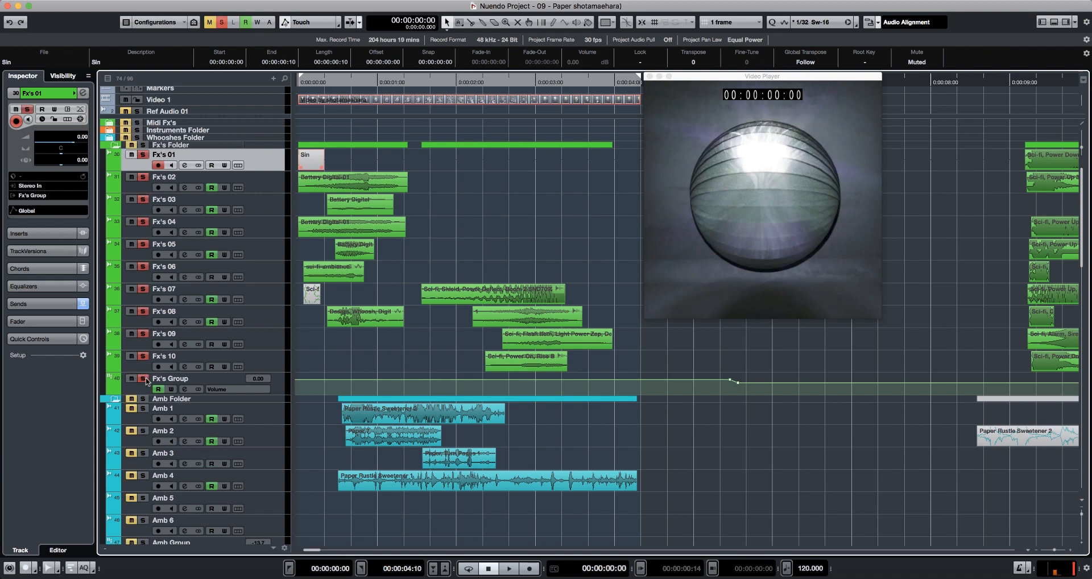
- Audition the Fx's, Amb and Dialog groups one at a time in solo from the start
{"action": "key", "text": "space"}
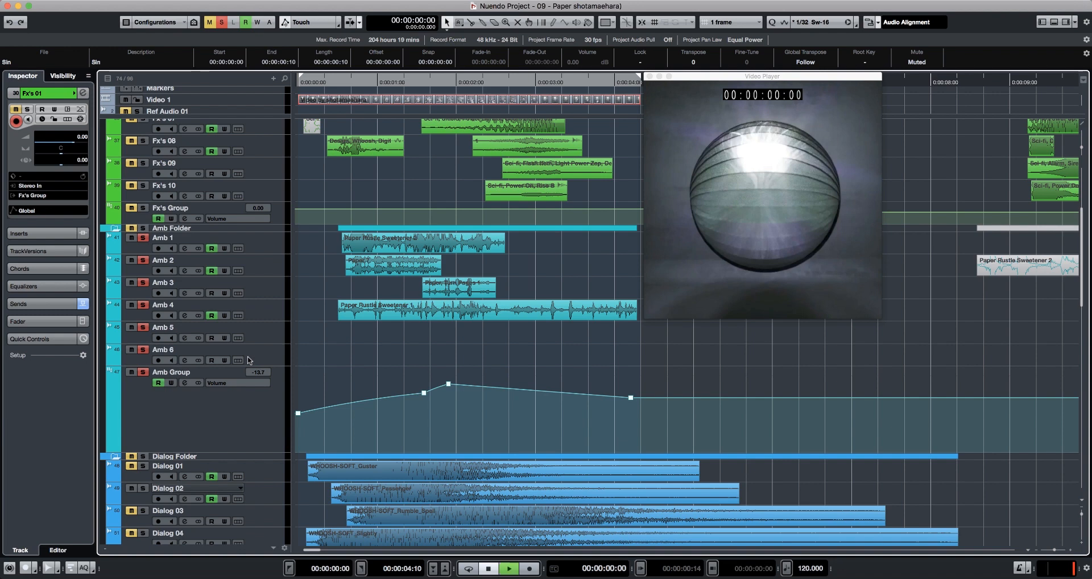
{"action": "key", "text": "space"}
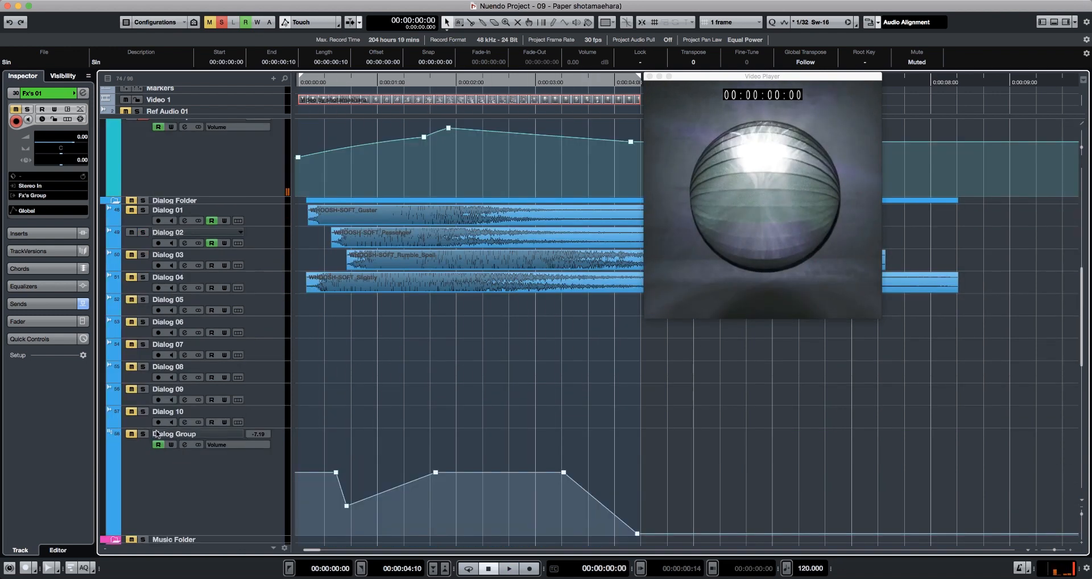
{"action": "key", "text": "space"}
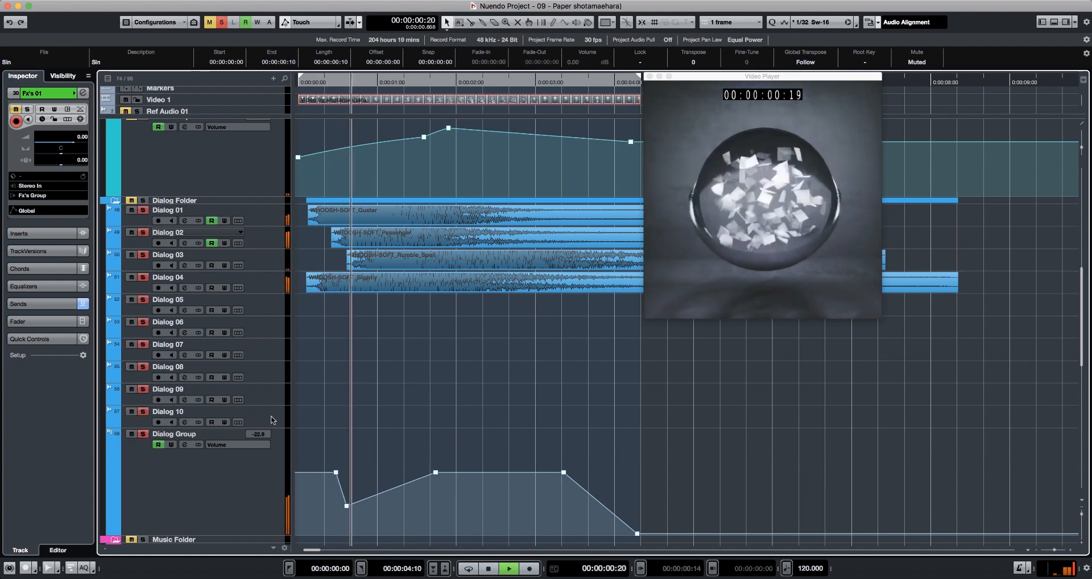